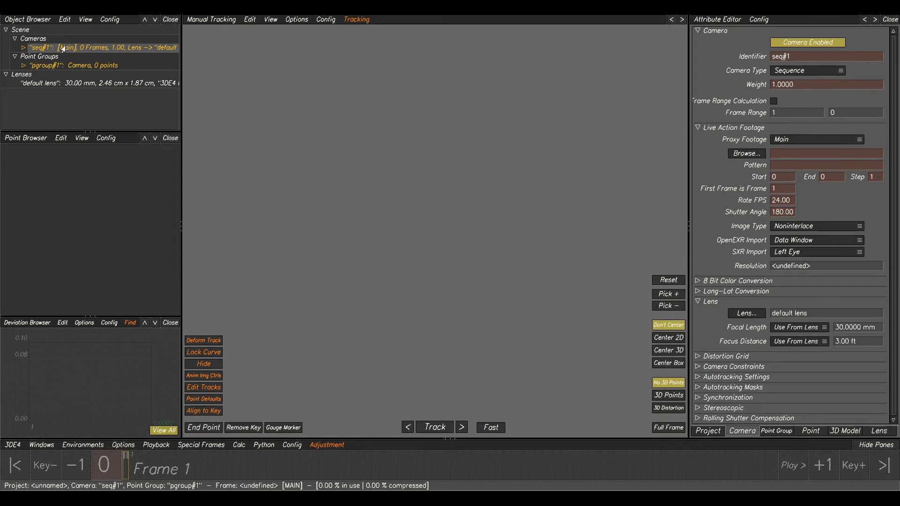
# - Load the image sequence House_BG01_V001.1001.exr from g:\VFXtutors\Matchmove\MM011\House\Plates\UHD as the camera's live action footage
pyautogui.click(743, 155)
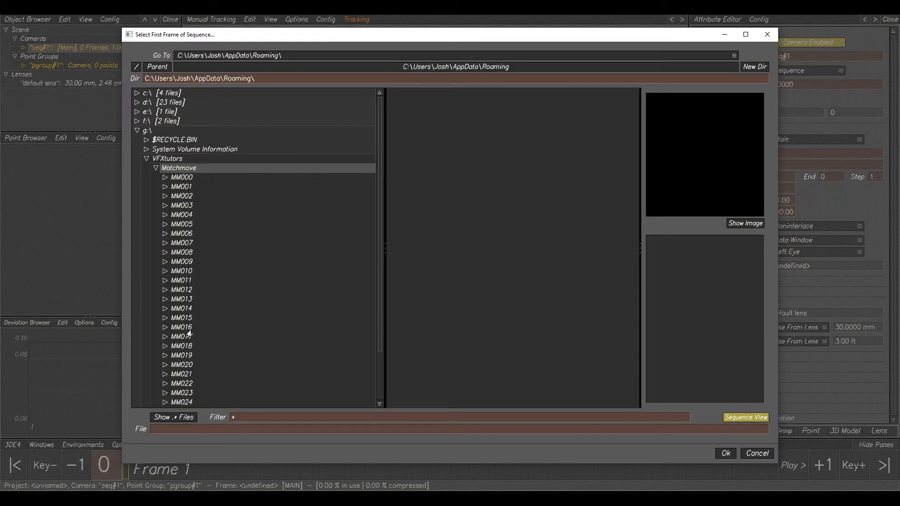
pyautogui.click(168, 281)
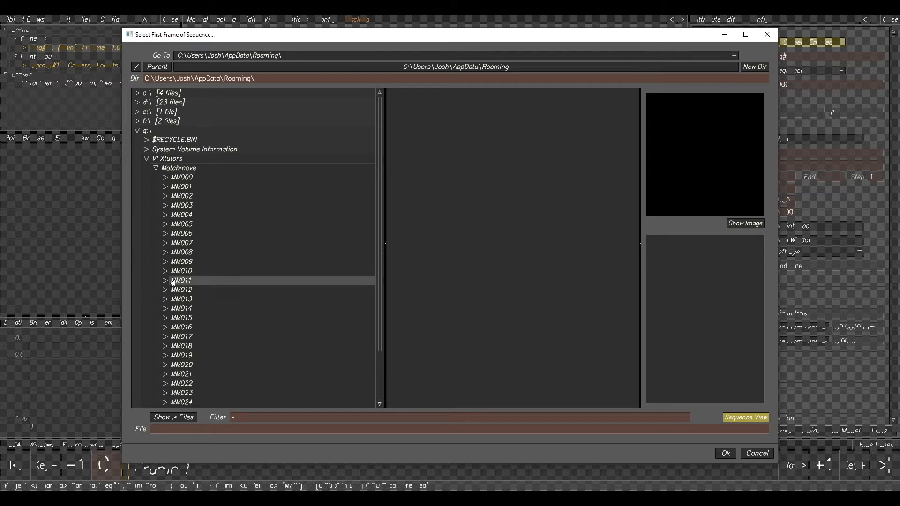
pyautogui.click(165, 281)
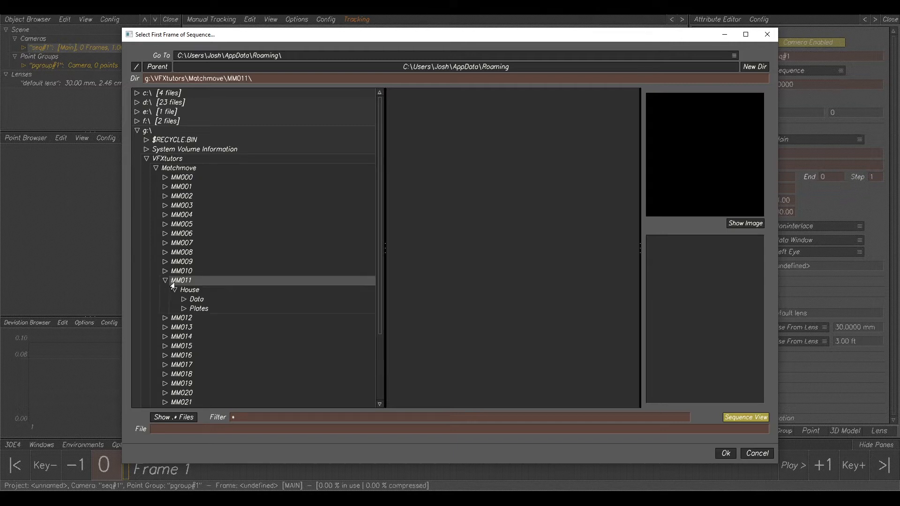
pyautogui.click(199, 310)
pyautogui.click(184, 308)
pyautogui.click(205, 319)
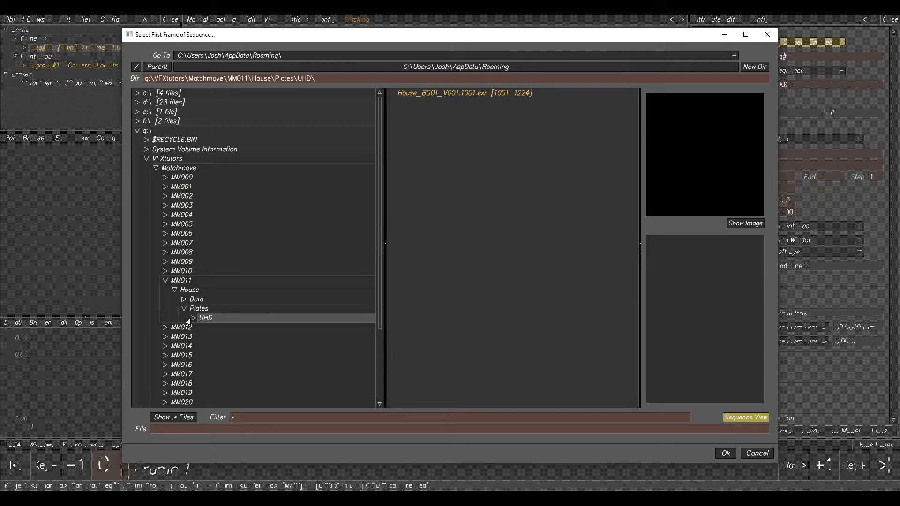
pyautogui.click(457, 97)
pyautogui.click(745, 417)
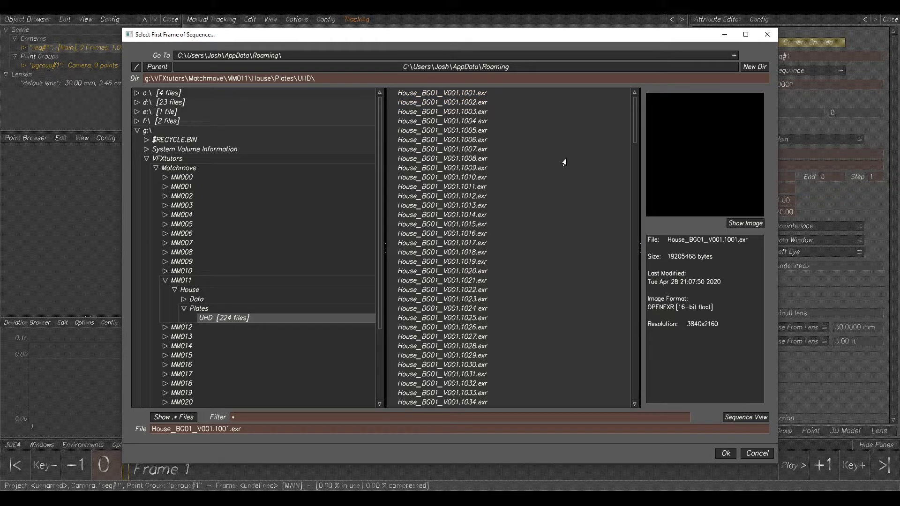
pyautogui.click(737, 421)
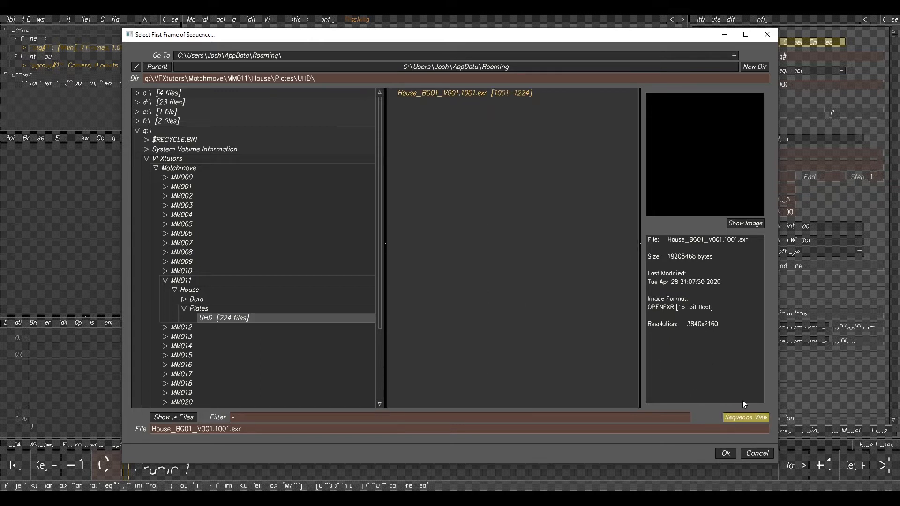
pyautogui.click(461, 98)
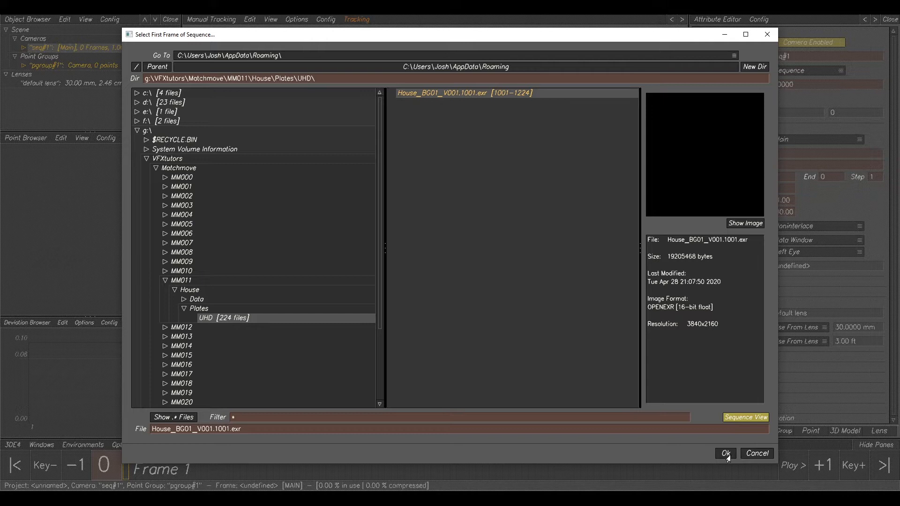
pyautogui.press('Return')
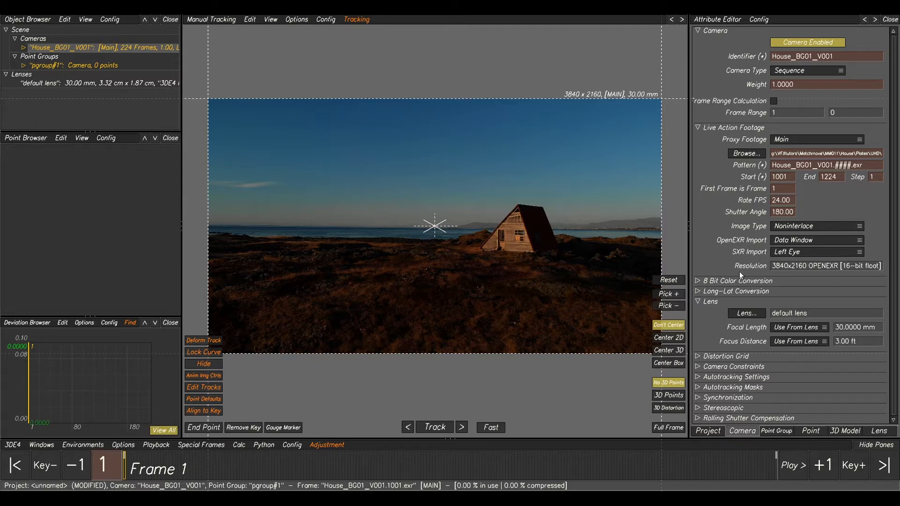
# - Set the camera's 8-bit color conversion gamma to 2.2 and scrub the footage to frame 11
pyautogui.click(698, 281)
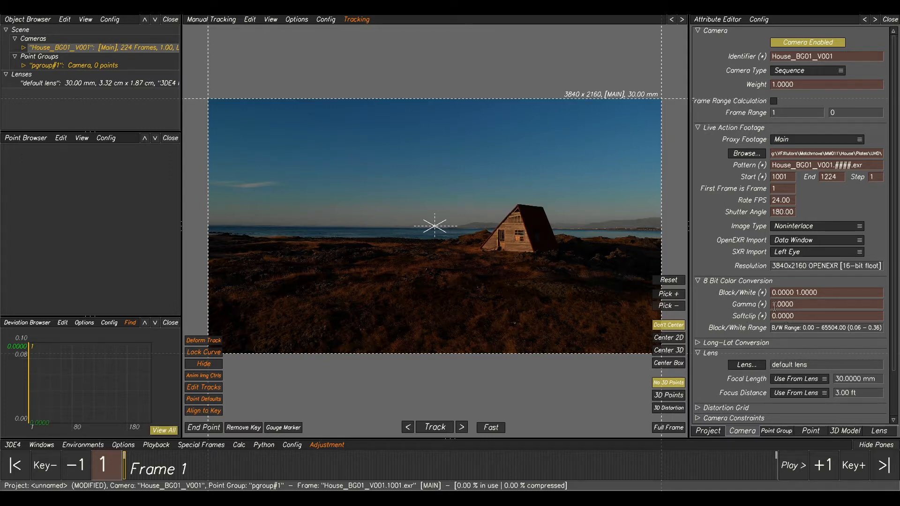
pyautogui.moveTo(796, 305); pyautogui.dragTo(747, 303)
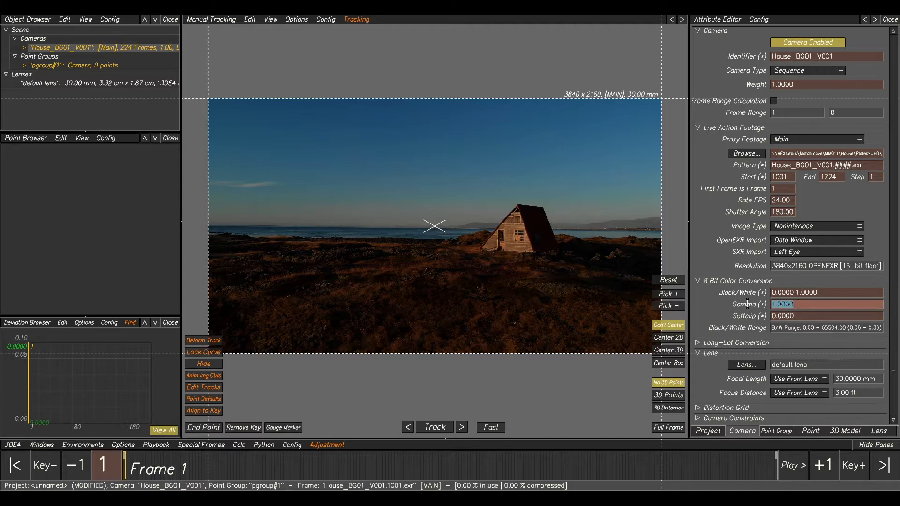
pyautogui.write('2.2')
pyautogui.press('Return')
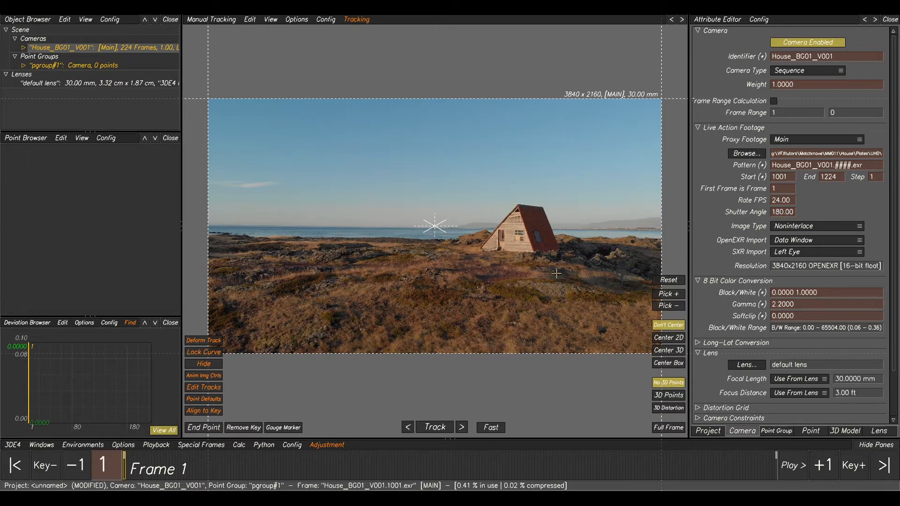
pyautogui.moveTo(149, 469)
pyautogui.mouseDown()
pyautogui.moveTo(317, 470)
pyautogui.moveTo(151, 471)
pyautogui.mouseUp()
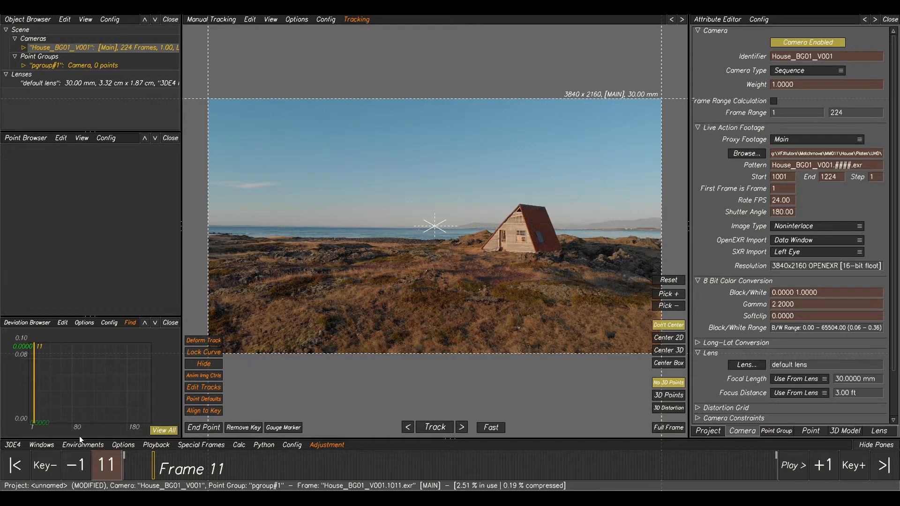
# - Begin saving the project under a new name and create a directory named "tut" inside the MM011 folder
pyautogui.click(13, 445)
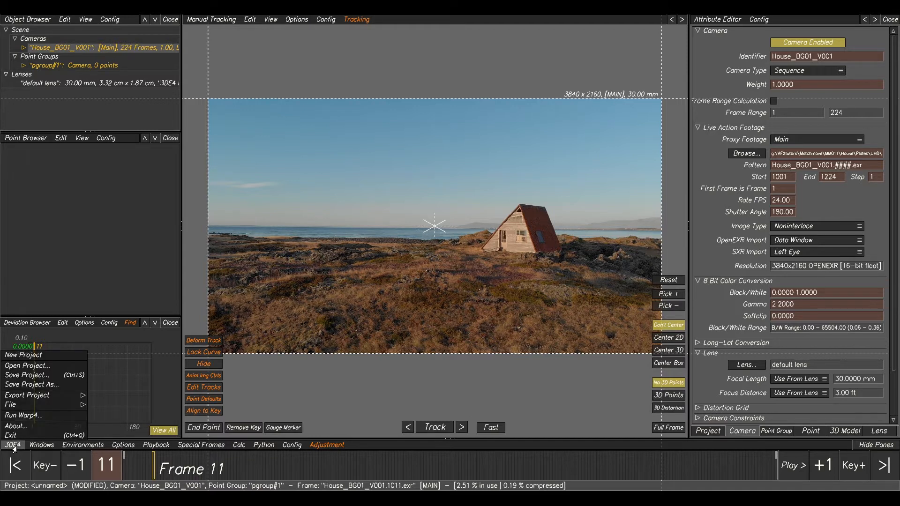
pyautogui.click(45, 385)
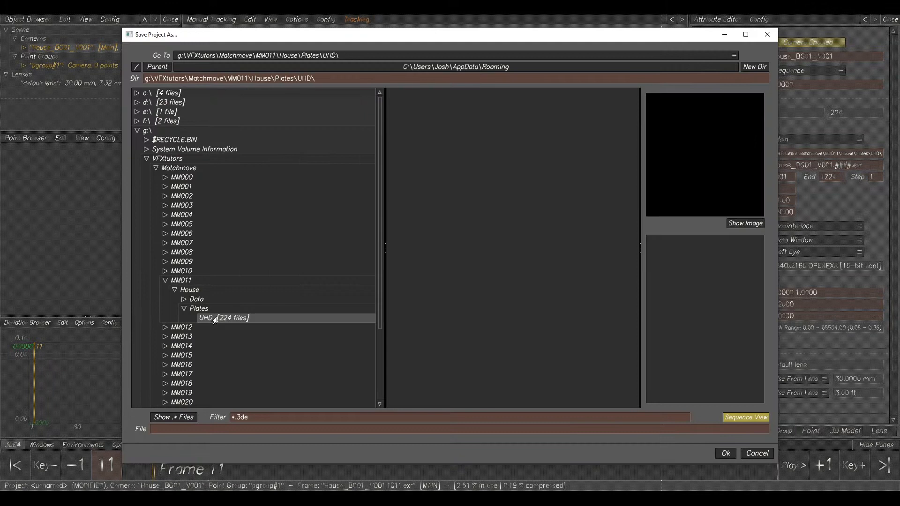
pyautogui.click(187, 281)
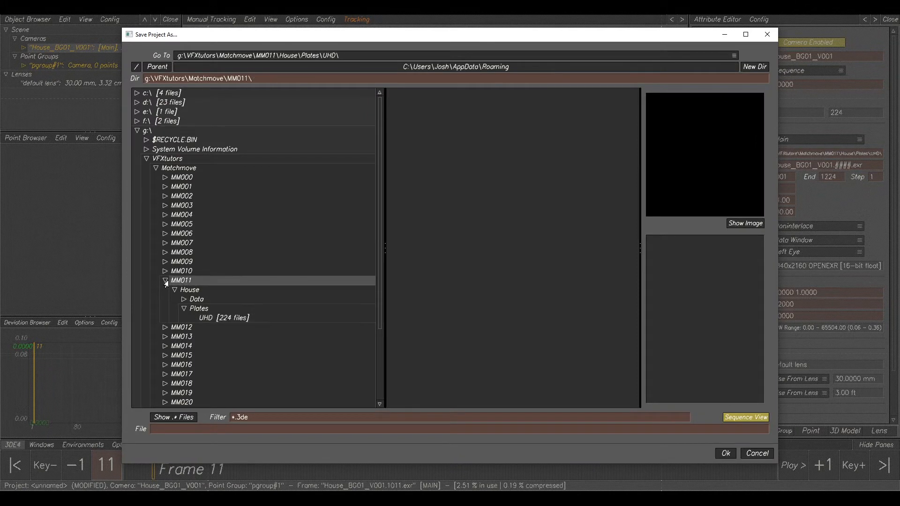
pyautogui.click(752, 67)
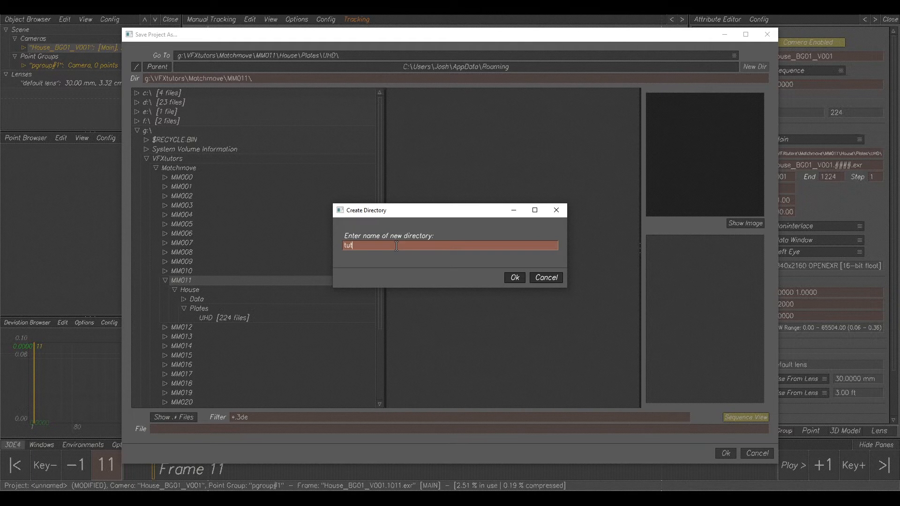
pyautogui.click(515, 278)
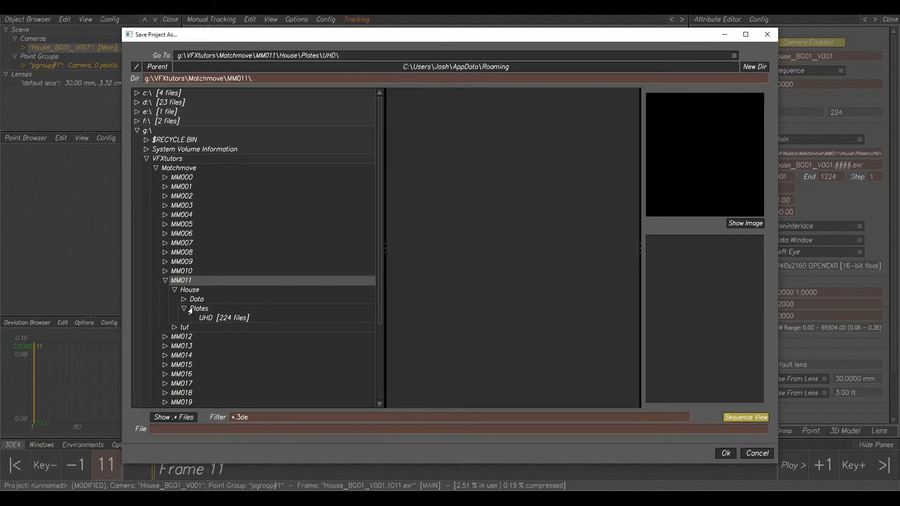
# - Save the project in the tut folder as House_BG01_V001_cam_v001
pyautogui.click(182, 328)
pyautogui.click(176, 327)
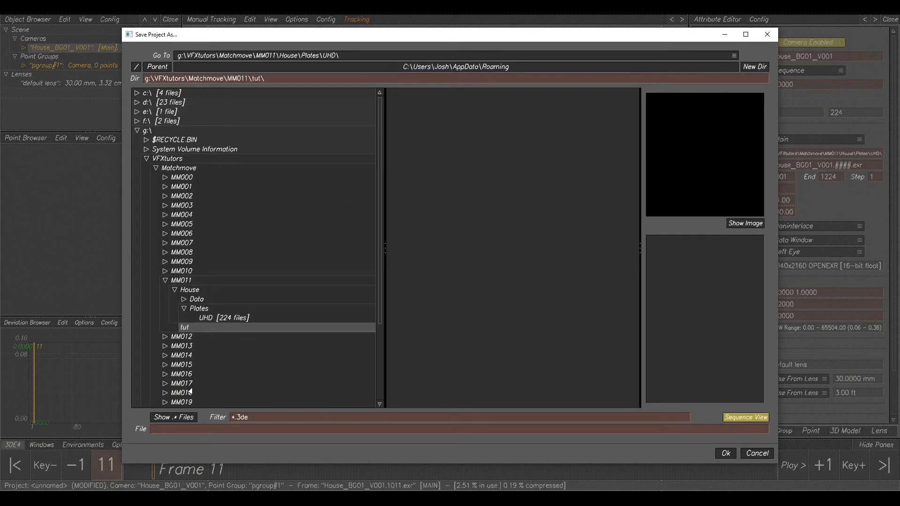
pyautogui.click(198, 428)
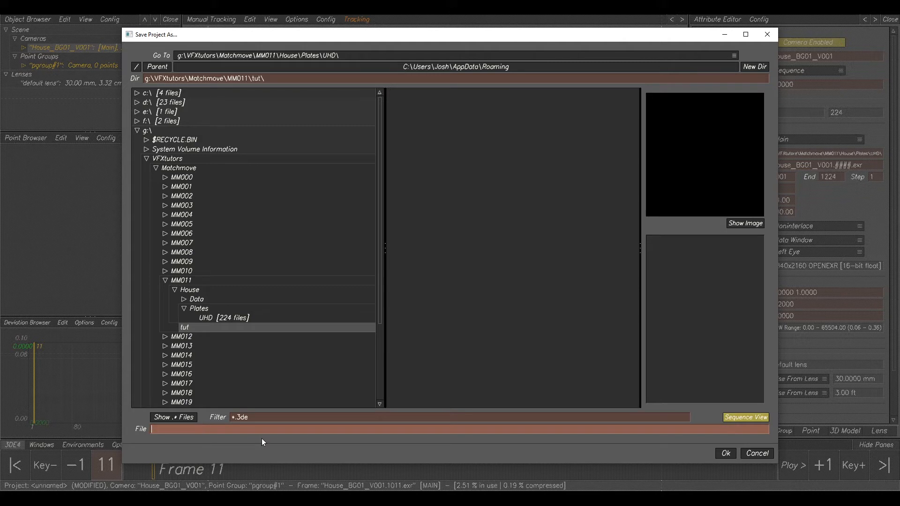
pyautogui.write('House_BG01_V001_cam_v001')
pyautogui.click(726, 453)
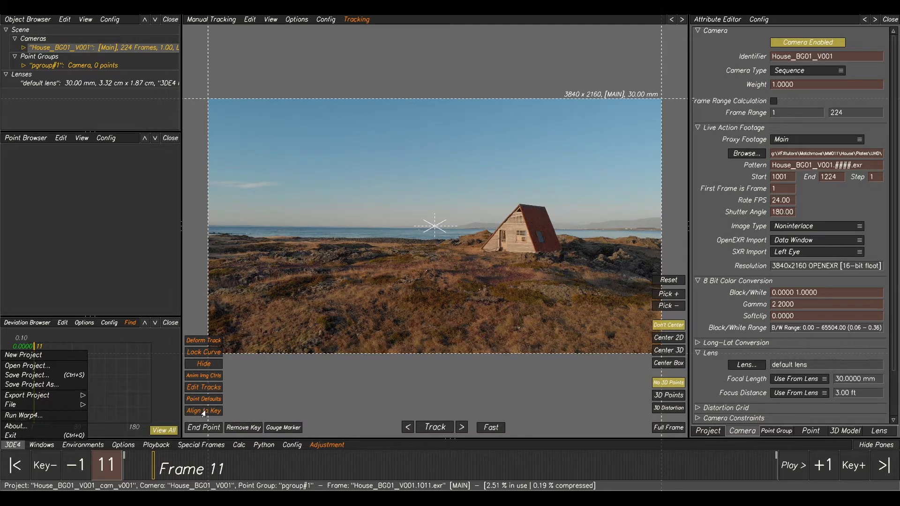
# - Export a buffer compression file for the loaded footage and import it for playback
pyautogui.click(154, 449)
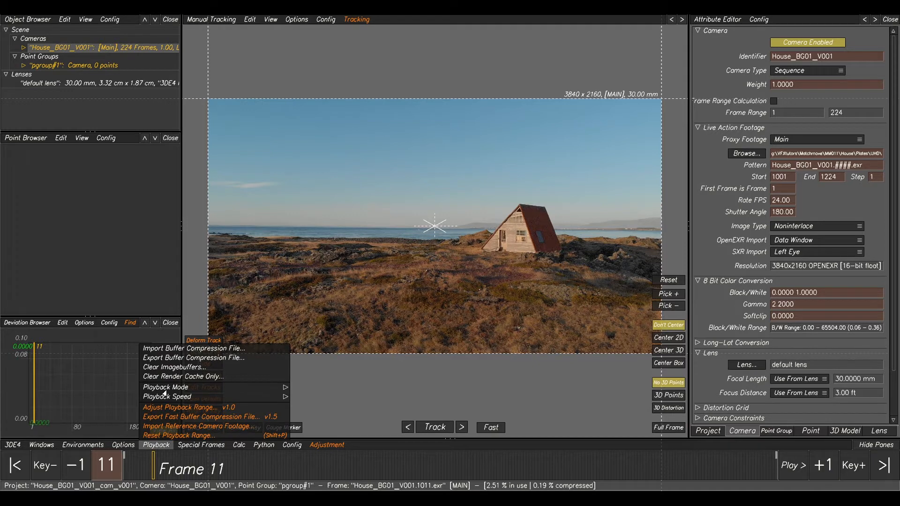
pyautogui.click(221, 358)
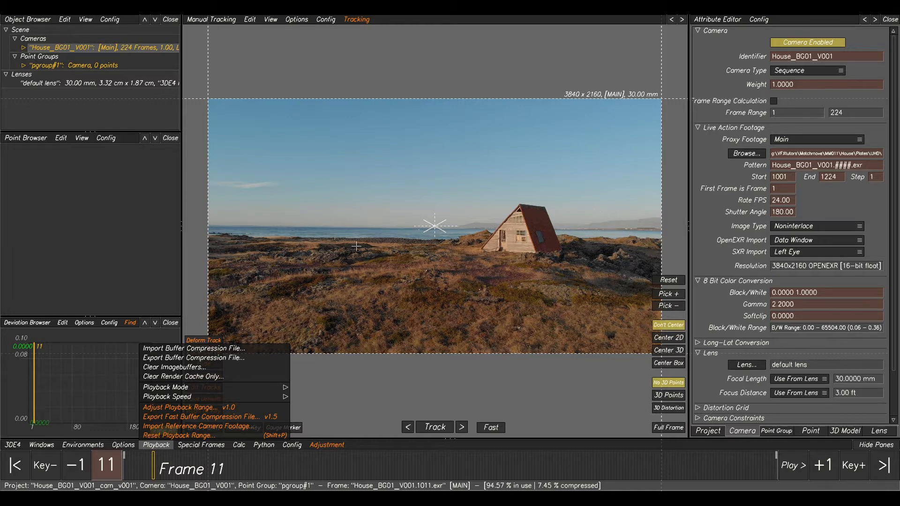
pyautogui.click(174, 349)
# - Scrub to frame 62, play the footage to review the camera movement, and park on frame 96
pyautogui.moveTo(162, 463); pyautogui.dragTo(300, 452)
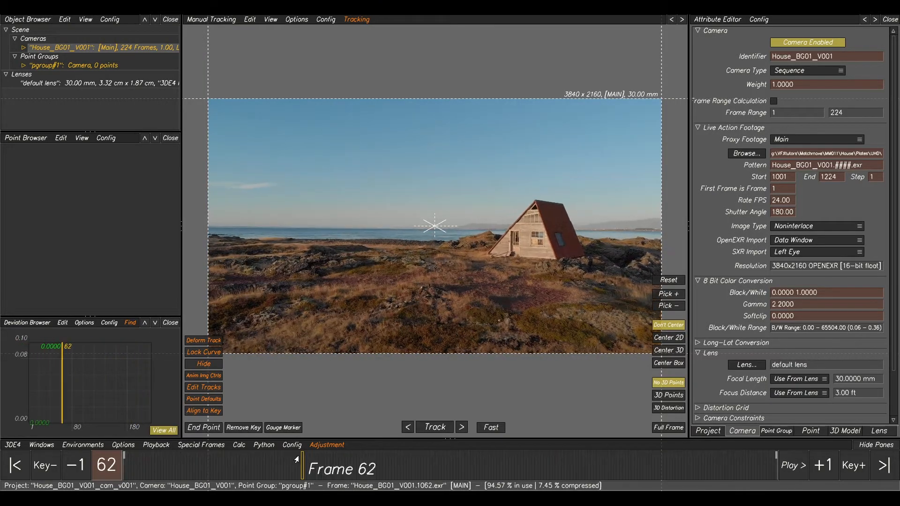
pyautogui.press('space')
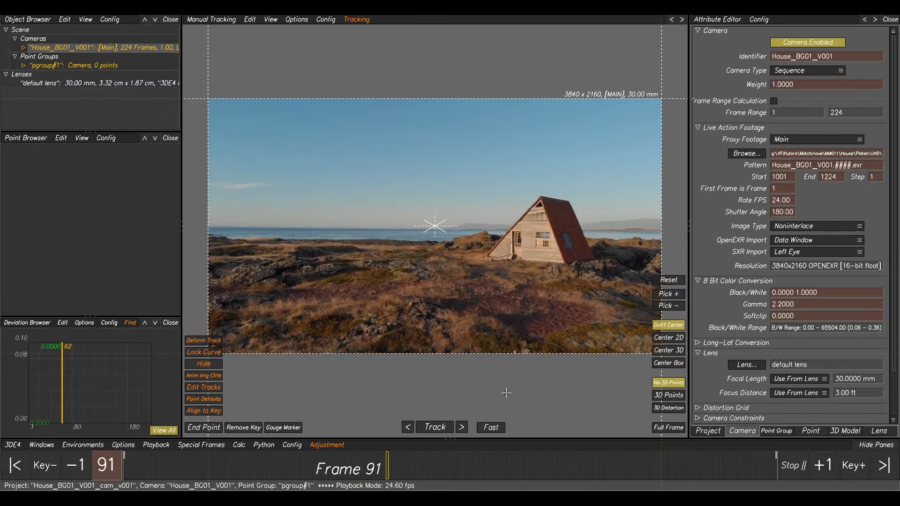
pyautogui.click(452, 466)
pyautogui.moveTo(452, 466)
pyautogui.mouseDown()
pyautogui.moveTo(568, 466)
pyautogui.moveTo(325, 466)
pyautogui.moveTo(636, 462)
pyautogui.moveTo(401, 466)
pyautogui.mouseUp()
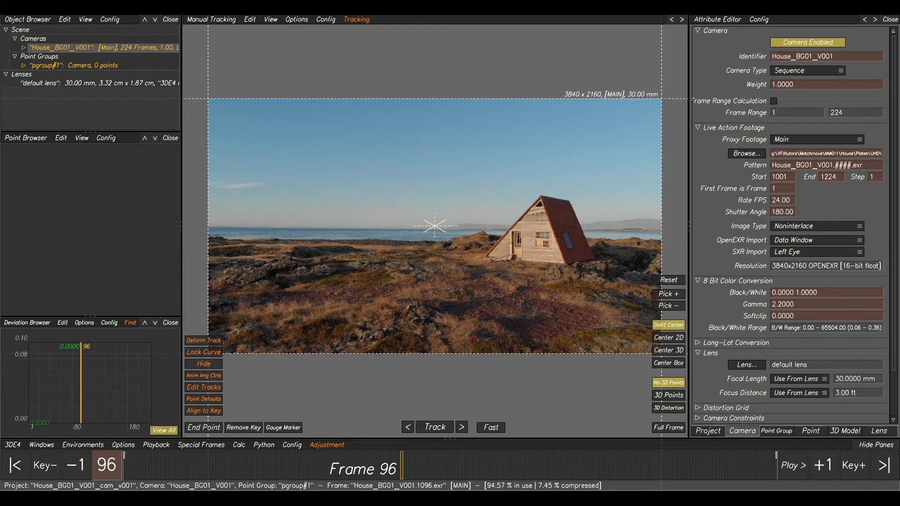
# - Consult the camera specification snip and set the default lens's focal length to 24 mm
pyautogui.moveTo(899, 251); pyautogui.dragTo(730, 196)
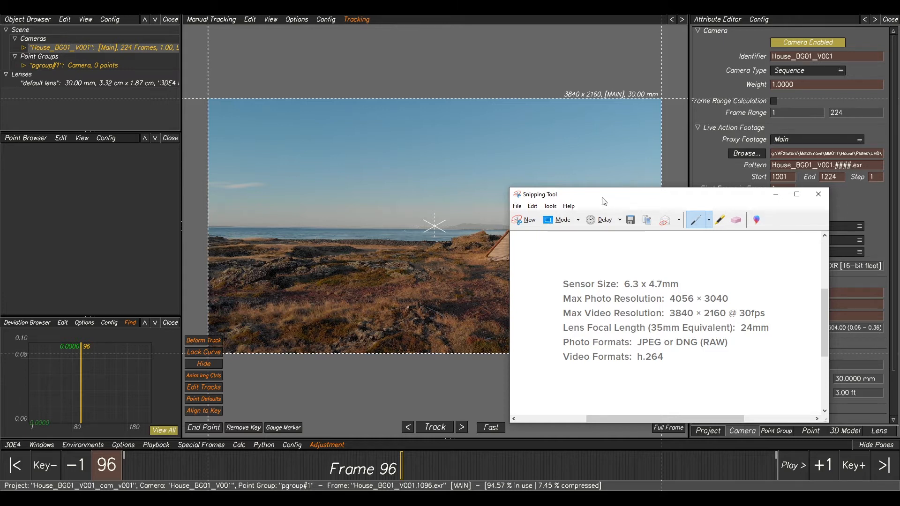
pyautogui.moveTo(602, 202); pyautogui.dragTo(899, 325)
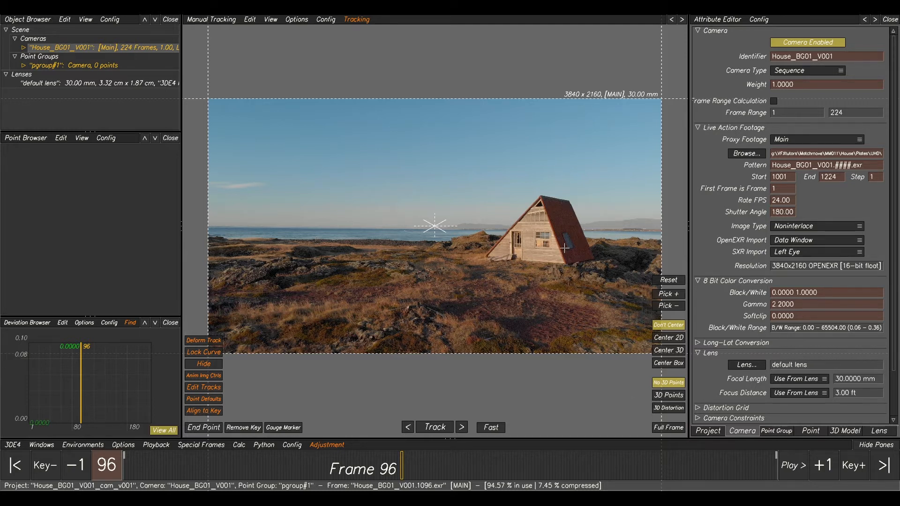
pyautogui.click(878, 432)
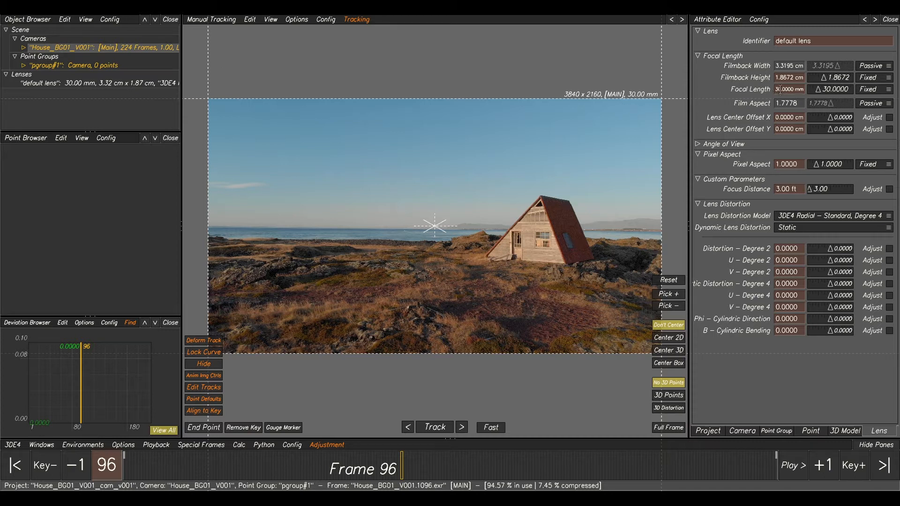
pyautogui.click(804, 90)
pyautogui.press('Return')
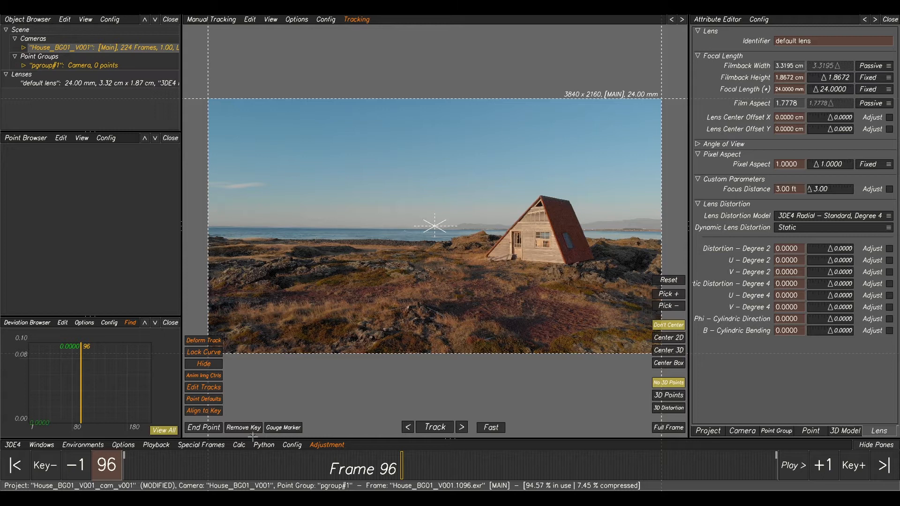
# - Return to frame 1 and set the lens distortion model to 3DE Classic LD Model
pyautogui.moveTo(399, 479)
pyautogui.mouseDown()
pyautogui.moveTo(373, 468)
pyautogui.moveTo(178, 469)
pyautogui.moveTo(761, 465)
pyautogui.moveTo(4, 465)
pyautogui.mouseUp()
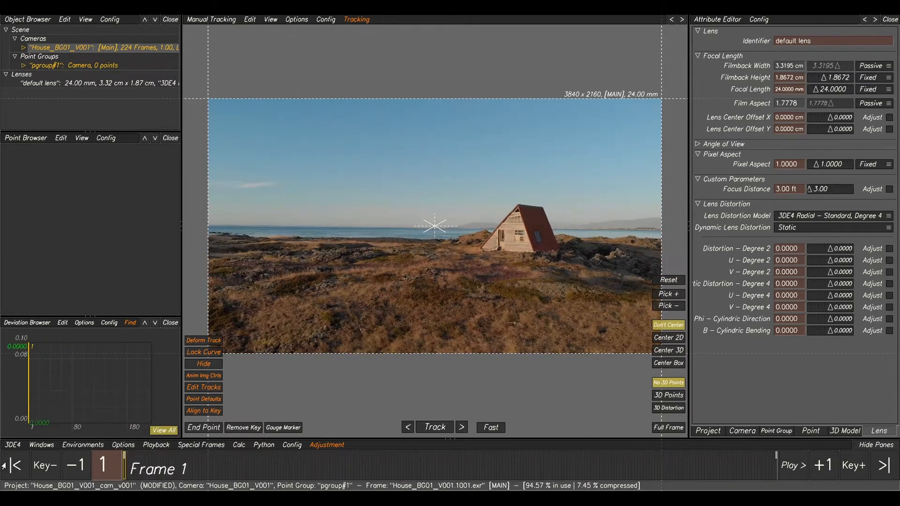
pyautogui.click(801, 216)
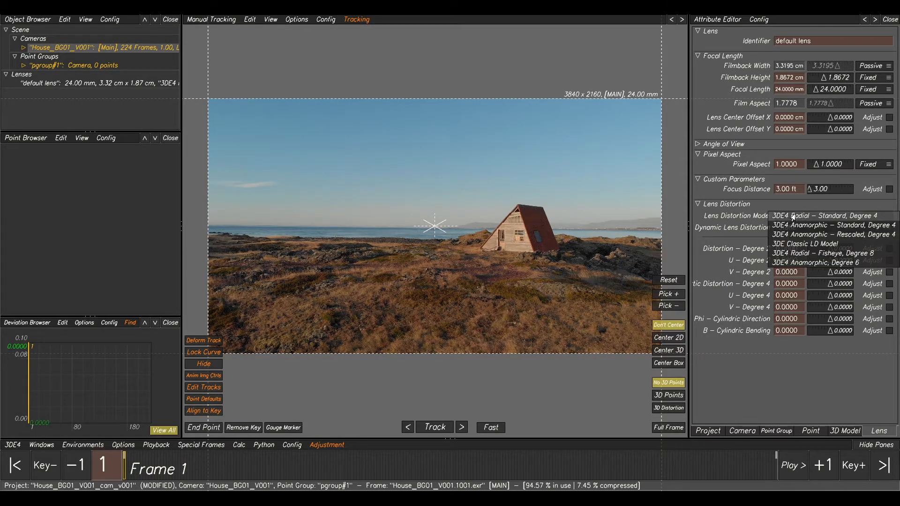
pyautogui.click(792, 244)
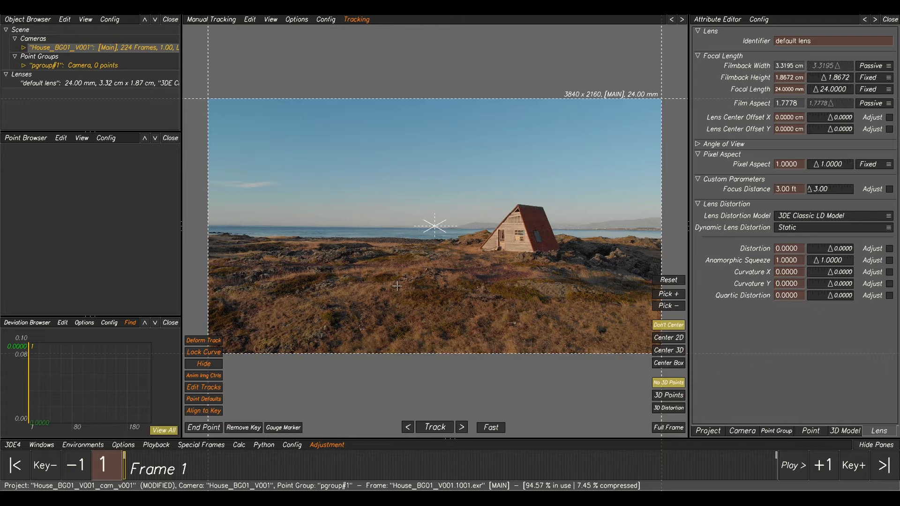
# - Place a tracking point on the front peak of the house's roof at frame 1
pyautogui.moveTo(134, 469)
pyautogui.mouseDown()
pyautogui.moveTo(686, 473)
pyautogui.moveTo(124, 472)
pyautogui.mouseUp()
pyautogui.scroll(5, 516, 234)
pyautogui.scroll(4, 518, 131)
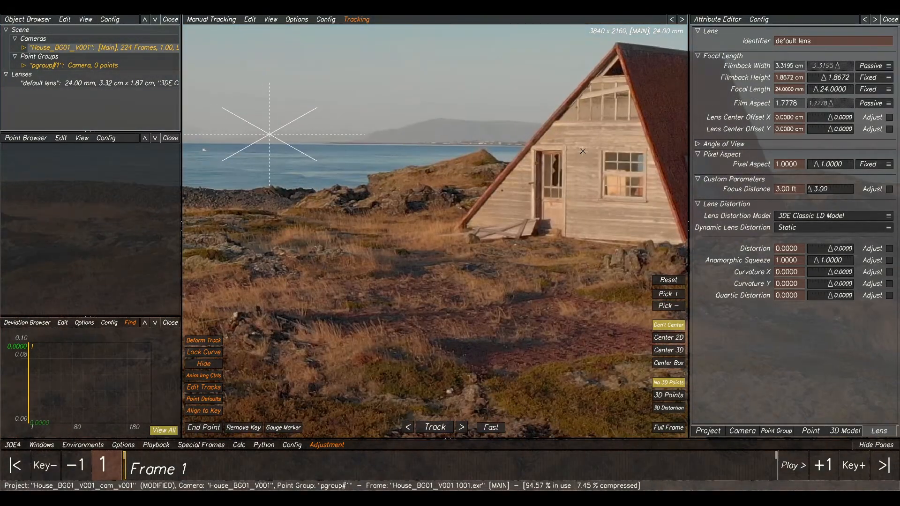
pyautogui.moveTo(582, 151); pyautogui.dragTo(437, 238, button='middle')
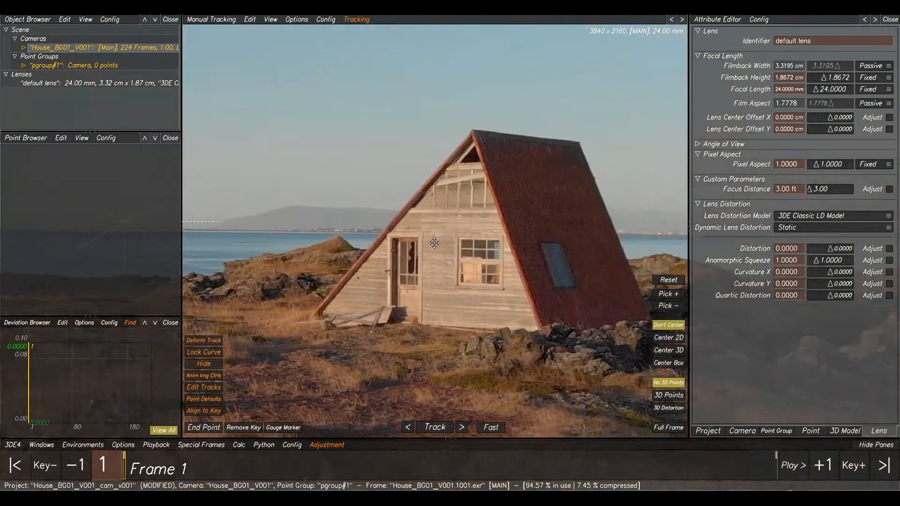
pyautogui.scroll(4, 488, 97)
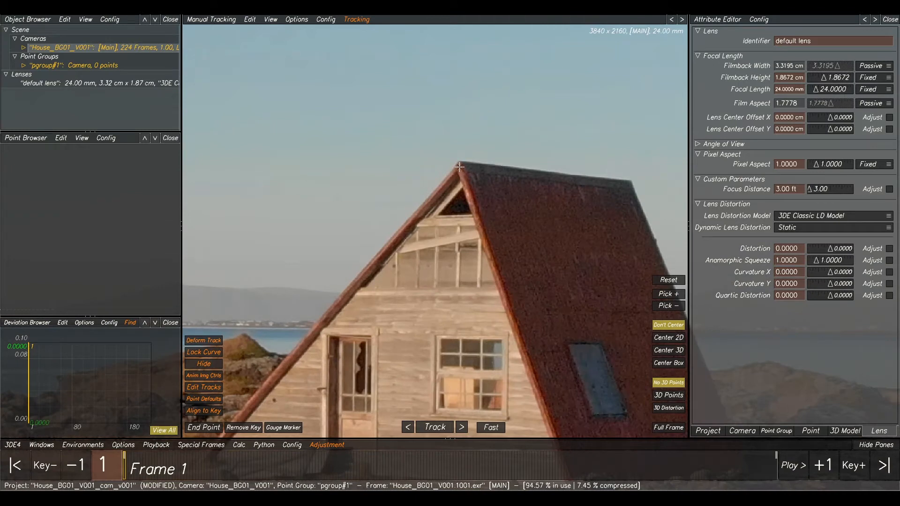
pyautogui.keyDown('ctrl'); pyautogui.click(459, 166); pyautogui.keyUp('ctrl')
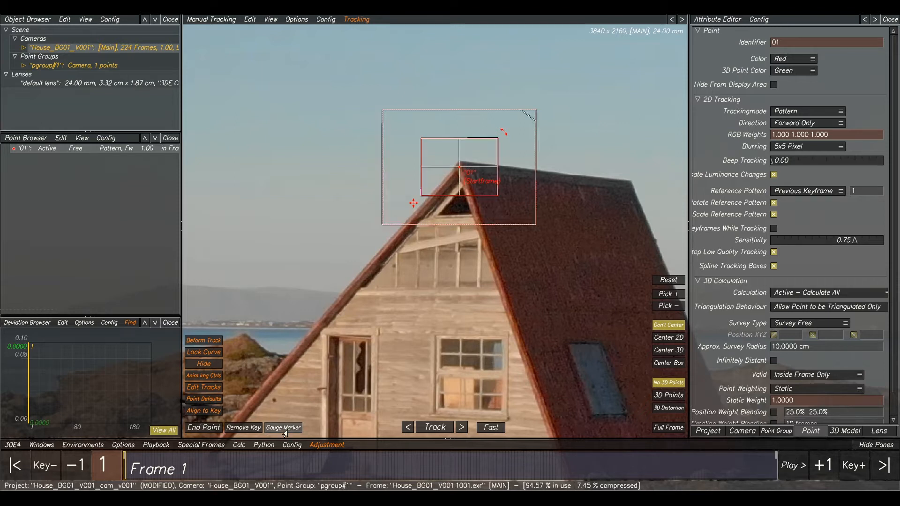
# - Track the roof-peak point forward through the shot with the view centred on the 2D point
pyautogui.click(429, 427)
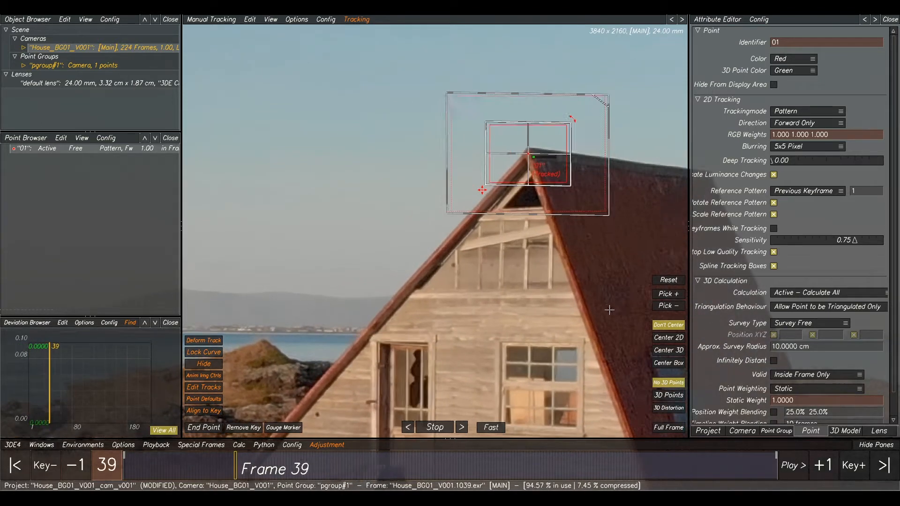
pyautogui.click(669, 338)
pyautogui.scroll(-2, 440, 230)
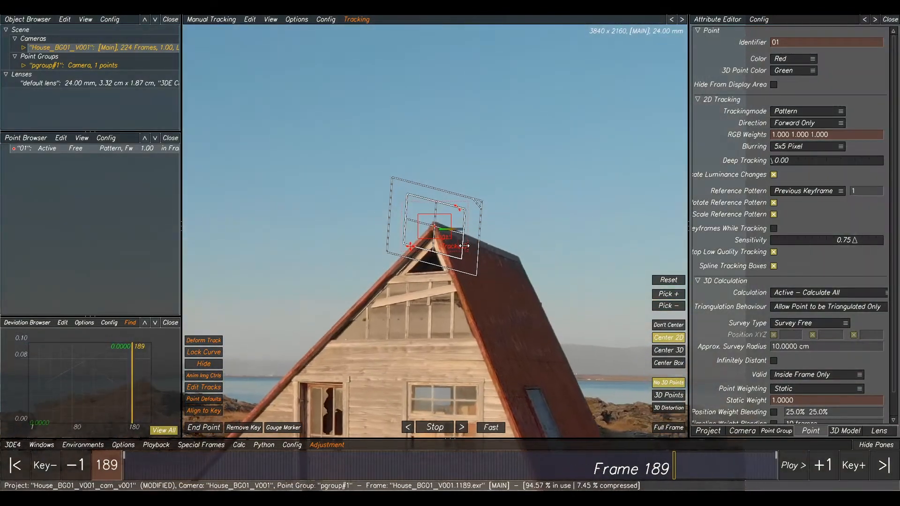
# - At frame 1, add a tracking point on the dark spot in the plank wall beside the door and track it forward
pyautogui.moveTo(776, 481); pyautogui.dragTo(112, 417)
pyautogui.scroll(-3, 469, 281)
pyautogui.moveTo(417, 300); pyautogui.dragTo(447, 251, button='middle')
pyautogui.scroll(5, 448, 251)
pyautogui.scroll(8, 448, 252)
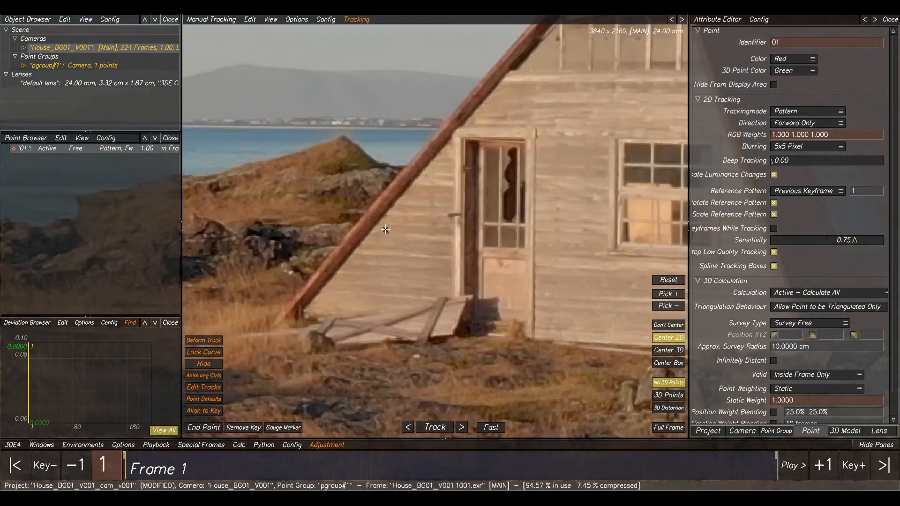
pyautogui.keyDown('ctrl'); pyautogui.click(386, 229); pyautogui.keyUp('ctrl')
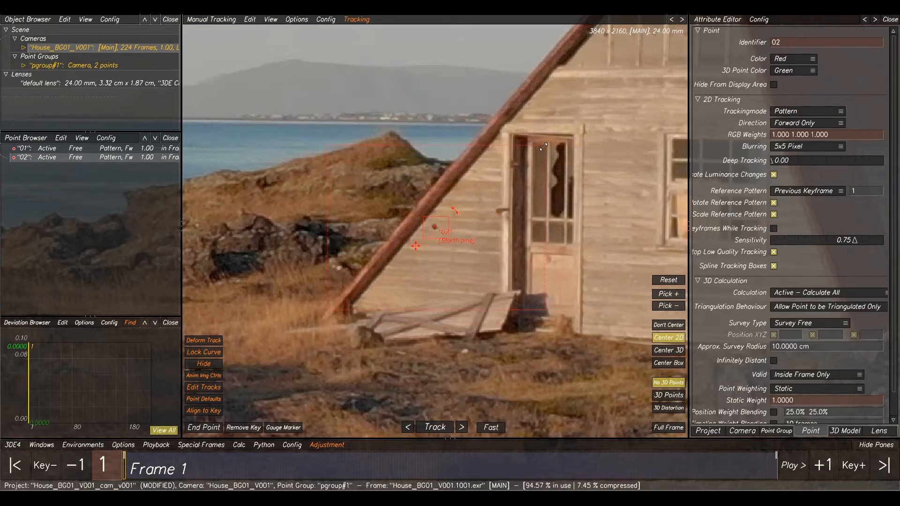
pyautogui.moveTo(498, 174); pyautogui.dragTo(498, 173)
pyautogui.click(421, 428)
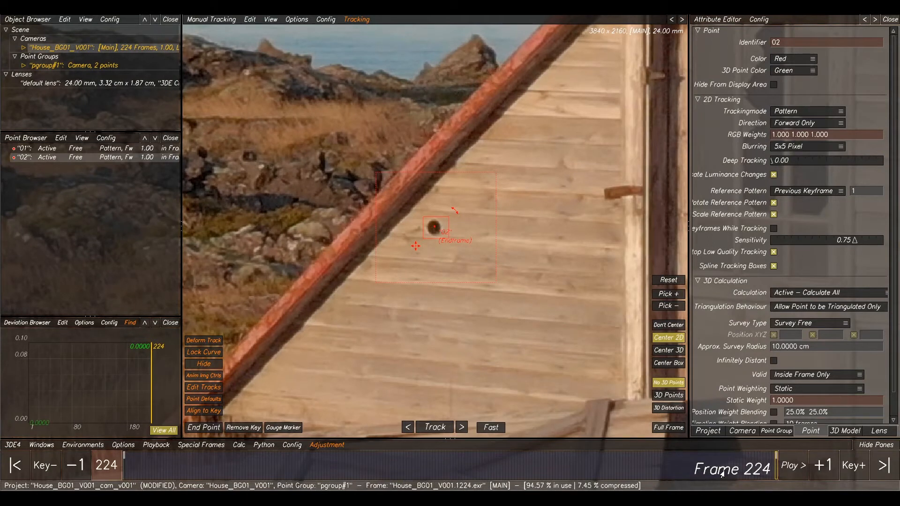
# - At frame 1, add a point on the window sill's lower right corner, shrink its pattern and search boxes, and track it forward
pyautogui.moveTo(722, 473); pyautogui.dragTo(124, 468)
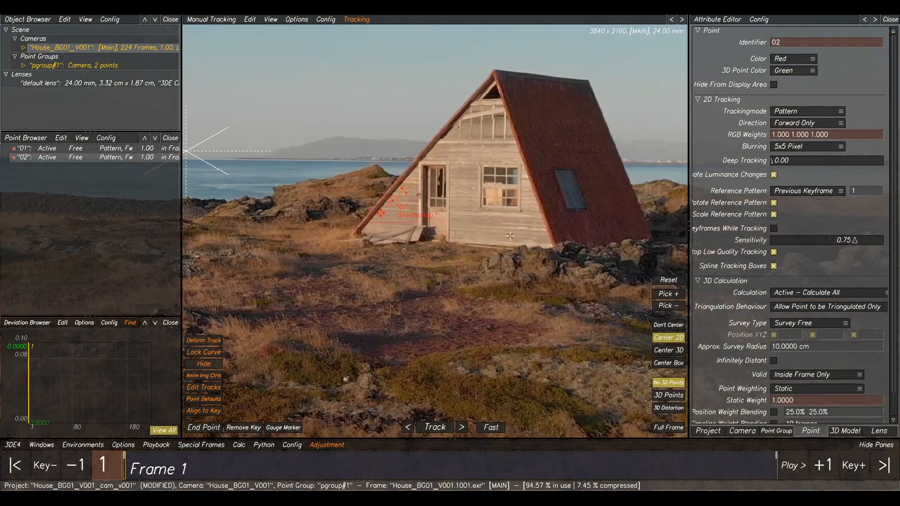
pyautogui.scroll(2, 538, 193)
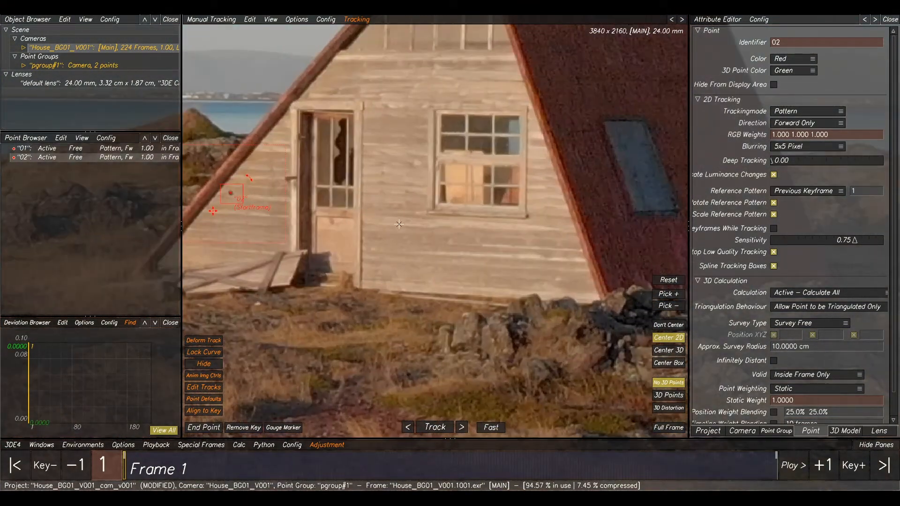
pyautogui.keyDown('ctrl'); pyautogui.click(525, 215); pyautogui.keyUp('ctrl')
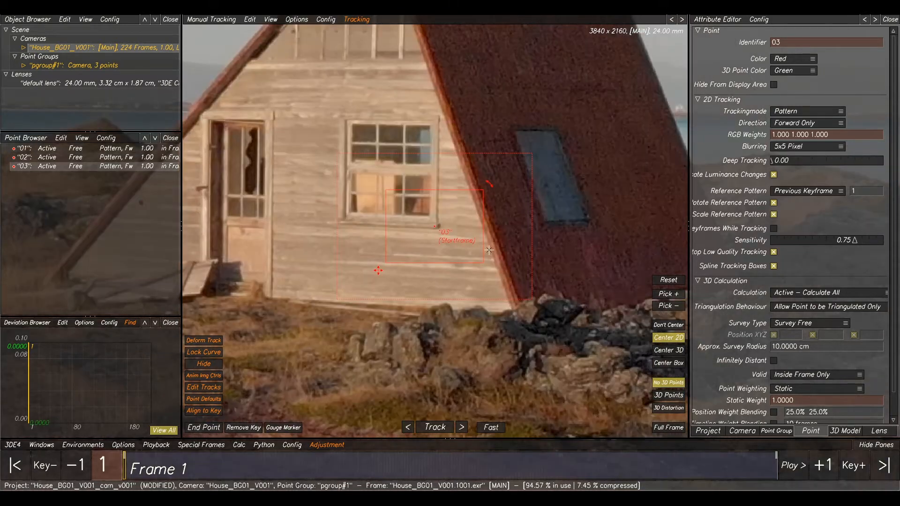
pyautogui.moveTo(485, 265); pyautogui.dragTo(448, 245)
pyautogui.moveTo(387, 189); pyautogui.dragTo(411, 210)
pyautogui.moveTo(498, 167); pyautogui.dragTo(488, 177)
pyautogui.click(431, 428)
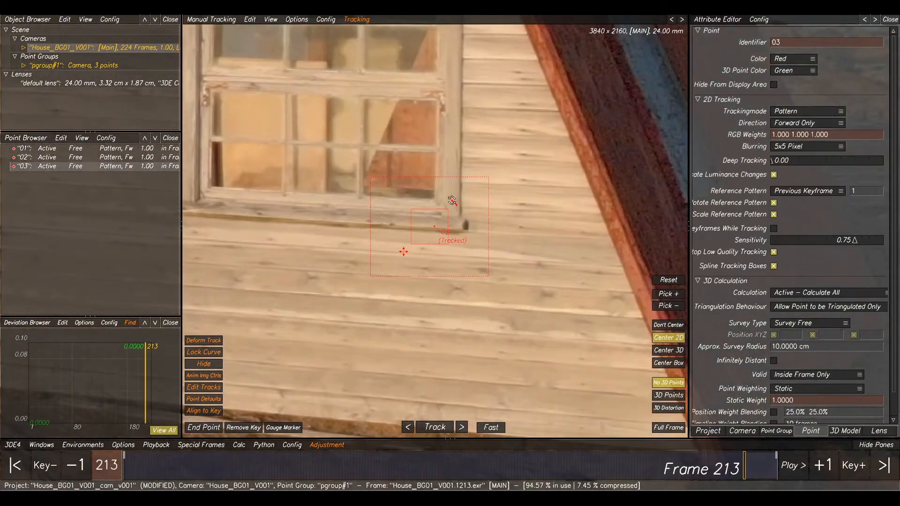
# - Adjust the window-sill point's pattern box at frames 116 and 173, resuming the forward track after each adjustment
pyautogui.moveTo(744, 465); pyautogui.dragTo(461, 469)
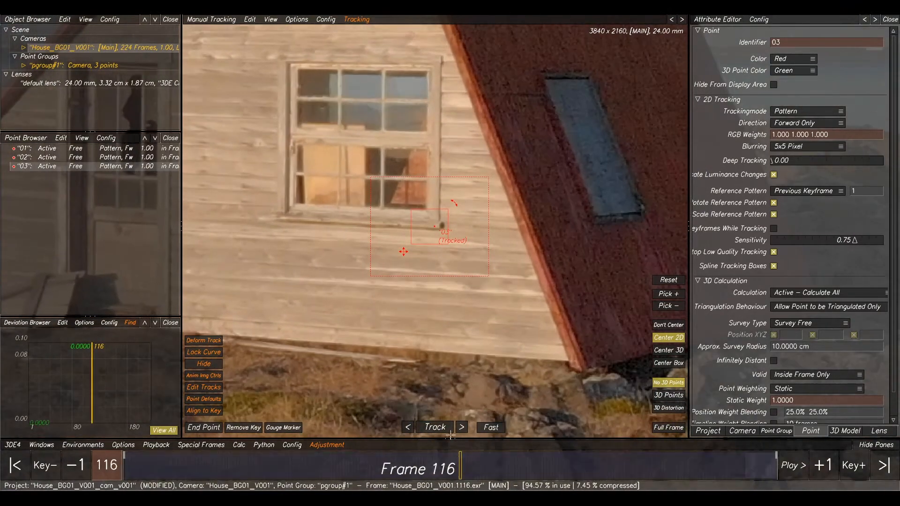
pyautogui.moveTo(410, 209); pyautogui.dragTo(411, 205)
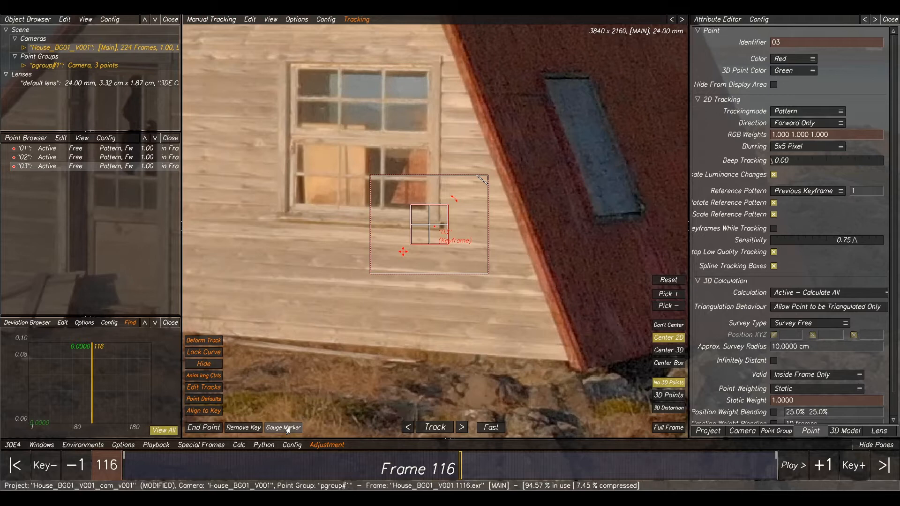
pyautogui.click(445, 428)
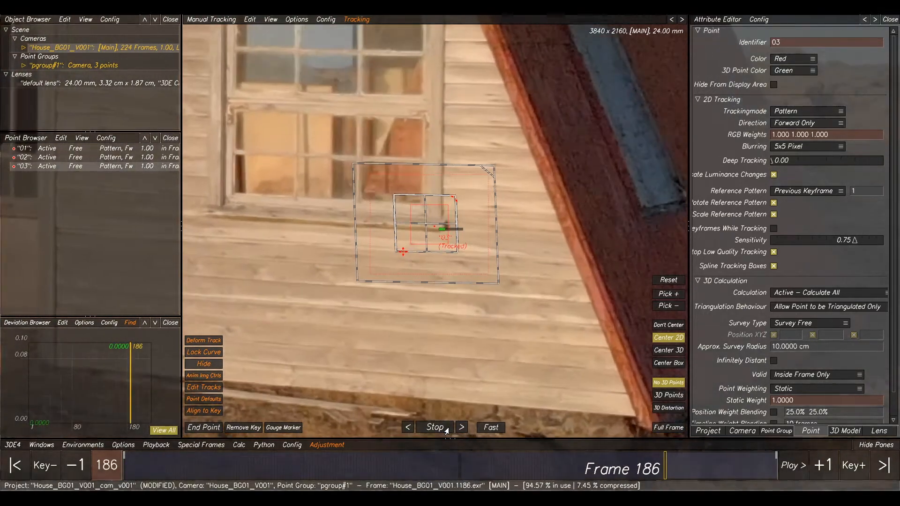
pyautogui.moveTo(731, 466); pyautogui.dragTo(627, 465)
pyautogui.moveTo(450, 244); pyautogui.dragTo(454, 243)
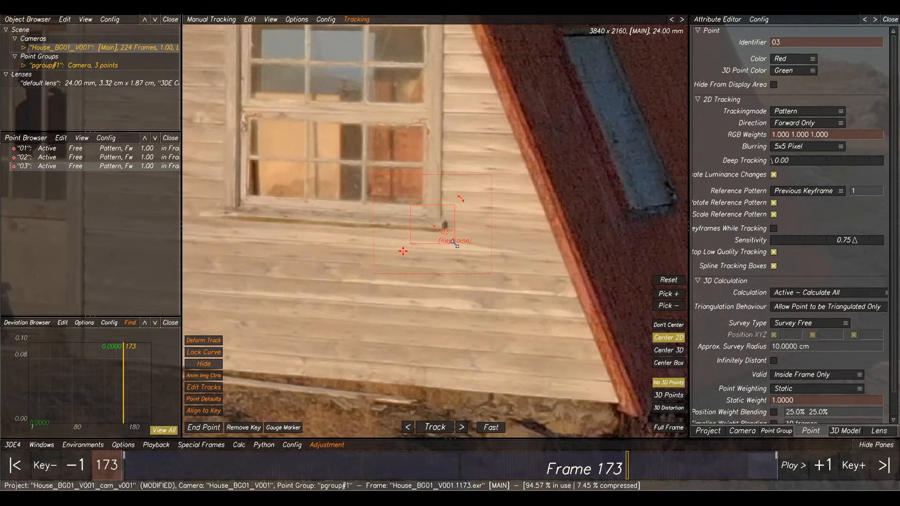
pyautogui.click(443, 427)
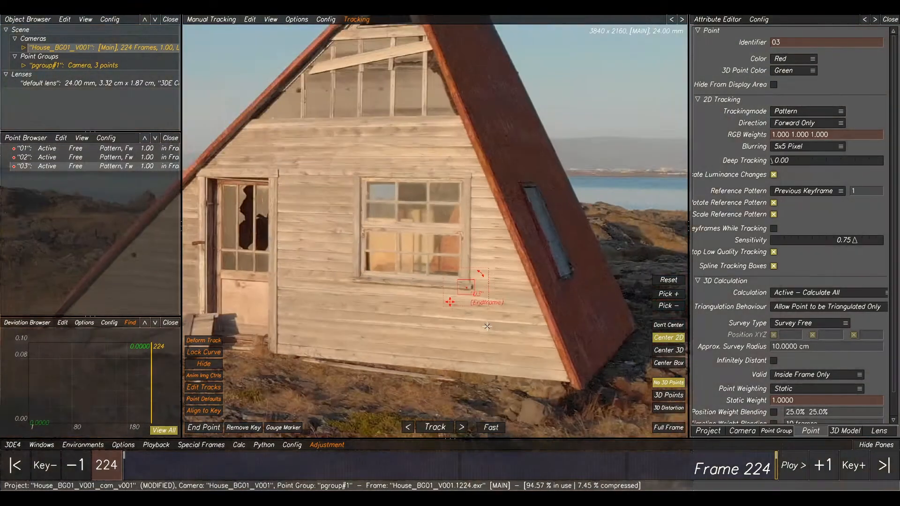
# - At frame 224, add a backward-tracking point on the dark spot in the upper gable panel and track it
pyautogui.moveTo(487, 326); pyautogui.dragTo(423, 347, button='right')
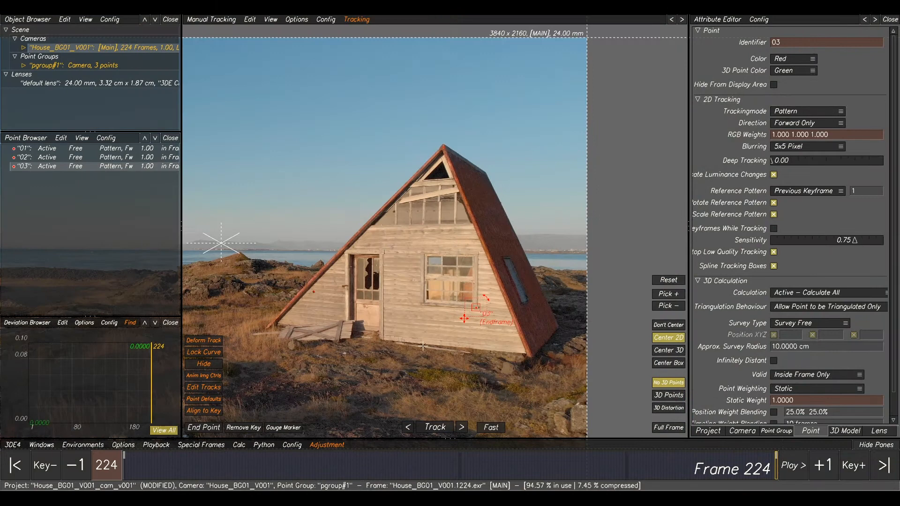
pyautogui.moveTo(423, 346); pyautogui.dragTo(605, 237, button='middle')
pyautogui.click(552, 253)
pyautogui.moveTo(622, 206); pyautogui.dragTo(460, 234, button='middle')
pyautogui.moveTo(460, 234); pyautogui.dragTo(468, 156, button='right')
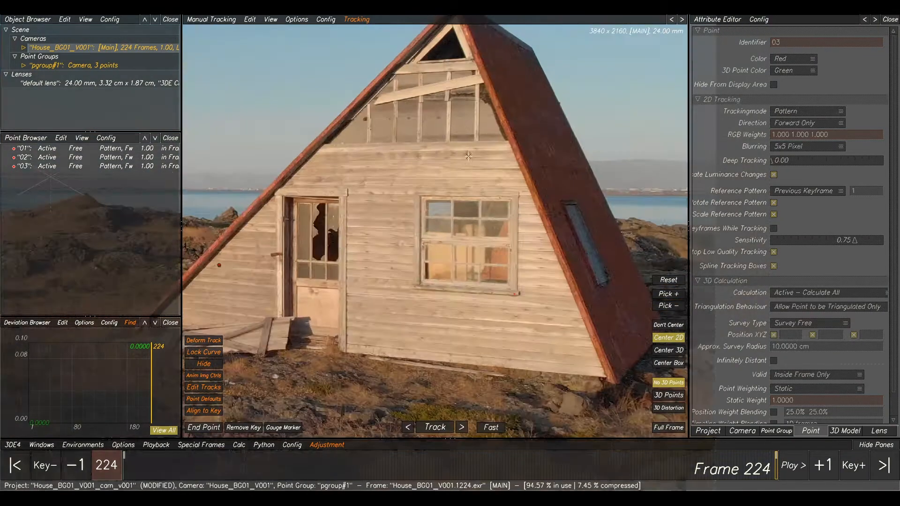
pyautogui.moveTo(724, 461); pyautogui.dragTo(776, 461)
pyautogui.moveTo(605, 166); pyautogui.dragTo(607, 140, button='right')
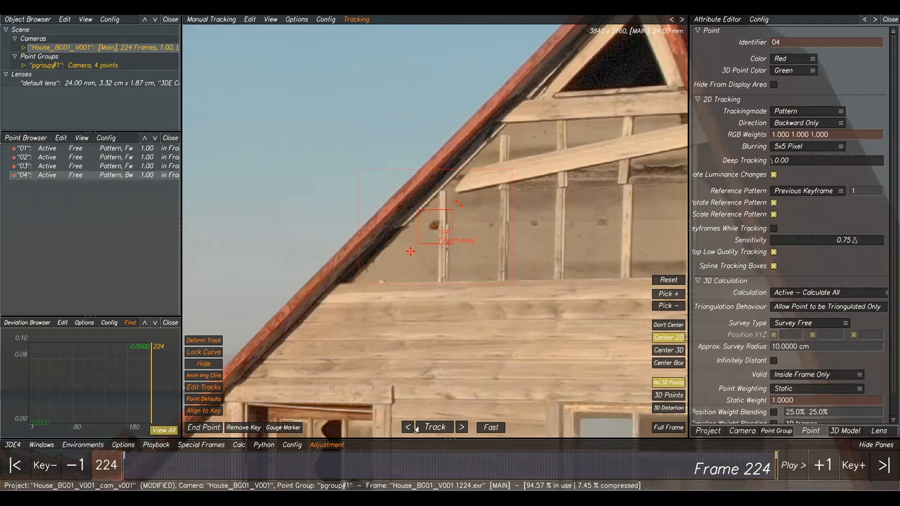
pyautogui.click(434, 427)
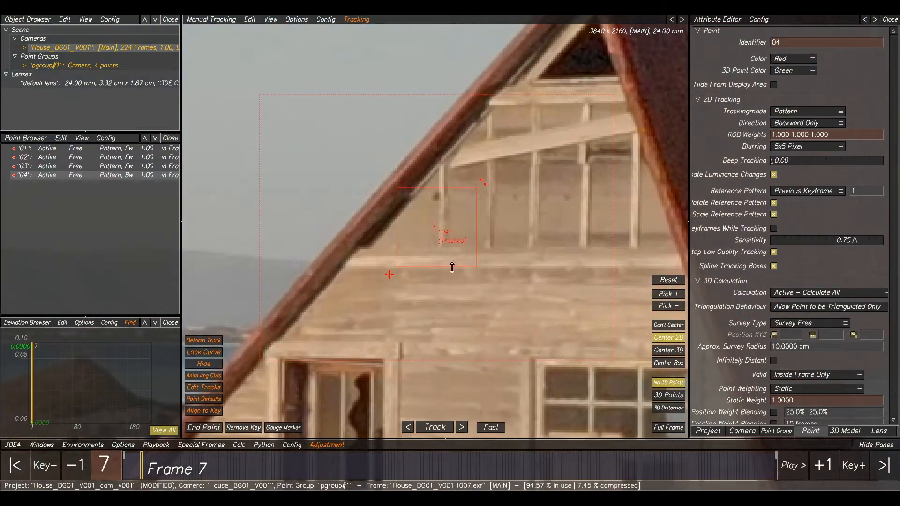
# - Shrink the gable point's pattern and search boxes at frame 48 and retrack it backward to frame 1
pyautogui.moveTo(155, 465); pyautogui.dragTo(262, 463)
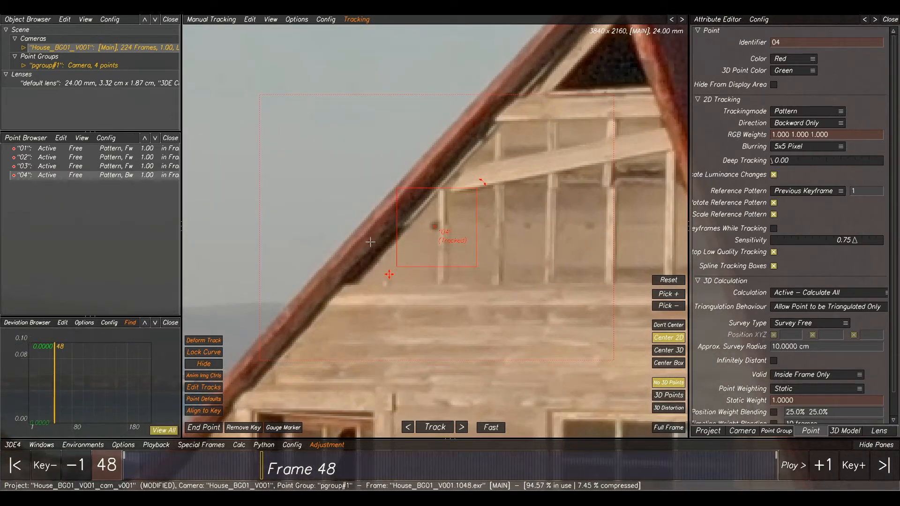
pyautogui.moveTo(399, 270); pyautogui.dragTo(416, 245)
pyautogui.moveTo(474, 191); pyautogui.dragTo(466, 195)
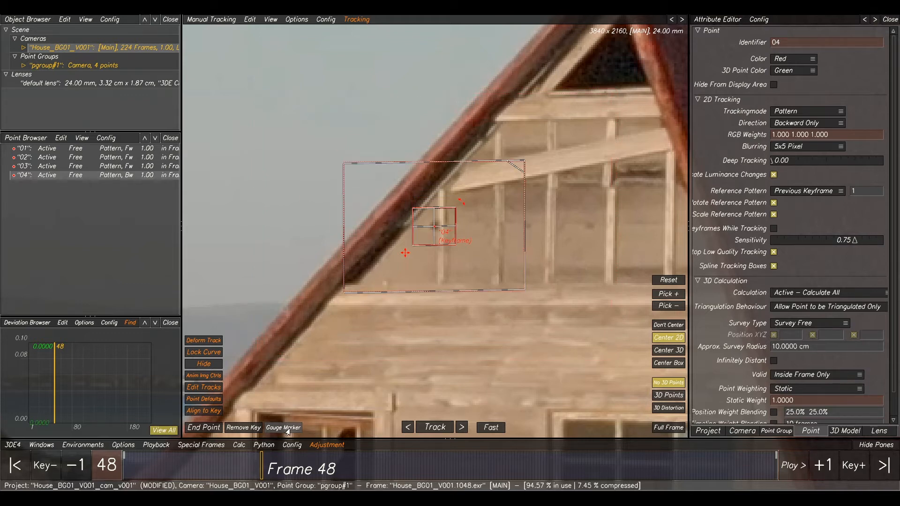
pyautogui.click(435, 426)
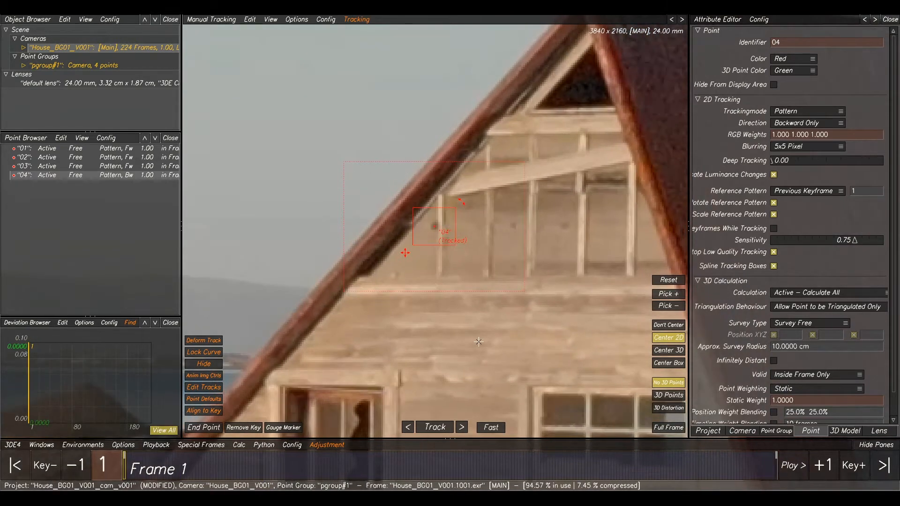
# - At frame 1, add a point on the far end of the roof ridge, shrink its pattern and search boxes, and start tracking it forward
pyautogui.scroll(-8, 478, 342)
pyautogui.moveTo(478, 343); pyautogui.dragTo(491, 209, button='middle')
pyautogui.scroll(5, 491, 208)
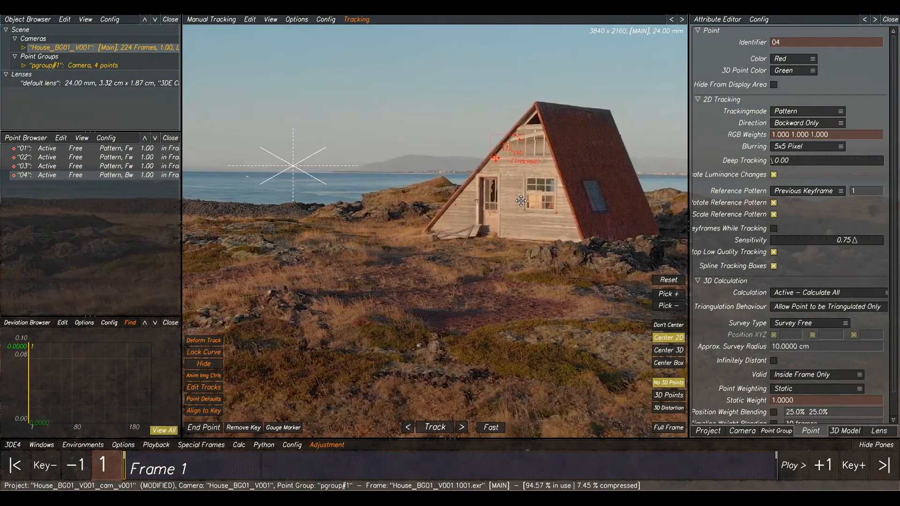
pyautogui.scroll(4, 489, 173)
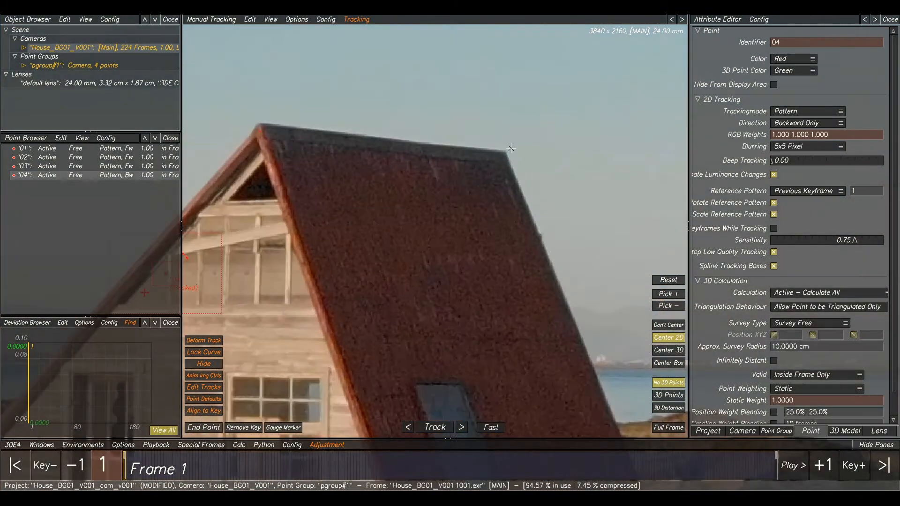
pyautogui.keyDown('ctrl'); pyautogui.click(502, 160); pyautogui.keyUp('ctrl')
pyautogui.moveTo(527, 153); pyautogui.dragTo(475, 180)
pyautogui.moveTo(347, 292); pyautogui.dragTo(400, 253)
pyautogui.moveTo(617, 88); pyautogui.dragTo(524, 149)
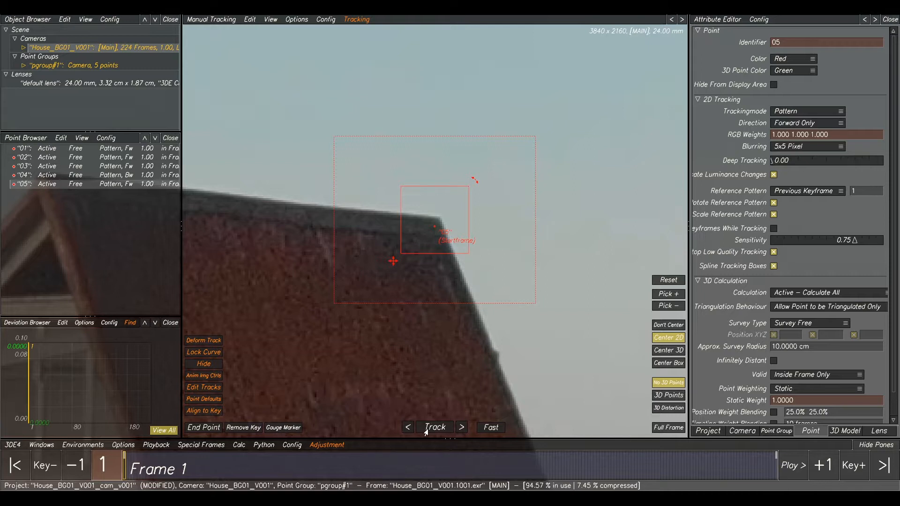
pyautogui.click(434, 427)
# - Return to frame 1, tighten the ridge-end point's pattern box, and retrack it forward, stopping at frame 115
pyautogui.click(211, 466)
pyautogui.moveTo(211, 467); pyautogui.dragTo(121, 468)
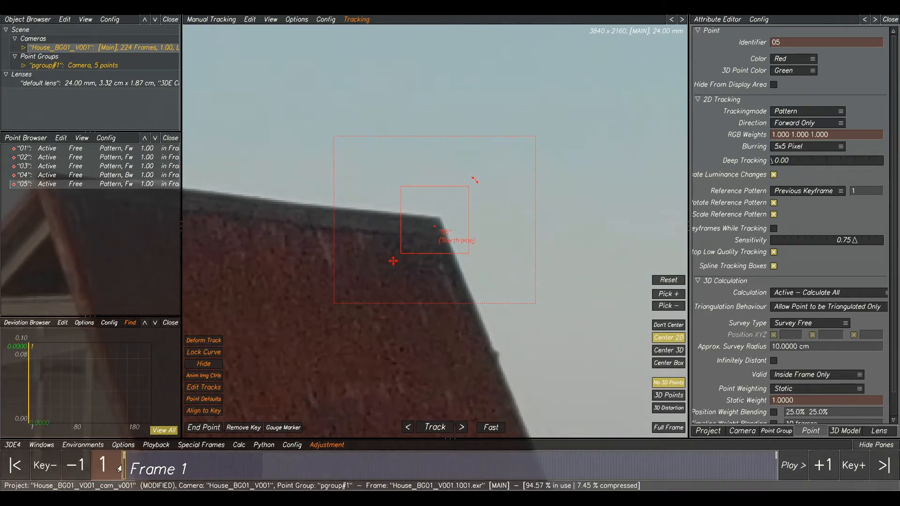
pyautogui.moveTo(468, 187); pyautogui.dragTo(454, 202)
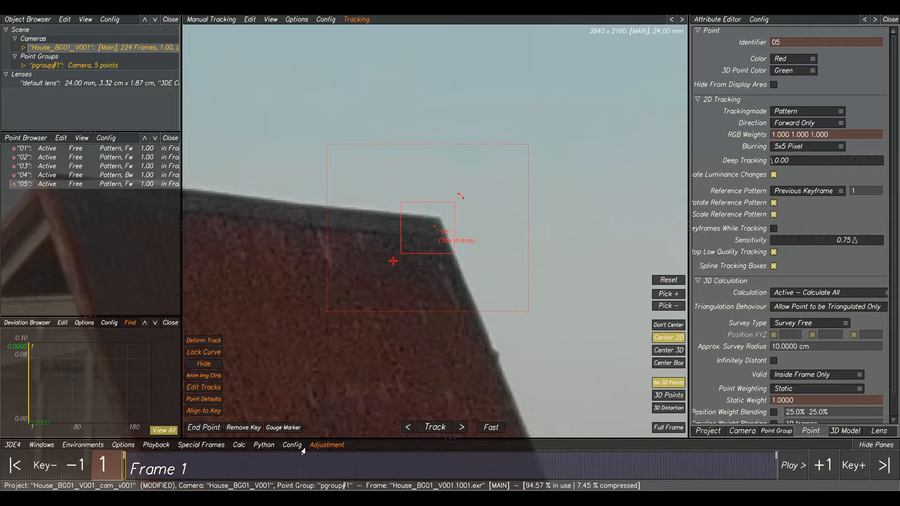
pyautogui.click(433, 426)
pyautogui.click(433, 427)
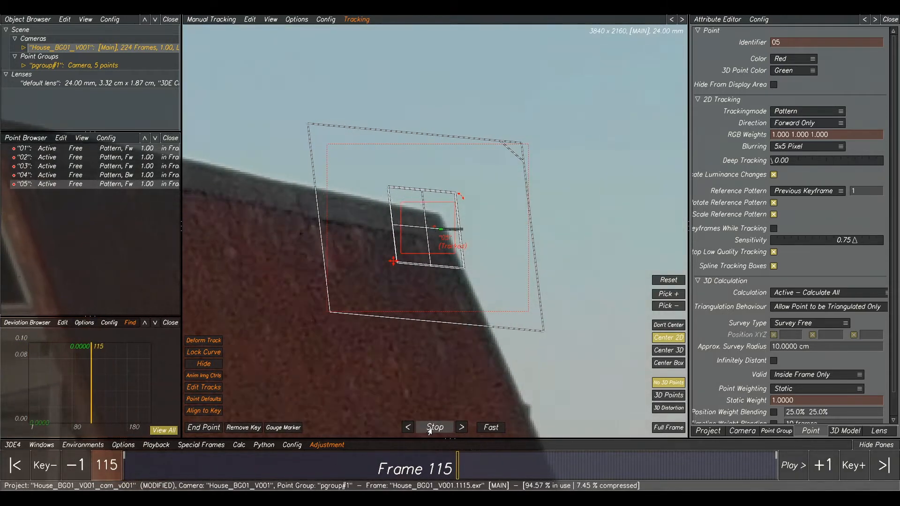
# - Set a keyframe for the ridge-end point at frame 115, slightly enlarge its pattern box, and track it through to frame 224
pyautogui.click(413, 253)
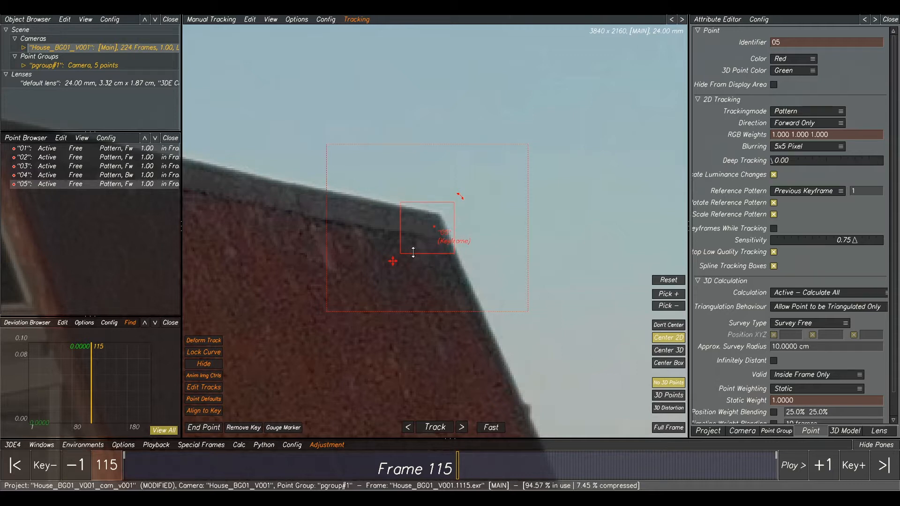
pyautogui.moveTo(454, 203); pyautogui.dragTo(460, 198)
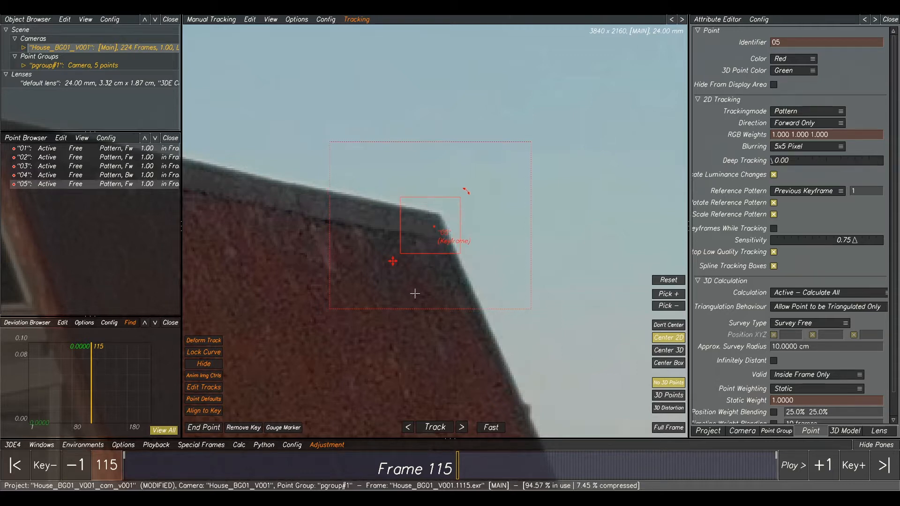
pyautogui.click(426, 428)
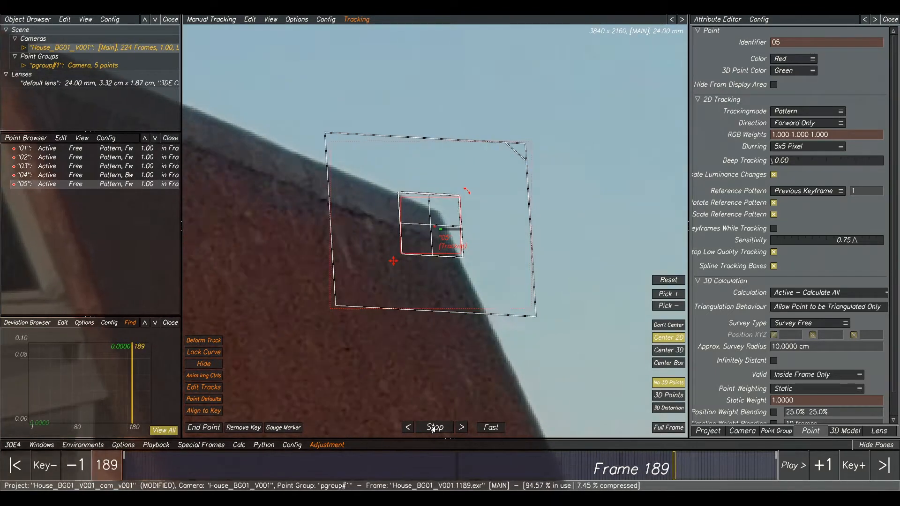
pyautogui.scroll(-8, 533, 311)
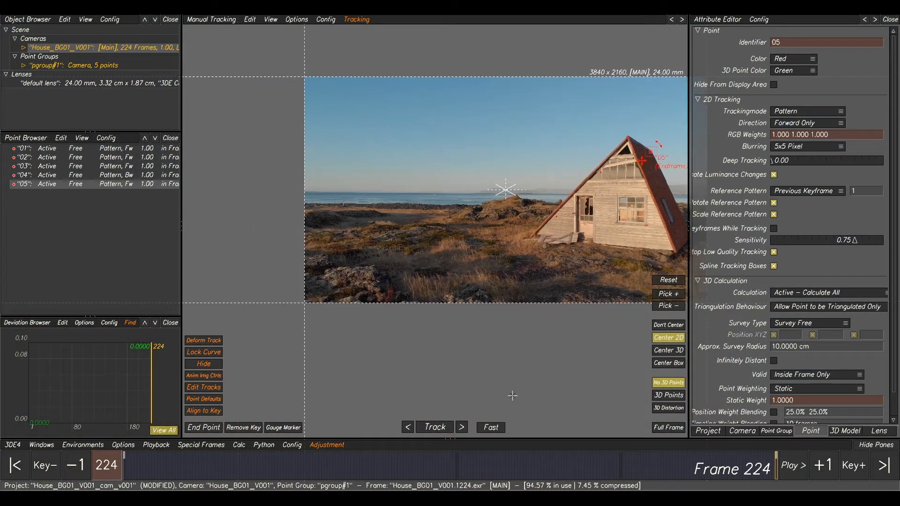
# - Review the footage between frames 224 and 1 for trackable features on the ground around the house
pyautogui.moveTo(672, 472); pyautogui.dragTo(123, 466)
pyautogui.moveTo(183, 479); pyautogui.dragTo(124, 471)
pyautogui.moveTo(241, 242); pyautogui.dragTo(331, 254, button='middle')
pyautogui.scroll(-1, 331, 254)
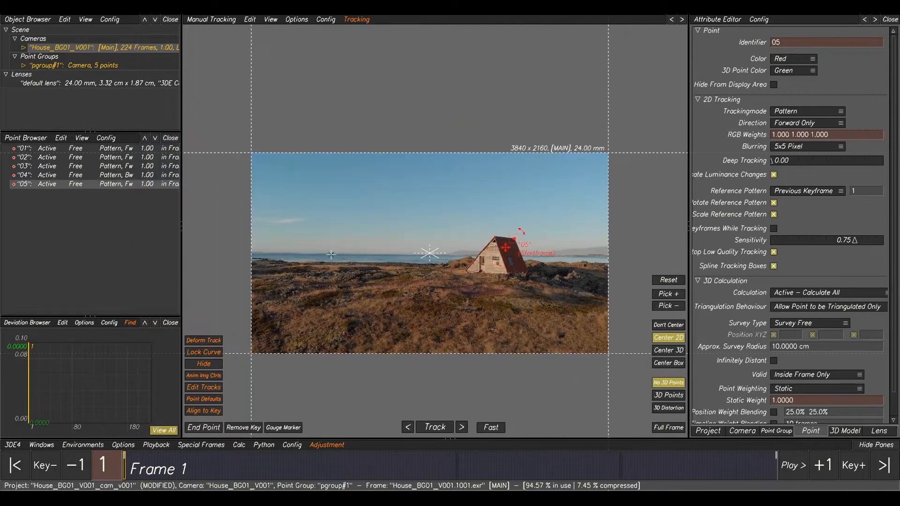
pyautogui.scroll(6, 357, 318)
pyautogui.moveTo(503, 251); pyautogui.dragTo(326, 303, button='middle')
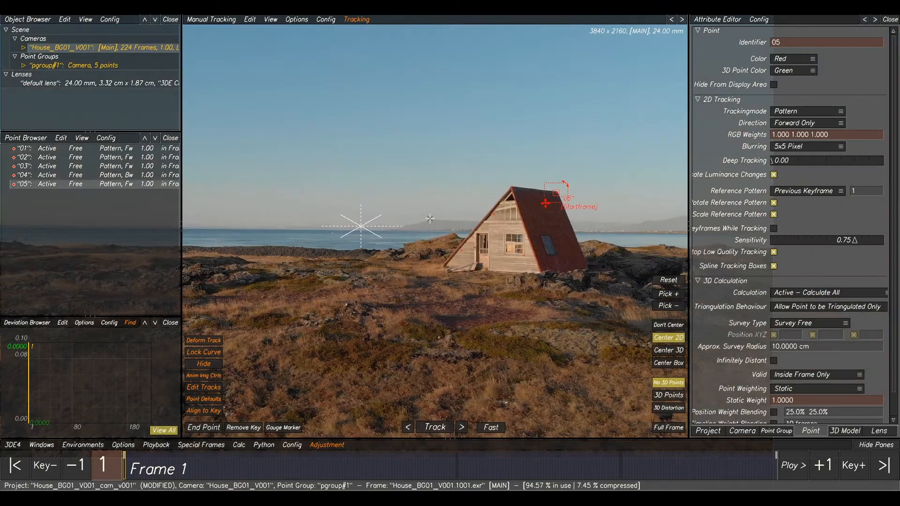
pyautogui.moveTo(558, 276); pyautogui.dragTo(511, 213, button='middle')
pyautogui.moveTo(378, 200); pyautogui.dragTo(531, 235, button='middle')
pyautogui.scroll(-3, 556, 327)
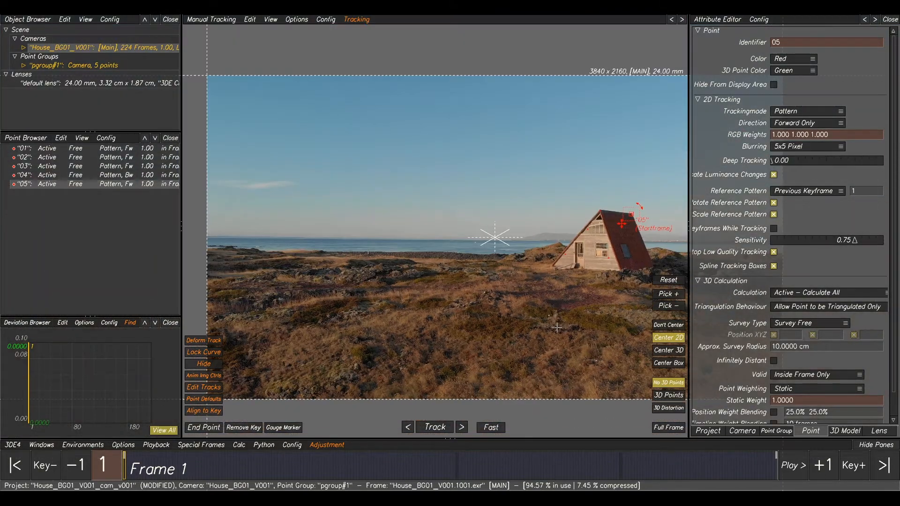
pyautogui.moveTo(556, 327); pyautogui.dragTo(450, 308, button='middle')
# - At frame 224, add a point on the large lichen-covered foreground rock near the image's lower edge
pyautogui.moveTo(568, 458); pyautogui.dragTo(856, 481)
pyautogui.moveTo(360, 339); pyautogui.dragTo(496, 160, button='middle')
pyautogui.moveTo(195, 236); pyautogui.dragTo(422, 235, button='middle')
pyautogui.scroll(5, 422, 235)
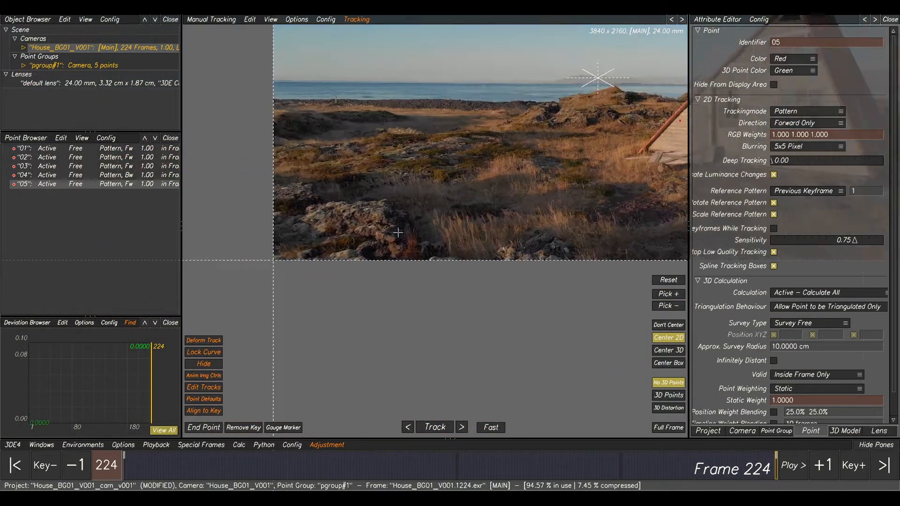
pyautogui.click(342, 228)
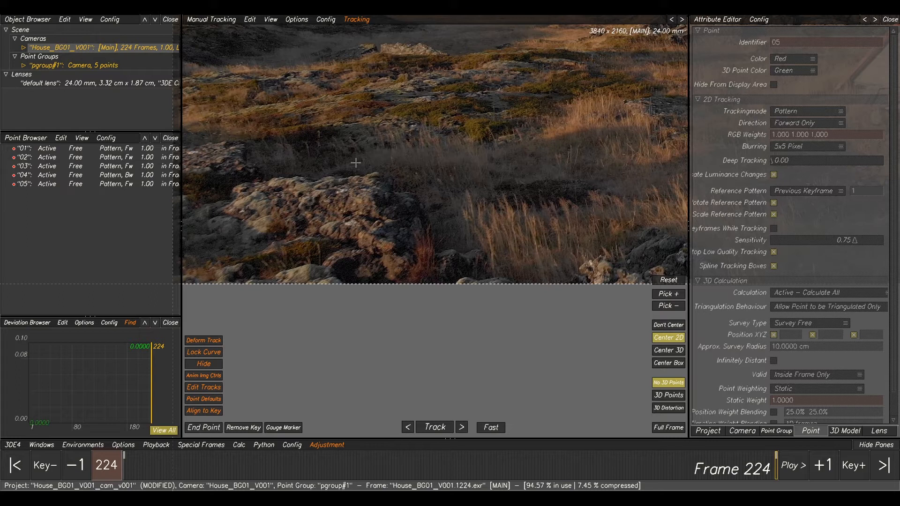
pyautogui.scroll(4, 355, 162)
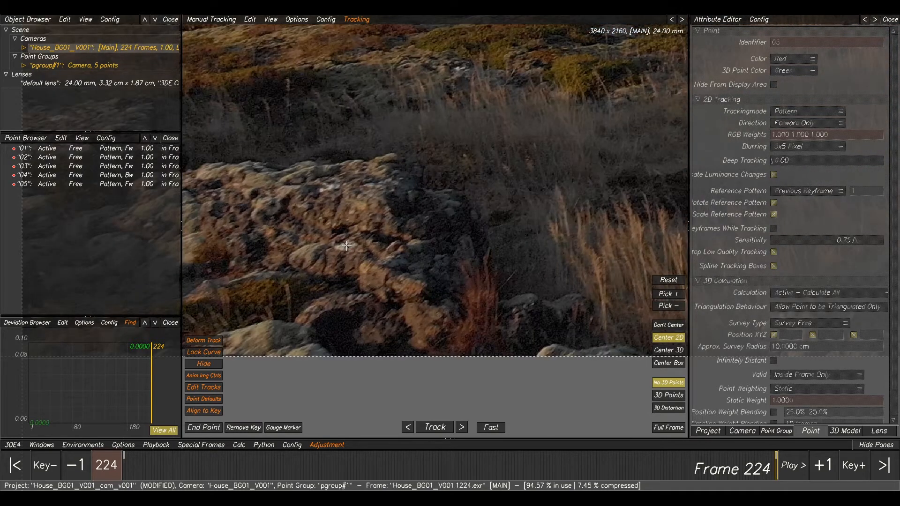
pyautogui.keyDown('ctrl'); pyautogui.click(346, 246); pyautogui.keyUp('ctrl')
# - Shrink the foreground rock point's pattern box, widen its search area slightly, and track it backward
pyautogui.moveTo(409, 207); pyautogui.dragTo(418, 216)
pyautogui.moveTo(458, 245); pyautogui.dragTo(452, 240)
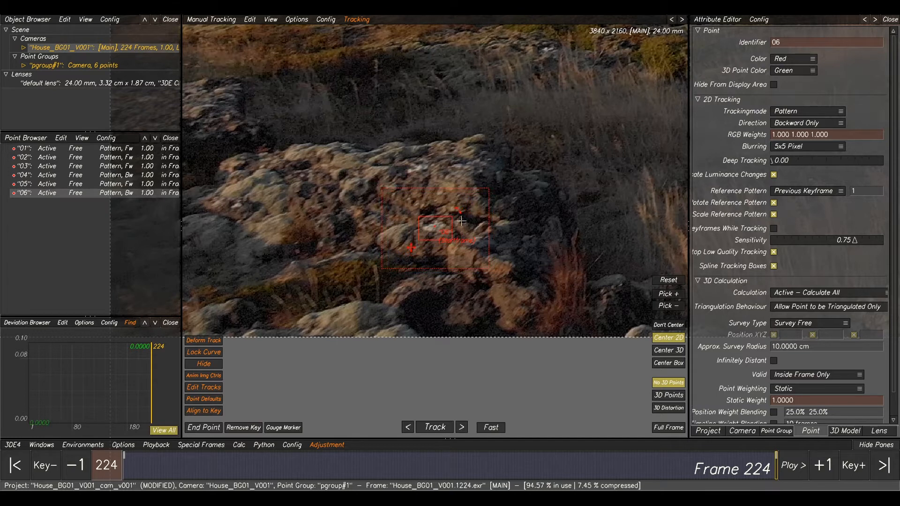
pyautogui.moveTo(487, 193); pyautogui.dragTo(504, 190)
pyautogui.click(435, 427)
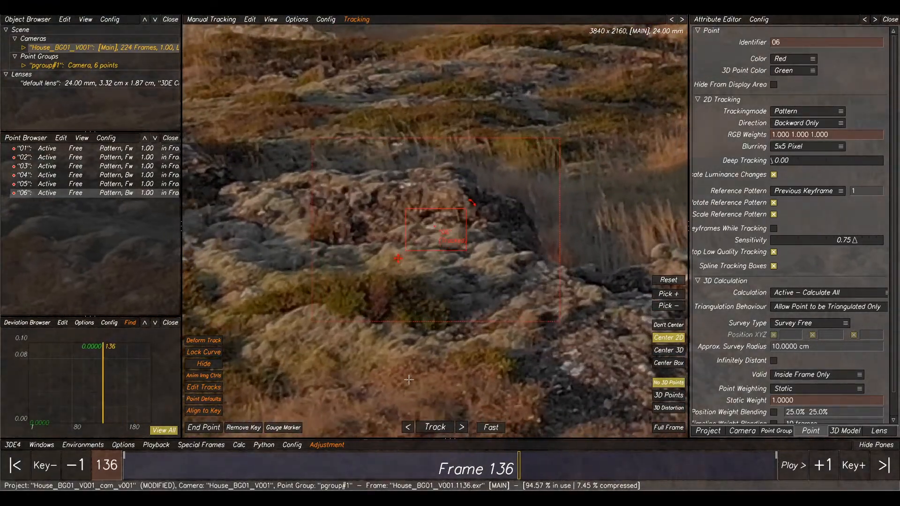
# - At frame 152, shrink the foreground rock point's pattern box, retrack it backward to frame 118, and set its end point there
pyautogui.moveTo(538, 460); pyautogui.dragTo(565, 464)
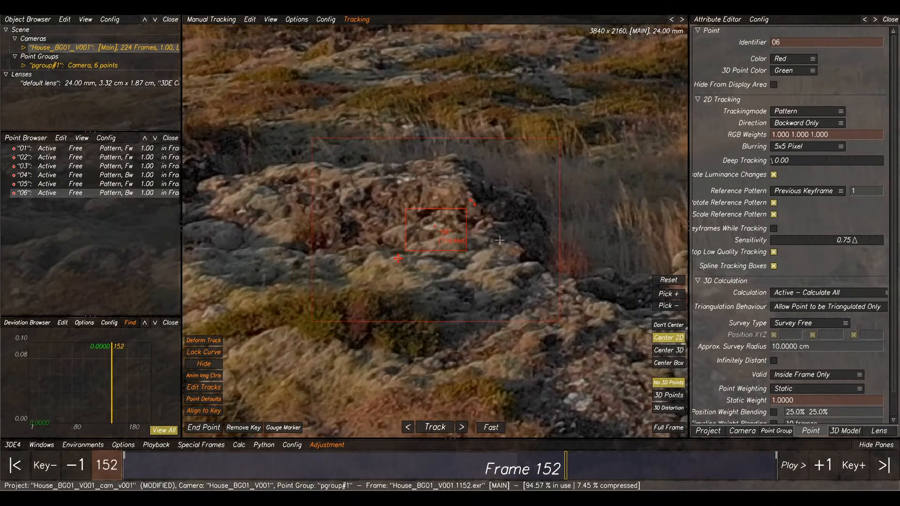
pyautogui.moveTo(466, 252); pyautogui.dragTo(443, 230)
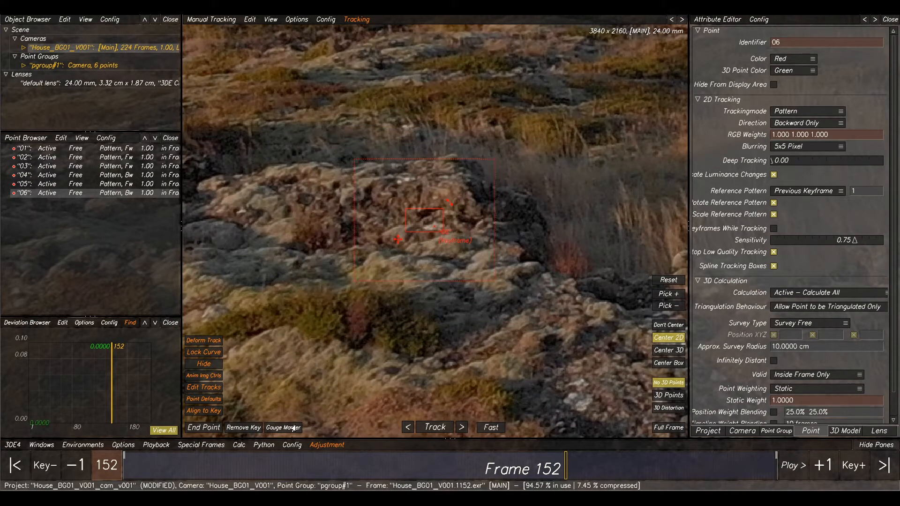
pyautogui.click(425, 428)
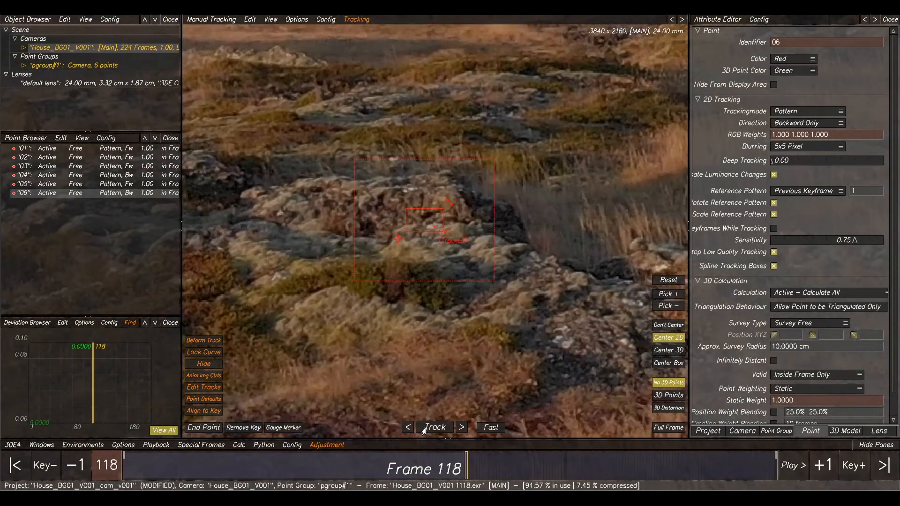
pyautogui.click(203, 426)
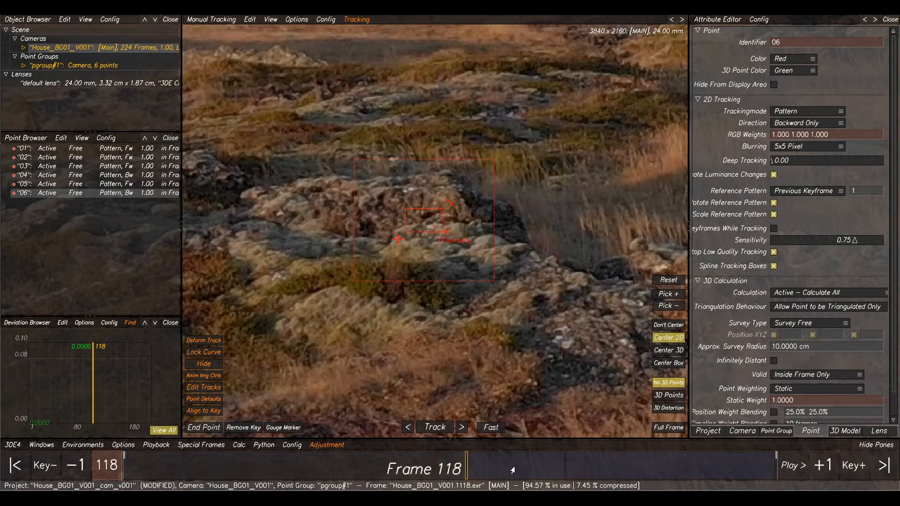
# - At frame 224, add a point on the mossy ground behind the large foreground rock
pyautogui.moveTo(469, 470)
pyautogui.mouseDown()
pyautogui.moveTo(528, 470)
pyautogui.moveTo(125, 469)
pyautogui.mouseUp()
pyautogui.scroll(-5, 469, 265)
pyautogui.moveTo(478, 464); pyautogui.dragTo(778, 467)
pyautogui.click(338, 160)
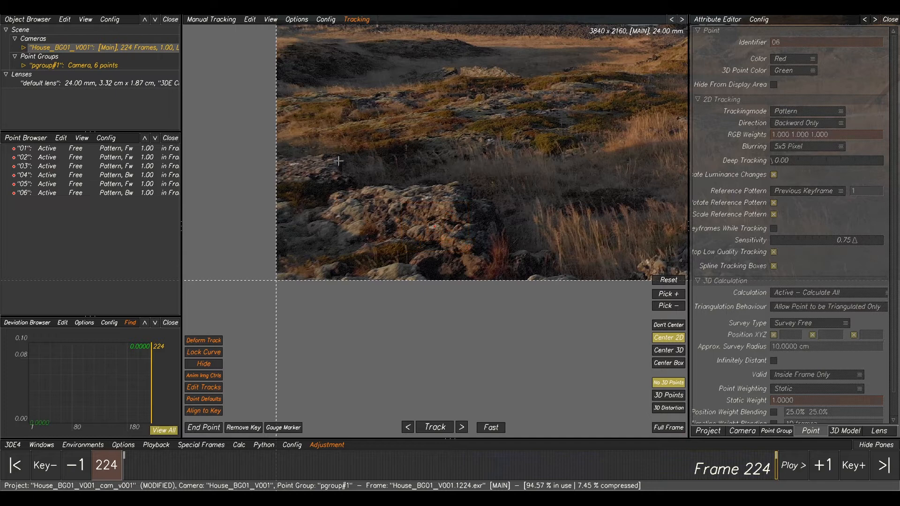
pyautogui.scroll(6, 338, 161)
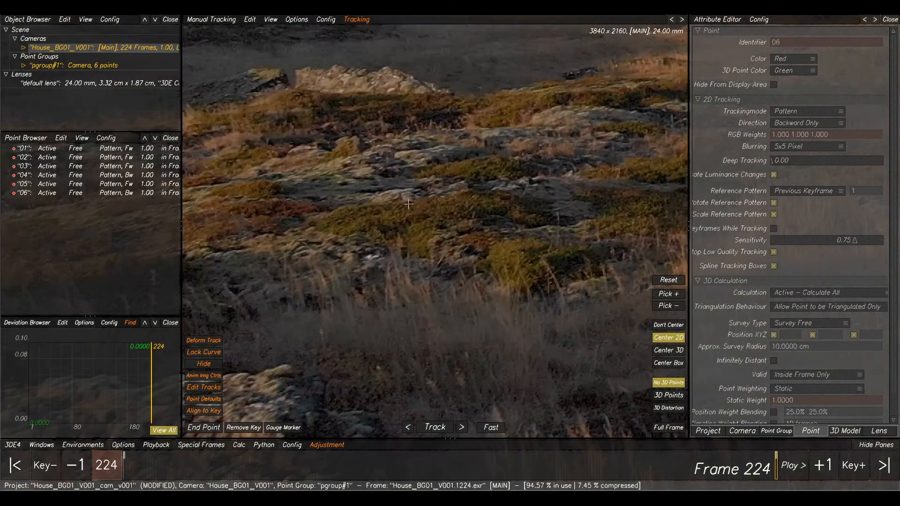
pyautogui.moveTo(408, 204); pyautogui.dragTo(410, 199, button='middle')
pyautogui.moveTo(547, 172); pyautogui.dragTo(515, 186, button='middle')
pyautogui.keyDown('ctrl'); pyautogui.click(440, 260); pyautogui.keyUp('ctrl')
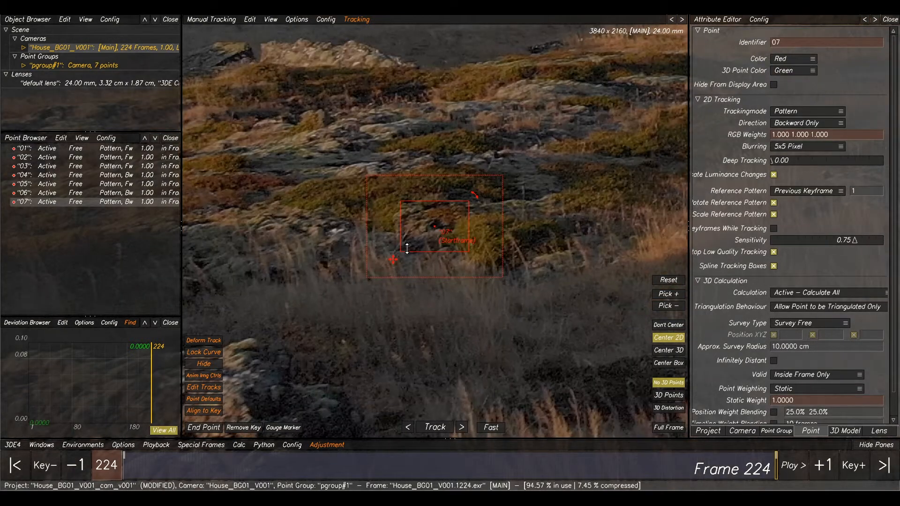
# - Shrink the mossy-ground point's pattern box, track it backward, and set its end point at frame 169
pyautogui.moveTo(402, 252); pyautogui.dragTo(420, 237)
pyautogui.moveTo(468, 201); pyautogui.dragTo(453, 212)
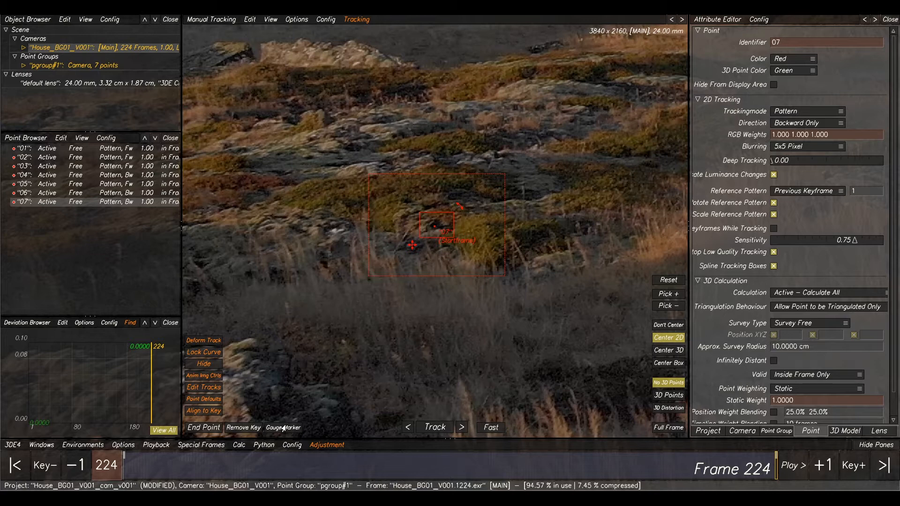
pyautogui.click(427, 427)
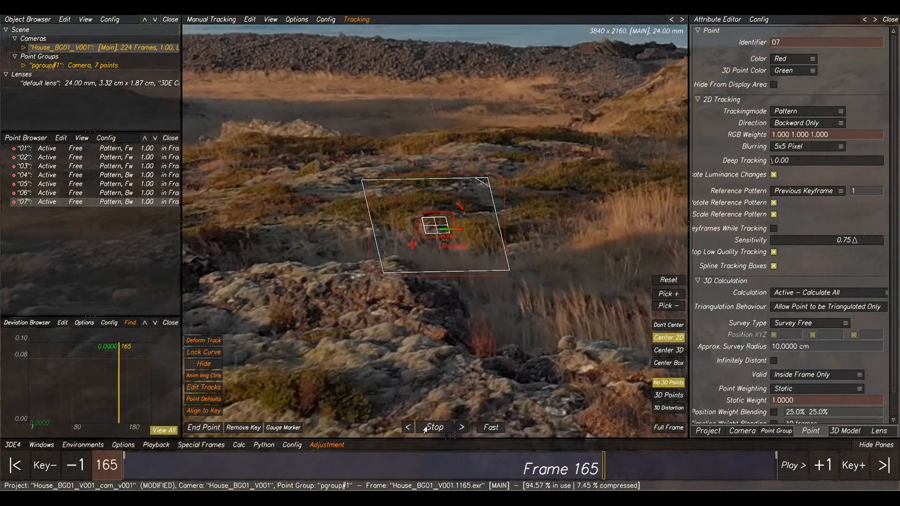
pyautogui.click(426, 427)
pyautogui.moveTo(591, 474); pyautogui.dragTo(615, 472)
pyautogui.click(204, 427)
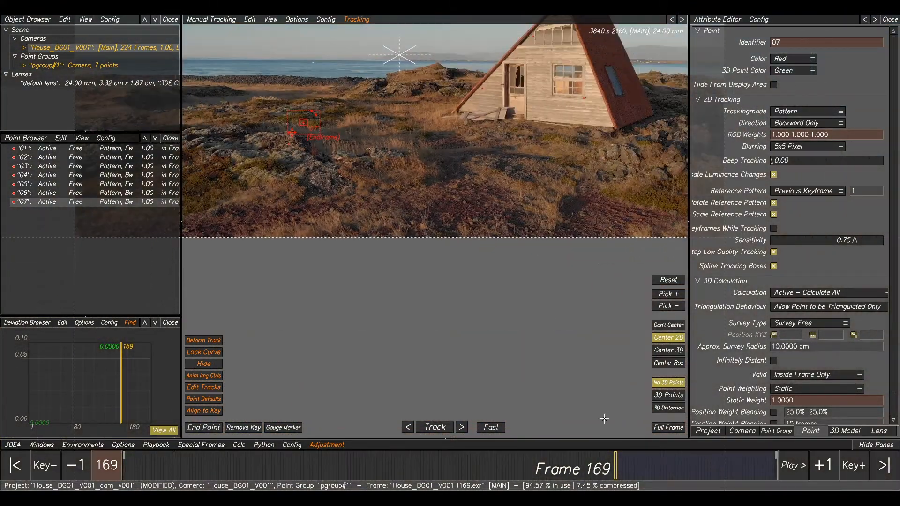
# - At frame 224, add a point on the dark rock beside the dry grass at the image's lower edge
pyautogui.moveTo(633, 463); pyautogui.dragTo(886, 483)
pyautogui.moveTo(644, 305); pyautogui.dragTo(445, 269, button='middle')
pyautogui.scroll(5, 440, 273)
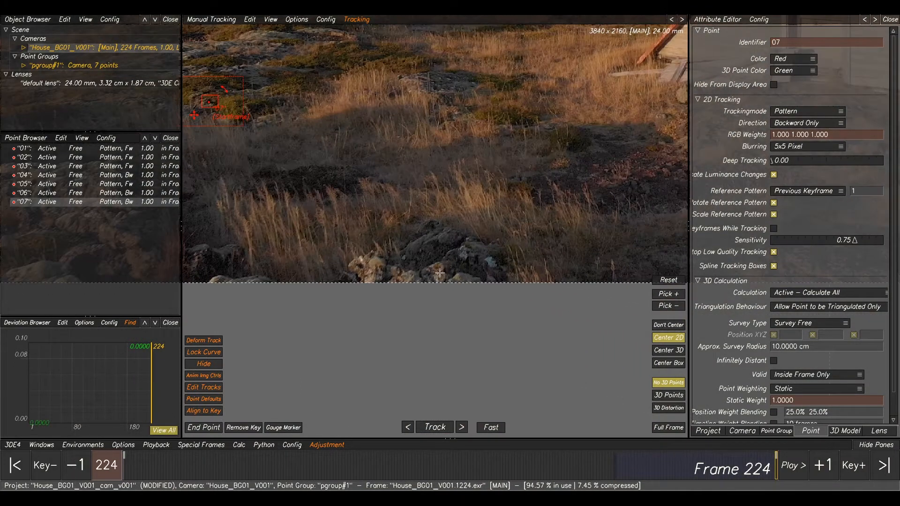
pyautogui.click(447, 267)
pyautogui.scroll(4, 461, 253)
pyautogui.keyDown('ctrl'); pyautogui.click(465, 253); pyautogui.keyUp('ctrl')
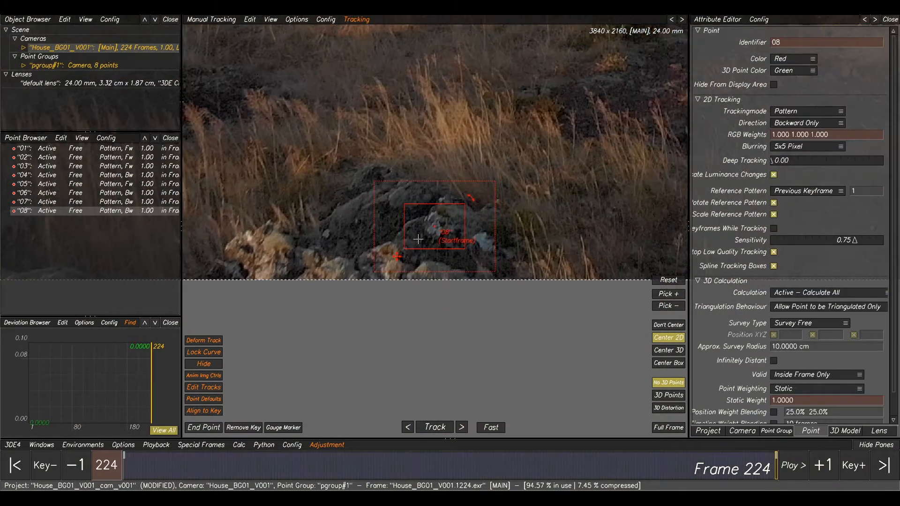
# - Shrink the dark rock point's pattern box, track it backward to frame 202, and set its end point there
pyautogui.moveTo(406, 205); pyautogui.dragTo(416, 210)
pyautogui.moveTo(466, 251); pyautogui.dragTo(457, 246)
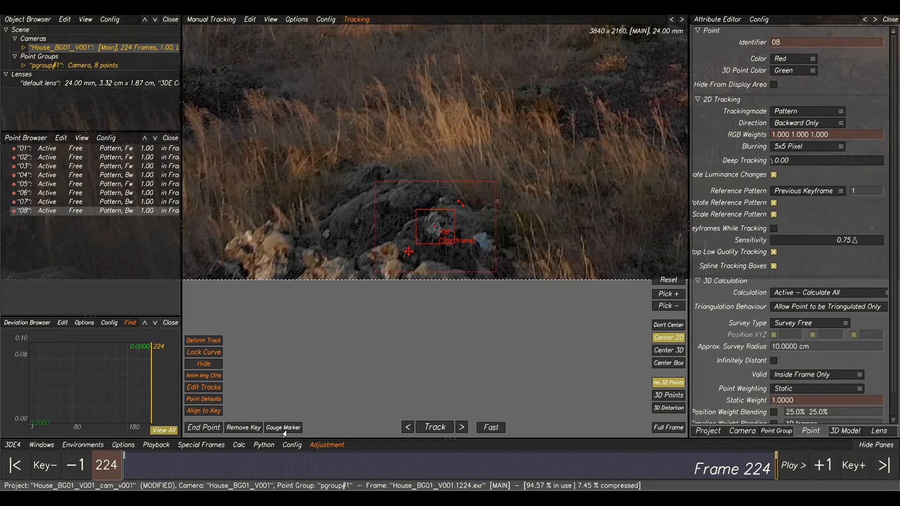
pyautogui.click(432, 428)
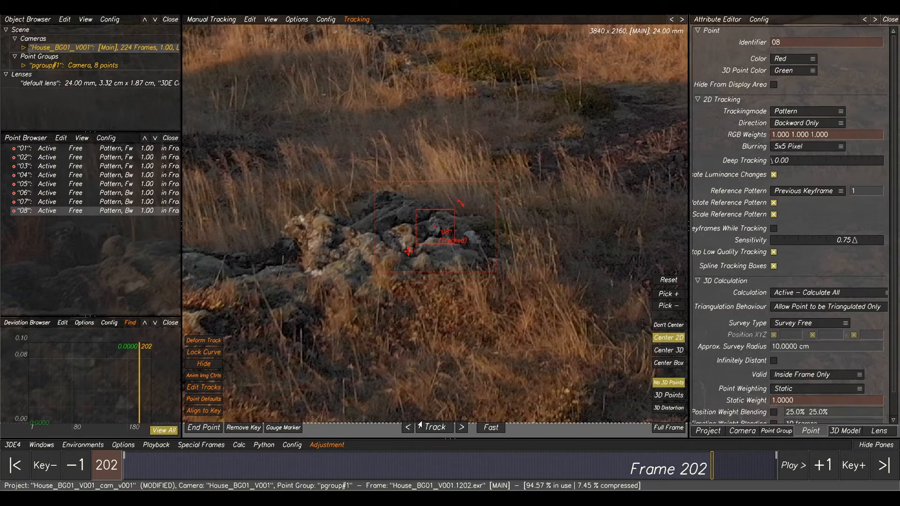
pyautogui.click(206, 428)
# - At frame 224, add a point on the rocks in the image's lower corner, in front of the house's red roof side
pyautogui.scroll(-4, 450, 319)
pyautogui.moveTo(716, 462); pyautogui.dragTo(618, 469)
pyautogui.moveTo(674, 286); pyautogui.dragTo(266, 279, button='middle')
pyautogui.scroll(-4, 267, 278)
pyautogui.moveTo(688, 478); pyautogui.dragTo(814, 480)
pyautogui.moveTo(567, 285); pyautogui.dragTo(385, 265, button='middle')
pyautogui.scroll(4, 439, 187)
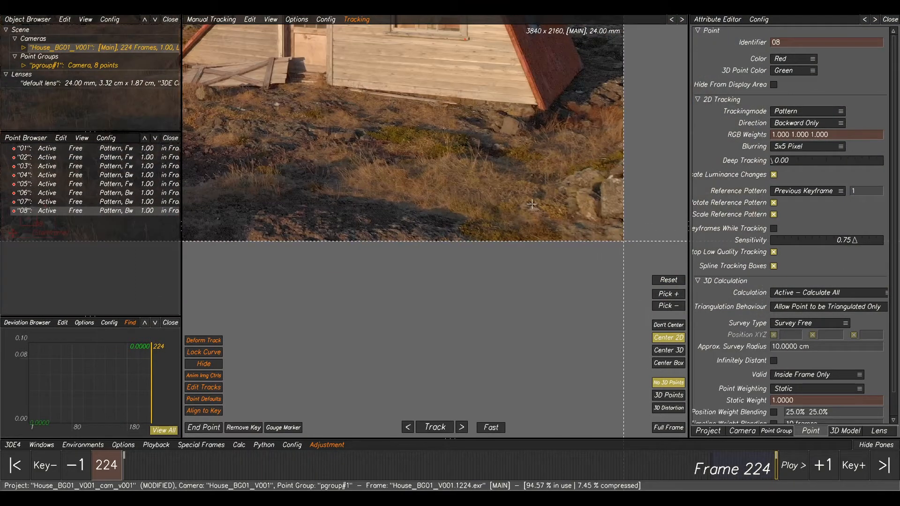
pyautogui.click(532, 203)
pyautogui.moveTo(573, 213); pyautogui.dragTo(438, 222, button='middle')
pyautogui.scroll(3, 441, 222)
pyautogui.keyDown('ctrl'); pyautogui.click(461, 225); pyautogui.keyUp('ctrl')
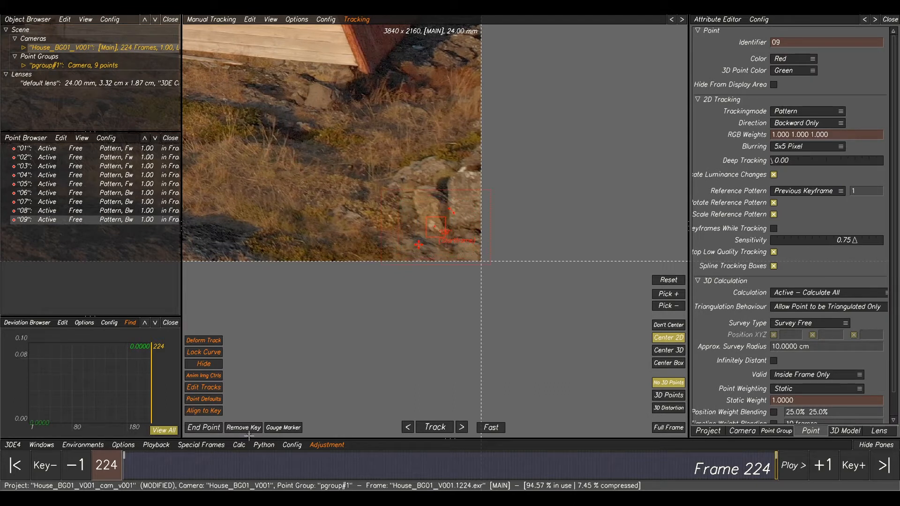
# - Track the point on the rocks by the house backward, stopping at frame 141 and continuing from there
pyautogui.click(435, 428)
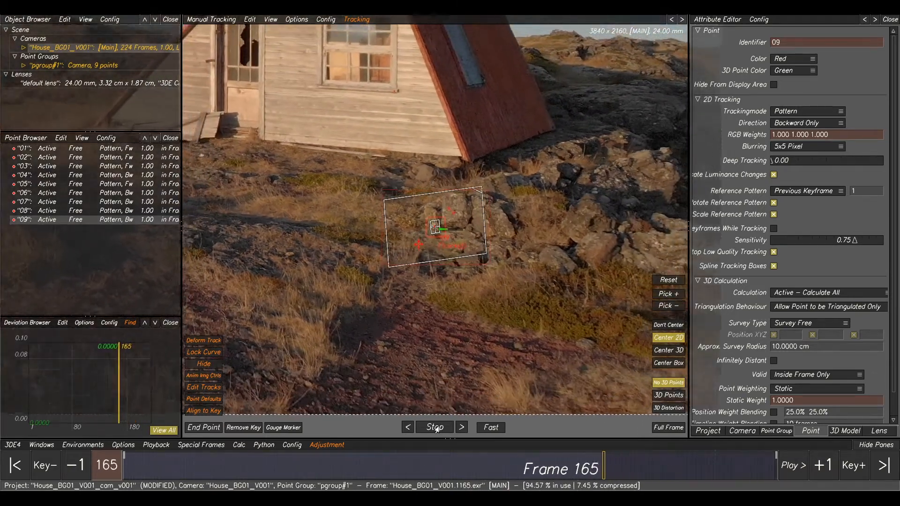
pyautogui.click(436, 429)
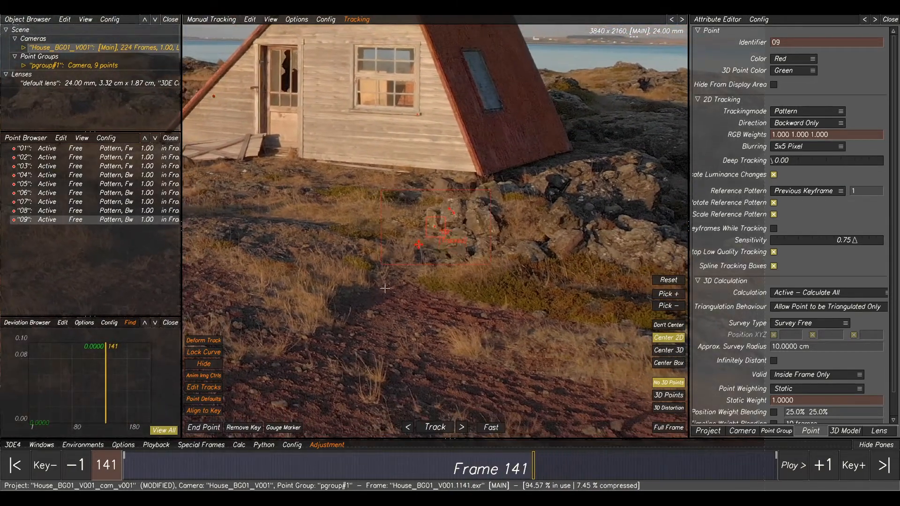
pyautogui.scroll(6, 416, 211)
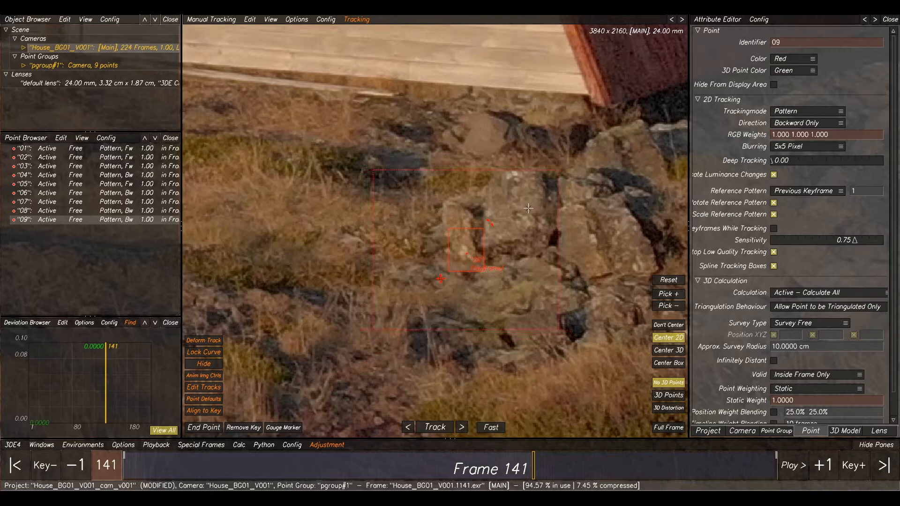
pyautogui.click(427, 428)
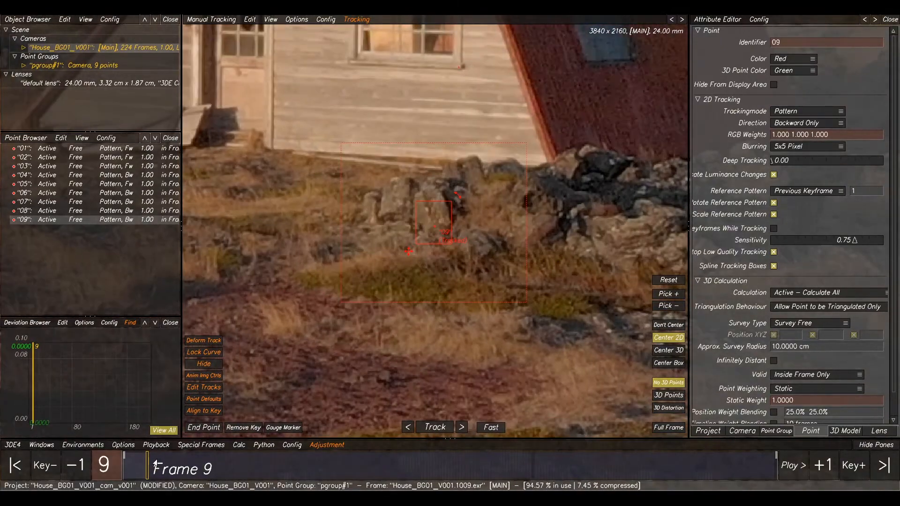
# - At frame 49, tighten the pattern box of the point on the rocks by the house and retrack it backward to frame 1
pyautogui.moveTo(156, 464); pyautogui.dragTo(266, 478)
pyautogui.moveTo(449, 242); pyautogui.dragTo(444, 235)
pyautogui.moveTo(416, 202); pyautogui.dragTo(417, 205)
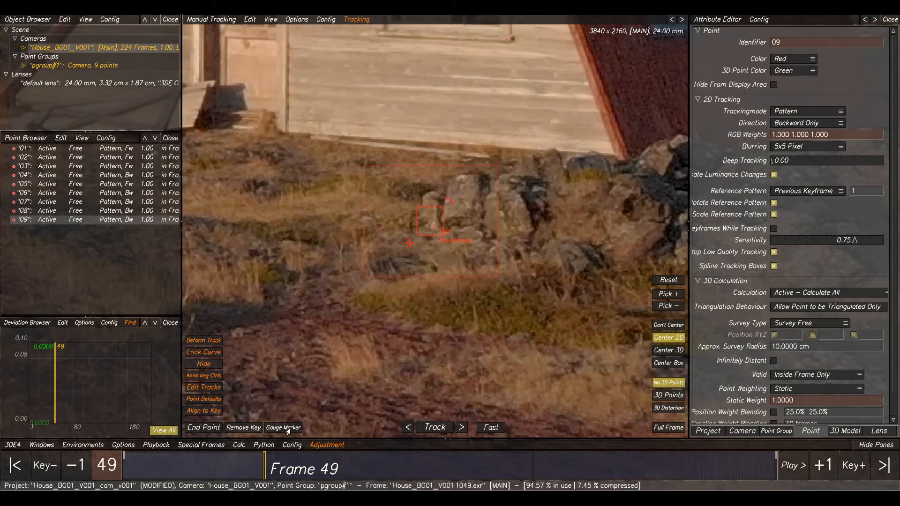
pyautogui.click(429, 427)
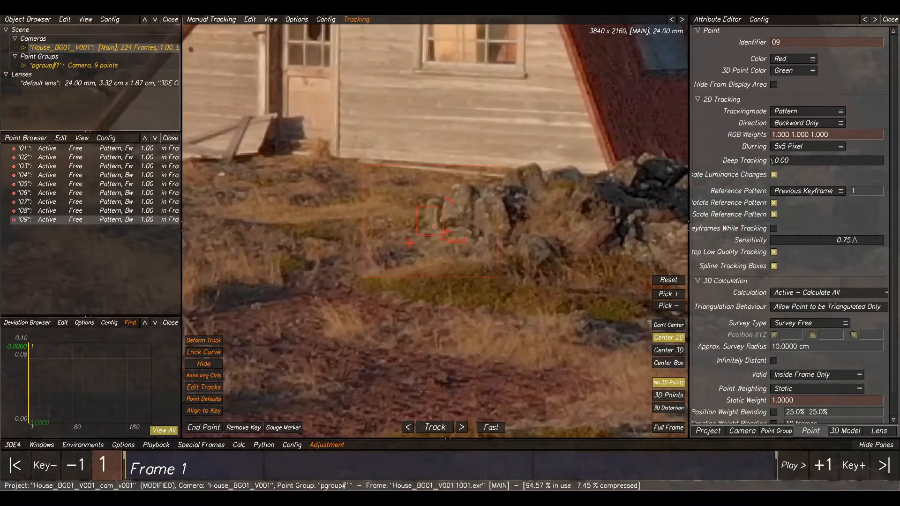
# - At frame 1, add a point on the small white stone in the vegetation in front of the house
pyautogui.scroll(-6, 414, 335)
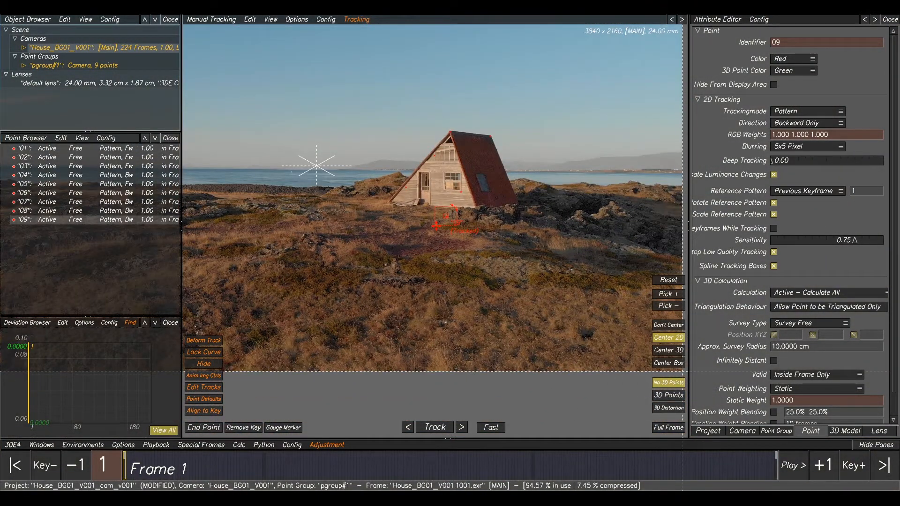
pyautogui.click(409, 279)
pyautogui.scroll(6, 409, 280)
pyautogui.keyDown('ctrl'); pyautogui.click(379, 241); pyautogui.keyUp('ctrl')
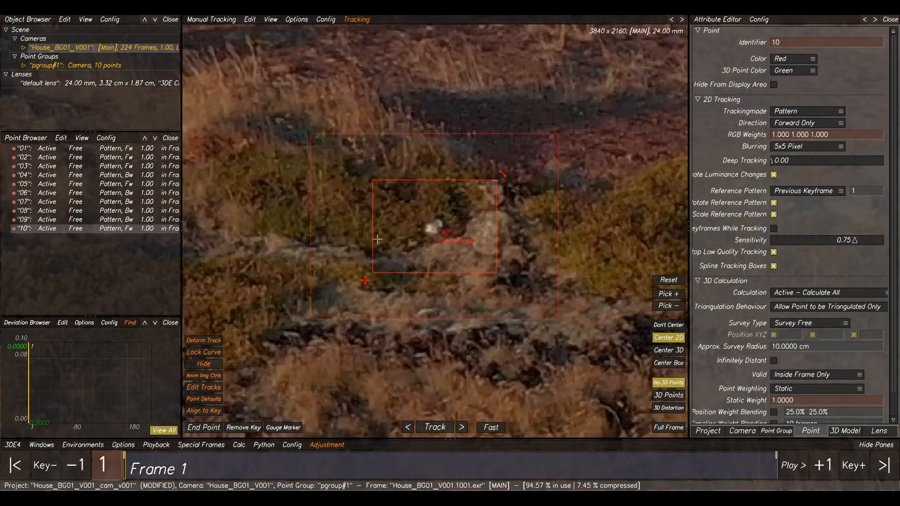
# - Shrink the white stone point's pattern box tightly around the stone and track it forward to frame 91
pyautogui.moveTo(371, 178); pyautogui.dragTo(414, 205)
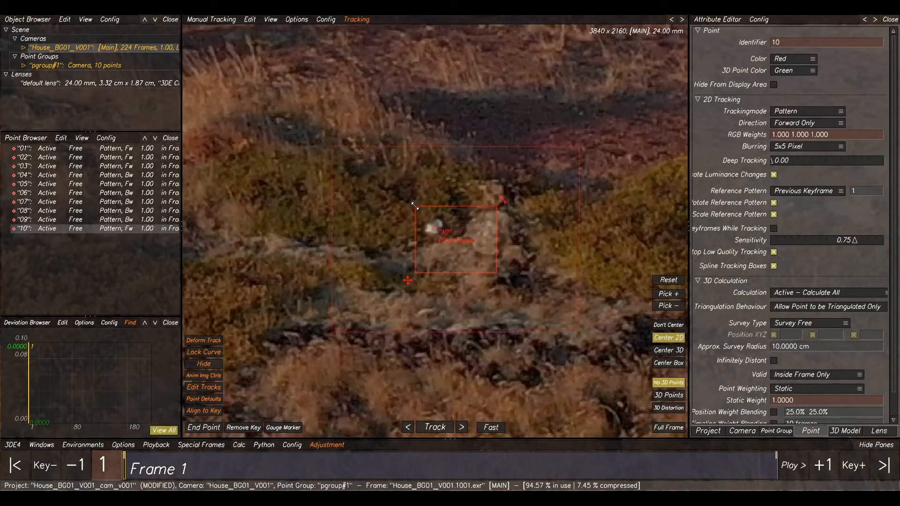
pyautogui.moveTo(496, 271); pyautogui.dragTo(456, 243)
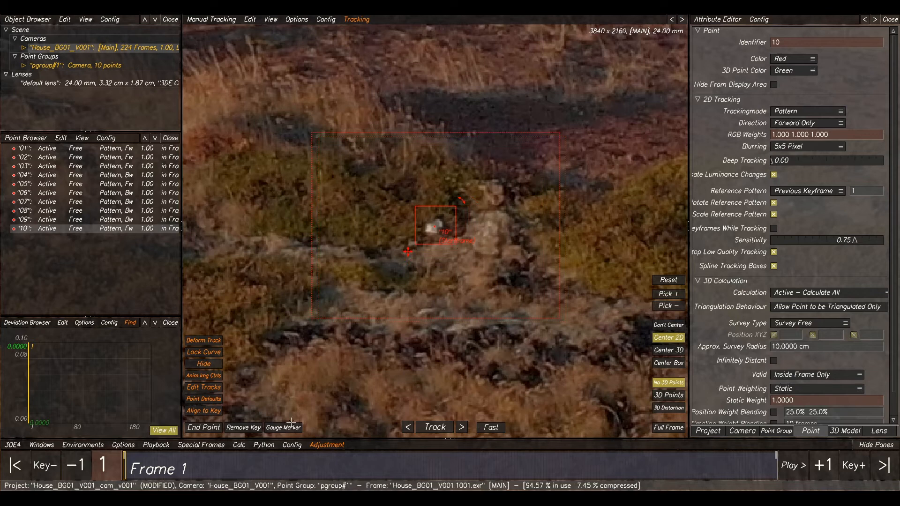
pyautogui.click(434, 428)
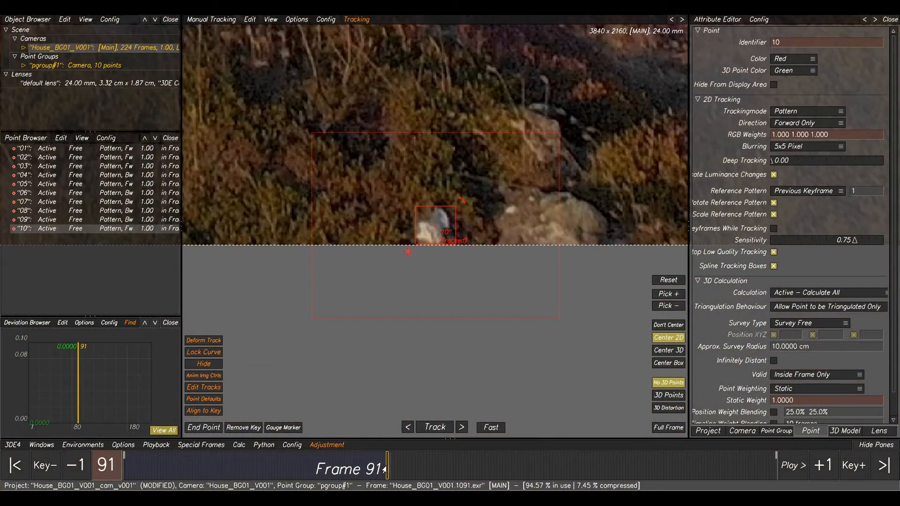
# - End the white stone point's track at frame 88, before the stone leaves the image
pyautogui.moveTo(385, 469); pyautogui.dragTo(379, 469)
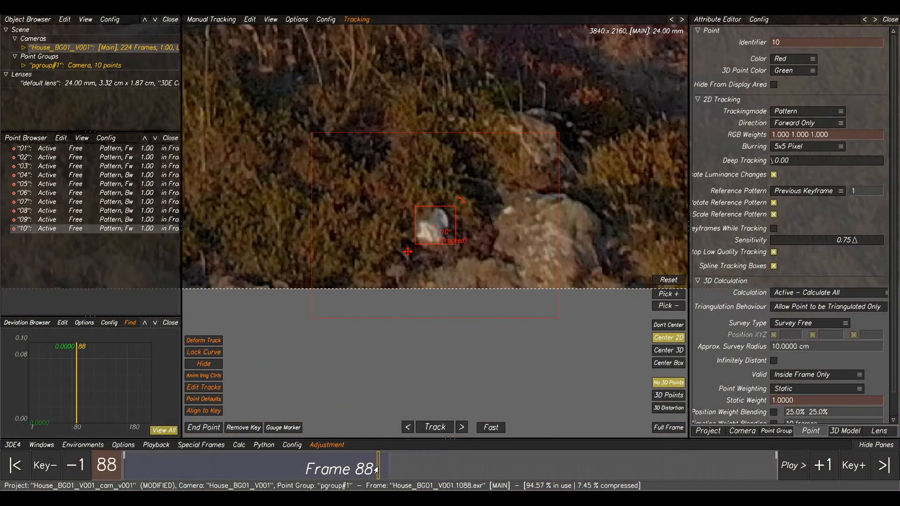
pyautogui.click(203, 427)
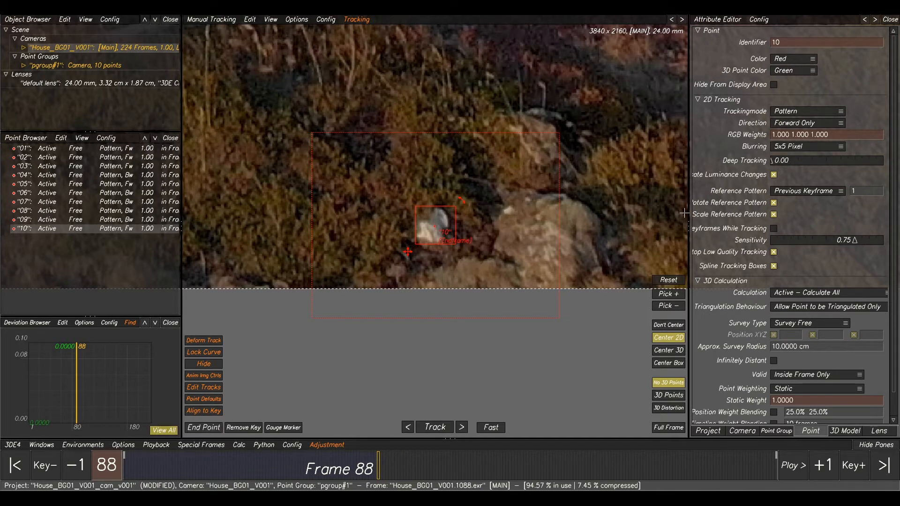
pyautogui.scroll(-5, 581, 229)
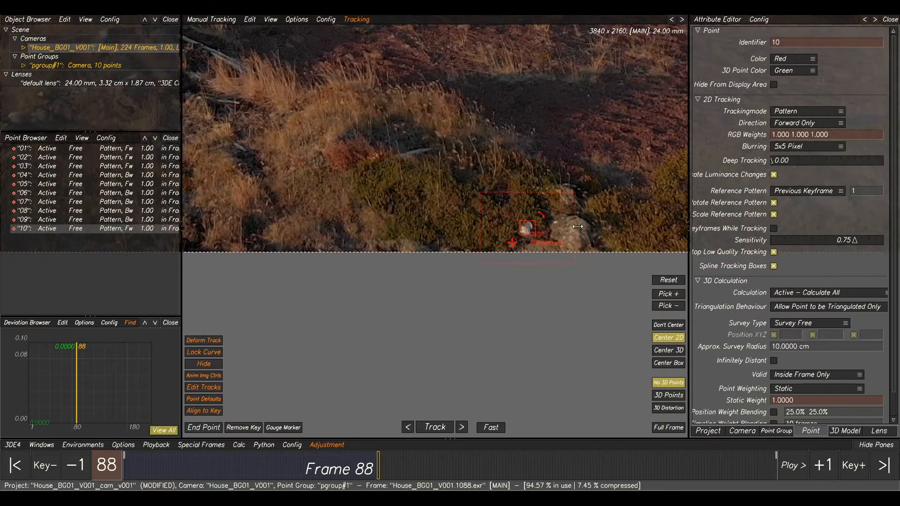
pyautogui.moveTo(581, 229); pyautogui.dragTo(417, 279, button='middle')
pyautogui.scroll(-2, 387, 296)
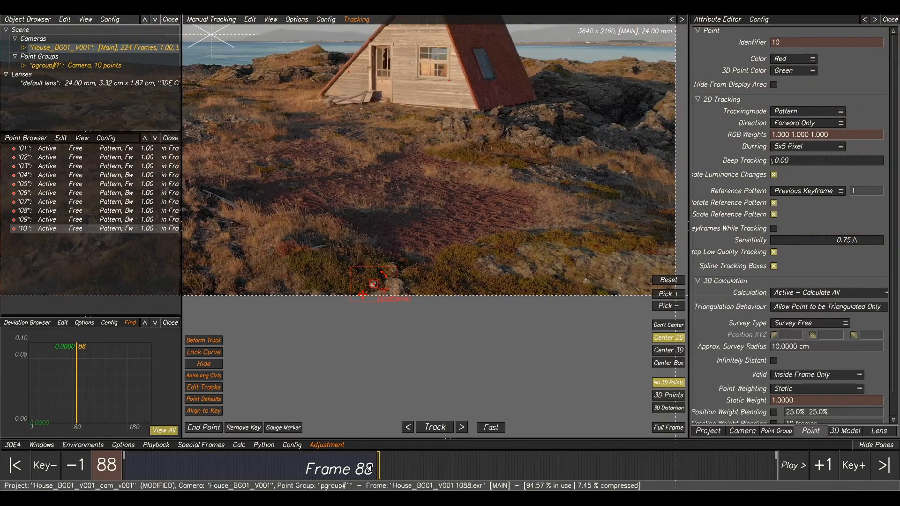
# - At frame 1, add a point on the pale patch of ground in front of the house and tighten its pattern box around the dark spot
pyautogui.moveTo(359, 472); pyautogui.dragTo(122, 464)
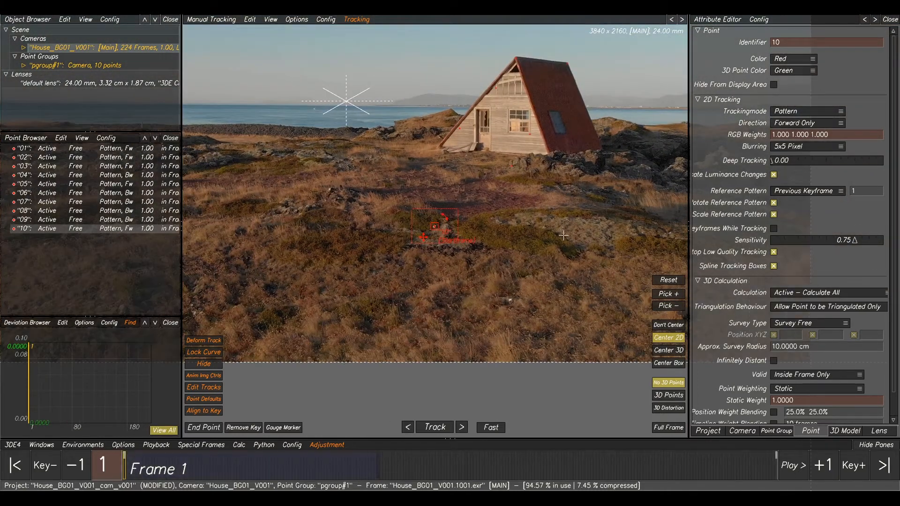
pyautogui.moveTo(596, 221); pyautogui.dragTo(439, 226, button='middle')
pyautogui.scroll(3, 439, 225)
pyautogui.click(433, 251)
pyautogui.scroll(3, 431, 248)
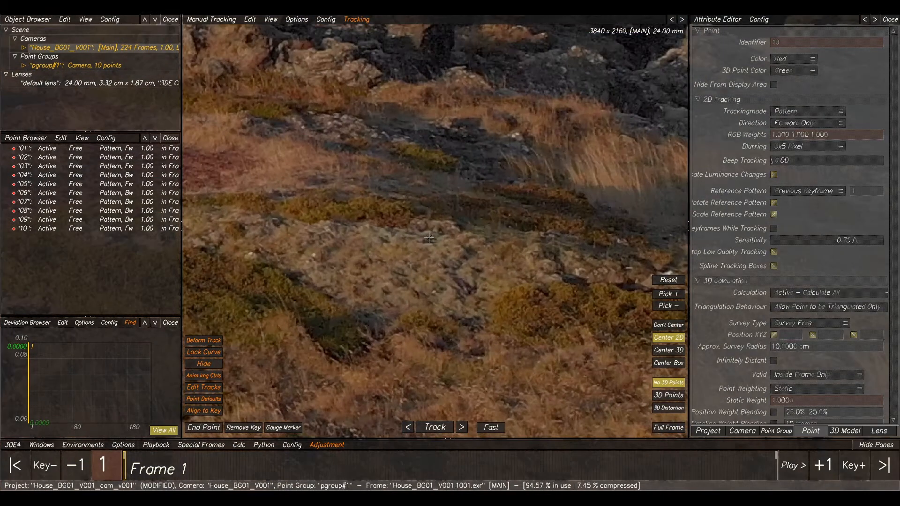
pyautogui.keyDown('ctrl'); pyautogui.click(428, 242); pyautogui.keyUp('ctrl')
pyautogui.moveTo(368, 177); pyautogui.dragTo(405, 204)
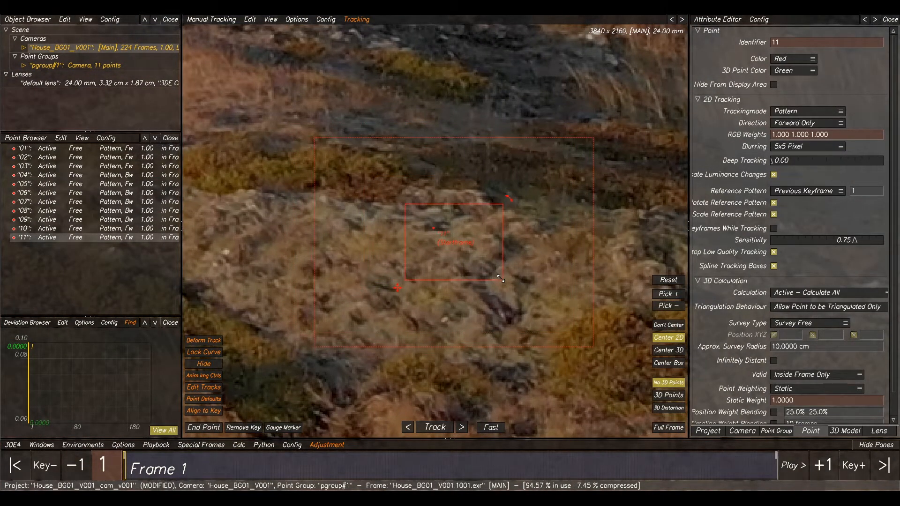
pyautogui.moveTo(405, 203); pyautogui.dragTo(411, 207)
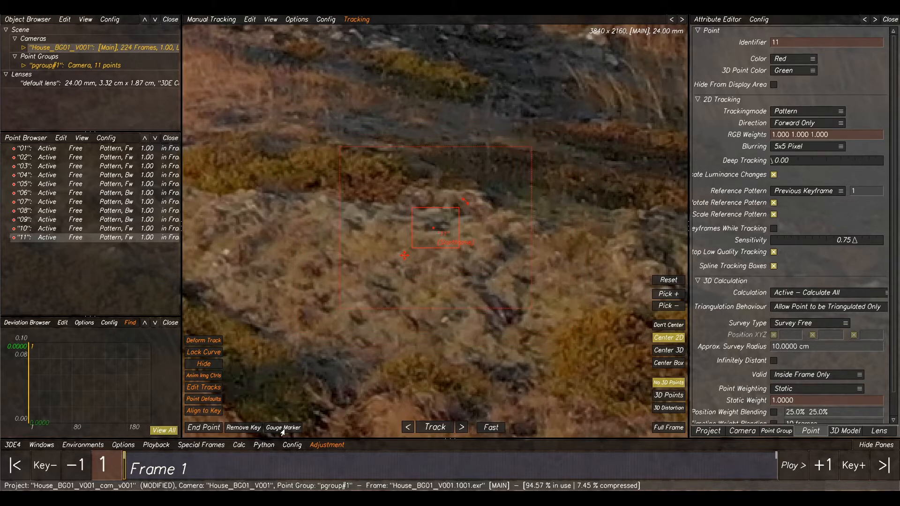
# - Track the pale ground patch point forward and end its track at frame 83
pyautogui.click(434, 428)
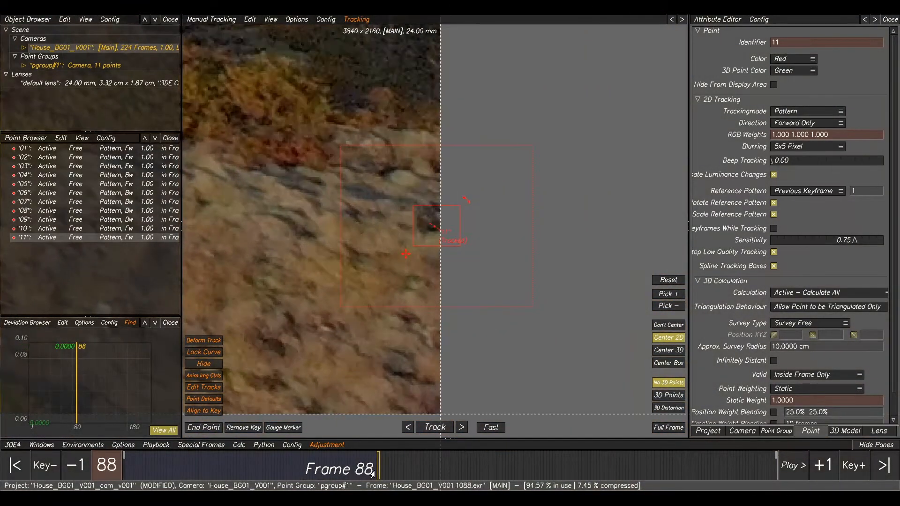
pyautogui.moveTo(372, 474); pyautogui.dragTo(363, 474)
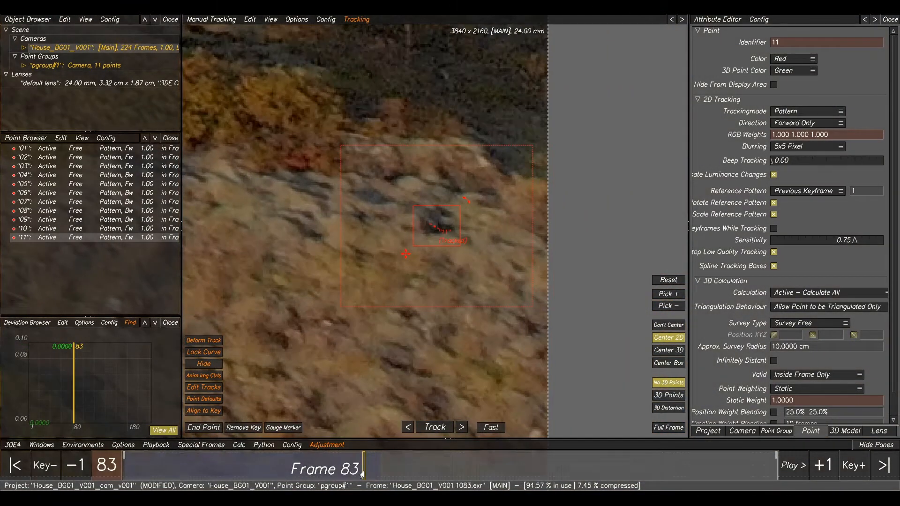
pyautogui.scroll(-6, 412, 349)
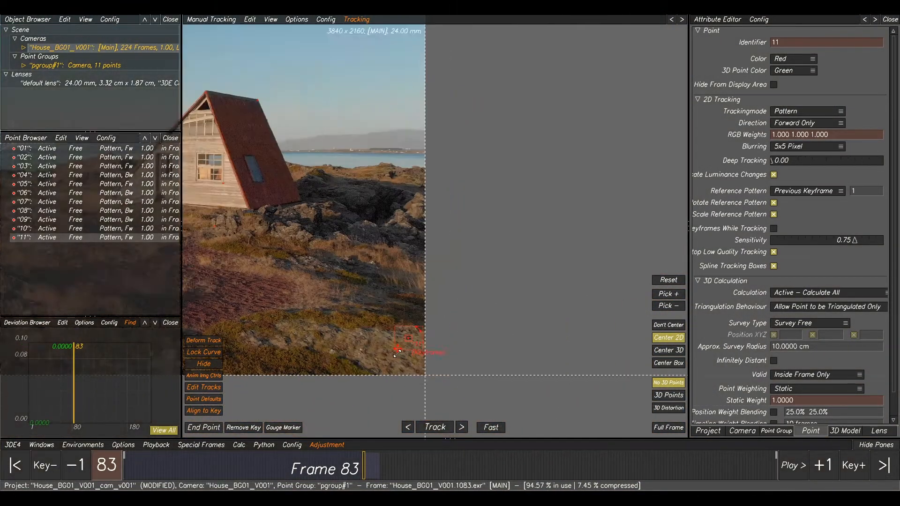
pyautogui.scroll(-1, 445, 400)
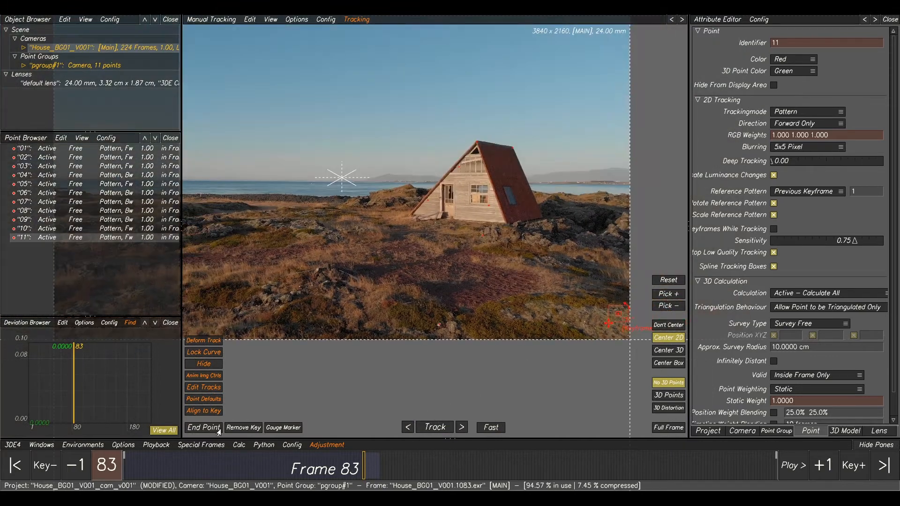
# - At frame 1, add a point on the dark spot in the reddish ground in front of the house and track it forward
pyautogui.moveTo(353, 469); pyautogui.dragTo(395, 484)
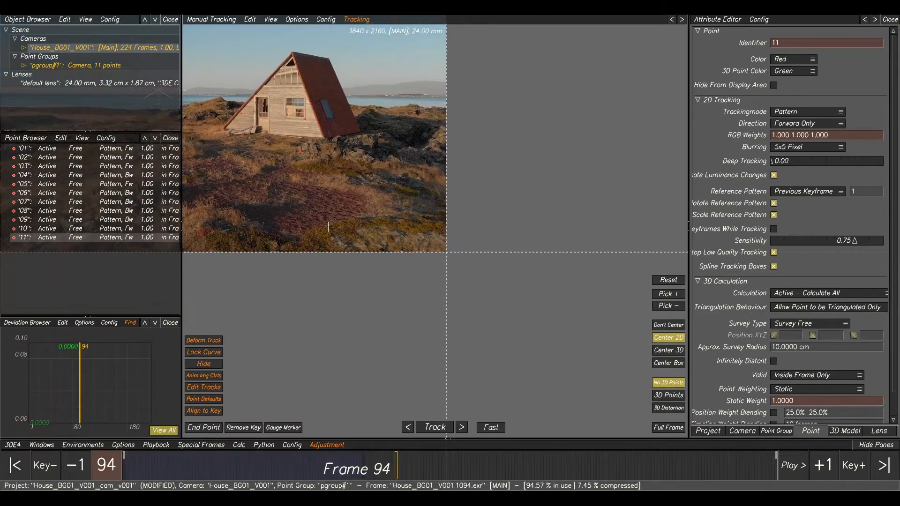
pyautogui.moveTo(300, 468); pyautogui.dragTo(122, 469)
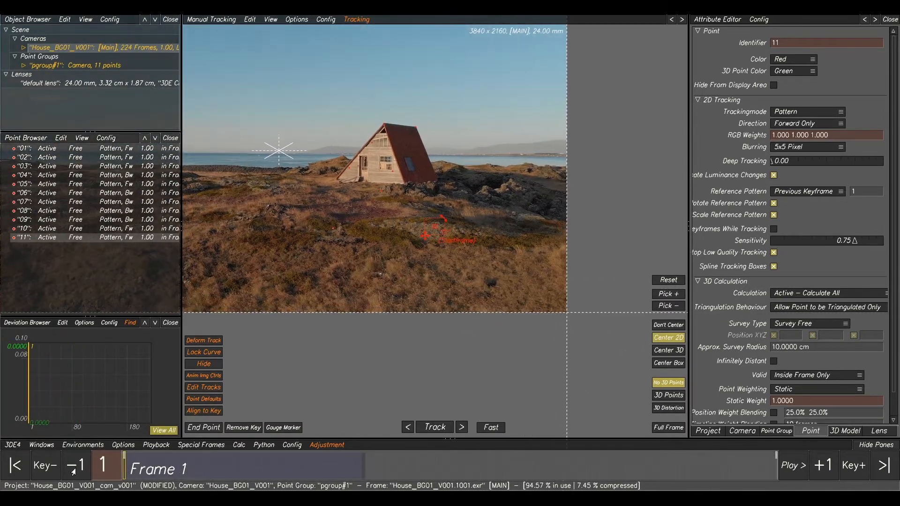
pyautogui.scroll(5, 382, 267)
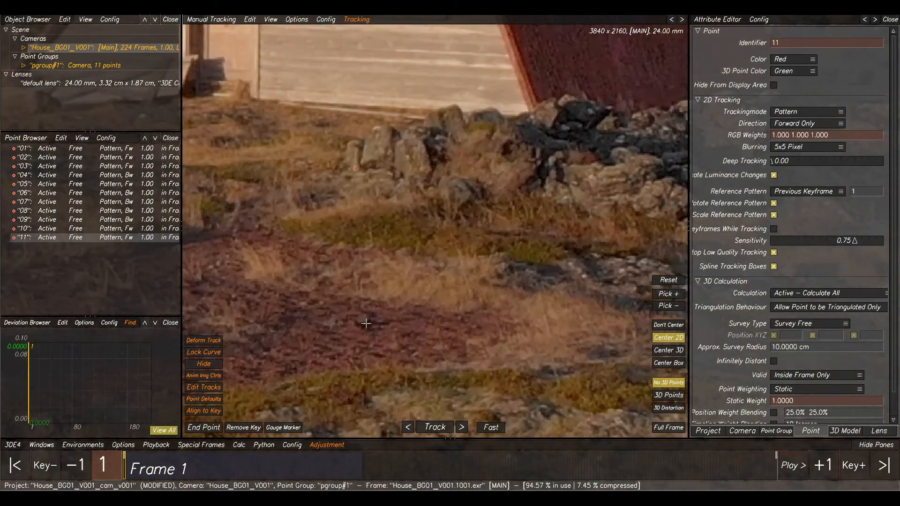
pyautogui.keyDown('ctrl'); pyautogui.click(366, 323); pyautogui.keyUp('ctrl')
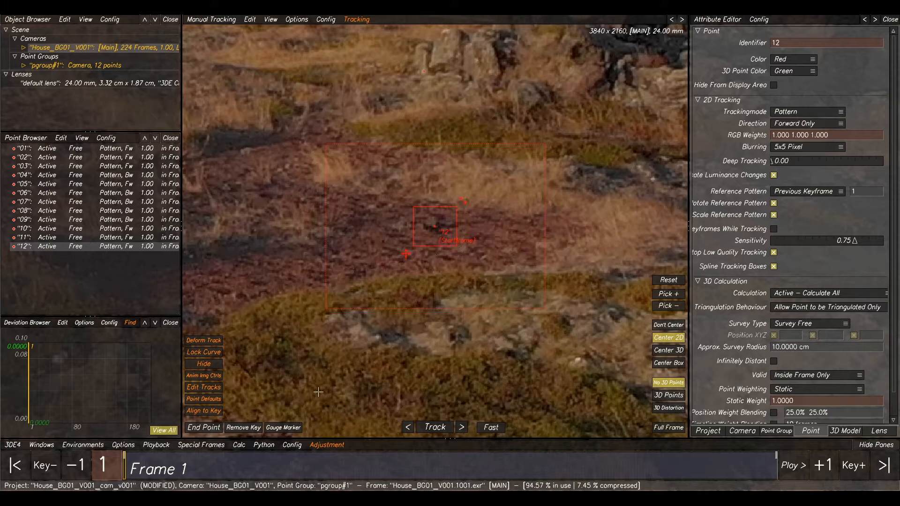
pyautogui.click(435, 427)
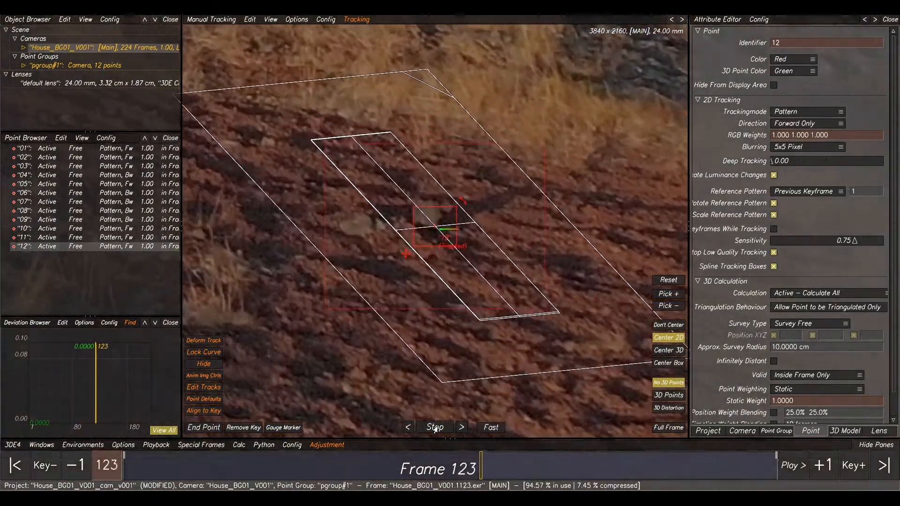
pyautogui.click(435, 427)
# - At frame 71, tighten the reddish ground point's pattern box, retrack it forward and end the track at frame 141
pyautogui.moveTo(493, 469); pyautogui.dragTo(328, 478)
pyautogui.moveTo(455, 243); pyautogui.dragTo(451, 241)
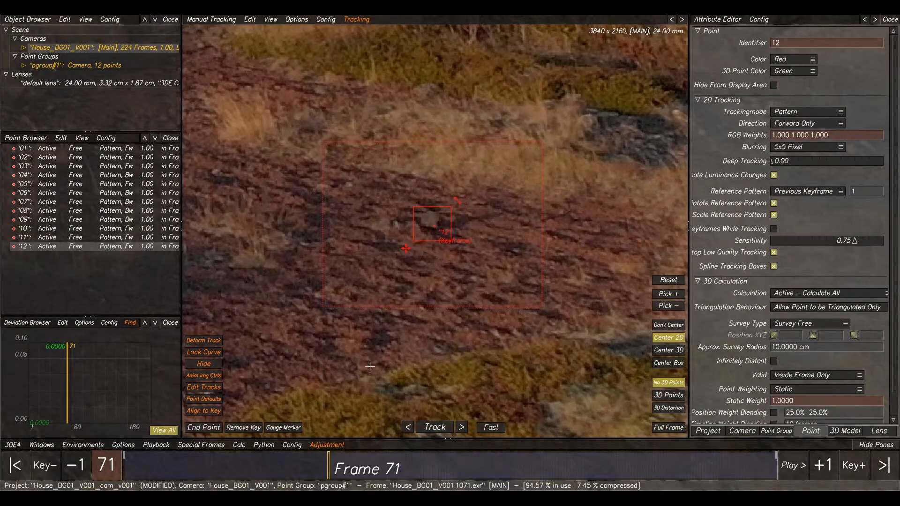
pyautogui.click(434, 427)
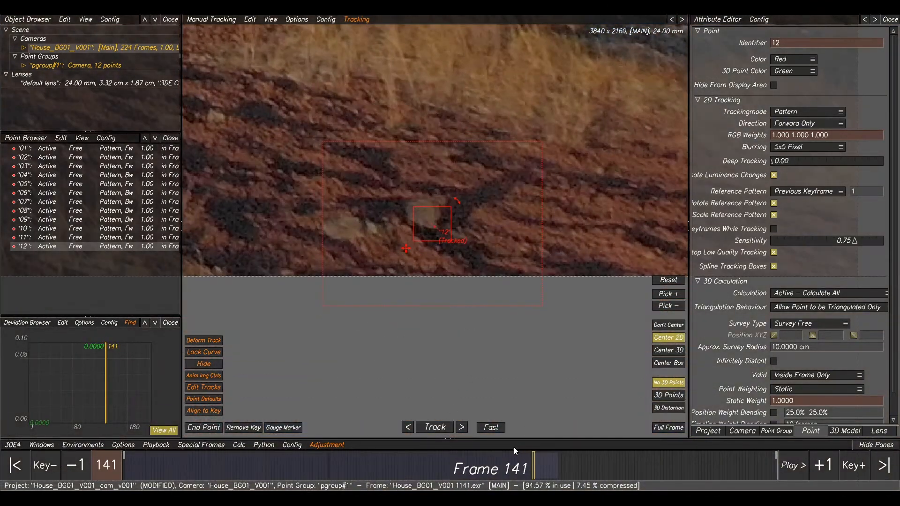
pyautogui.click(203, 428)
# - At frame 1, add a point on the small stone at the far edge of the reddish ground and shrink its pattern box around it
pyautogui.scroll(-5, 554, 344)
pyautogui.moveTo(532, 471); pyautogui.dragTo(352, 474)
pyautogui.scroll(2, 278, 202)
pyautogui.moveTo(288, 186); pyautogui.dragTo(427, 316, button='middle')
pyautogui.scroll(2, 428, 317)
pyautogui.moveTo(352, 468); pyautogui.dragTo(124, 469)
pyautogui.scroll(5, 321, 303)
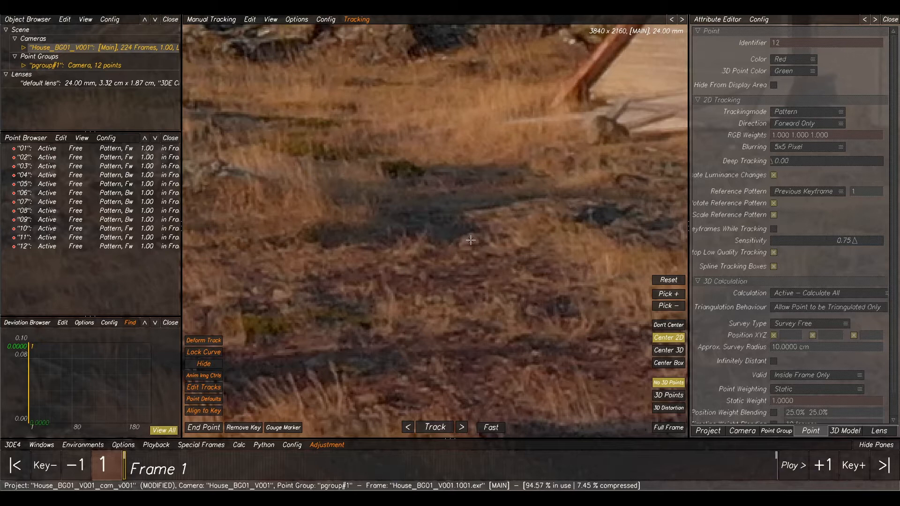
pyautogui.keyDown('ctrl'); pyautogui.click(470, 240); pyautogui.keyUp('ctrl')
pyautogui.moveTo(366, 173); pyautogui.dragTo(410, 201)
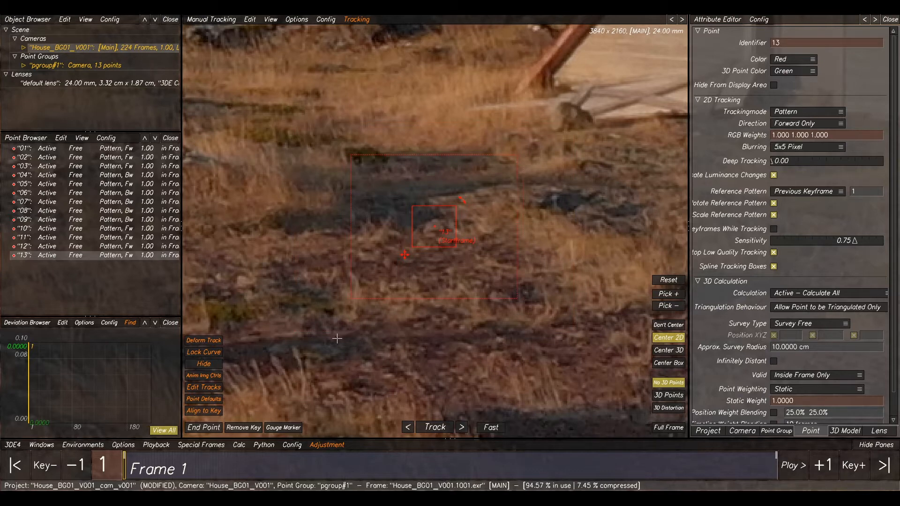
# - Track the small stone point forward with a keyframe at frame 125 and end its track at frame 196
pyautogui.click(426, 428)
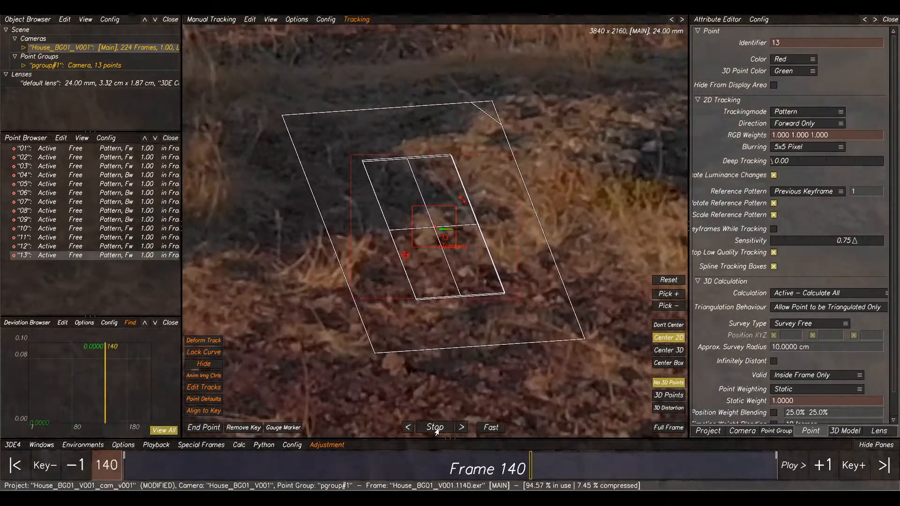
pyautogui.click(437, 428)
pyautogui.moveTo(630, 465); pyautogui.dragTo(486, 465)
pyautogui.click(278, 430)
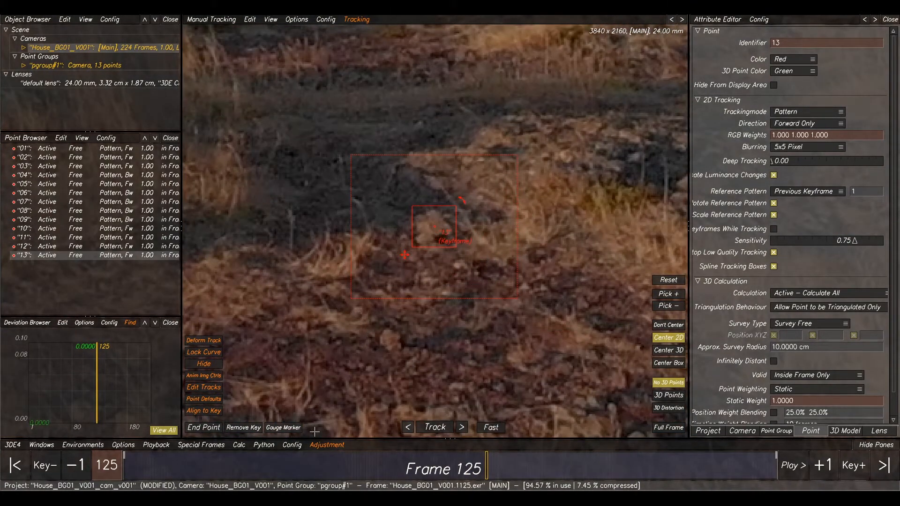
pyautogui.click(434, 427)
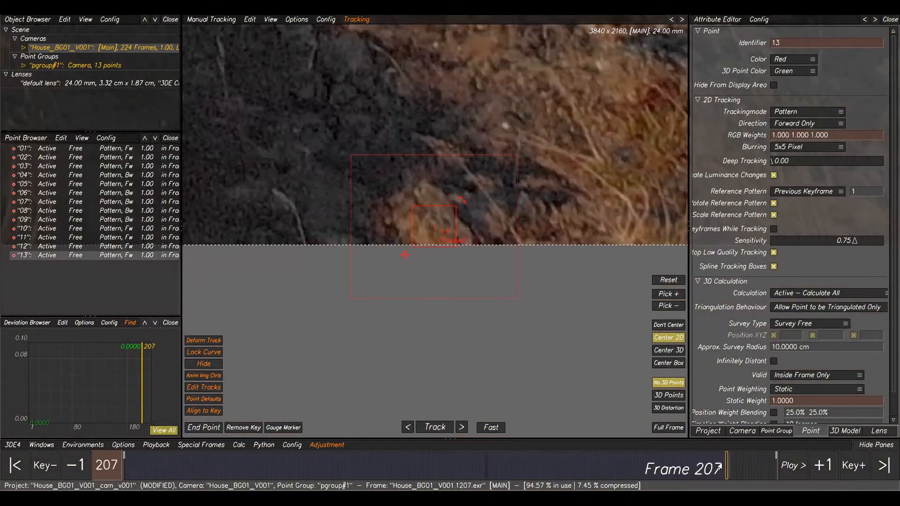
pyautogui.moveTo(719, 467); pyautogui.dragTo(694, 467)
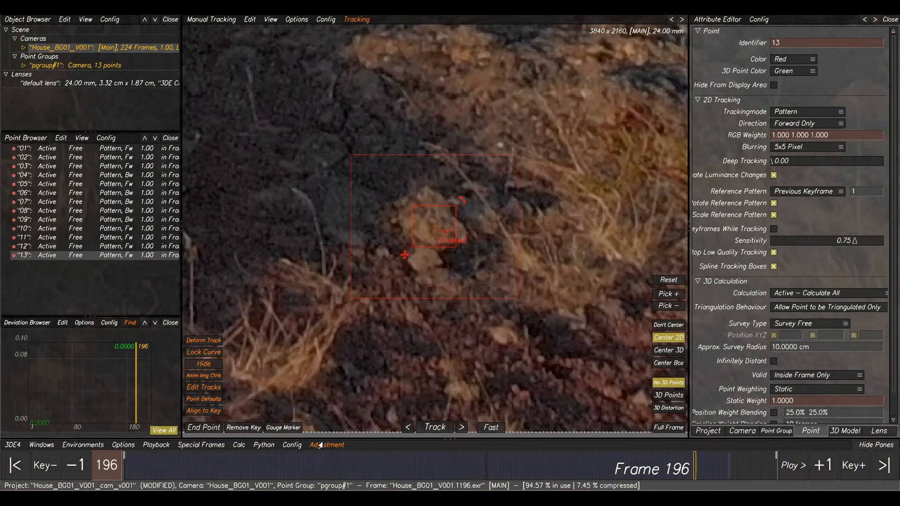
pyautogui.click(204, 427)
# - At frame 224, add a point on a small stone in the dark soil before the broken planks and shrink its pattern box
pyautogui.scroll(-6, 558, 177)
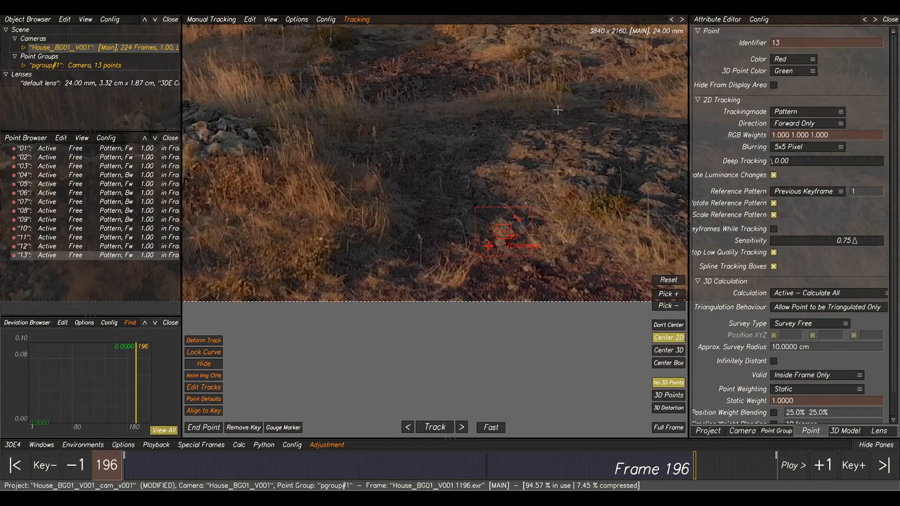
pyautogui.moveTo(558, 178); pyautogui.dragTo(513, 230, button='middle')
pyautogui.moveTo(697, 473); pyautogui.dragTo(775, 469)
pyautogui.scroll(8, 535, 281)
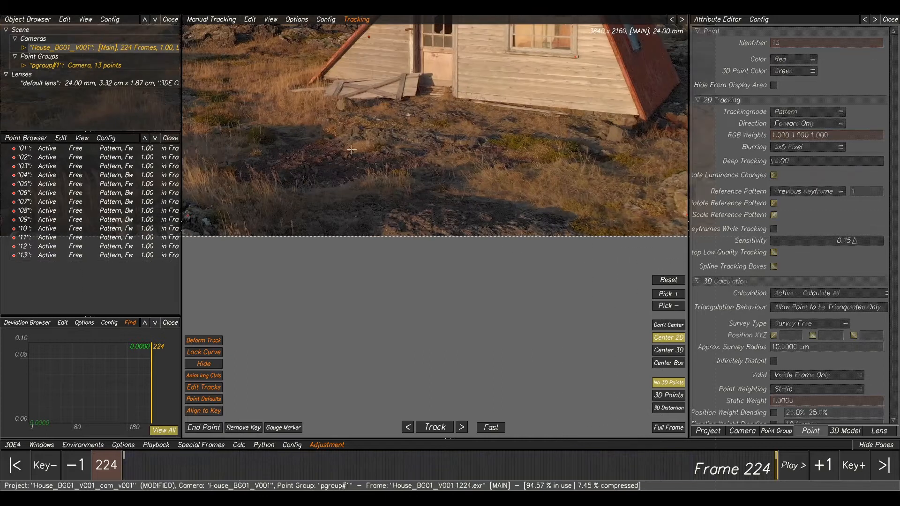
pyautogui.click(345, 157)
pyautogui.keyDown('ctrl'); pyautogui.click(345, 161); pyautogui.keyUp('ctrl')
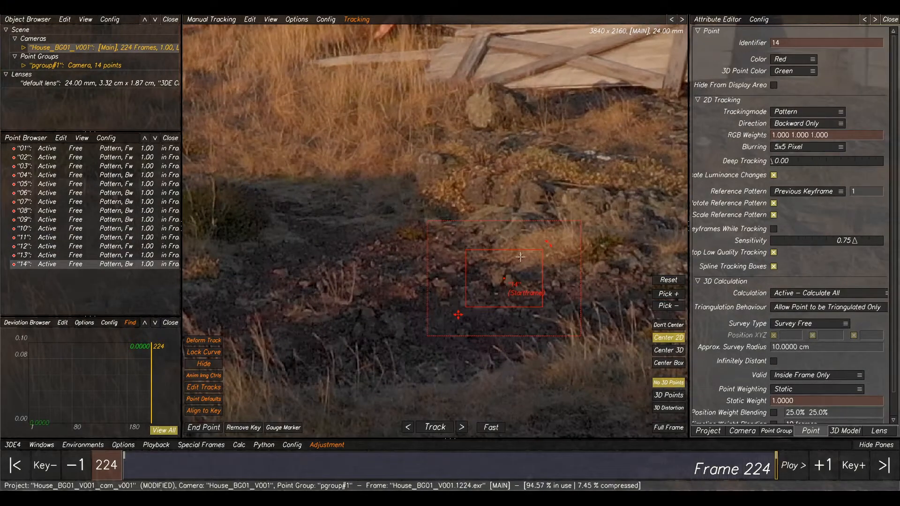
pyautogui.moveTo(543, 251); pyautogui.dragTo(524, 261)
pyautogui.moveTo(465, 306); pyautogui.dragTo(482, 298)
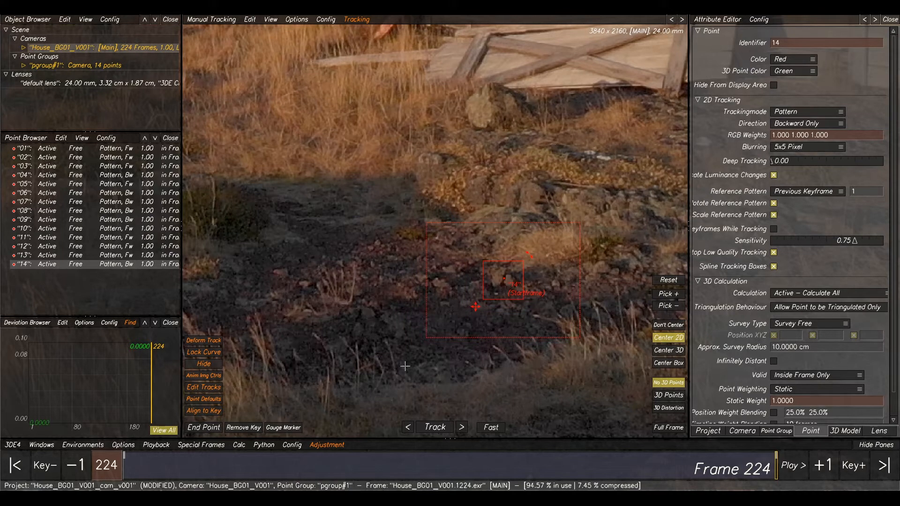
# - Track the dark soil stone point backward, stop, and tighten its pattern box at frame 204
pyautogui.click(434, 427)
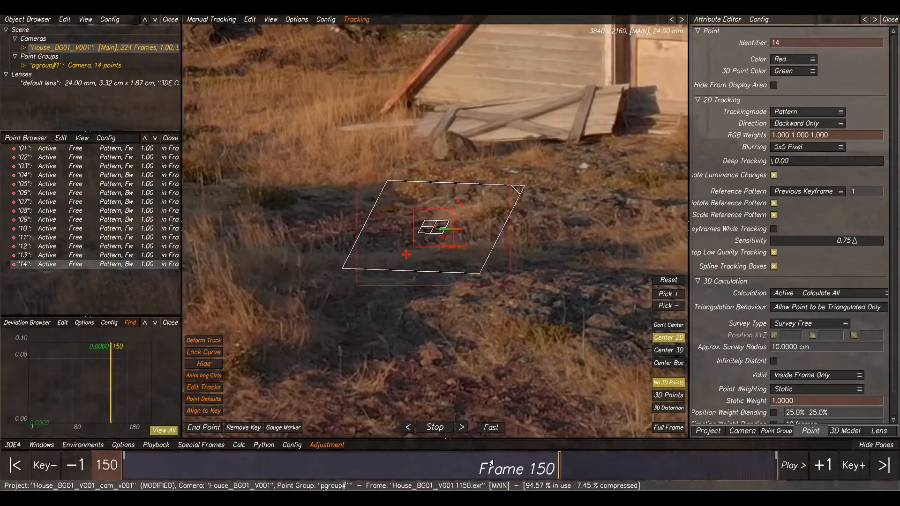
pyautogui.click(435, 427)
pyautogui.scroll(3, 472, 248)
pyautogui.moveTo(519, 464); pyautogui.dragTo(717, 471)
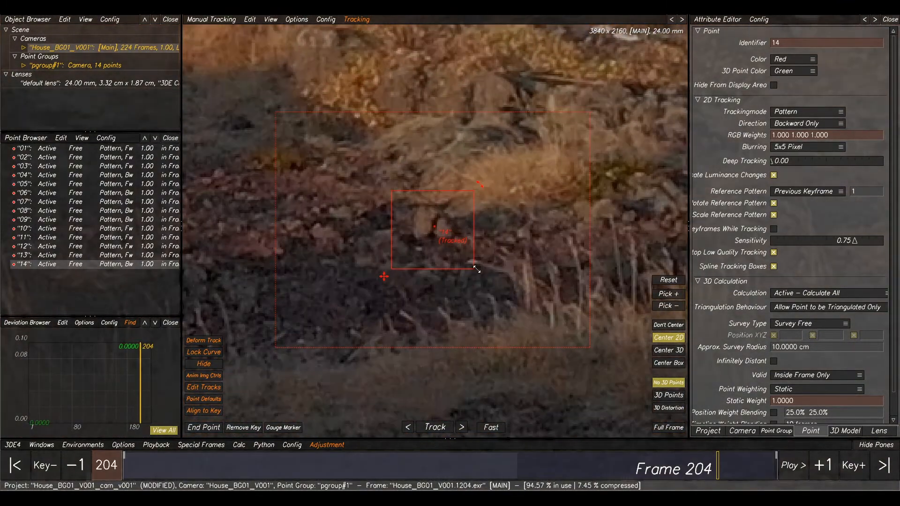
pyautogui.moveTo(464, 255); pyautogui.dragTo(463, 252)
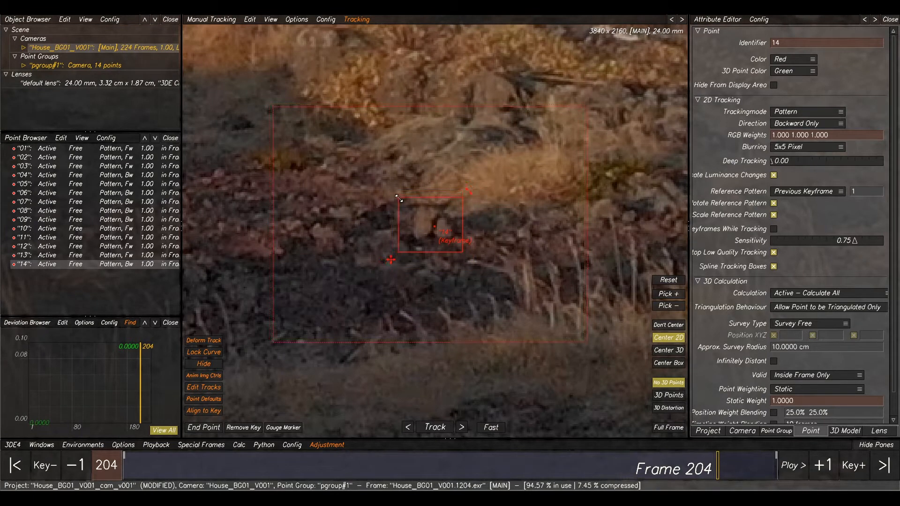
# - Retrack the dark soil stone point backward from frame 204 and end its track at frame 146
pyautogui.click(430, 427)
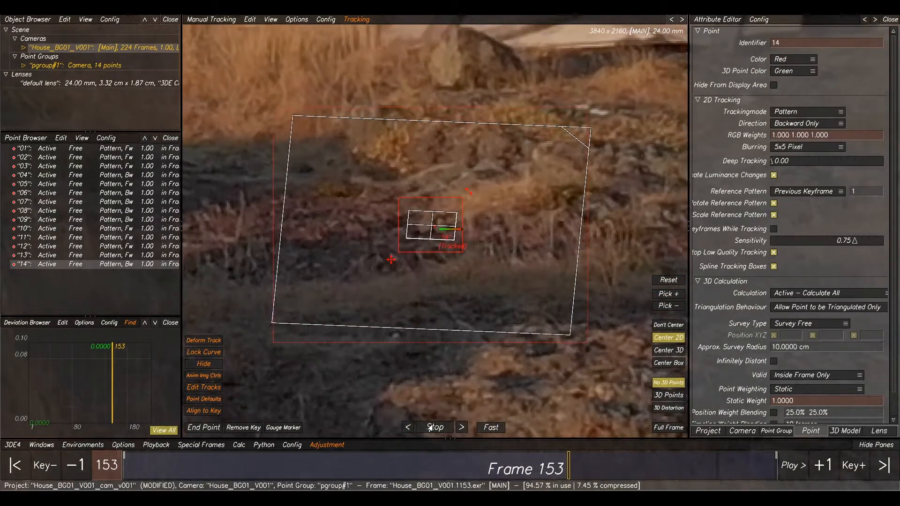
pyautogui.click(432, 426)
pyautogui.click(206, 429)
pyautogui.scroll(-15, 574, 272)
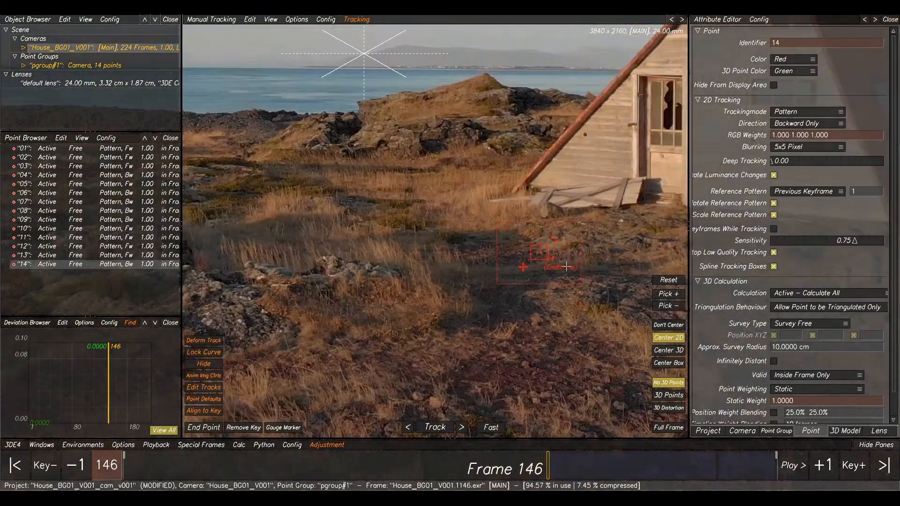
# - At frame 1, add a point on the small pale stone at the edge of the dark mossy patch in the foreground
pyautogui.moveTo(616, 330); pyautogui.dragTo(496, 326, button='middle')
pyautogui.scroll(-3, 493, 331)
pyautogui.moveTo(571, 475); pyautogui.dragTo(122, 477)
pyautogui.scroll(3, 353, 242)
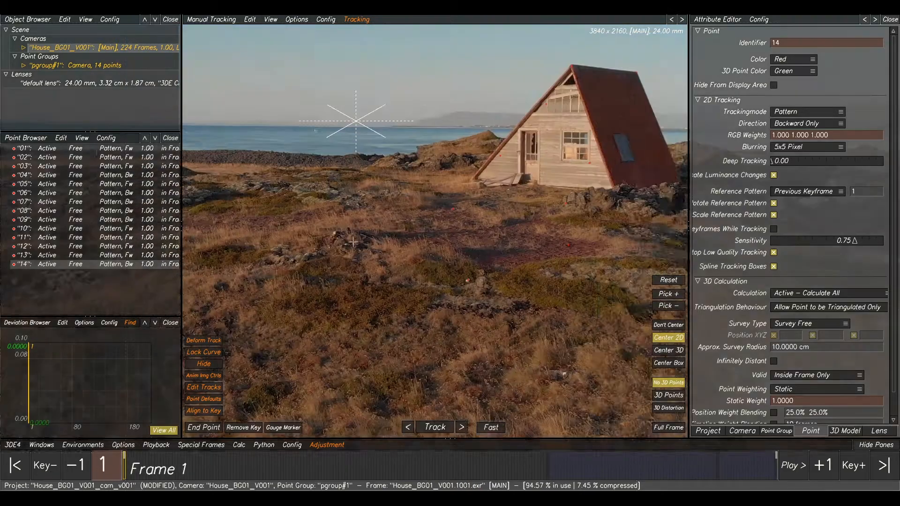
pyautogui.moveTo(352, 242); pyautogui.dragTo(656, 237, button='middle')
pyautogui.scroll(-4, 562, 225)
pyautogui.moveTo(529, 245); pyautogui.dragTo(449, 286, button='middle')
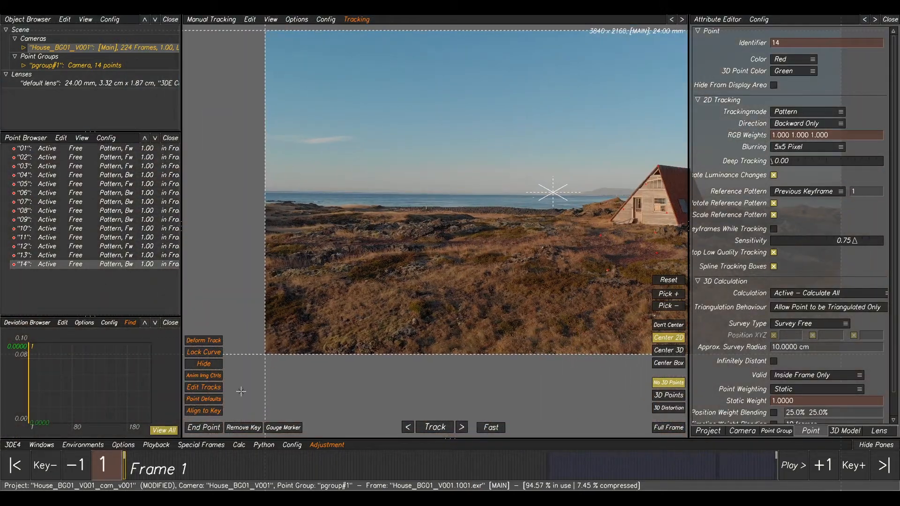
pyautogui.scroll(4, 456, 337)
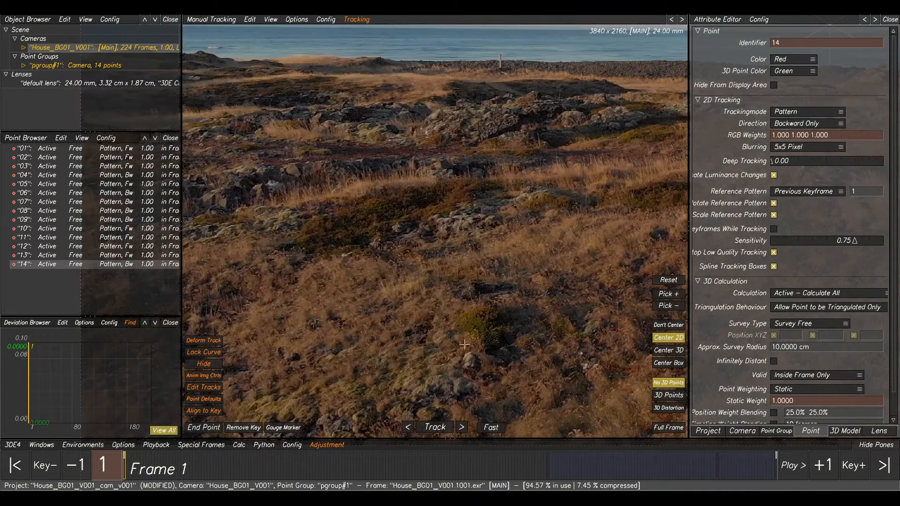
pyautogui.scroll(3, 409, 306)
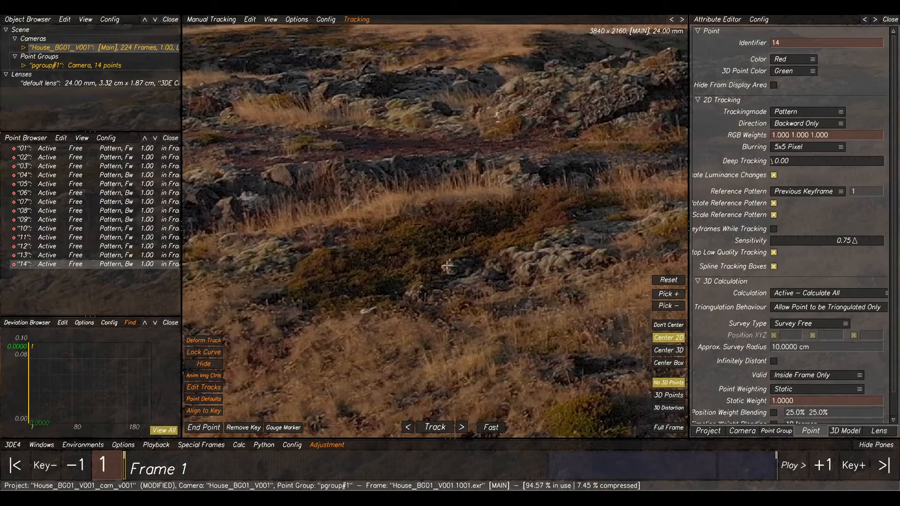
pyautogui.keyDown('ctrl'); pyautogui.click(447, 266); pyautogui.keyUp('ctrl')
pyautogui.scroll(3, 445, 262)
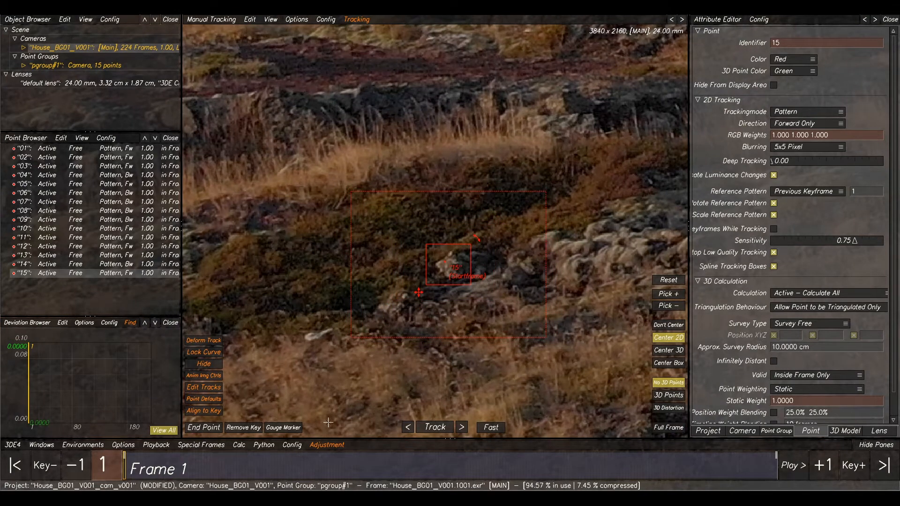
# - Track the mossy patch stone point forward and end its track at frame 70
pyautogui.click(435, 427)
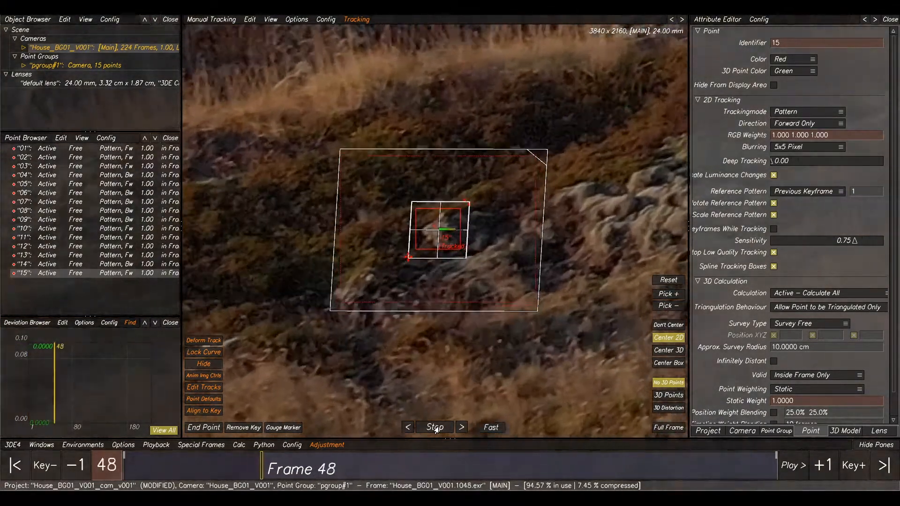
pyautogui.click(323, 467)
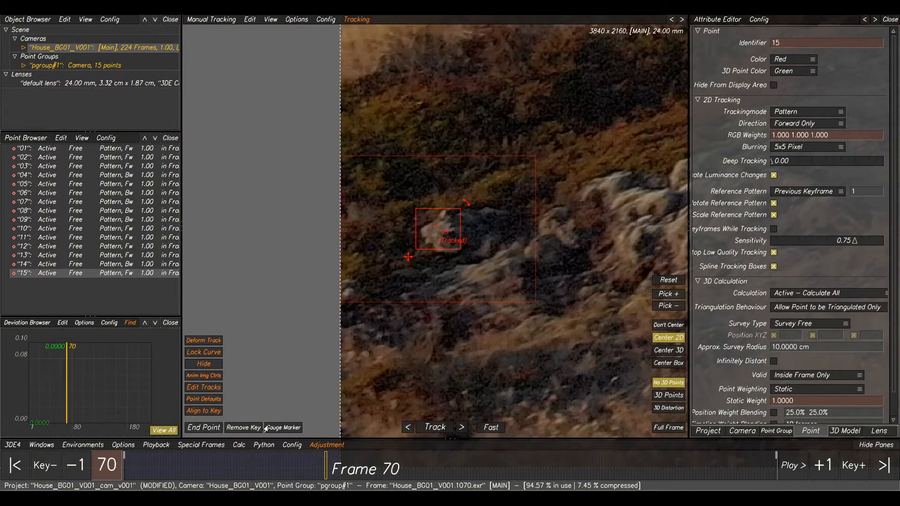
pyautogui.click(203, 428)
pyautogui.scroll(-5, 326, 388)
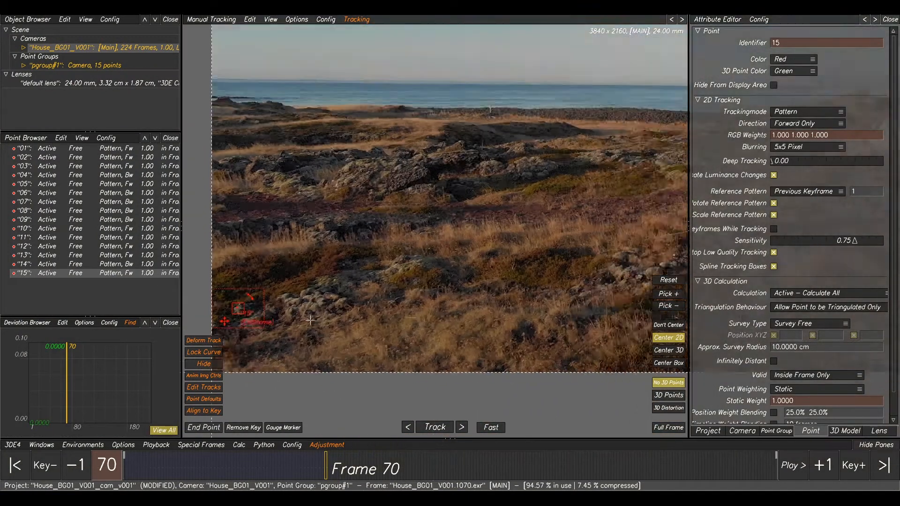
# - At frame 1, add a point on the face of the rocky outcrop before the distant white post and shrink its pattern and search boxes
pyautogui.moveTo(312, 475); pyautogui.dragTo(125, 469)
pyautogui.scroll(6, 424, 210)
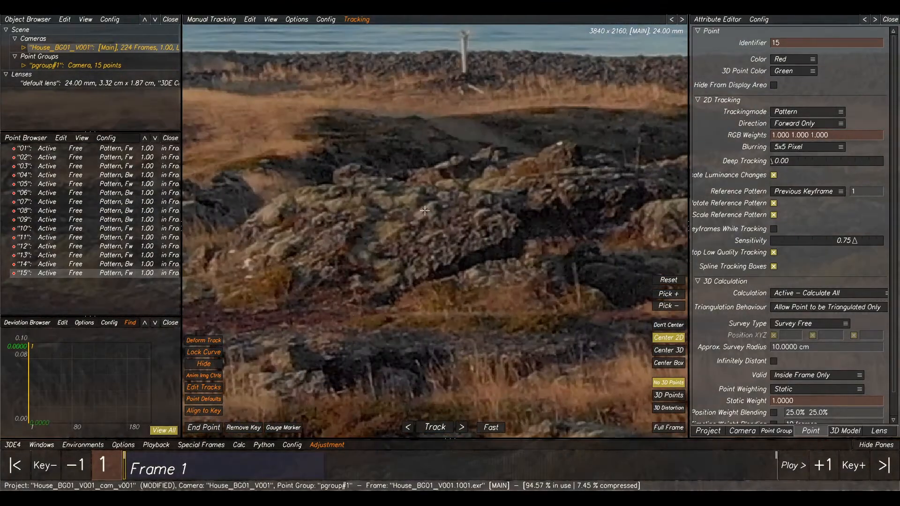
pyautogui.keyDown('ctrl'); pyautogui.click(425, 210); pyautogui.keyUp('ctrl')
pyautogui.moveTo(387, 187); pyautogui.dragTo(415, 208)
pyautogui.moveTo(490, 266); pyautogui.dragTo(458, 249)
pyautogui.moveTo(507, 164); pyautogui.dragTo(502, 168)
# - Track the rocky outcrop point forward and end its track at frame 115
pyautogui.click(426, 432)
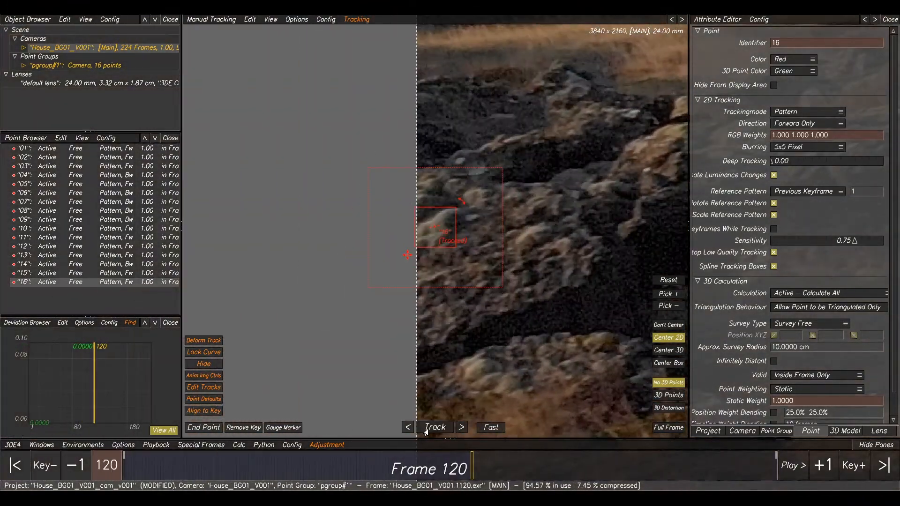
pyautogui.click(458, 463)
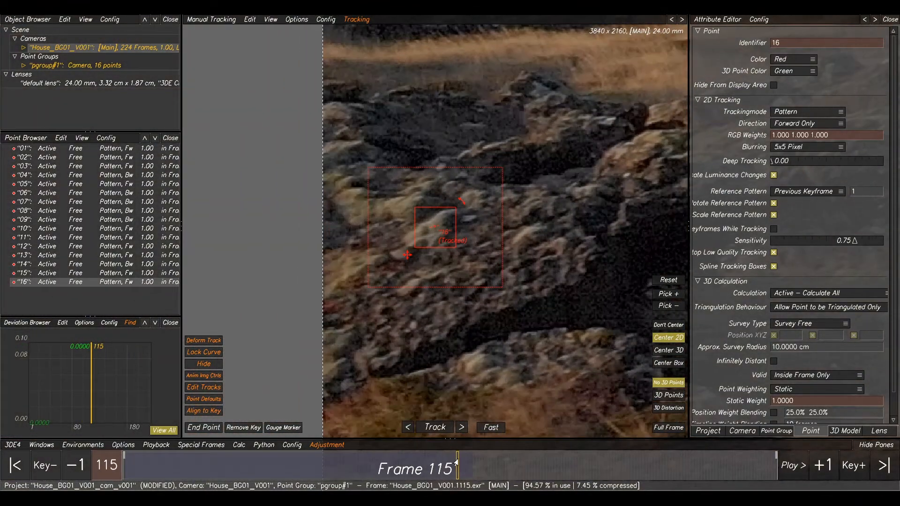
pyautogui.click(204, 427)
pyautogui.scroll(-5, 538, 267)
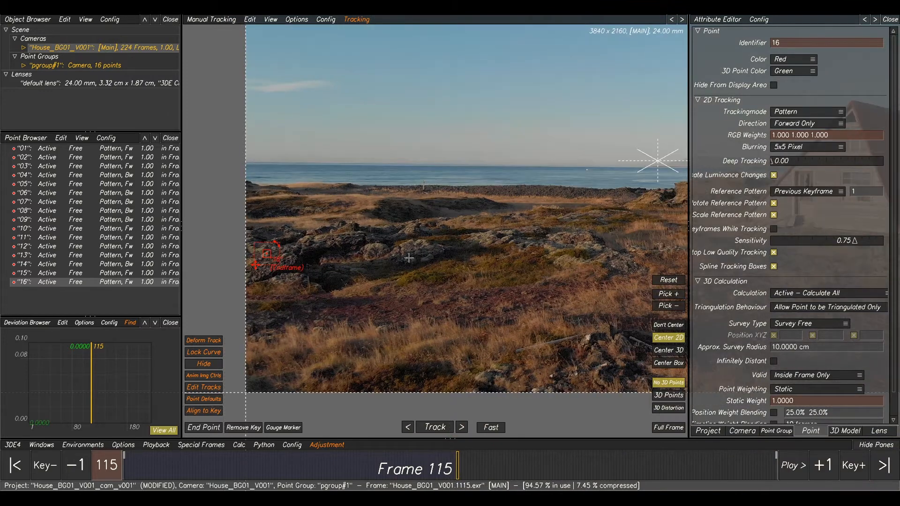
# - At frame 1, add a point on the white spot at the outcrop's peak and tighten its pattern and search boxes around it
pyautogui.moveTo(448, 469); pyautogui.dragTo(125, 469)
pyautogui.scroll(8, 455, 242)
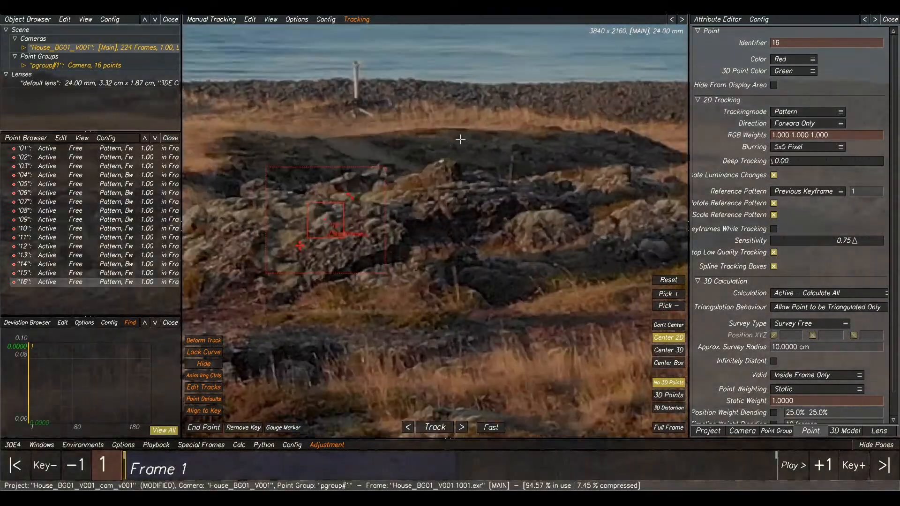
pyautogui.click(434, 178)
pyautogui.scroll(3, 436, 175)
pyautogui.keyDown('ctrl'); pyautogui.click(436, 175); pyautogui.keyUp('ctrl')
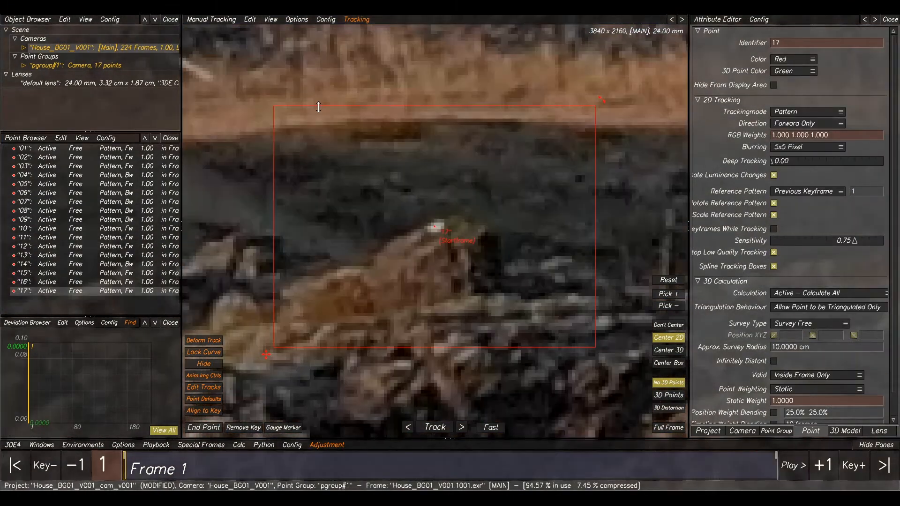
pyautogui.moveTo(271, 107); pyautogui.dragTo(412, 203)
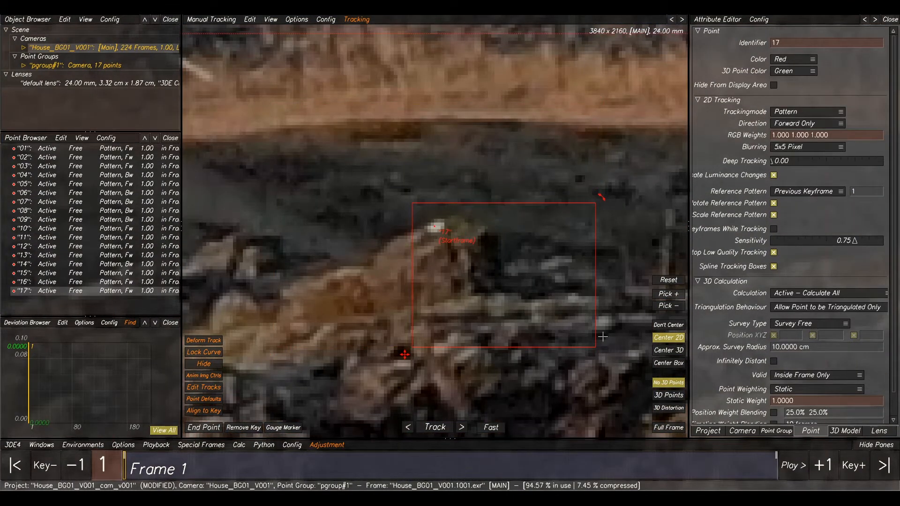
pyautogui.moveTo(597, 350); pyautogui.dragTo(459, 248)
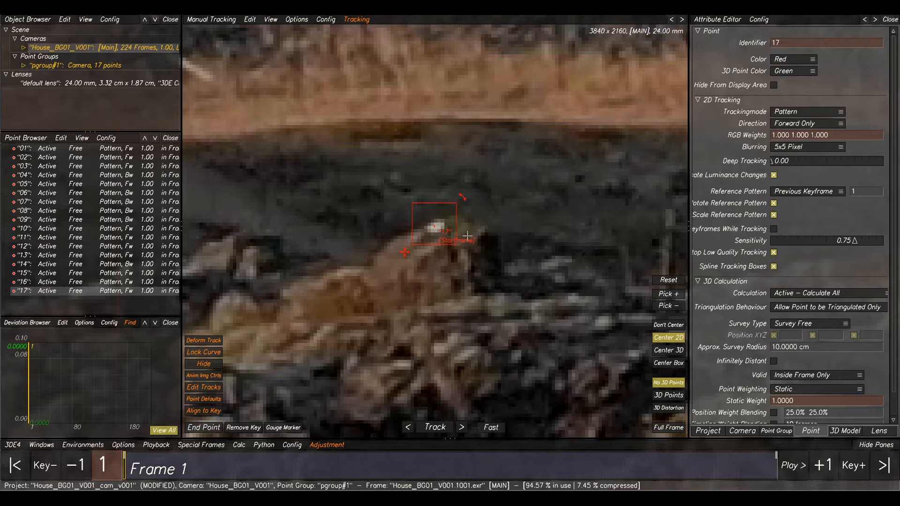
pyautogui.scroll(-2, 468, 235)
pyautogui.moveTo(615, 107); pyautogui.dragTo(546, 150)
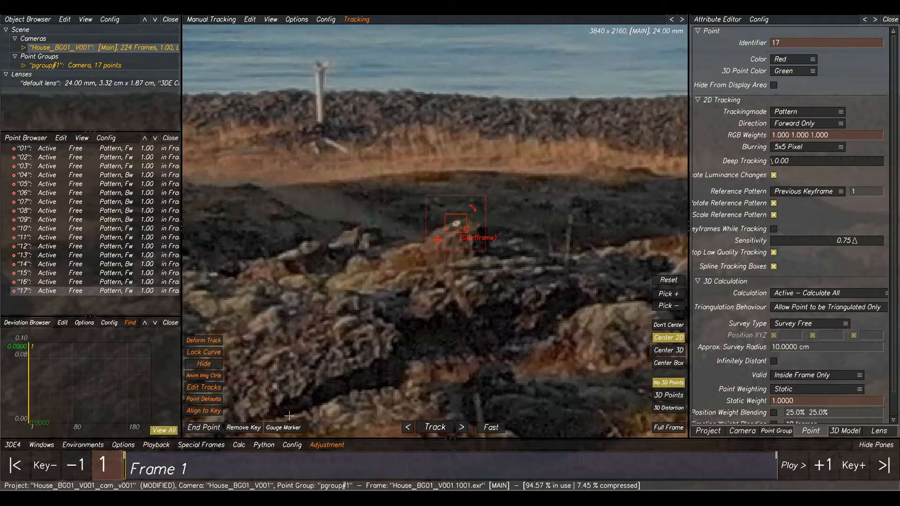
# - Track the outcrop peak point forward, setting keyframes at frames 46, 94 and 101 and enlarging its boxes at frame 101
pyautogui.click(427, 429)
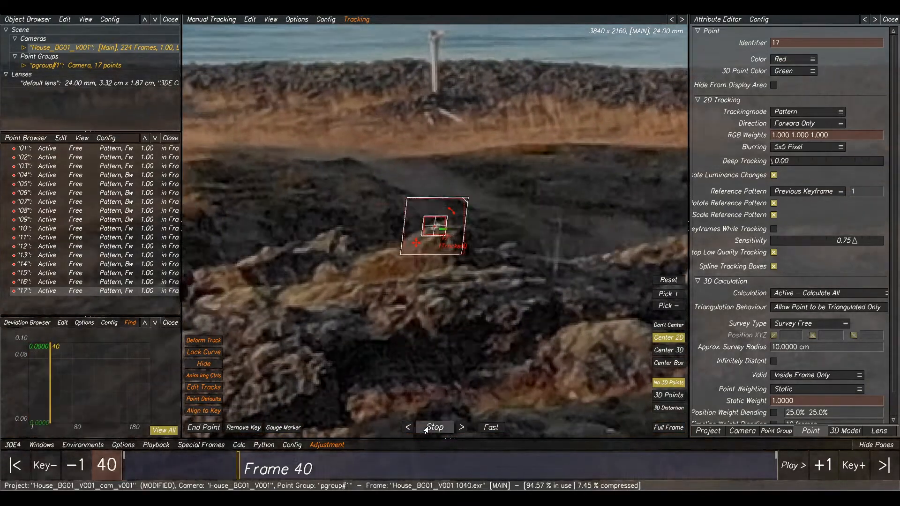
pyautogui.click(425, 428)
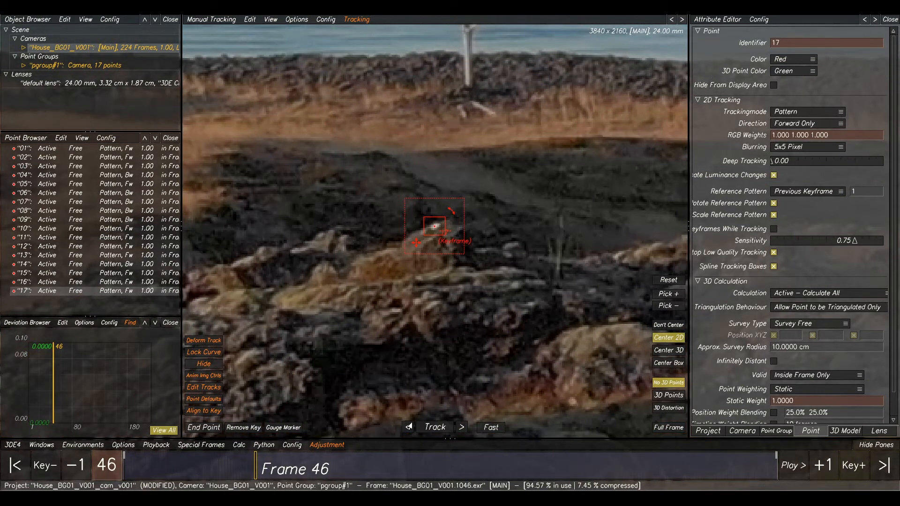
pyautogui.click(431, 427)
pyautogui.click(431, 428)
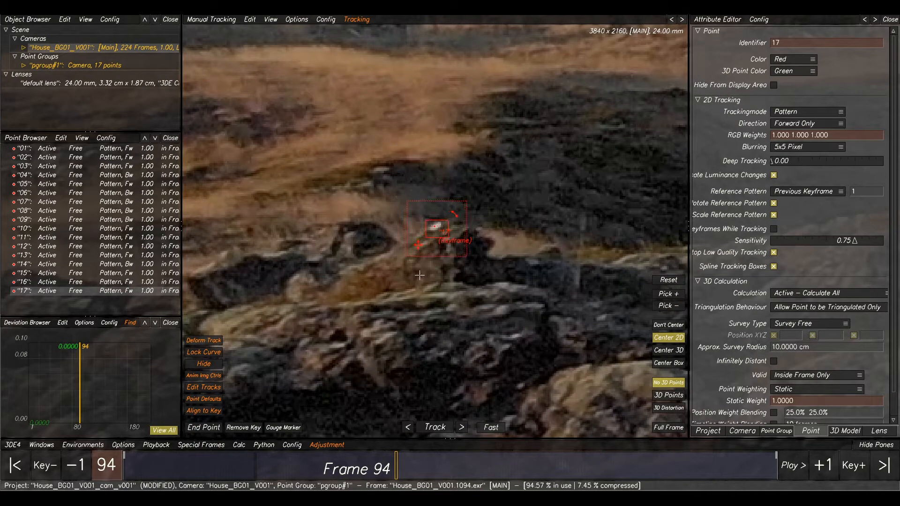
pyautogui.click(428, 427)
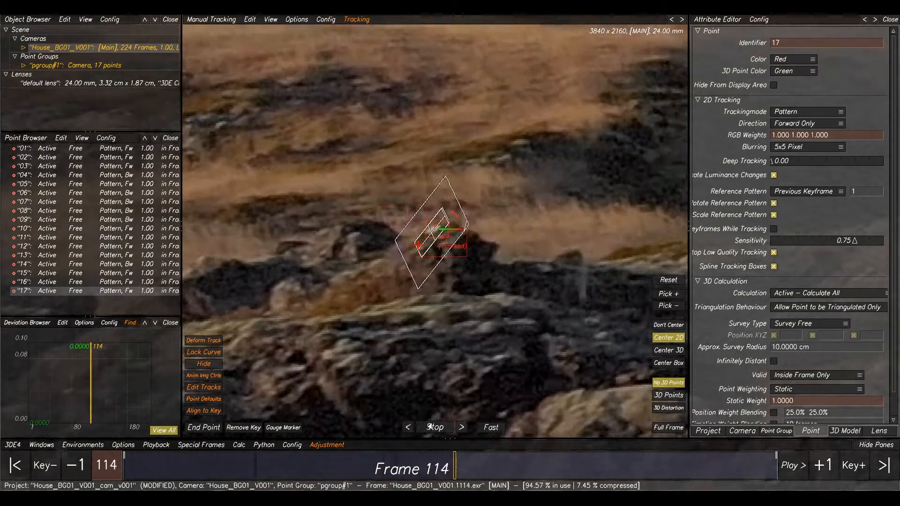
pyautogui.moveTo(454, 468); pyautogui.dragTo(417, 468)
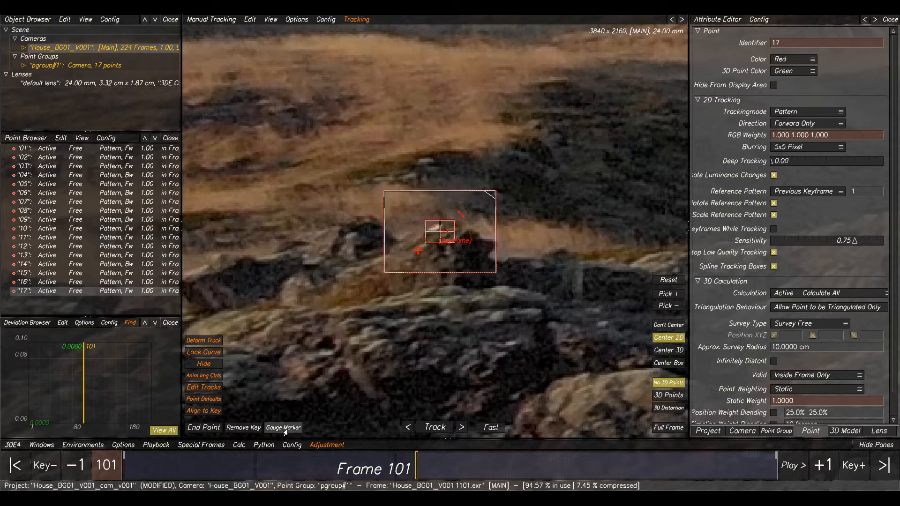
# - Continue tracking the outcrop peak point forward from frame 101 and end its track at frame 151
pyautogui.click(429, 427)
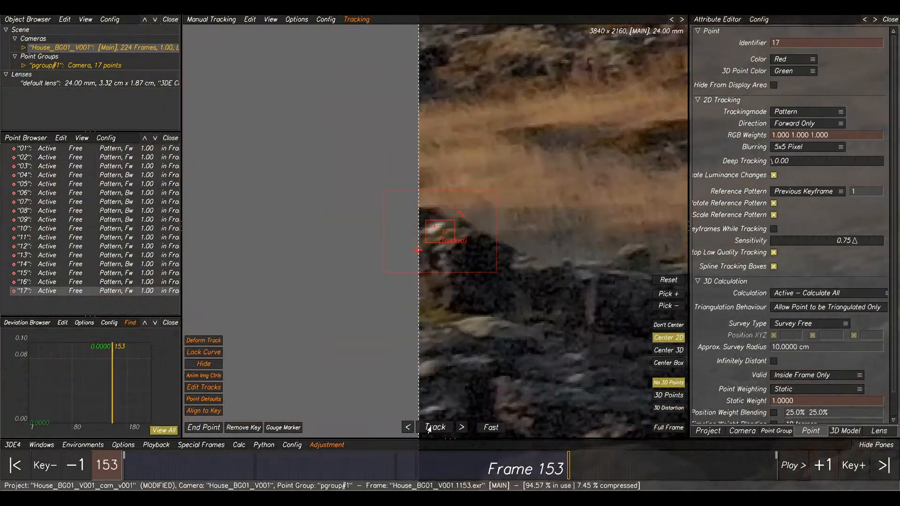
pyautogui.moveTo(567, 472); pyautogui.dragTo(562, 469)
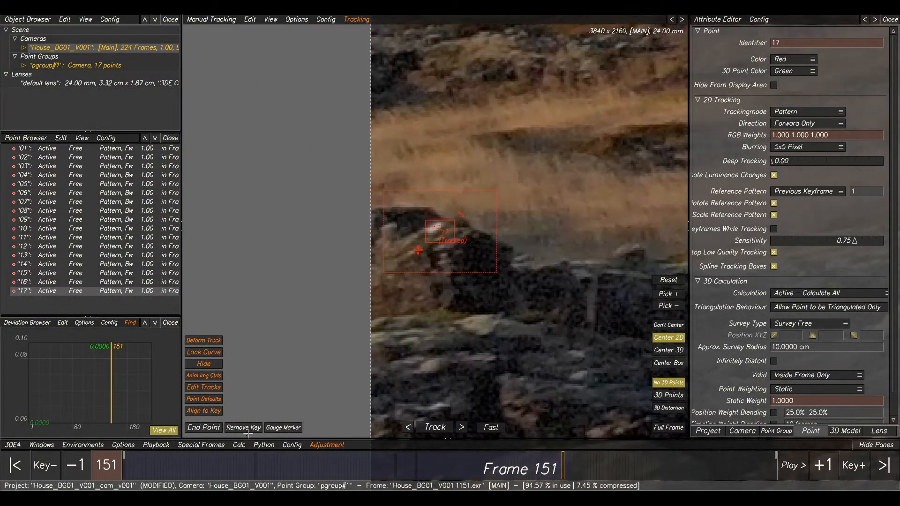
pyautogui.click(212, 430)
pyautogui.scroll(-5, 534, 219)
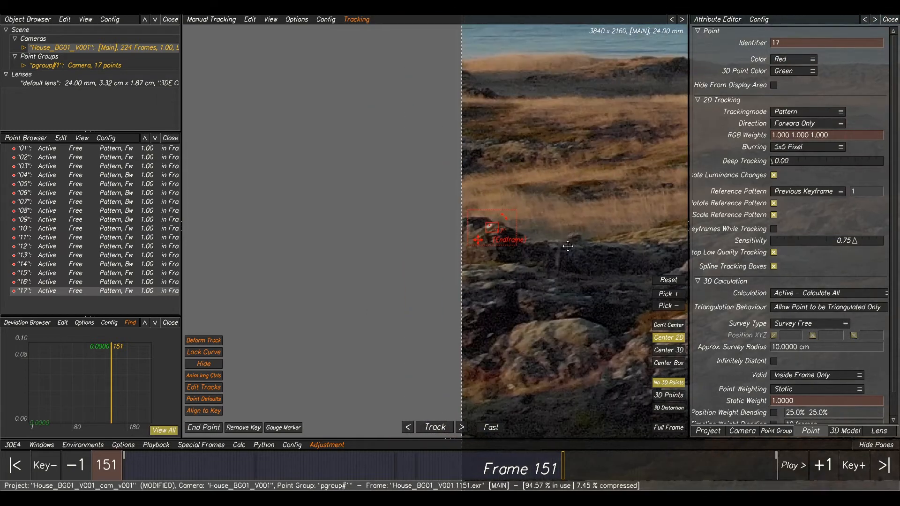
# - At frame 1, add a point on the small pale stone in the mossy ground below the midground rocks and shrink its pattern box
pyautogui.moveTo(567, 245); pyautogui.dragTo(495, 305, button='middle')
pyautogui.scroll(-5, 495, 304)
pyautogui.moveTo(563, 300); pyautogui.dragTo(496, 370, button='middle')
pyautogui.moveTo(538, 468); pyautogui.dragTo(38, 481)
pyautogui.scroll(5, 412, 277)
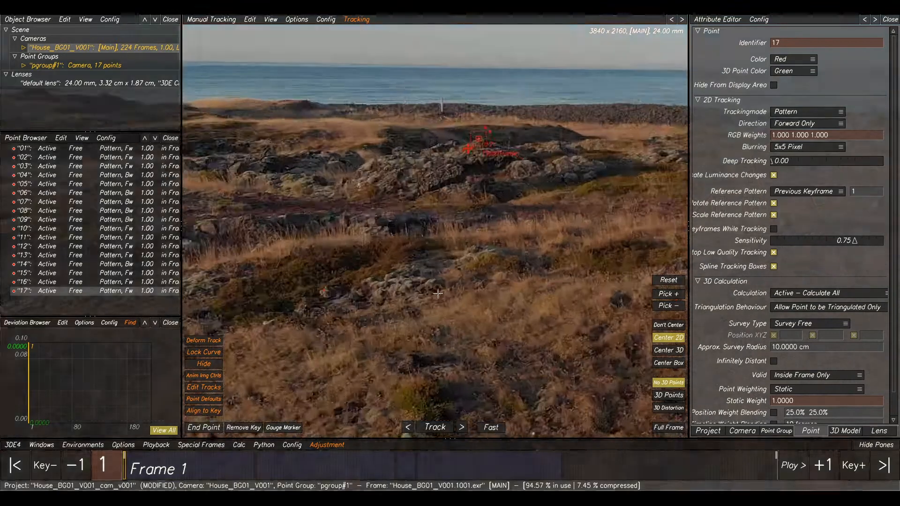
pyautogui.scroll(-3, 468, 225)
pyautogui.moveTo(562, 201); pyautogui.dragTo(478, 225, button='middle')
pyautogui.click(500, 224)
pyautogui.scroll(4, 501, 224)
pyautogui.scroll(1, 501, 225)
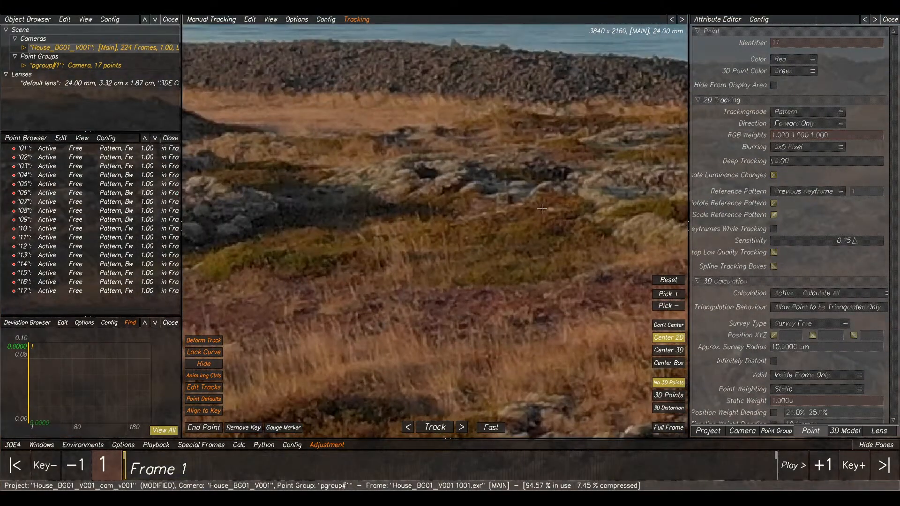
pyautogui.keyDown('ctrl'); pyautogui.click(549, 206); pyautogui.keyUp('ctrl')
pyautogui.moveTo(377, 183); pyautogui.dragTo(410, 208)
pyautogui.moveTo(489, 267); pyautogui.dragTo(450, 247)
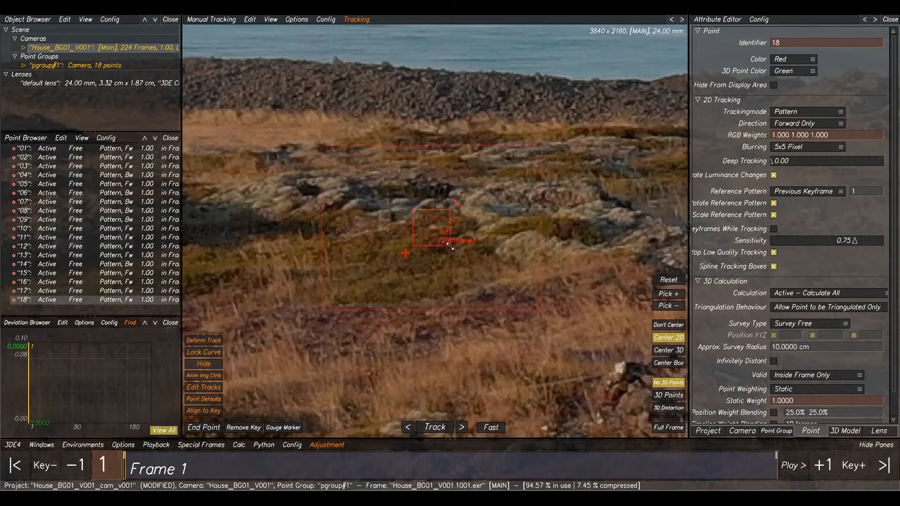
# - Track the midground stone point forward with a keyframe at frame 188 and end its track at frame 202
pyautogui.click(434, 428)
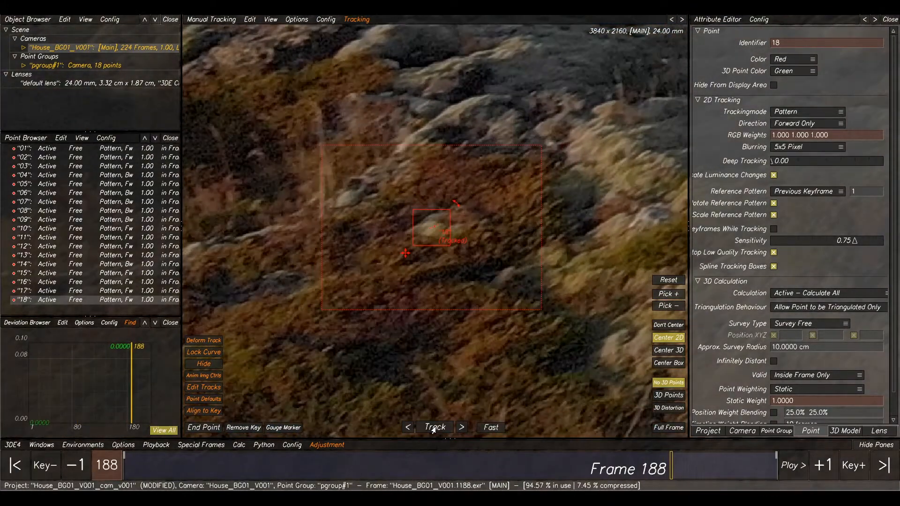
pyautogui.scroll(-5, 466, 328)
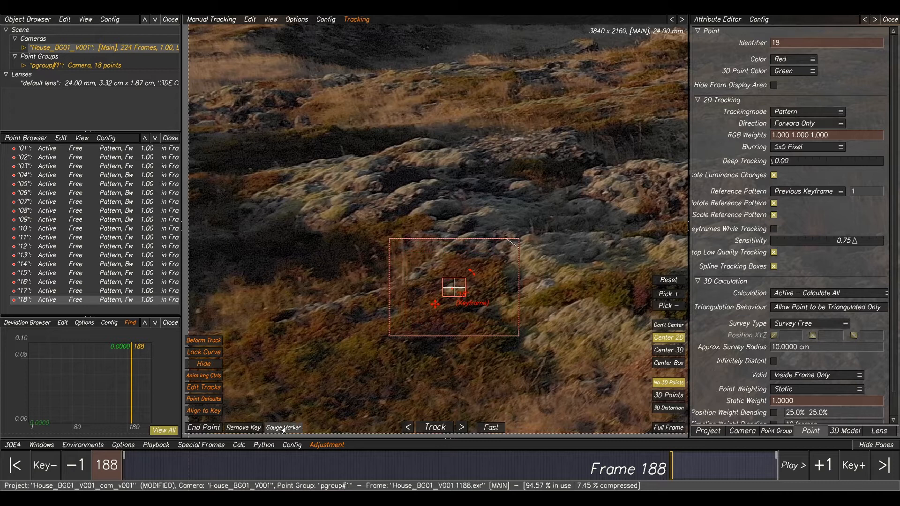
pyautogui.click(430, 428)
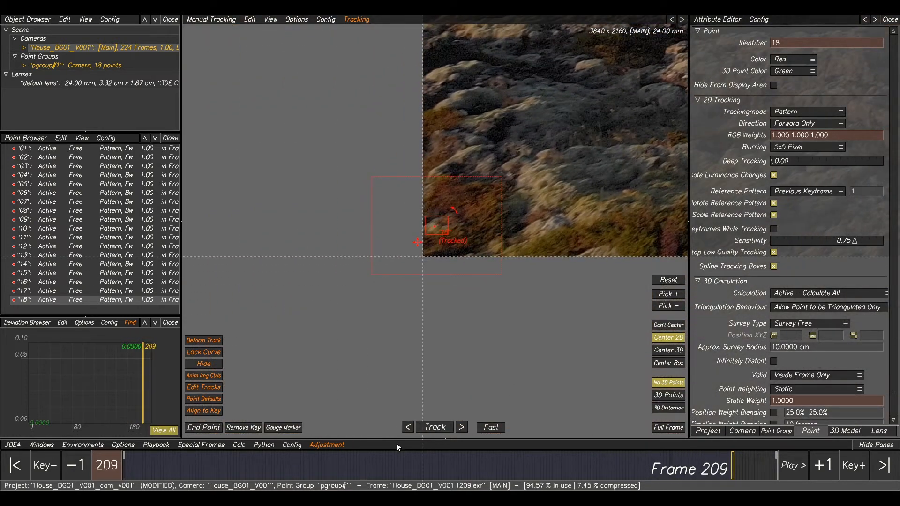
pyautogui.moveTo(722, 471); pyautogui.dragTo(711, 470)
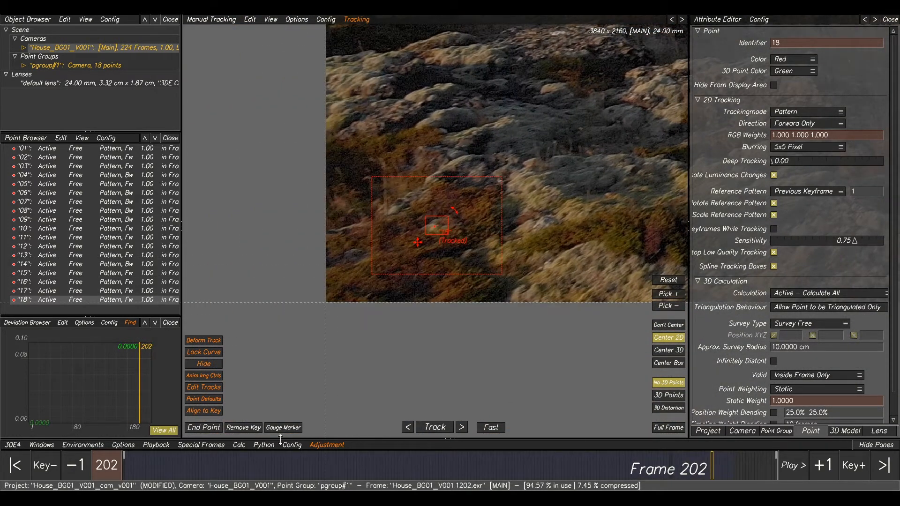
pyautogui.click(210, 428)
# - At frame 1, add a point at the base of the white post near the shoreline and fit its pattern box around the post
pyautogui.moveTo(604, 478); pyautogui.dragTo(122, 471)
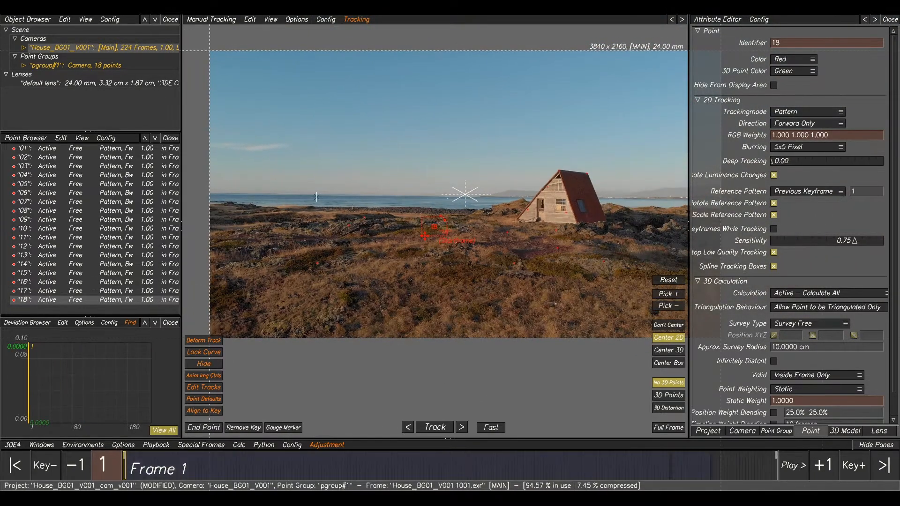
pyautogui.moveTo(352, 307); pyautogui.dragTo(403, 340, button='middle')
pyautogui.moveTo(159, 478); pyautogui.dragTo(123, 471)
pyautogui.scroll(5, 350, 208)
pyautogui.moveTo(351, 209); pyautogui.dragTo(402, 195, button='middle')
pyautogui.scroll(3, 402, 195)
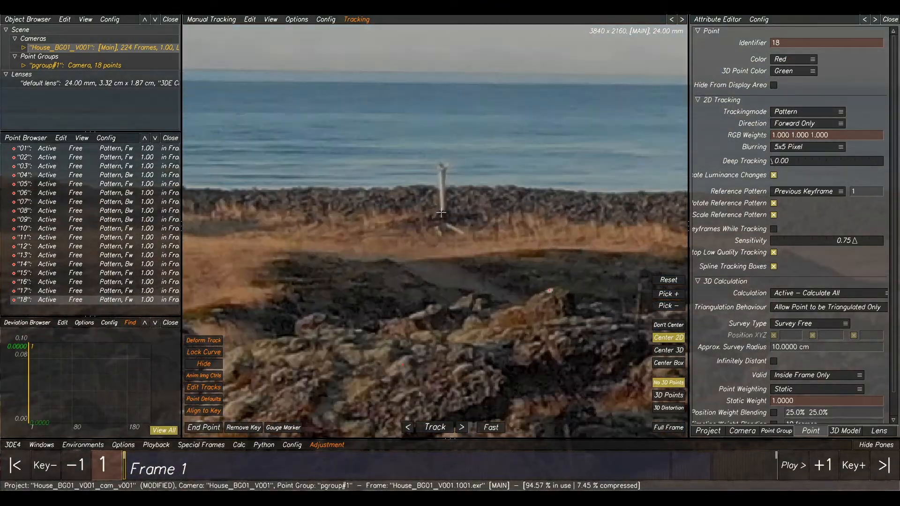
pyautogui.keyDown('ctrl'); pyautogui.click(441, 214); pyautogui.keyUp('ctrl')
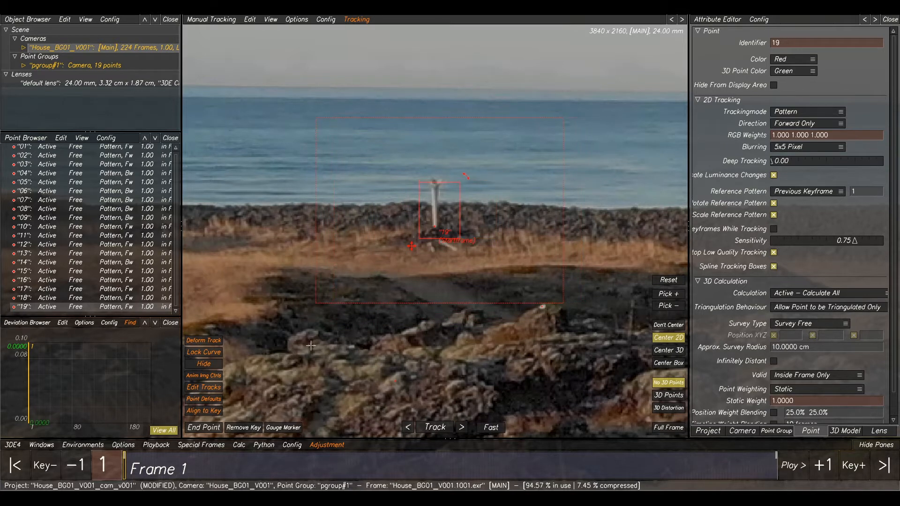
# - Track the white post point forward through the shot to frame 224
pyautogui.click(439, 427)
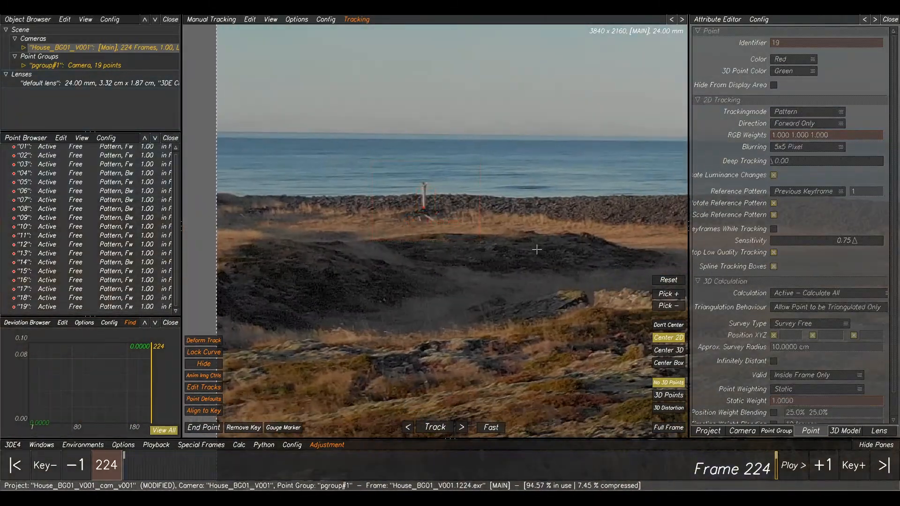
# - At frame 224, add a point along the stony shoreline bank and track it backward to frame 1
pyautogui.moveTo(536, 249); pyautogui.dragTo(408, 257, button='right')
pyautogui.moveTo(500, 227)
pyautogui.mouseDown(button='right')
pyautogui.moveTo(619, 225)
pyautogui.moveTo(516, 221)
pyautogui.mouseUp(button='right')
pyautogui.moveTo(586, 197); pyautogui.dragTo(483, 215, button='middle')
pyautogui.moveTo(511, 211); pyautogui.dragTo(417, 207, button='right')
pyautogui.keyDown('ctrl'); pyautogui.click(418, 207); pyautogui.keyUp('ctrl')
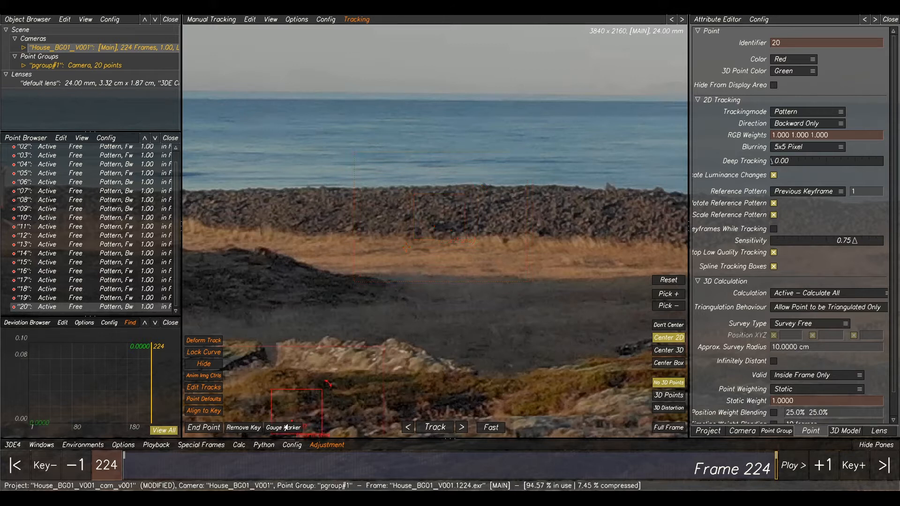
pyautogui.click(434, 427)
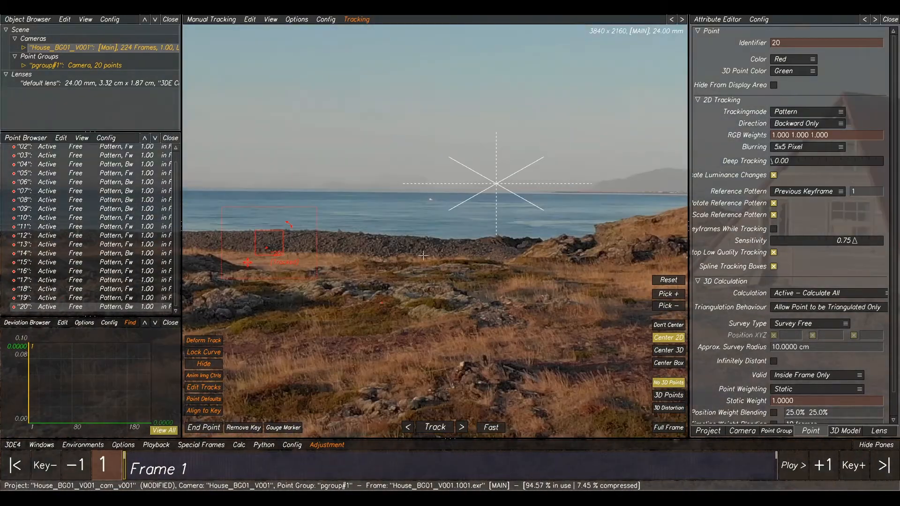
# - At frame 1, add a point on the stone bank between the post and the outcrop and track it forward to frame 224
pyautogui.click(424, 255)
pyautogui.scroll(6, 417, 249)
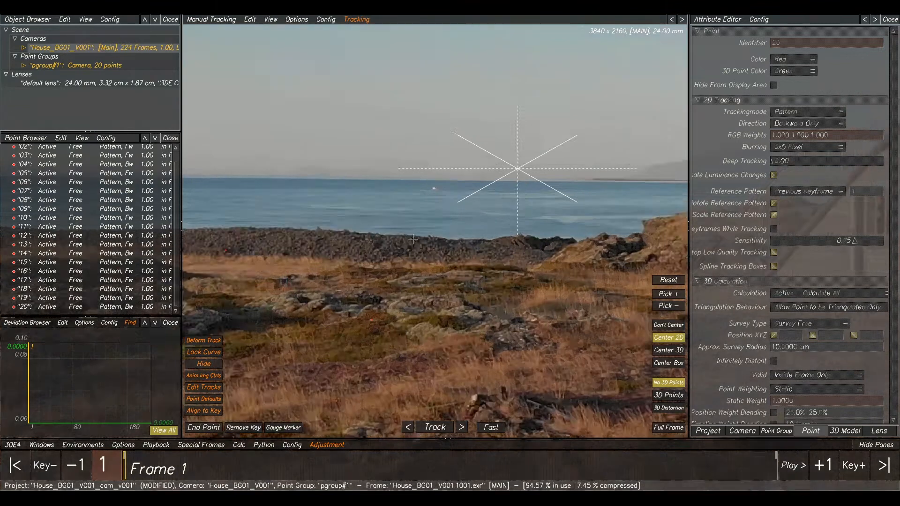
pyautogui.keyDown('ctrl'); pyautogui.click(415, 254); pyautogui.keyUp('ctrl')
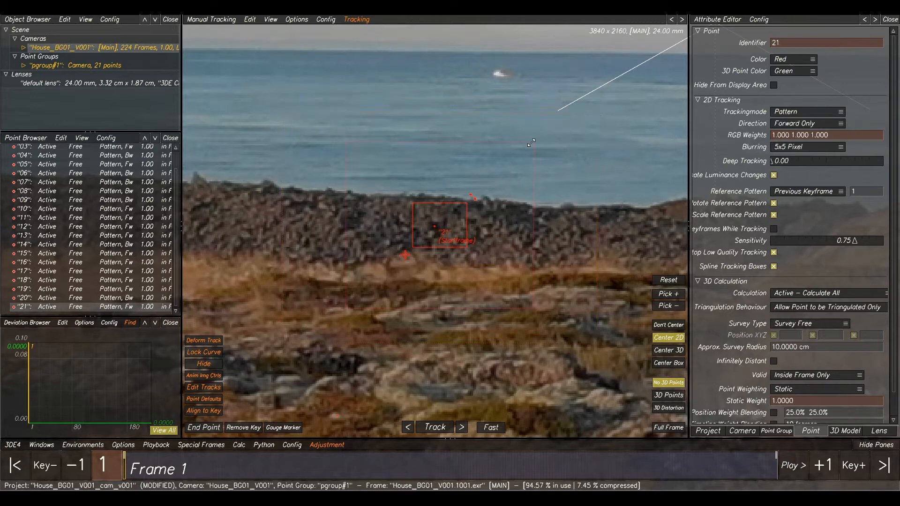
pyautogui.click(434, 427)
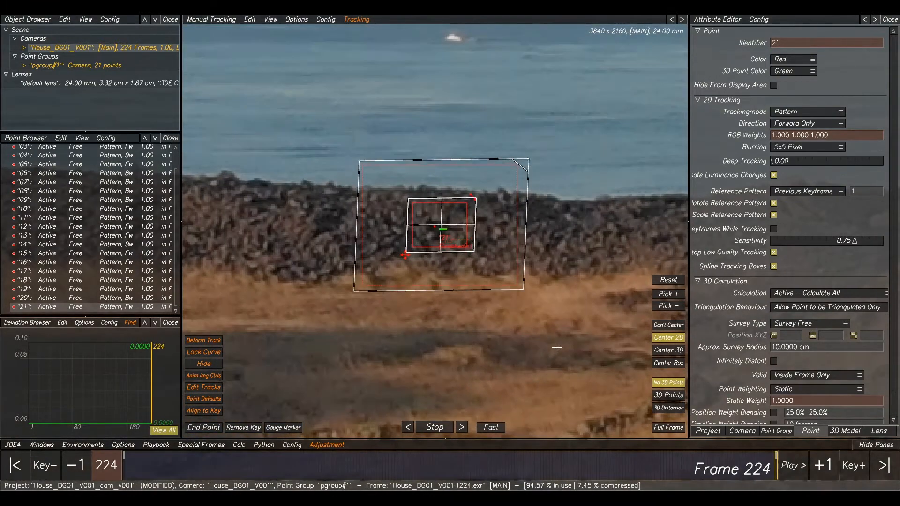
# - At frame 224, add a point on the upper slope of the rocky outcrop, seaward of its peak, and track it backward to frame 1
pyautogui.moveTo(557, 347); pyautogui.dragTo(557, 328, button='right')
pyautogui.moveTo(557, 328); pyautogui.dragTo(446, 243, button='middle')
pyautogui.moveTo(415, 233); pyautogui.dragTo(385, 281, button='right')
pyautogui.click(413, 246)
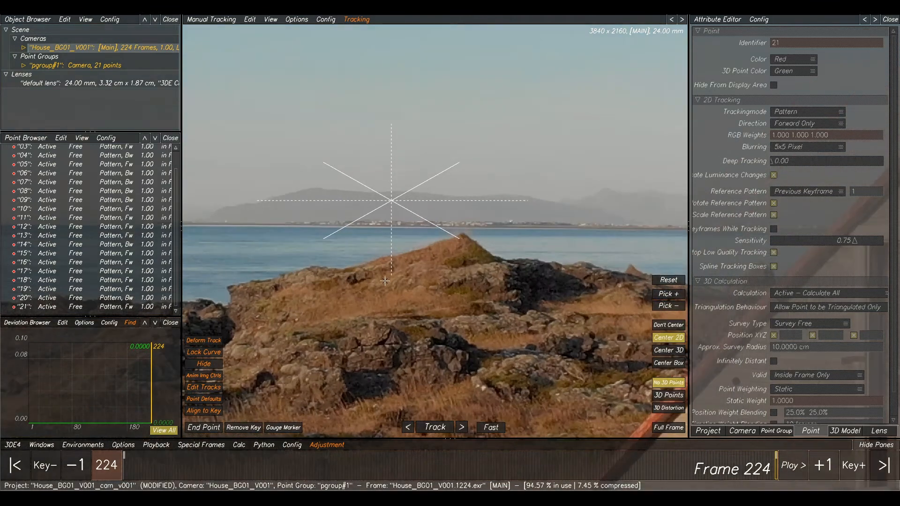
pyautogui.keyDown('ctrl'); pyautogui.click(352, 280); pyautogui.keyUp('ctrl')
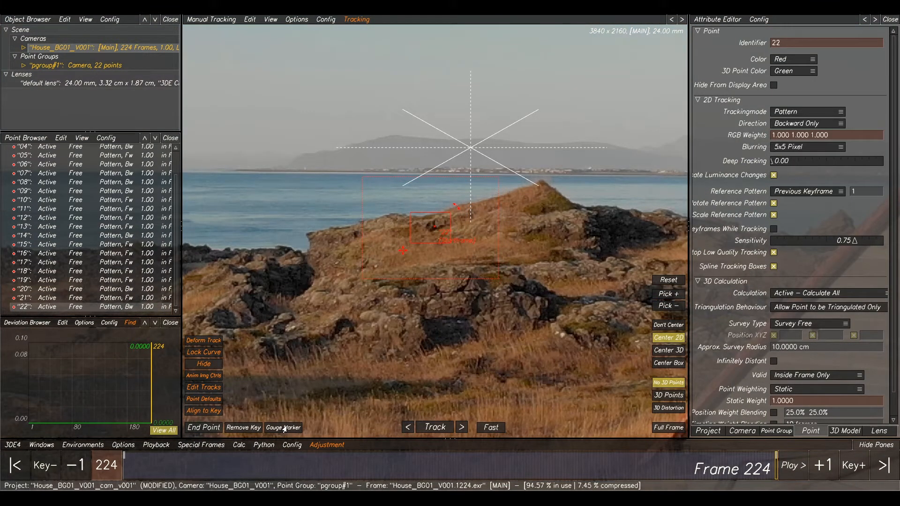
pyautogui.click(420, 428)
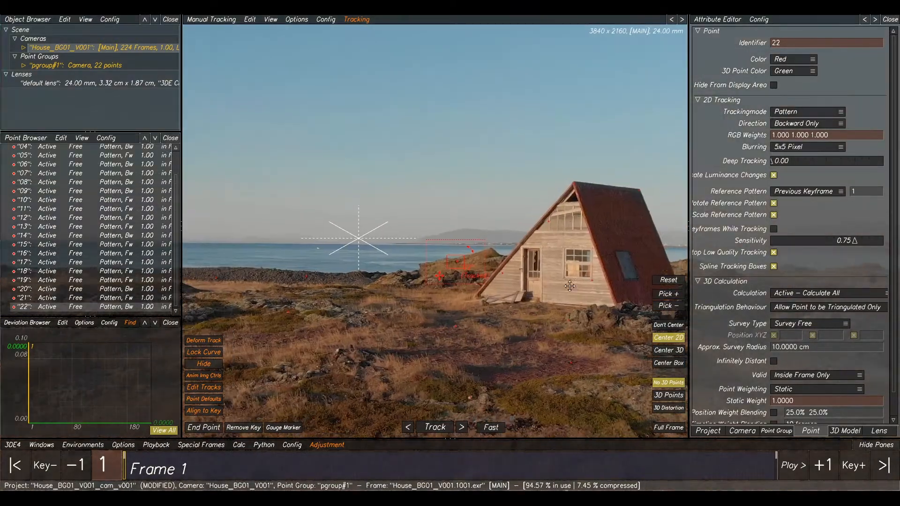
# - Select all points and scrub through the shot to examine how the tracks cover the frame
pyautogui.moveTo(569, 285); pyautogui.dragTo(640, 259, button='middle')
pyautogui.moveTo(640, 258); pyautogui.dragTo(405, 289, button='right')
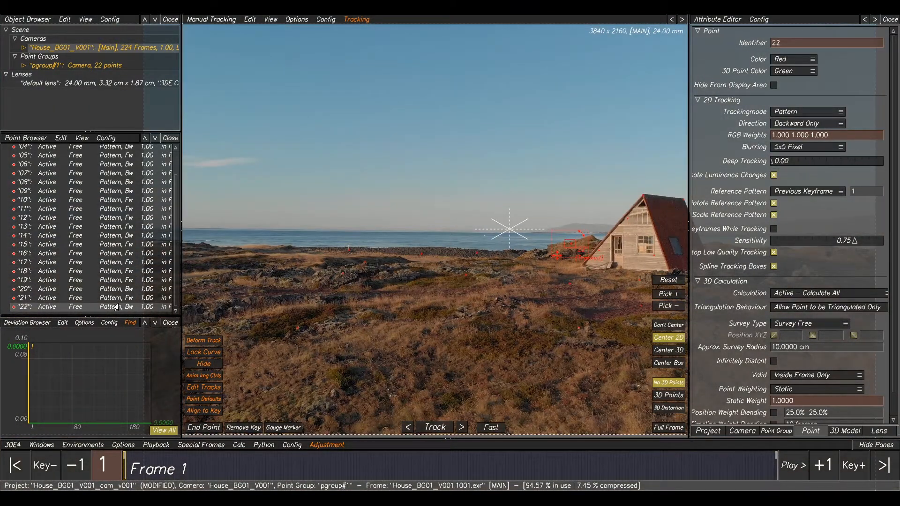
pyautogui.scroll(3, 83, 216)
pyautogui.scroll(-3, 97, 283)
pyautogui.scroll(3, 91, 233)
pyautogui.hotkey('ctrl', 'a')
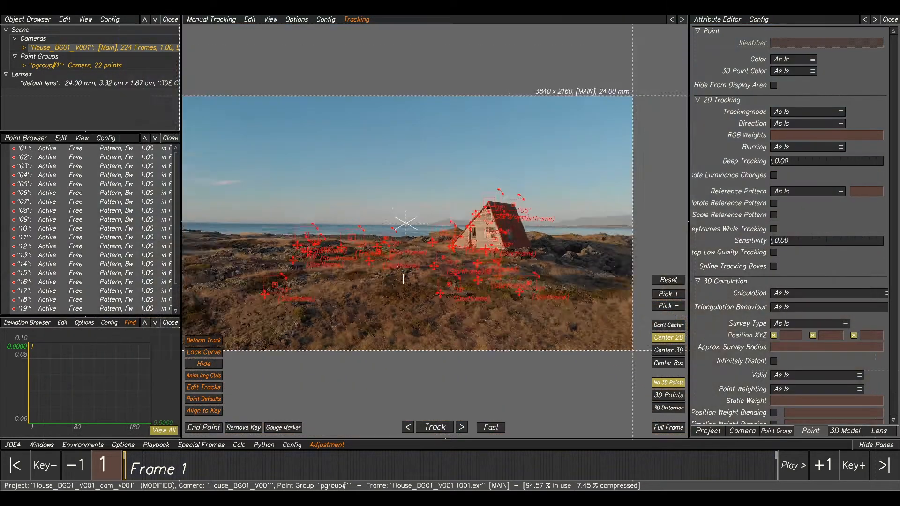
pyautogui.moveTo(130, 469)
pyautogui.mouseDown()
pyautogui.moveTo(775, 468)
pyautogui.moveTo(317, 468)
pyautogui.moveTo(231, 479)
pyautogui.moveTo(352, 469)
pyautogui.moveTo(124, 469)
pyautogui.mouseUp()
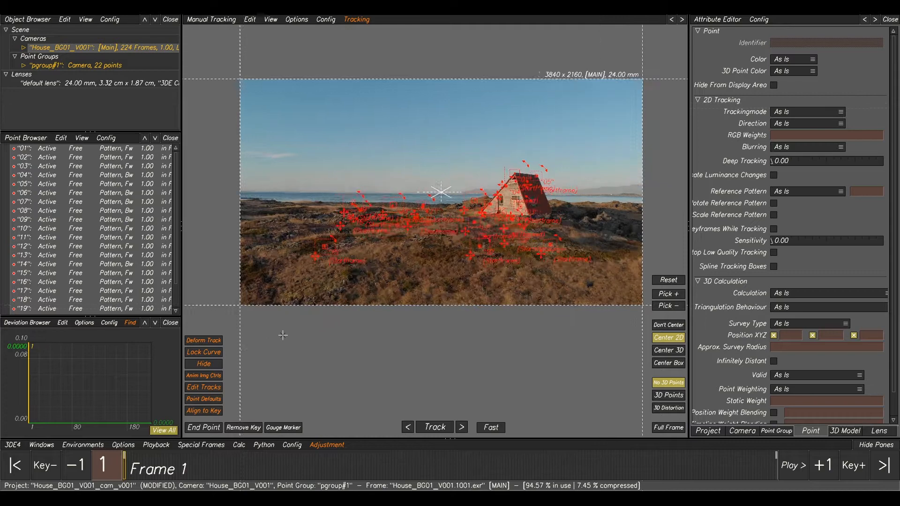
# - At frame 1, add a point on the dark mossy patch in the foreground grass
pyautogui.scroll(3, 429, 234)
pyautogui.moveTo(430, 234); pyautogui.dragTo(312, 353, button='middle')
pyautogui.click(316, 348)
pyautogui.scroll(8, 368, 280)
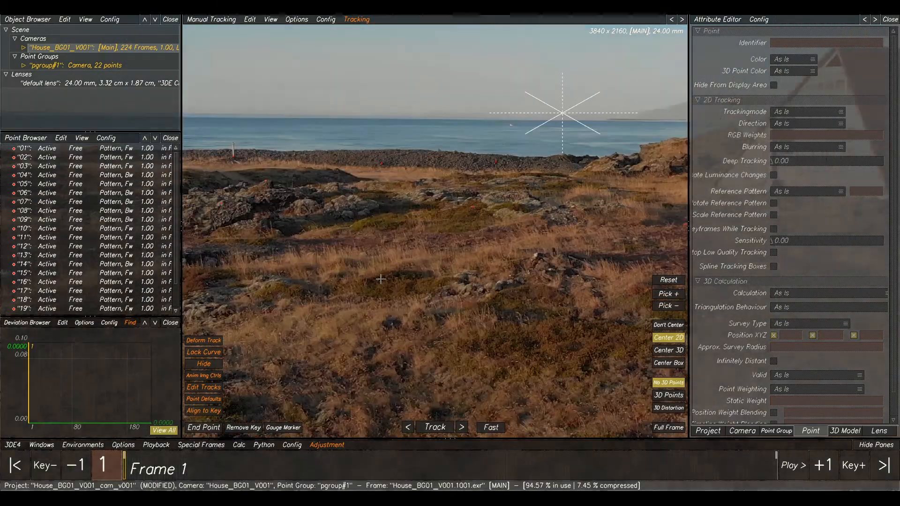
pyautogui.scroll(-6, 399, 254)
pyautogui.scroll(5, 377, 279)
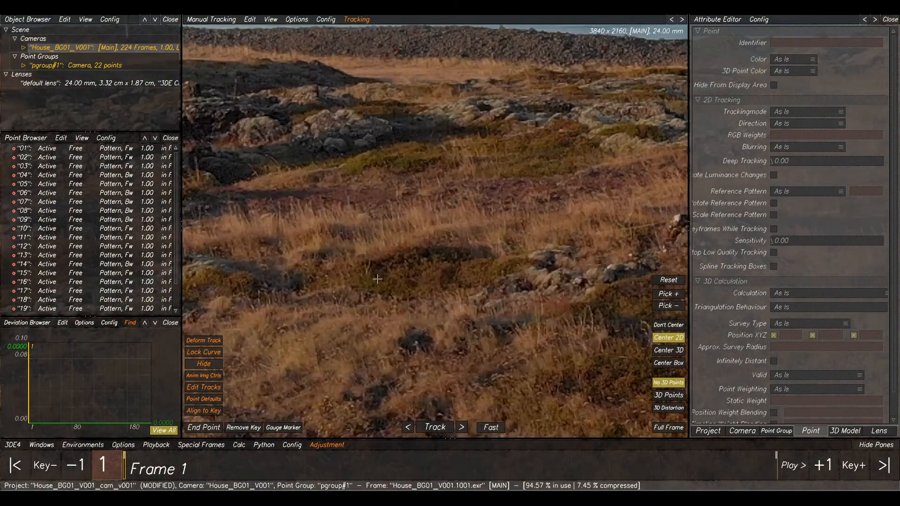
pyautogui.keyDown('ctrl'); pyautogui.click(402, 267); pyautogui.keyUp('ctrl')
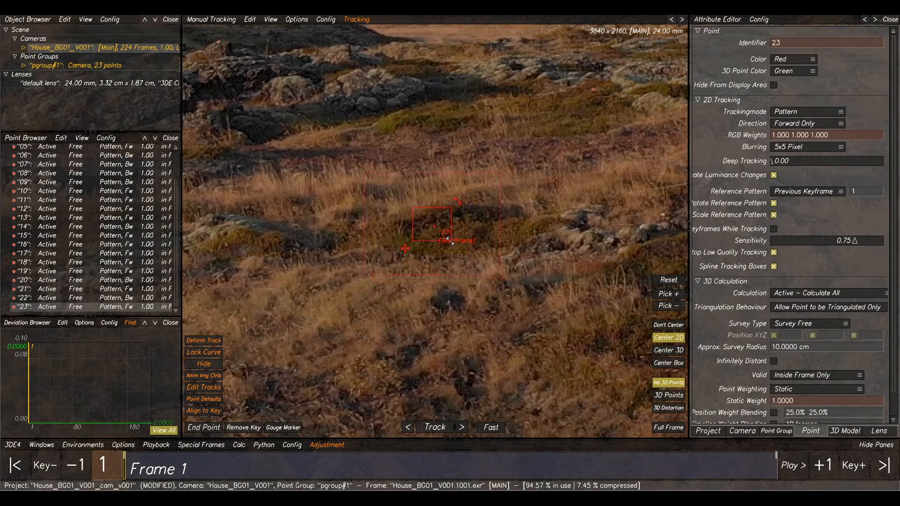
# - Track the foreground mossy patch point forward and end its track at frame 111
pyautogui.click(440, 431)
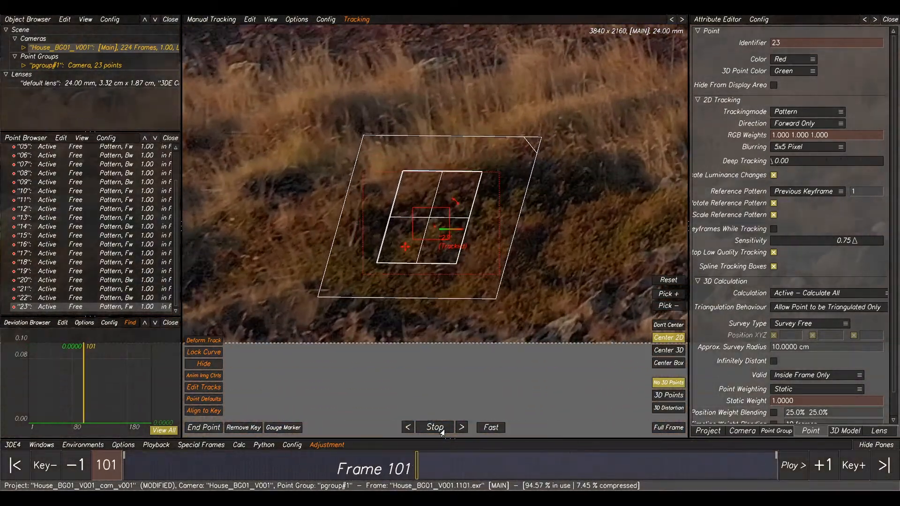
pyautogui.click(441, 427)
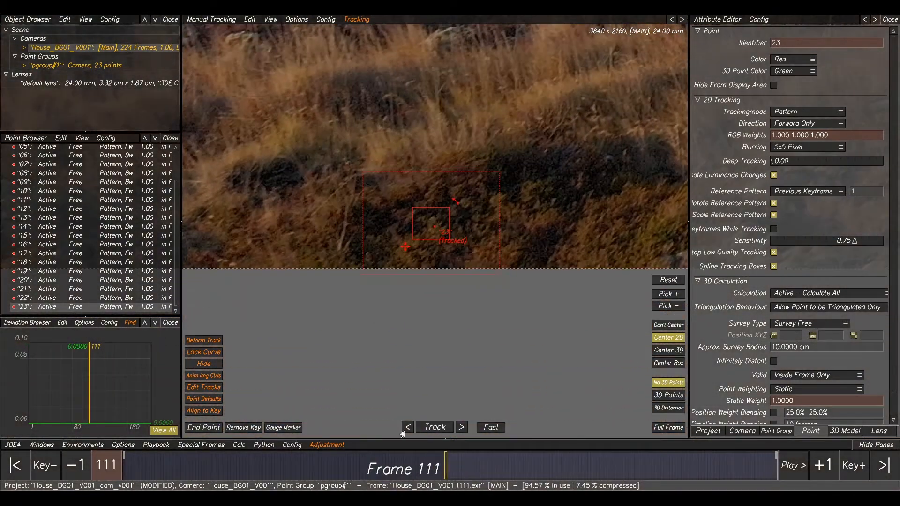
pyautogui.click(203, 427)
# - At frame 1, add a point on the reddish ground just below the green moss and midground rocks
pyautogui.scroll(-6, 542, 285)
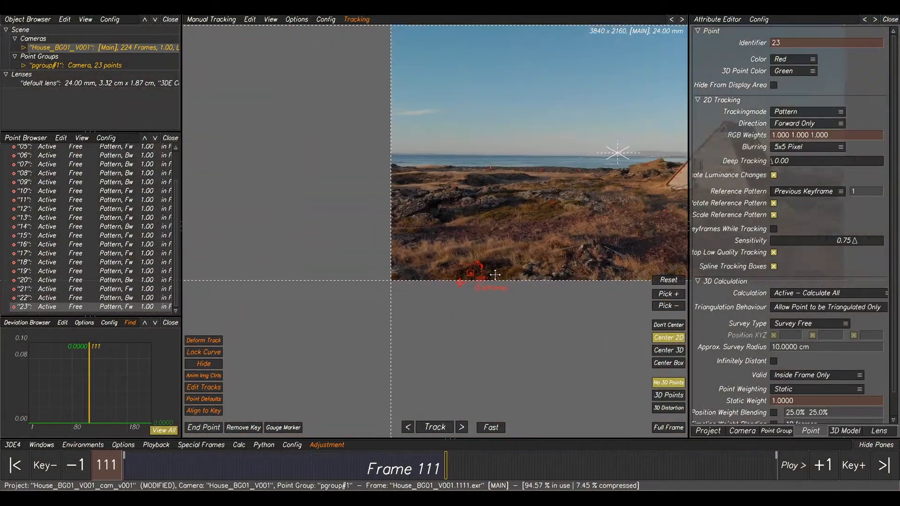
pyautogui.moveTo(572, 285); pyautogui.dragTo(459, 273, button='middle')
pyautogui.scroll(-1, 460, 273)
pyautogui.moveTo(446, 473); pyautogui.dragTo(117, 443)
pyautogui.scroll(5, 465, 206)
pyautogui.click(416, 201)
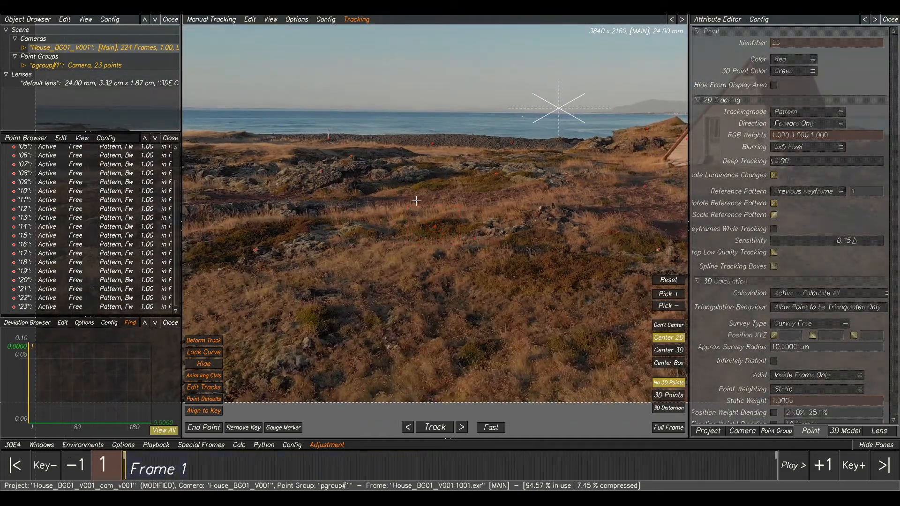
pyautogui.scroll(3, 416, 201)
pyautogui.keyDown('ctrl'); pyautogui.click(369, 217); pyautogui.keyUp('ctrl')
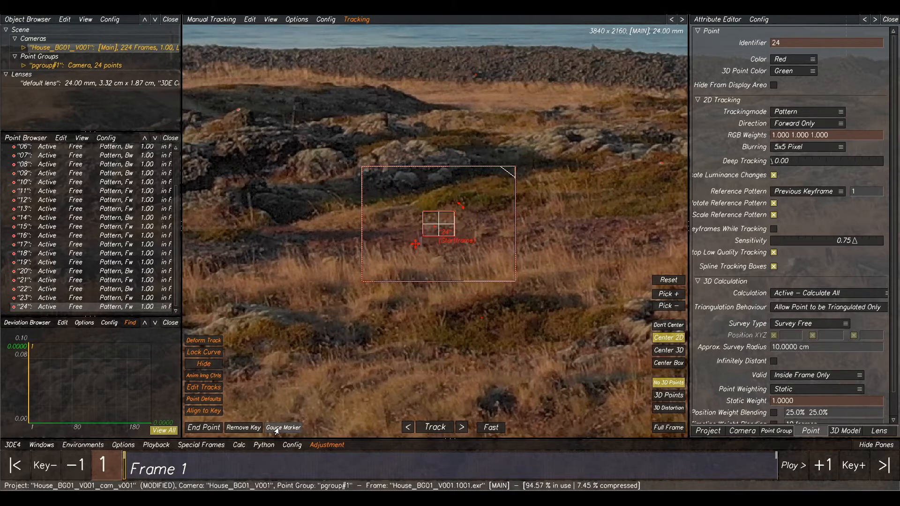
# - Track the reddish ground point forward and end its track at frame 143
pyautogui.click(434, 427)
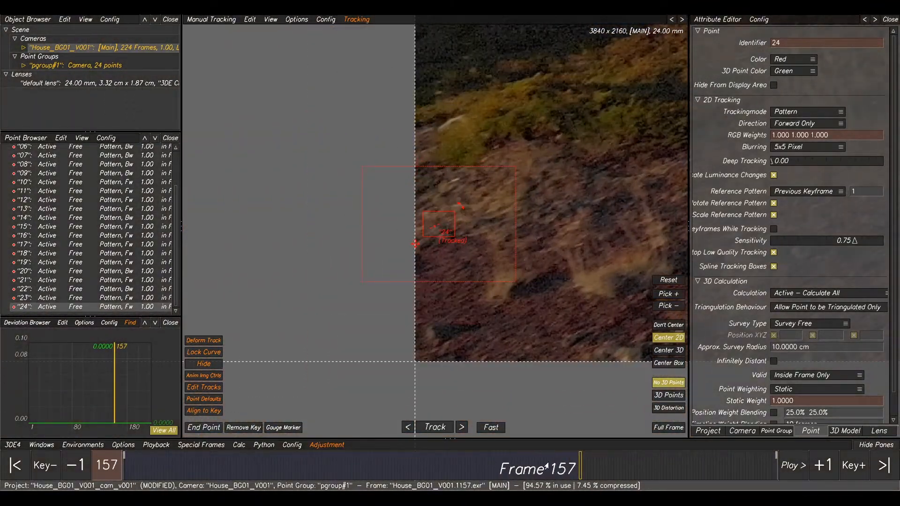
pyautogui.moveTo(581, 471); pyautogui.dragTo(540, 470)
pyautogui.click(204, 428)
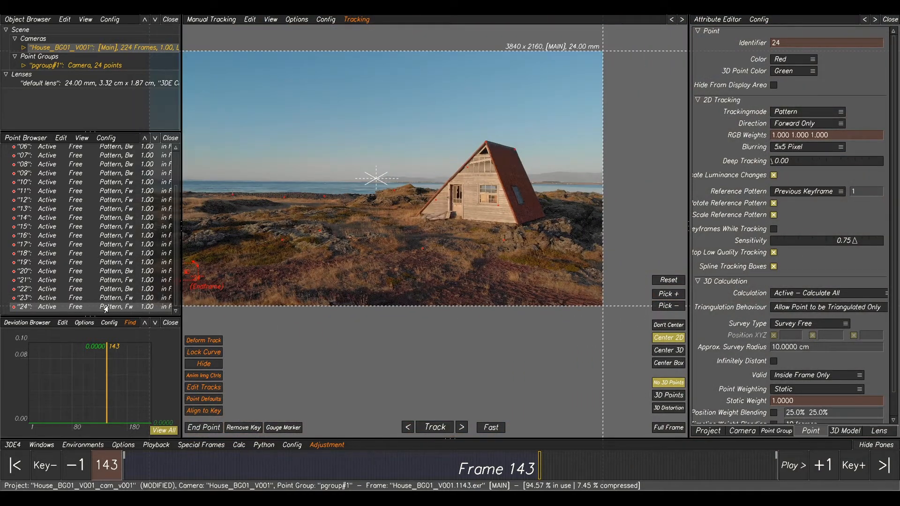
# - Select all points, scrub back to frame 1 and examine the point coverage around the house and the rocks beyond it
pyautogui.scroll(3, 128, 175)
pyautogui.hotkey('ctrl', 'a')
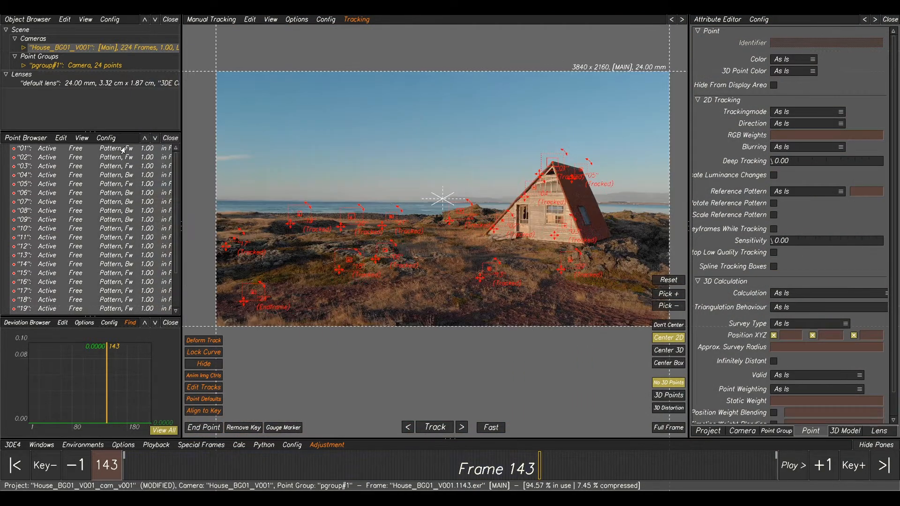
pyautogui.moveTo(548, 467); pyautogui.dragTo(7, 404)
pyautogui.scroll(-1, 735, 176)
pyautogui.moveTo(581, 209); pyautogui.dragTo(478, 214, button='middle')
pyautogui.scroll(5, 478, 214)
pyautogui.scroll(-3, 483, 260)
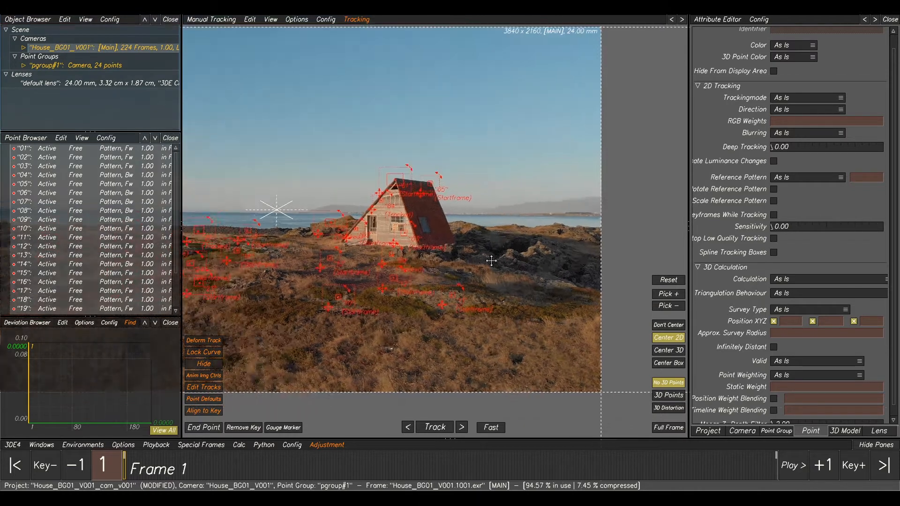
pyautogui.moveTo(470, 272); pyautogui.dragTo(599, 370, button='right')
pyautogui.moveTo(599, 370); pyautogui.dragTo(550, 400, button='middle')
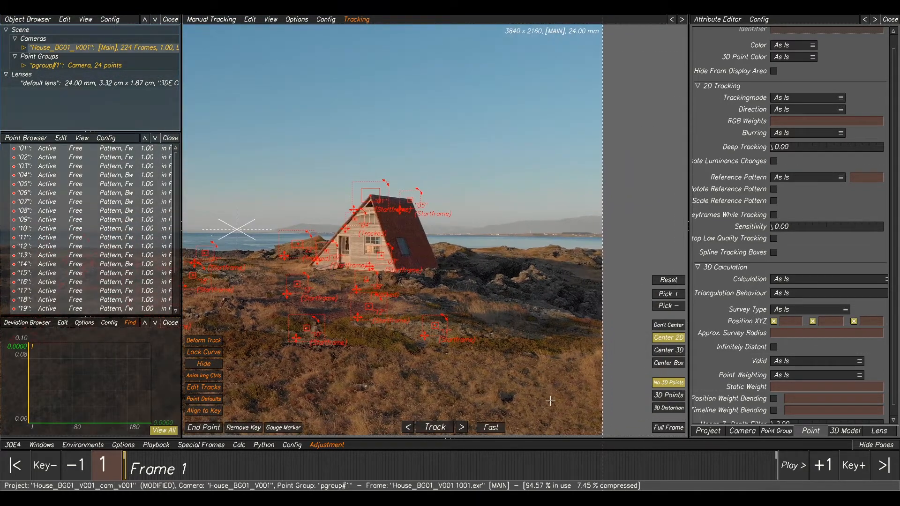
# - At frame 1, add a point on the pale rock in the dark lava field beyond the house and shrink its pattern box
pyautogui.click(408, 337)
pyautogui.moveTo(409, 337); pyautogui.dragTo(449, 330, button='right')
pyautogui.moveTo(440, 331); pyautogui.dragTo(211, 351, button='middle')
pyautogui.moveTo(275, 341); pyautogui.dragTo(304, 316, button='right')
pyautogui.moveTo(282, 316); pyautogui.dragTo(371, 316, button='middle')
pyautogui.keyDown('ctrl'); pyautogui.click(337, 296); pyautogui.keyUp('ctrl')
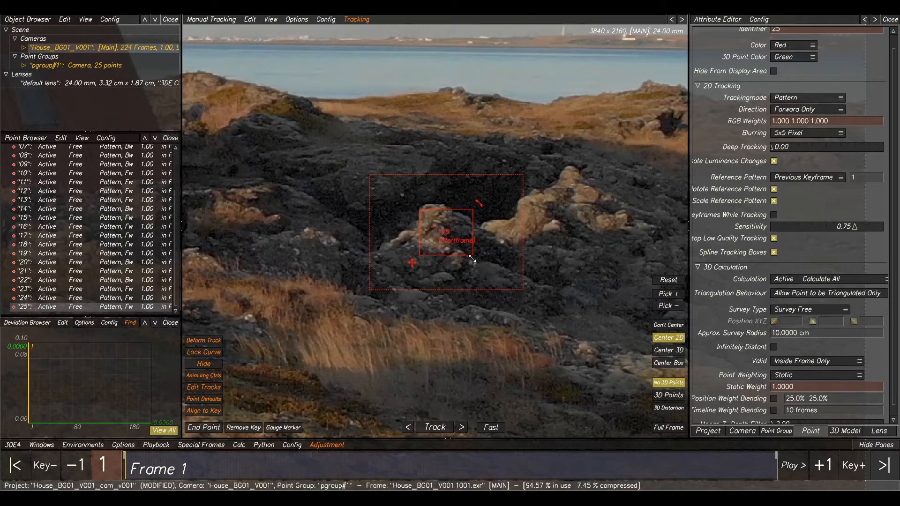
pyautogui.moveTo(457, 248); pyautogui.dragTo(451, 244)
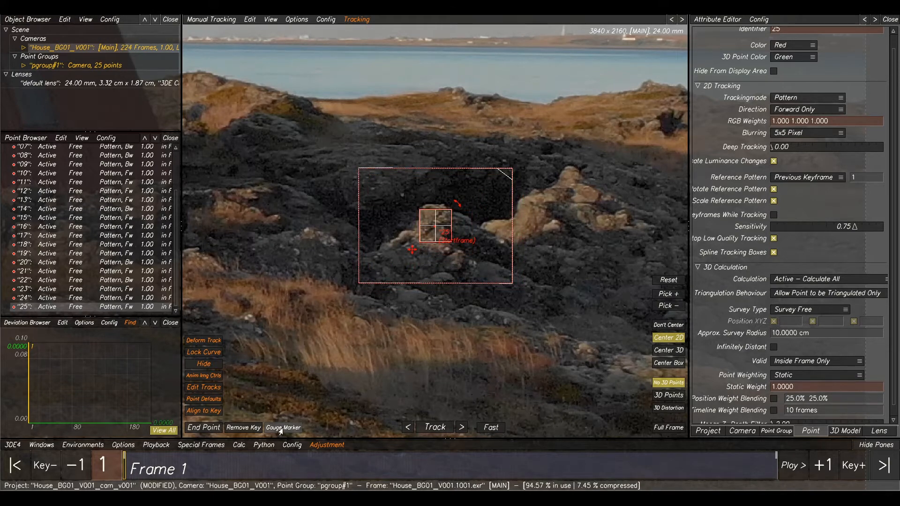
# - Track the pale lava-field rock point forward and end its track at frame 85
pyautogui.click(428, 427)
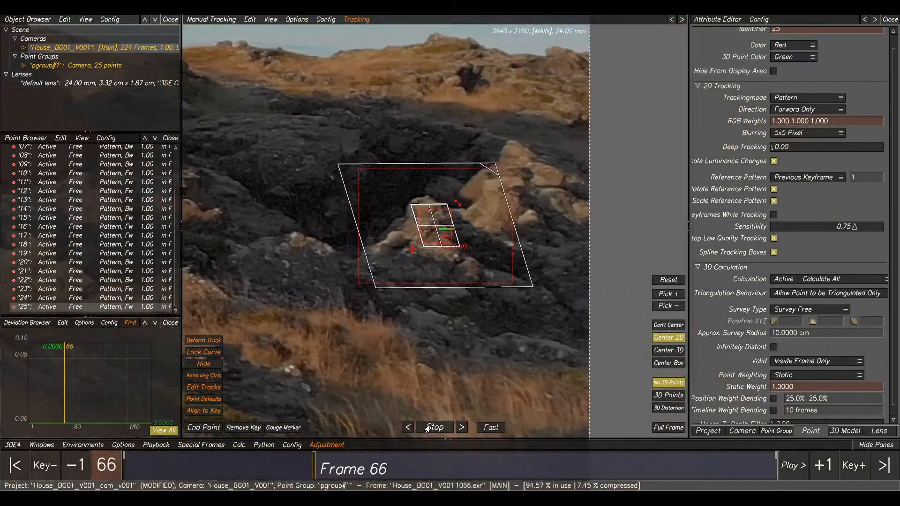
pyautogui.click(203, 429)
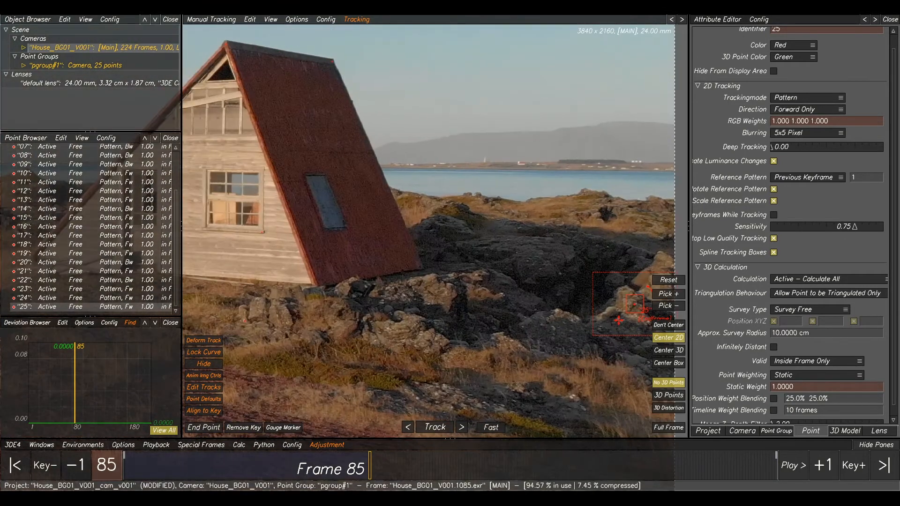
# - At frame 1, add a point on the crest of the rocky mound beside the red roof's edge
pyautogui.click(332, 471)
pyautogui.moveTo(332, 473); pyautogui.dragTo(123, 468)
pyautogui.scroll(3, 420, 78)
pyautogui.moveTo(329, 162); pyautogui.dragTo(445, 166, button='middle')
pyautogui.keyDown('ctrl'); pyautogui.click(350, 201); pyautogui.keyUp('ctrl')
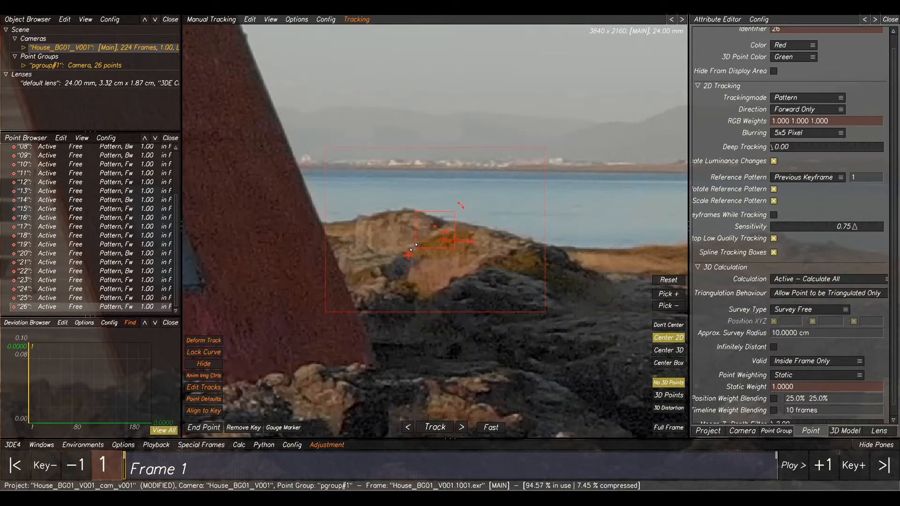
# - Track the mound crest point forward and end its track at frame 70, before the roof covers it
pyautogui.click(420, 431)
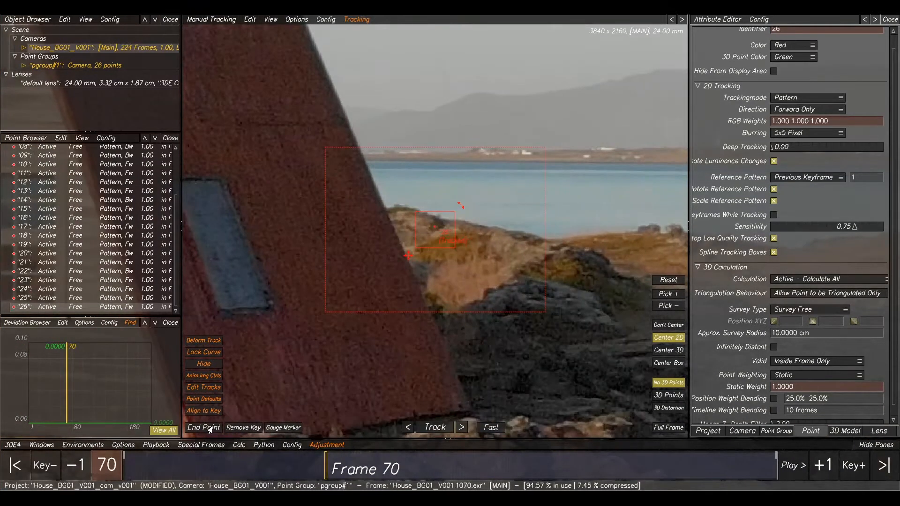
pyautogui.click(210, 430)
# - At frame 1, add a point on the small rocks atop the distant grassy ridge by the water and adjust its search area
pyautogui.scroll(-4, 446, 309)
pyautogui.moveTo(517, 311); pyautogui.dragTo(451, 257, button='middle')
pyautogui.moveTo(321, 470); pyautogui.dragTo(113, 457)
pyautogui.click(556, 259)
pyautogui.moveTo(605, 240); pyautogui.dragTo(516, 242, button='middle')
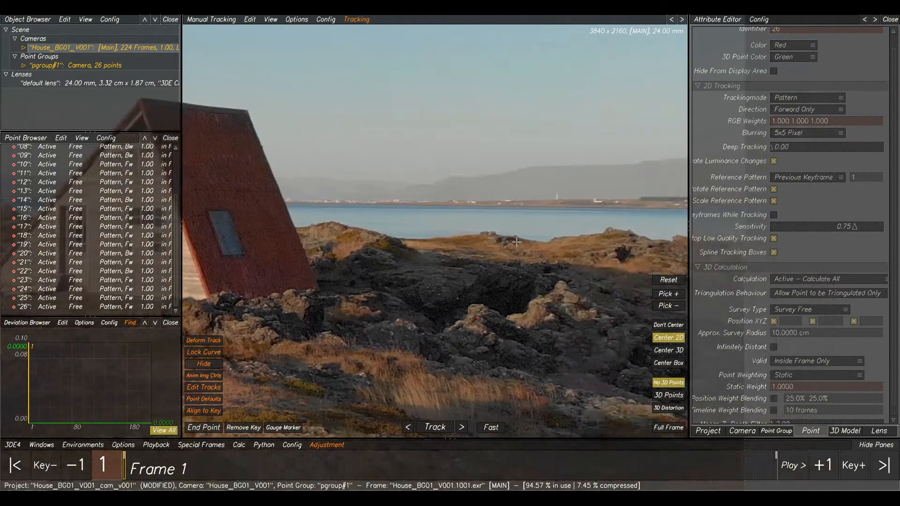
pyautogui.scroll(3, 516, 241)
pyautogui.keyDown('ctrl'); pyautogui.click(463, 226); pyautogui.keyUp('ctrl')
pyautogui.scroll(3, 463, 226)
pyautogui.moveTo(463, 225); pyautogui.dragTo(423, 234, button='middle')
pyautogui.moveTo(336, 168); pyautogui.dragTo(339, 170)
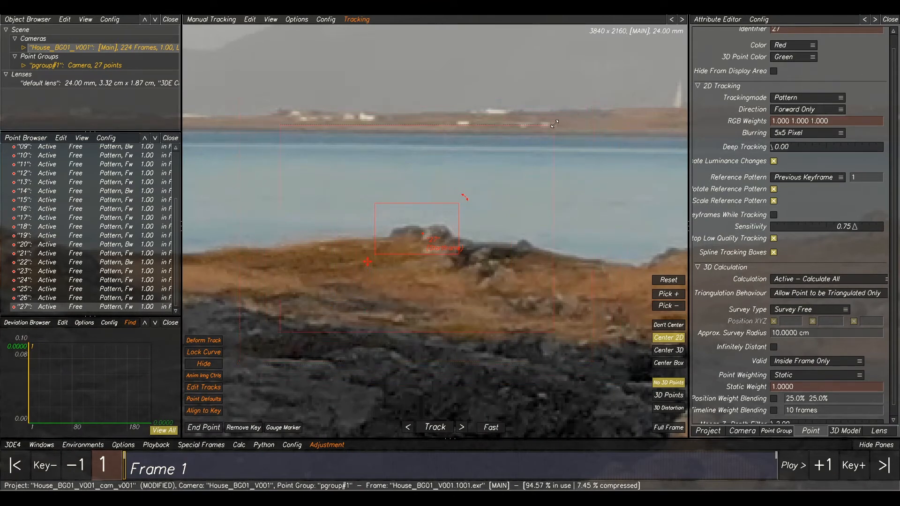
# - Track the distant ridge rocks point forward and return to frame 1
pyautogui.click(434, 428)
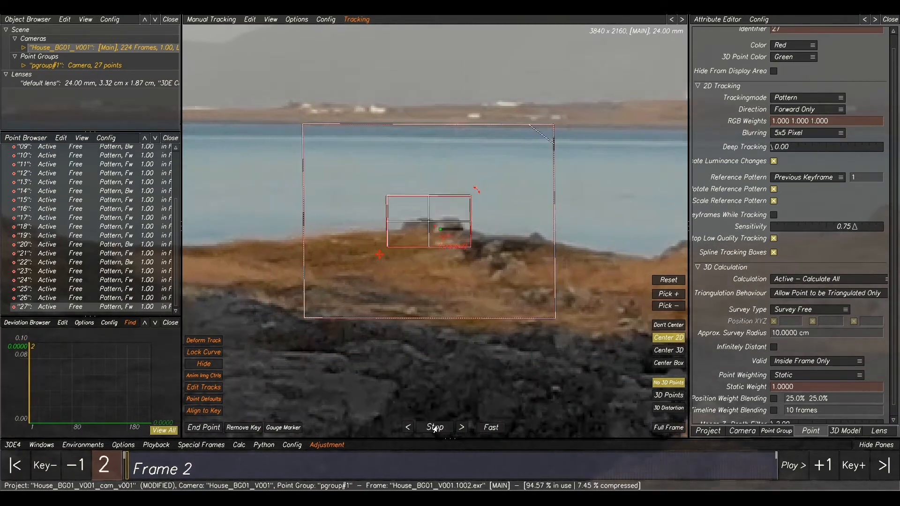
pyautogui.moveTo(396, 475); pyautogui.dragTo(1, 407)
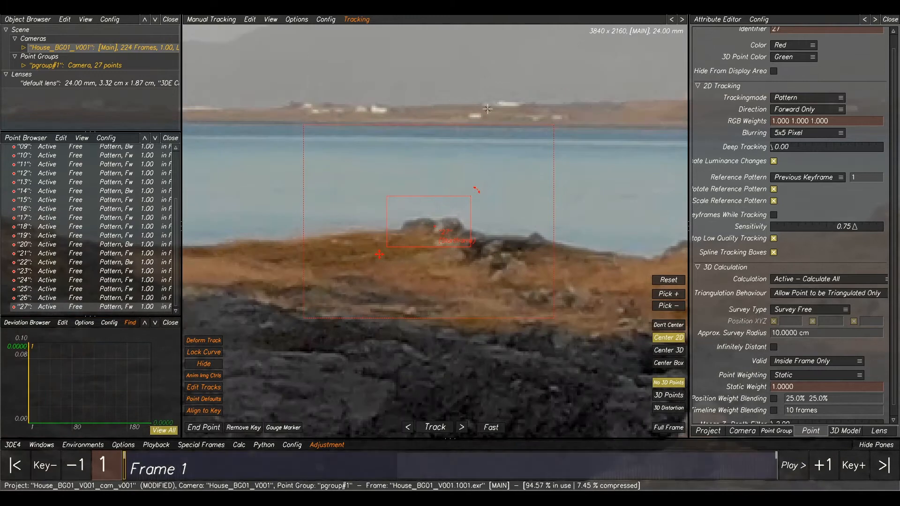
# - At frame 1, move the ridge point onto the darker rocks beside the ridge-top rocks and track it forward again
pyautogui.click(503, 265)
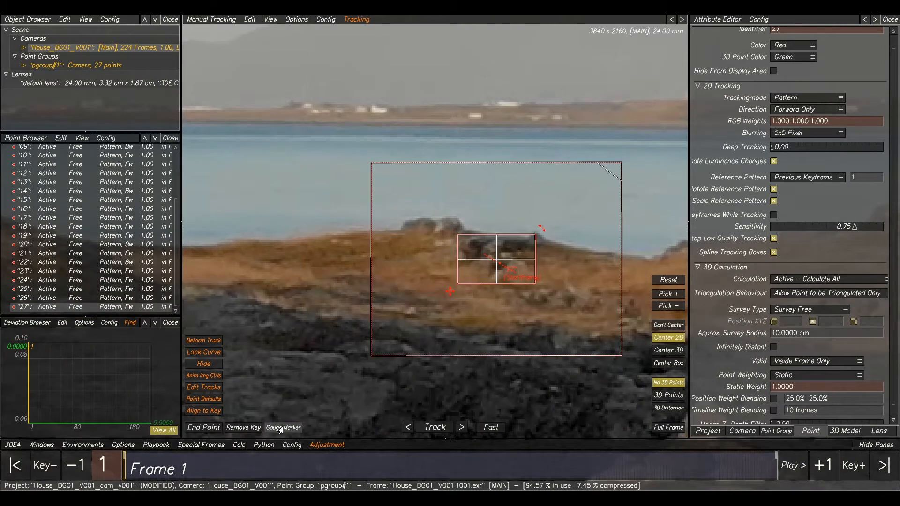
pyautogui.click(433, 428)
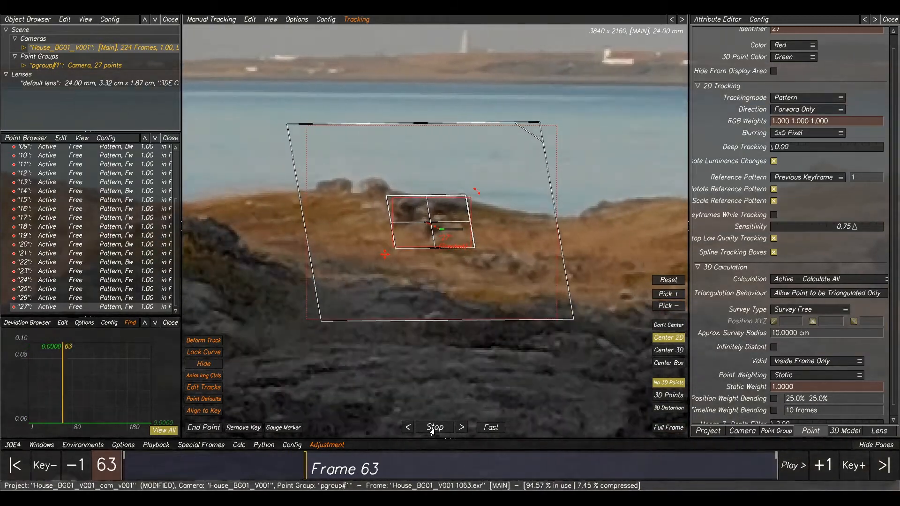
pyautogui.click(432, 430)
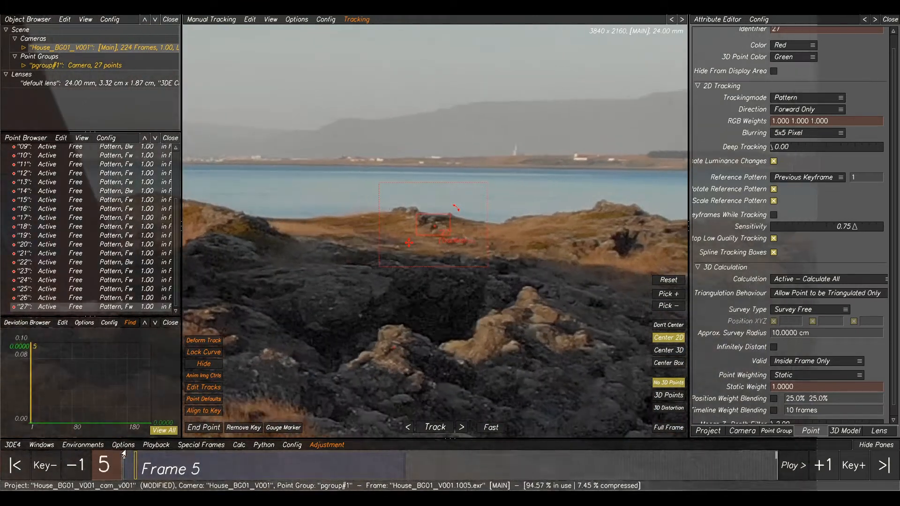
# - At frame 1, add a point atop the distant rocky outcrop, track it forward and end its track at frame 181
pyautogui.scroll(3, 478, 228)
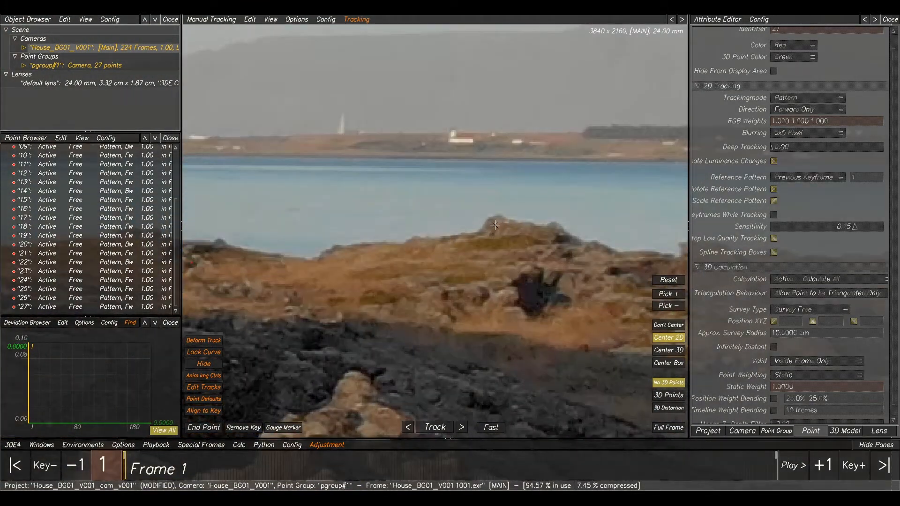
pyautogui.keyDown('ctrl'); pyautogui.click(495, 225); pyautogui.keyUp('ctrl')
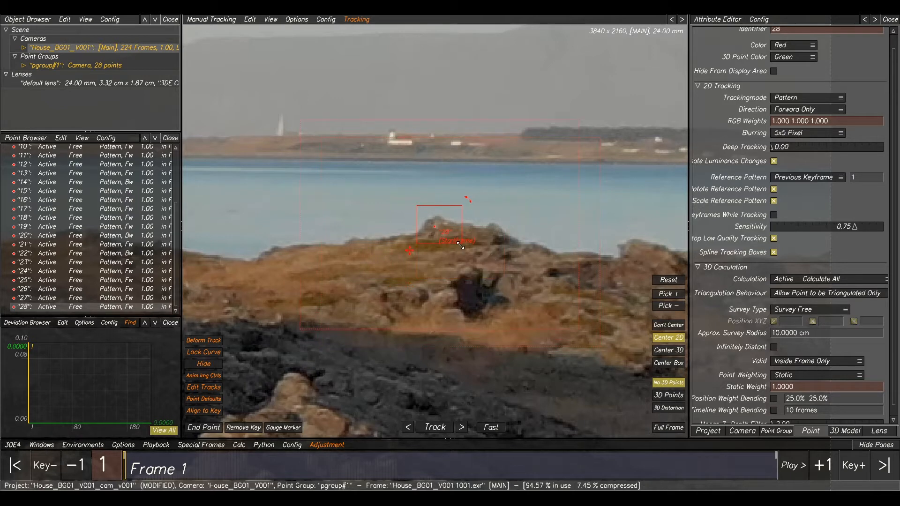
pyautogui.click(434, 428)
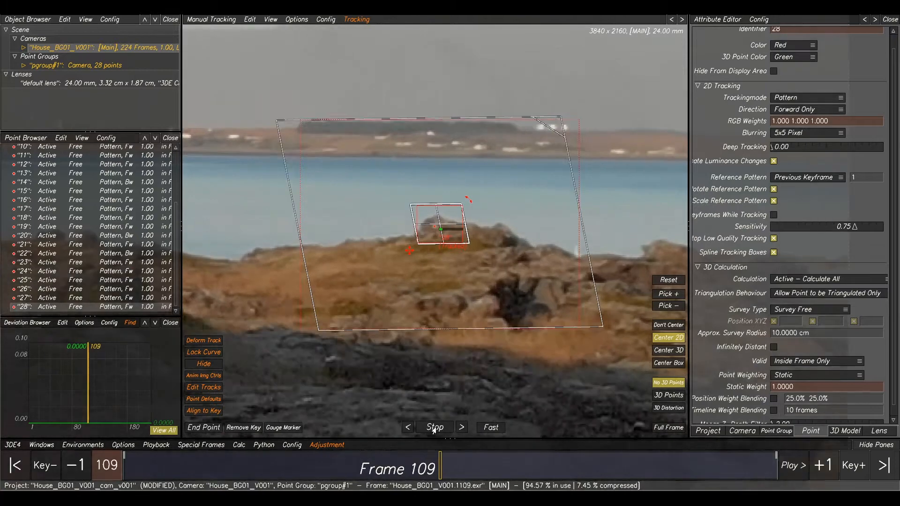
pyautogui.click(434, 431)
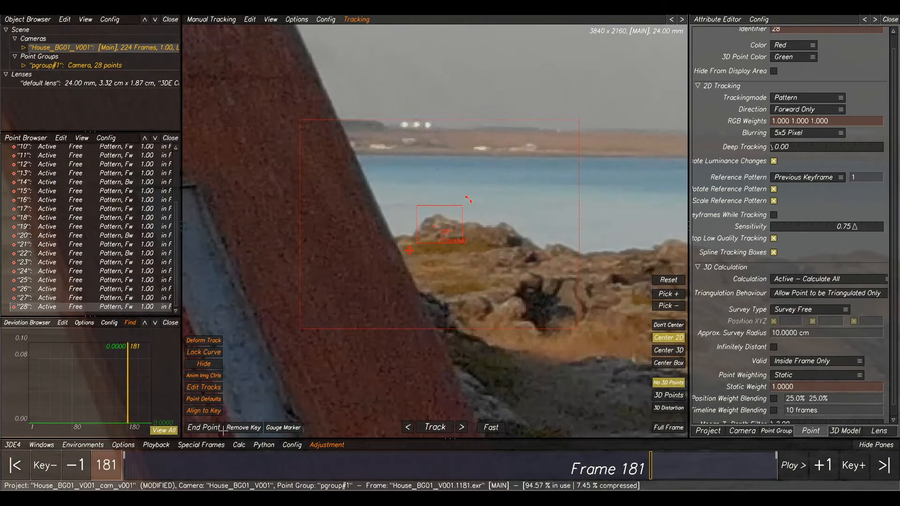
pyautogui.click(200, 430)
# - Select all points and scrub back to frame 1 to review how they cover the footage
pyautogui.scroll(-5, 435, 281)
pyautogui.moveTo(513, 337); pyautogui.dragTo(400, 220, button='middle')
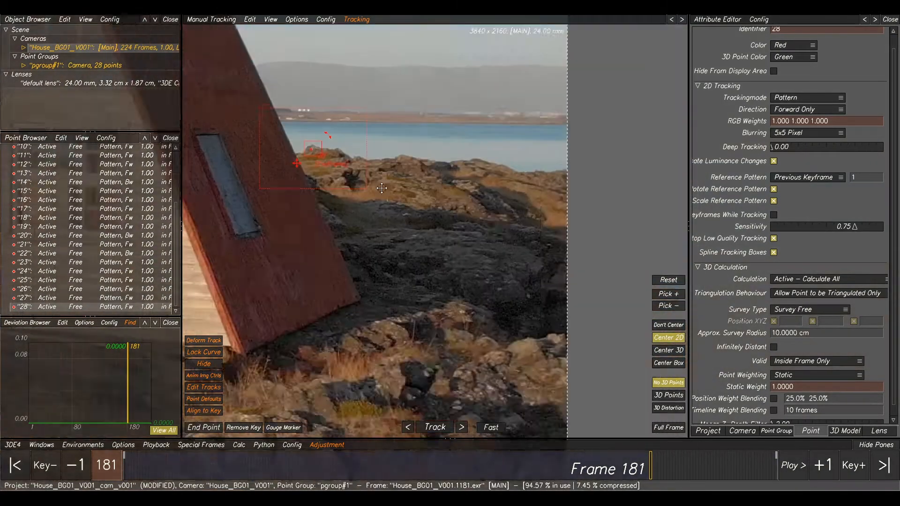
pyautogui.scroll(-5, 400, 221)
pyautogui.moveTo(560, 258); pyautogui.dragTo(642, 264, button='middle')
pyautogui.scroll(-5, 510, 256)
pyautogui.moveTo(456, 255); pyautogui.dragTo(462, 255, button='middle')
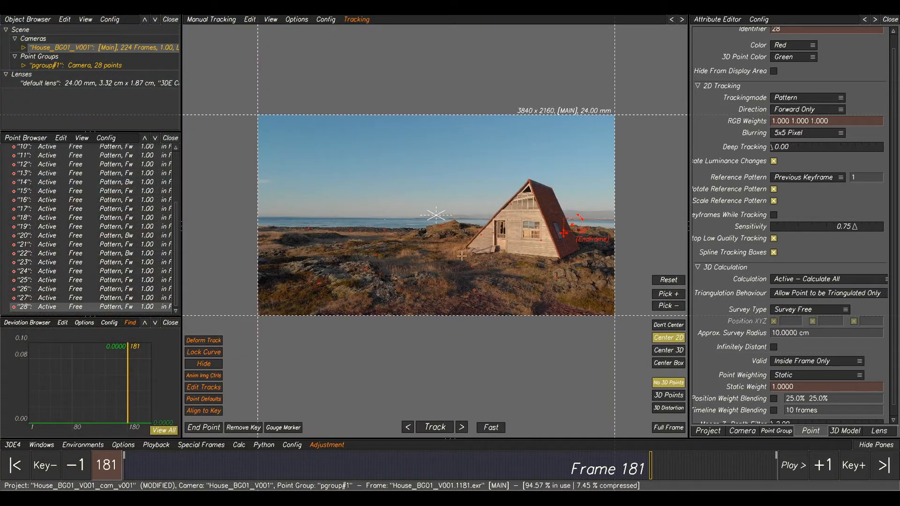
pyautogui.scroll(3, 135, 188)
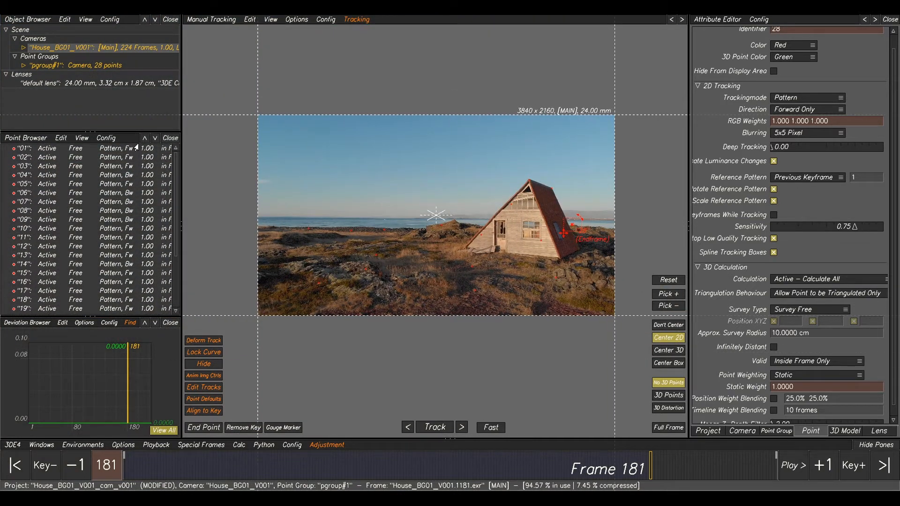
pyautogui.hotkey('ctrl', 'a')
pyautogui.moveTo(677, 469); pyautogui.dragTo(398, 476)
pyautogui.click(124, 478)
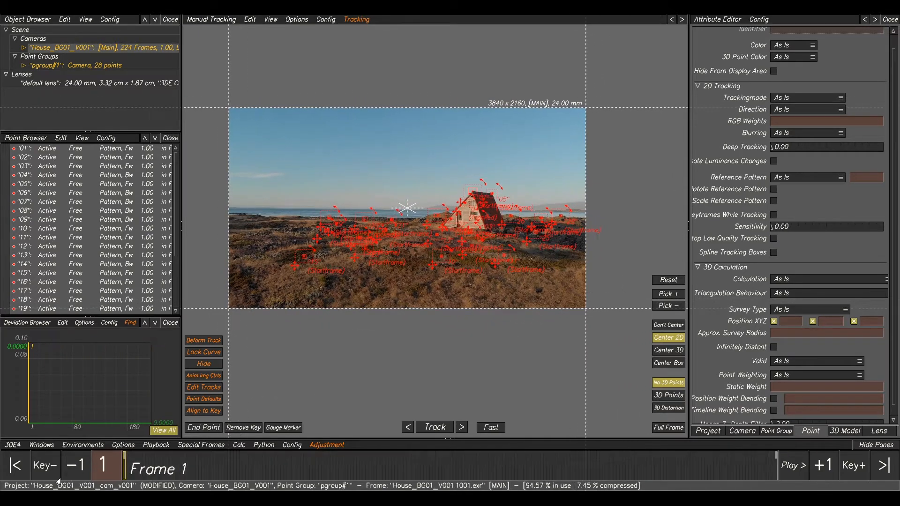
# - At frame 1, add a point on the pale rocks near the footage's left edge and shrink its pattern area tightly around them
pyautogui.scroll(5, 315, 248)
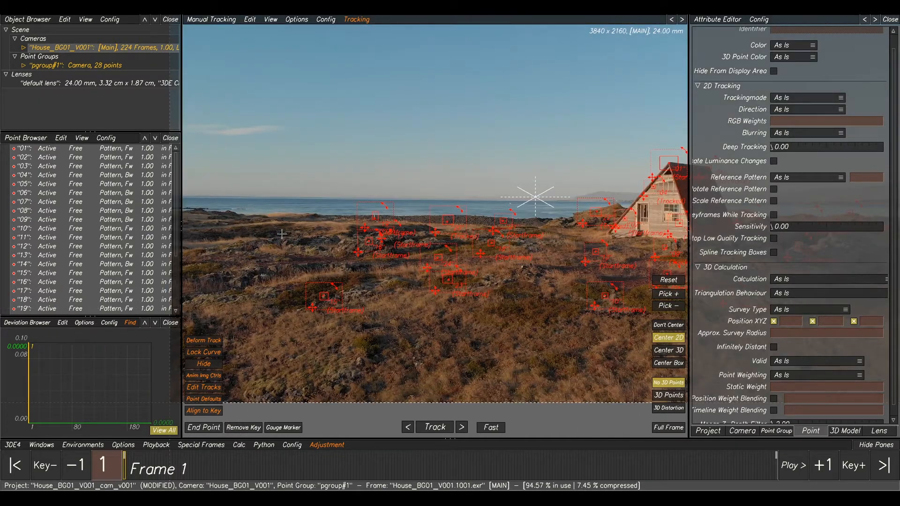
pyautogui.moveTo(280, 234); pyautogui.dragTo(393, 233, button='middle')
pyautogui.click(384, 262)
pyautogui.moveTo(136, 466)
pyautogui.mouseDown()
pyautogui.moveTo(292, 467)
pyautogui.moveTo(124, 467)
pyautogui.mouseUp()
pyautogui.scroll(8, 347, 250)
pyautogui.moveTo(350, 249); pyautogui.dragTo(347, 263, button='middle')
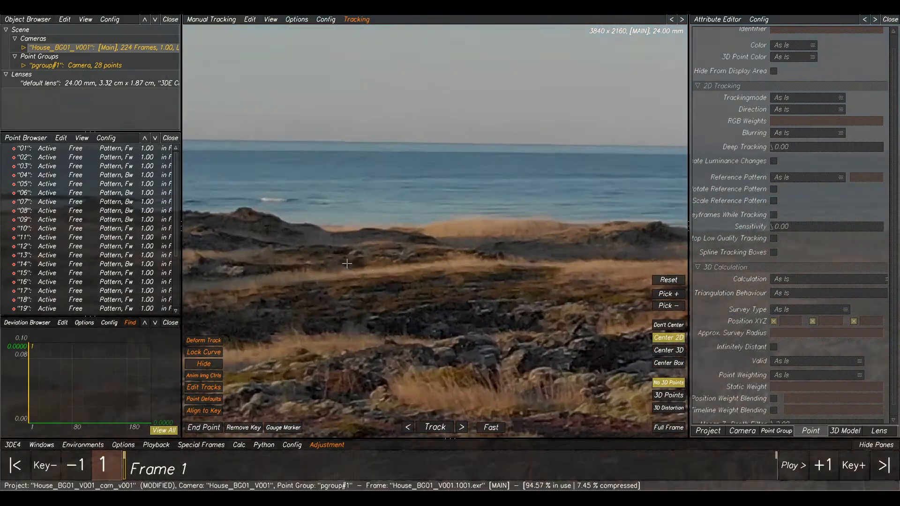
pyautogui.scroll(2, 353, 247)
pyautogui.moveTo(196, 281); pyautogui.dragTo(361, 277, button='middle')
pyautogui.scroll(-1, 360, 277)
pyautogui.keyDown('ctrl'); pyautogui.click(363, 273); pyautogui.keyUp('ctrl')
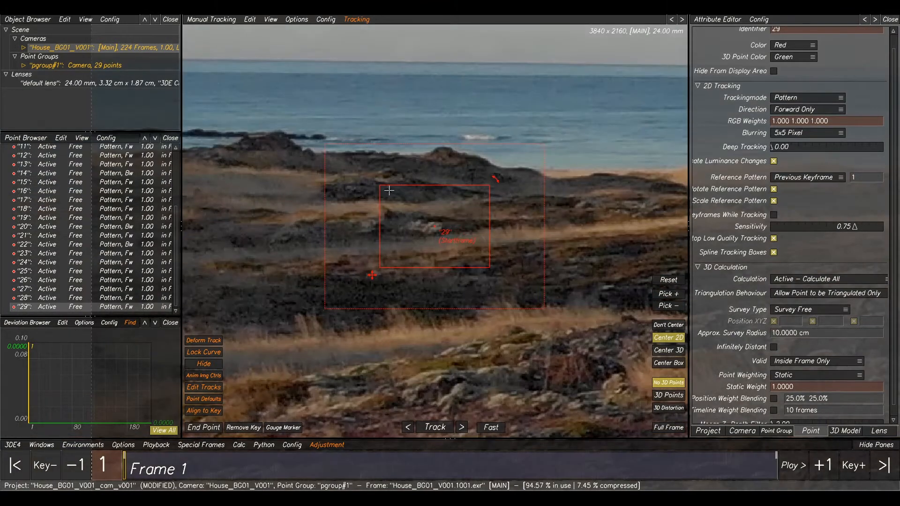
pyautogui.moveTo(389, 190); pyautogui.dragTo(413, 213)
pyautogui.moveTo(491, 268); pyautogui.dragTo(457, 248)
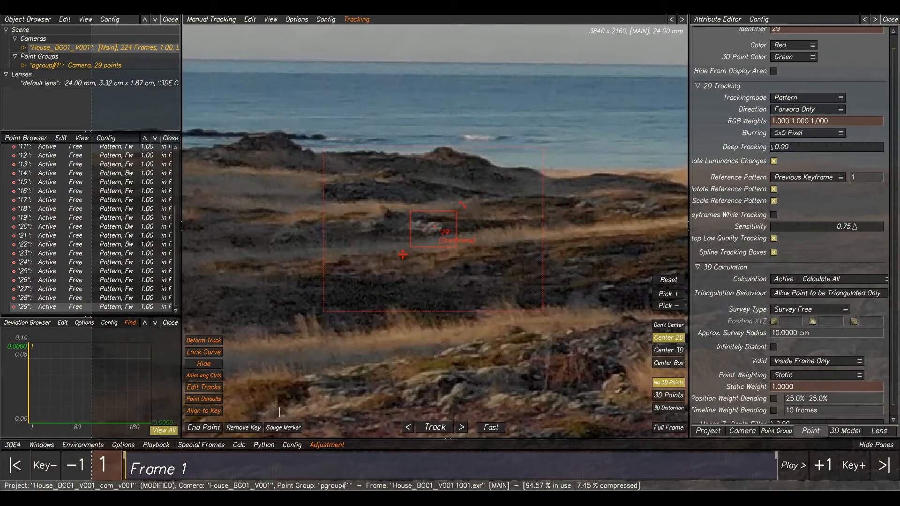
# - Track the pale rocks point forward, end its track at frame 96 as it leaves the image, and return to frame 1
pyautogui.click(430, 428)
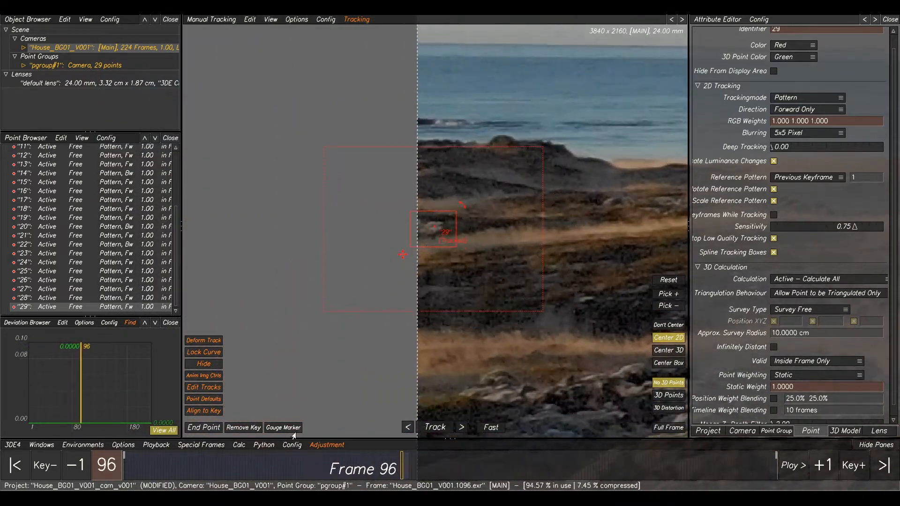
pyautogui.click(206, 428)
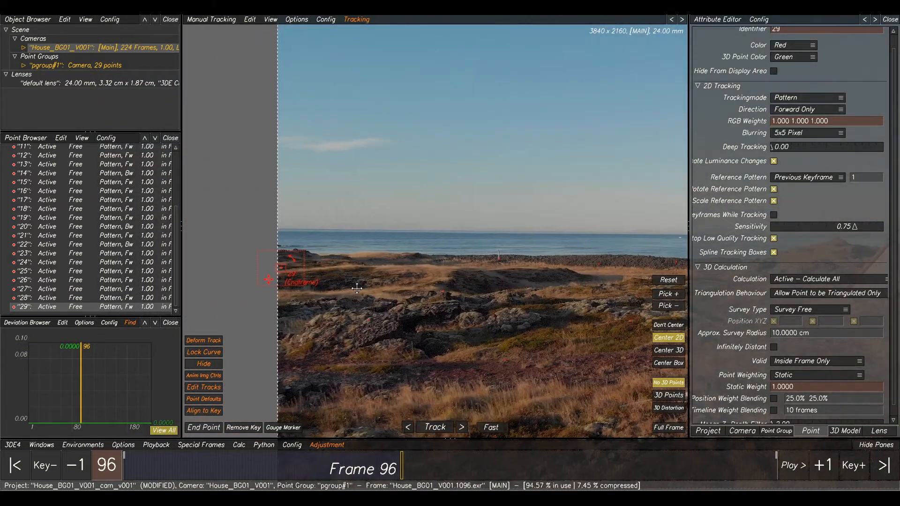
pyautogui.moveTo(374, 385); pyautogui.dragTo(361, 396, button='right')
pyautogui.moveTo(469, 403); pyautogui.dragTo(262, 337, button='middle')
pyautogui.moveTo(338, 385); pyautogui.dragTo(284, 417, button='right')
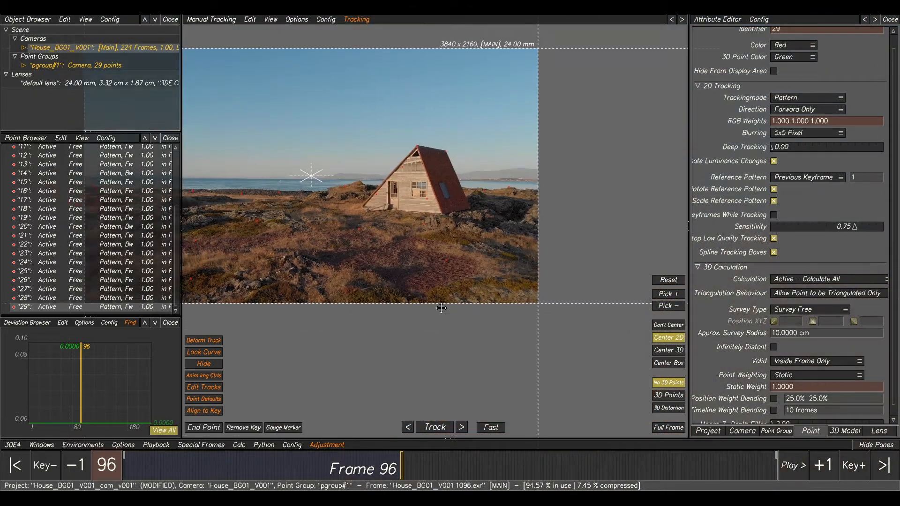
pyautogui.moveTo(284, 416); pyautogui.dragTo(382, 474, button='middle')
pyautogui.moveTo(384, 471); pyautogui.dragTo(123, 462)
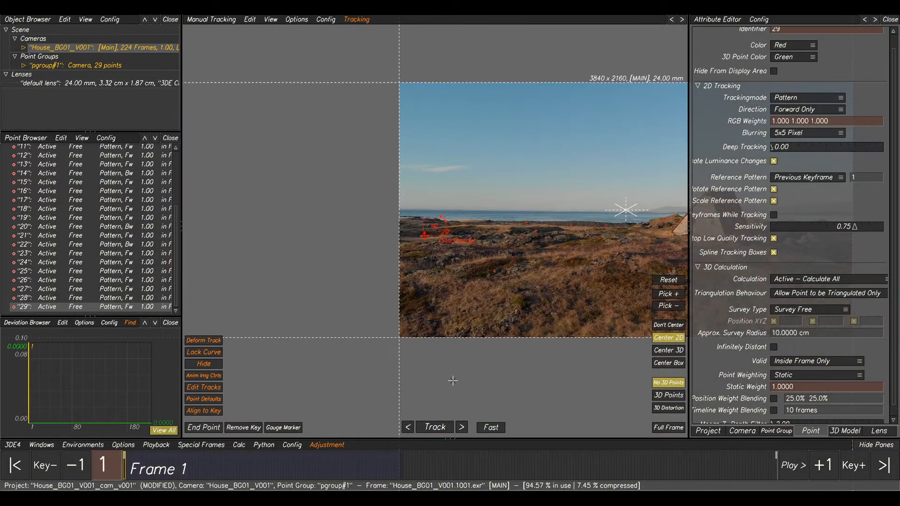
# - Calculate the camera from all points, inspect the resulting 3D path and point cloud, and use the result
pyautogui.hotkey('alt', 'c')
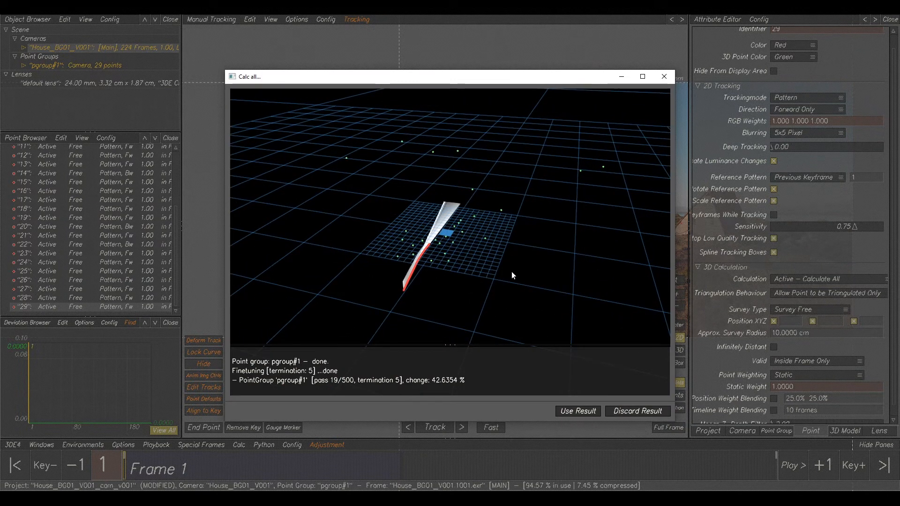
pyautogui.keyDown('alt'); pyautogui.moveTo(513, 275); pyautogui.dragTo(425, 242); pyautogui.keyUp('alt')
pyautogui.keyDown('alt'); pyautogui.moveTo(437, 218); pyautogui.dragTo(520, 286, button='right'); pyautogui.keyUp('alt')
pyautogui.keyDown('alt'); pyautogui.moveTo(437, 257); pyautogui.dragTo(427, 261); pyautogui.keyUp('alt')
pyautogui.keyDown('alt'); pyautogui.moveTo(428, 255); pyautogui.dragTo(488, 293, button='right'); pyautogui.keyUp('alt')
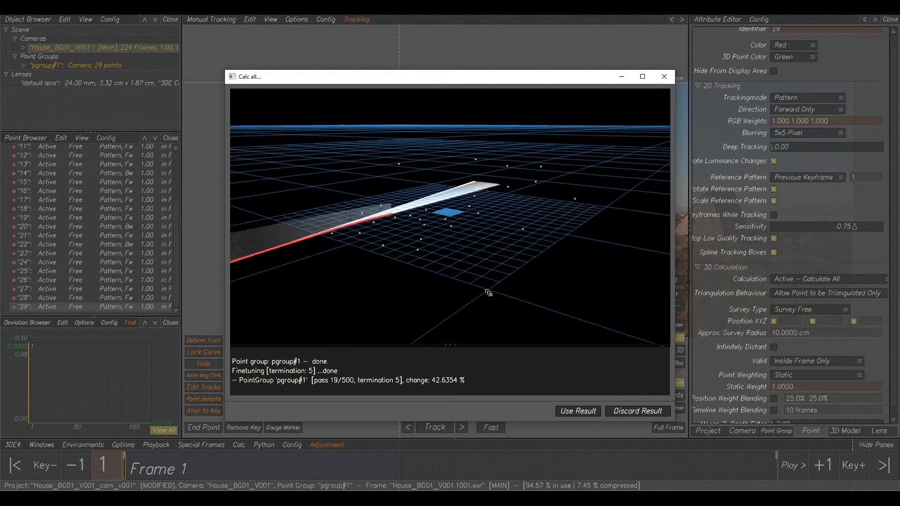
pyautogui.keyDown('alt'); pyautogui.moveTo(368, 248); pyautogui.dragTo(412, 257, button='middle'); pyautogui.keyUp('alt')
pyautogui.keyDown('alt'); pyautogui.moveTo(413, 257); pyautogui.dragTo(535, 241); pyautogui.keyUp('alt')
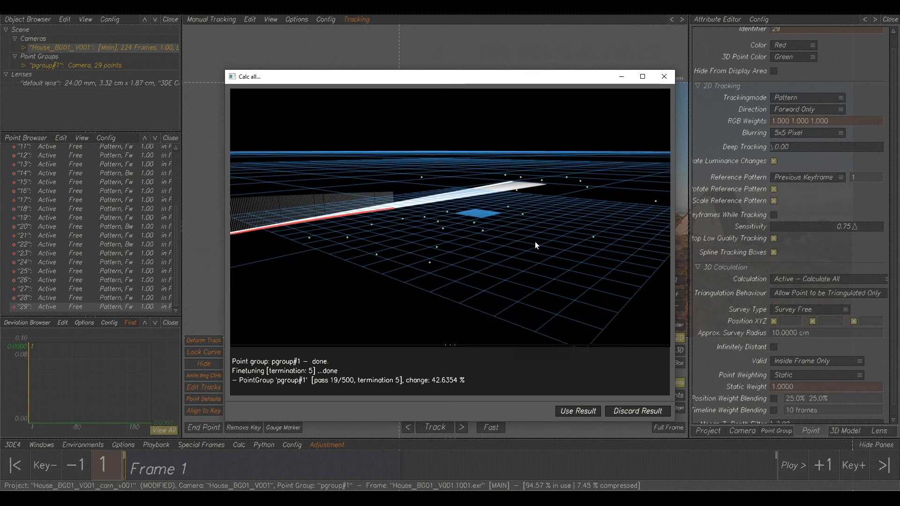
pyautogui.click(578, 411)
# - Examine the average deviation curve and check the solved 3D points in the Lineup view by scrubbing from frame 1 to 80
pyautogui.keyDown('alt'); pyautogui.moveTo(117, 402); pyautogui.dragTo(103, 373, button='right'); pyautogui.keyUp('alt')
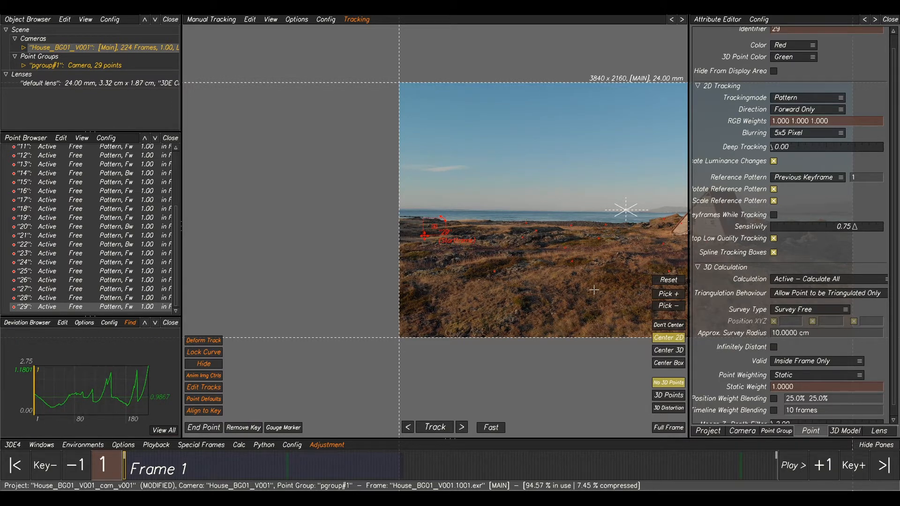
pyautogui.moveTo(593, 277); pyautogui.dragTo(420, 297, button='middle')
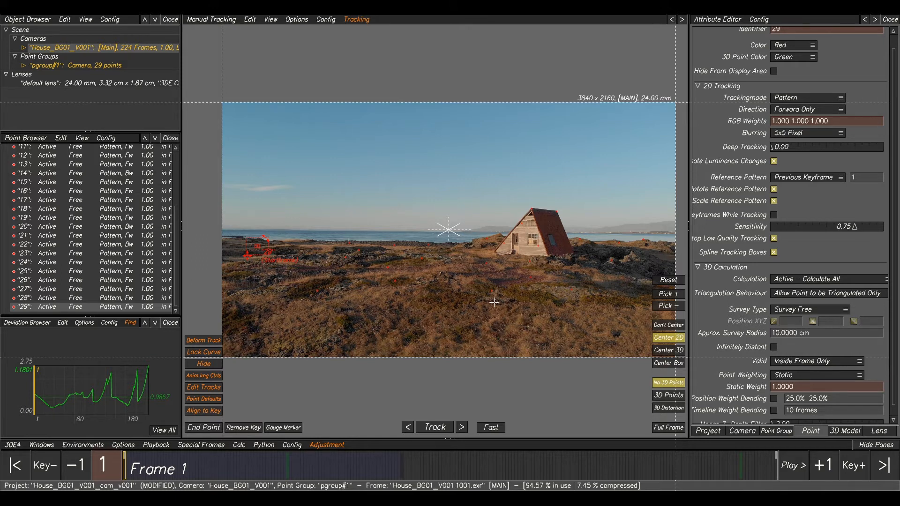
pyautogui.press('F2')
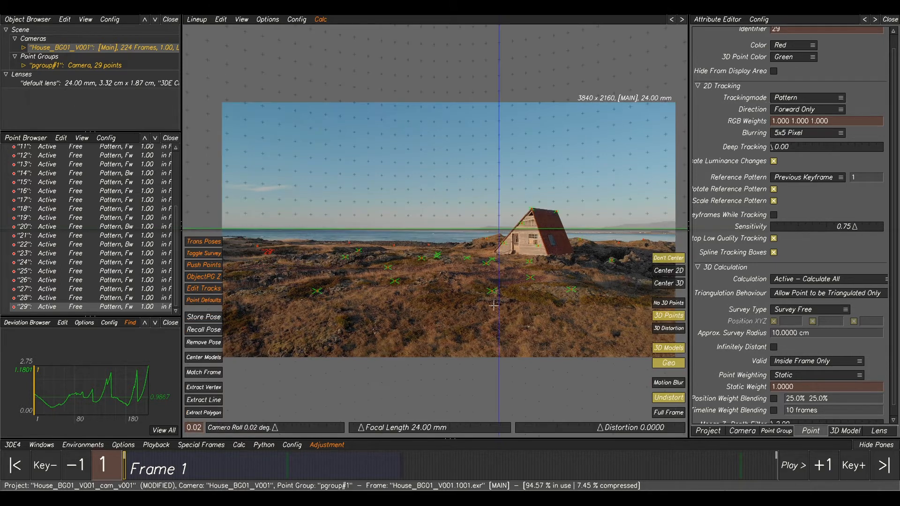
pyautogui.moveTo(140, 471); pyautogui.dragTo(354, 475)
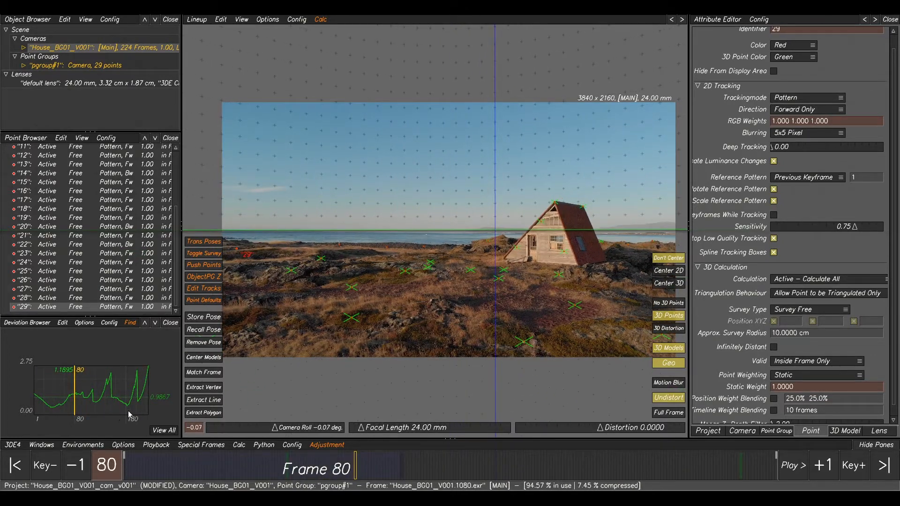
# - Show point deviation curves for active points only and fit the graph to examine their peaks
pyautogui.keyDown('ctrl'); pyautogui.moveTo(112, 408); pyautogui.dragTo(116, 393, button='right'); pyautogui.keyUp('ctrl')
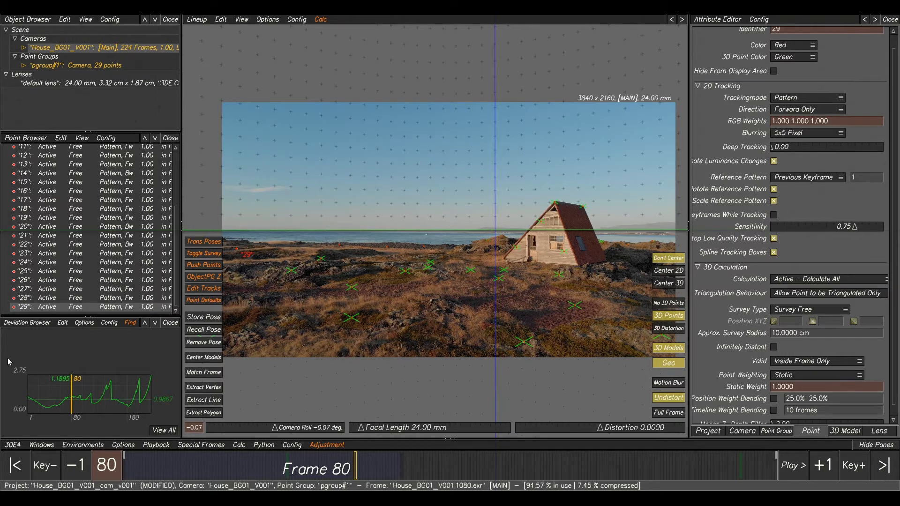
pyautogui.click(31, 323)
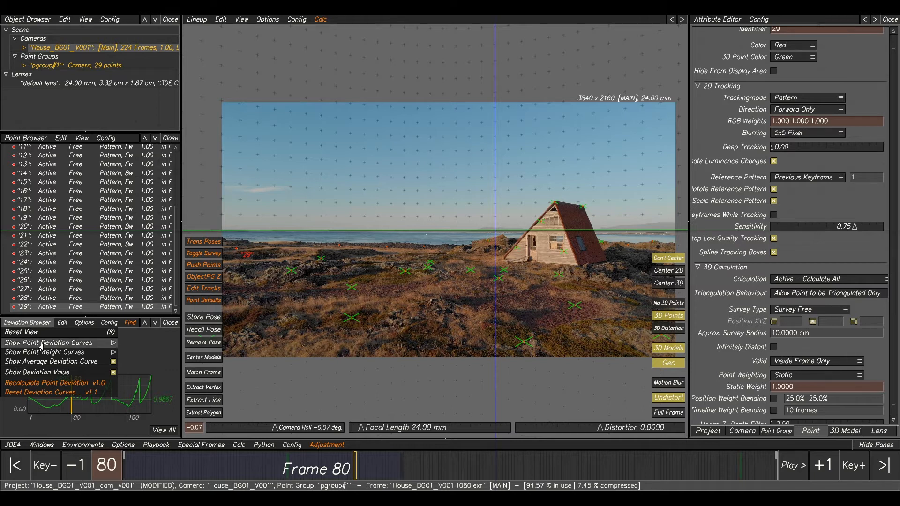
pyautogui.moveTo(42, 345)
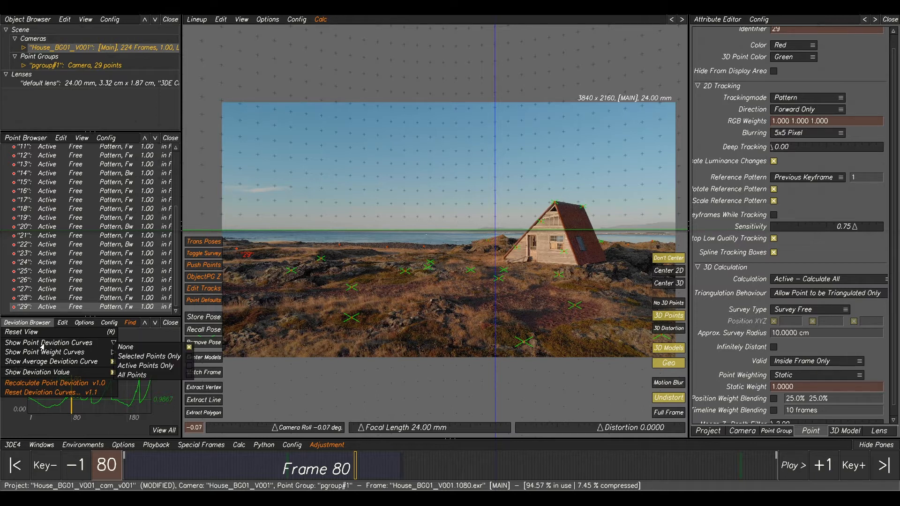
pyautogui.click(141, 365)
pyautogui.moveTo(131, 407); pyautogui.dragTo(124, 360, button='right')
pyautogui.moveTo(78, 407); pyautogui.dragTo(114, 398, button='right')
pyautogui.moveTo(143, 388); pyautogui.dragTo(107, 382, button='middle')
pyautogui.moveTo(124, 401); pyautogui.dragTo(100, 398, button='right')
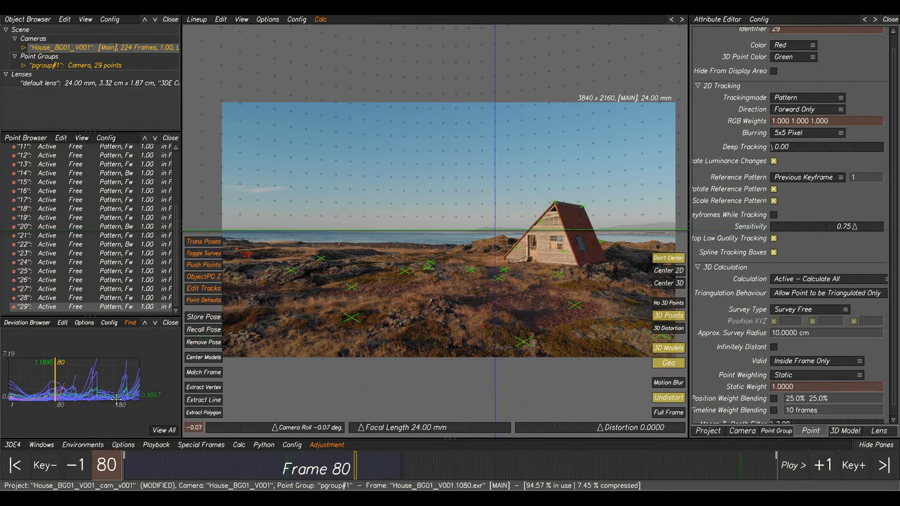
pyautogui.moveTo(100, 396); pyautogui.dragTo(115, 391, button='middle')
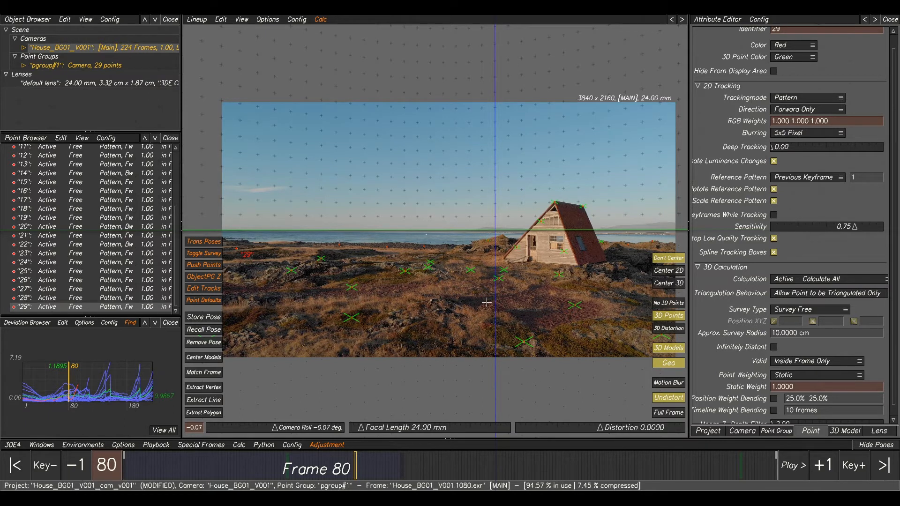
# - Set the default lens's focal length from Fixed to Adjust
pyautogui.click(879, 432)
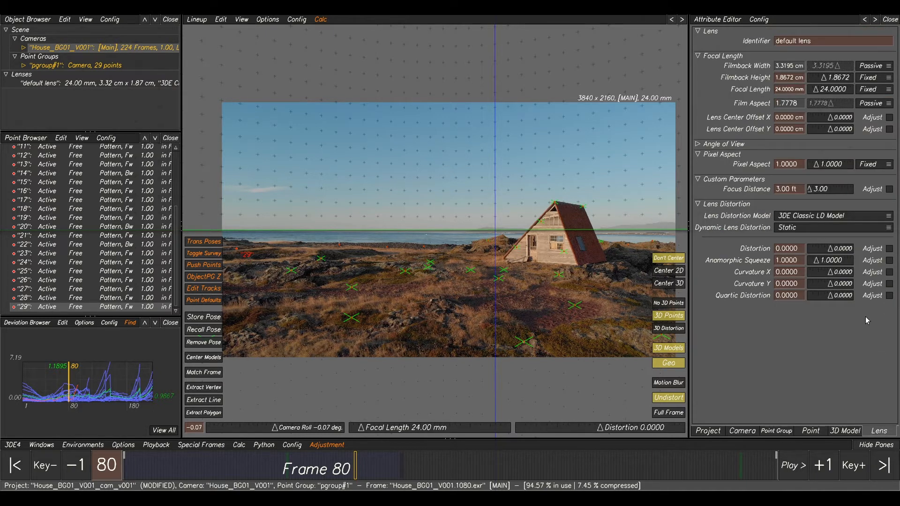
pyautogui.click(873, 92)
pyautogui.click(873, 105)
# - Adjust the default lens's focal length in the Parameter Adjustment window with the Adaptive method and transfer the best parameters to the project
pyautogui.click(39, 445)
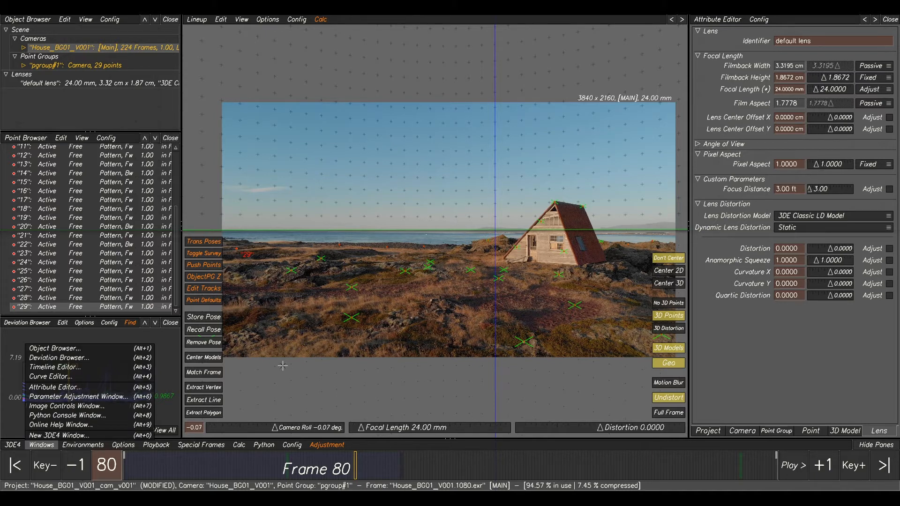
pyautogui.moveTo(899, 235)
pyautogui.mouseDown()
pyautogui.moveTo(596, 90)
pyautogui.moveTo(488, 50)
pyautogui.mouseUp()
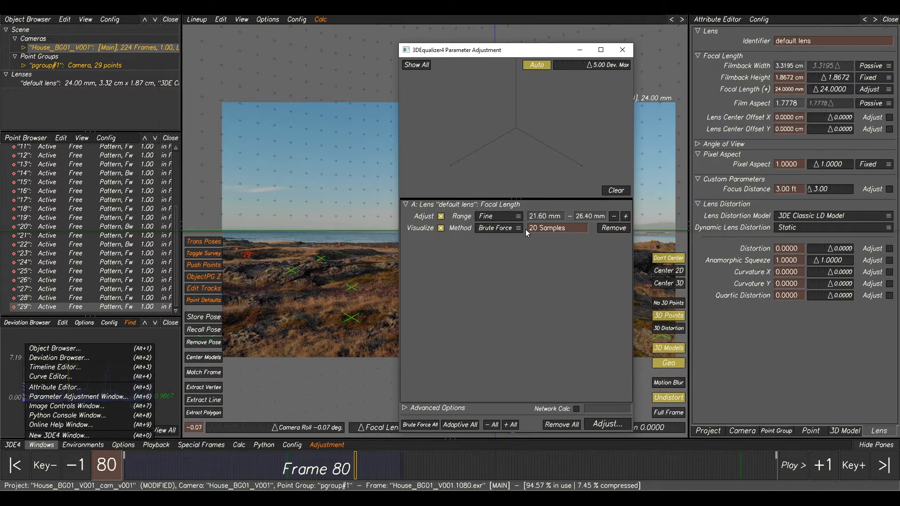
pyautogui.click(497, 232)
pyautogui.click(497, 238)
pyautogui.click(606, 424)
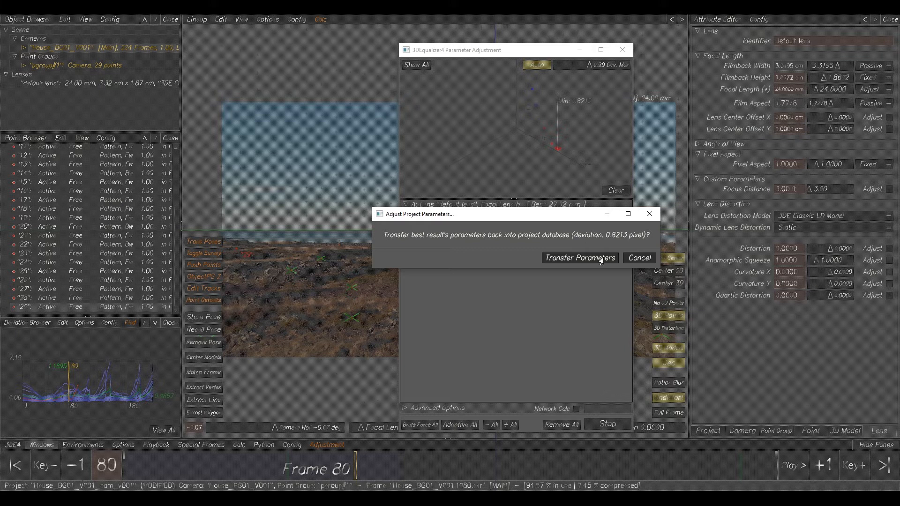
pyautogui.click(600, 258)
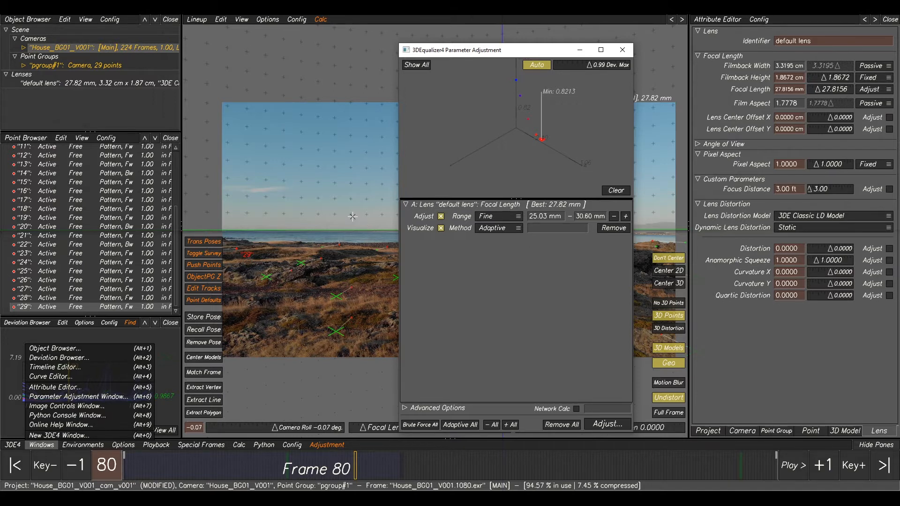
# - Recalculate the camera from all points, use the result, and check the solved points by scrubbing to frame 65
pyautogui.click(623, 50)
pyautogui.hotkey('alt', 'c')
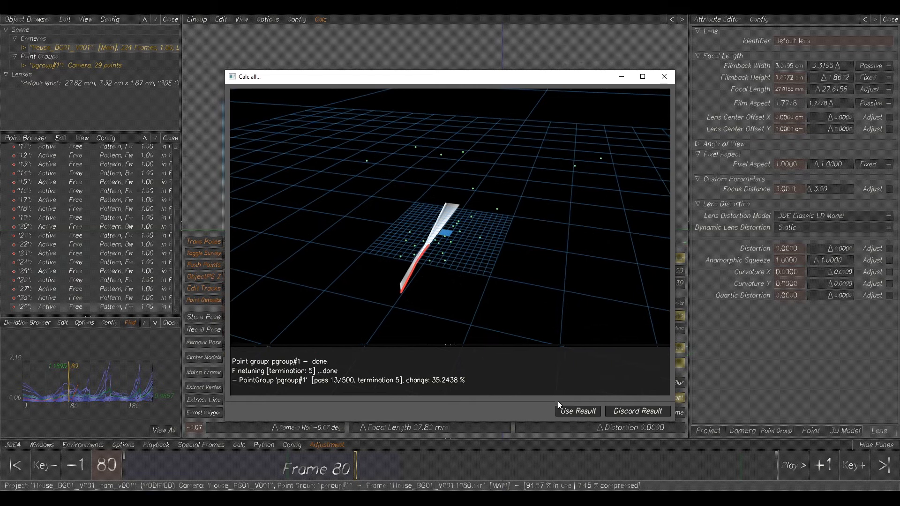
pyautogui.click(577, 411)
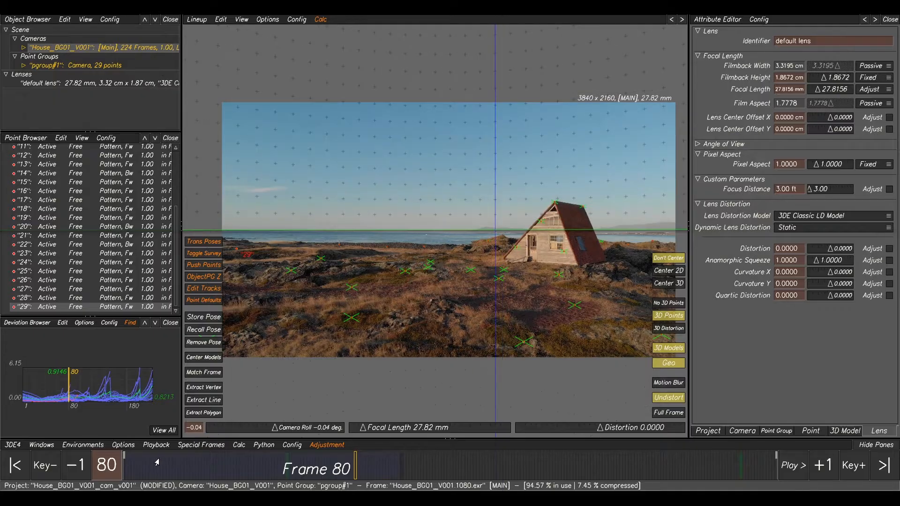
pyautogui.moveTo(289, 467); pyautogui.dragTo(320, 469)
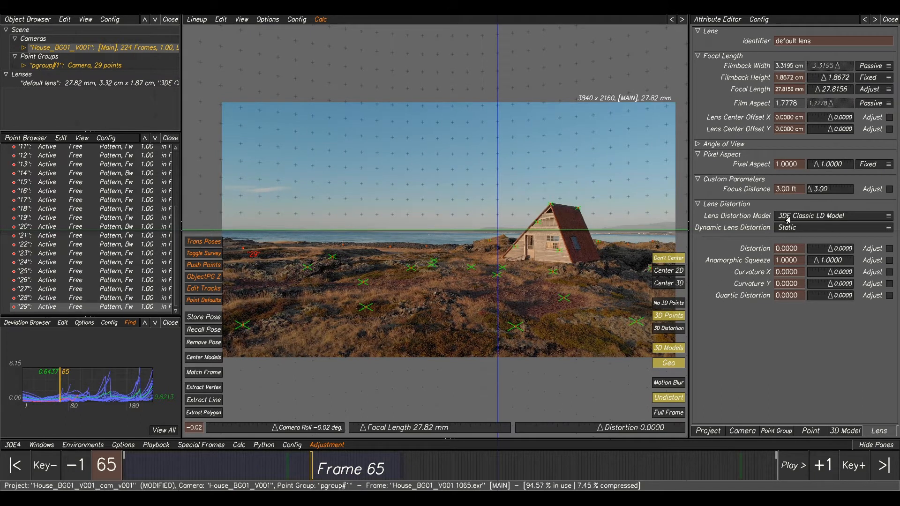
# - Enable adjustment of the lens's Distortion and Quartic Distortion and bring up the Parameter Adjustment window
pyautogui.click(889, 249)
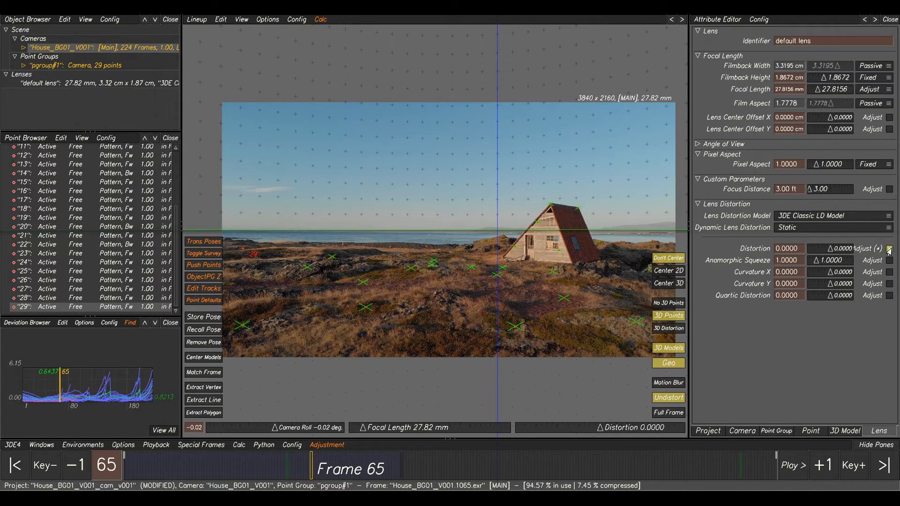
pyautogui.click(889, 296)
pyautogui.moveTo(427, 499)
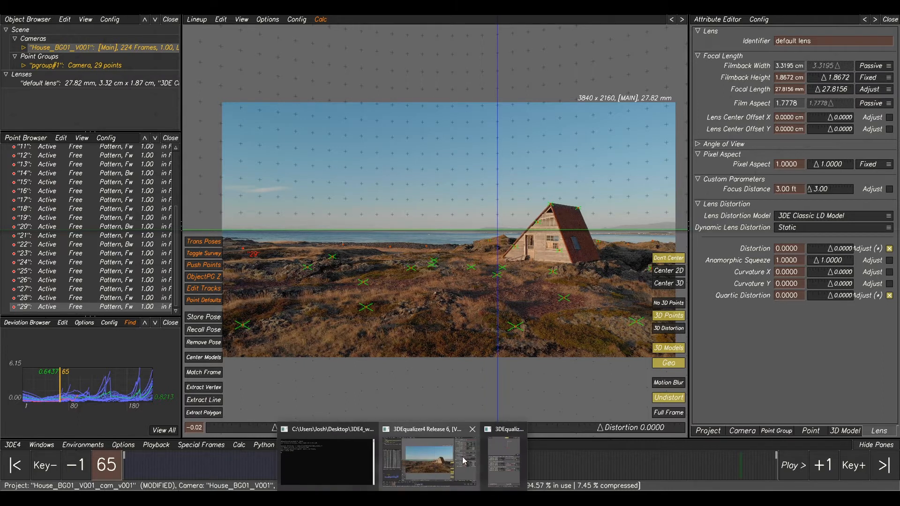
pyautogui.click(488, 462)
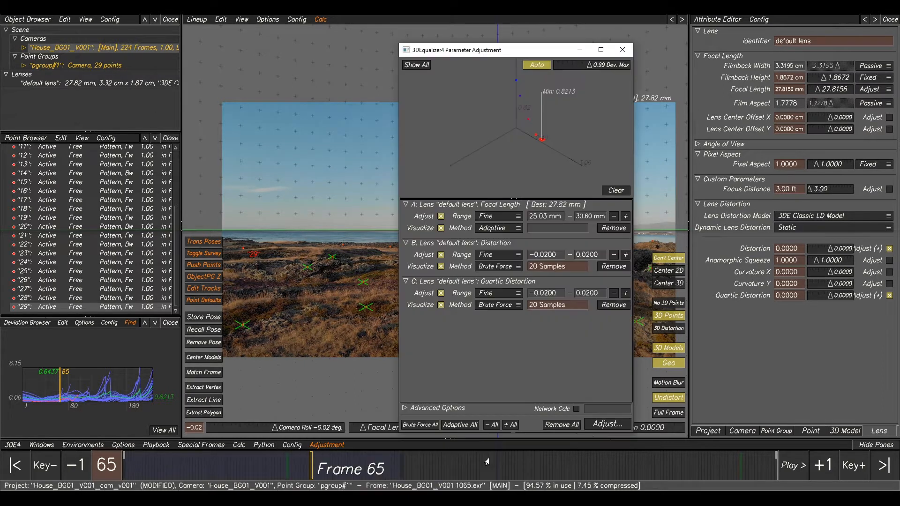
# - Adjust only the Distortion parameter with the Adaptive method, excluding Focal Length and Quartic Distortion, and transfer the best parameters
pyautogui.click(440, 216)
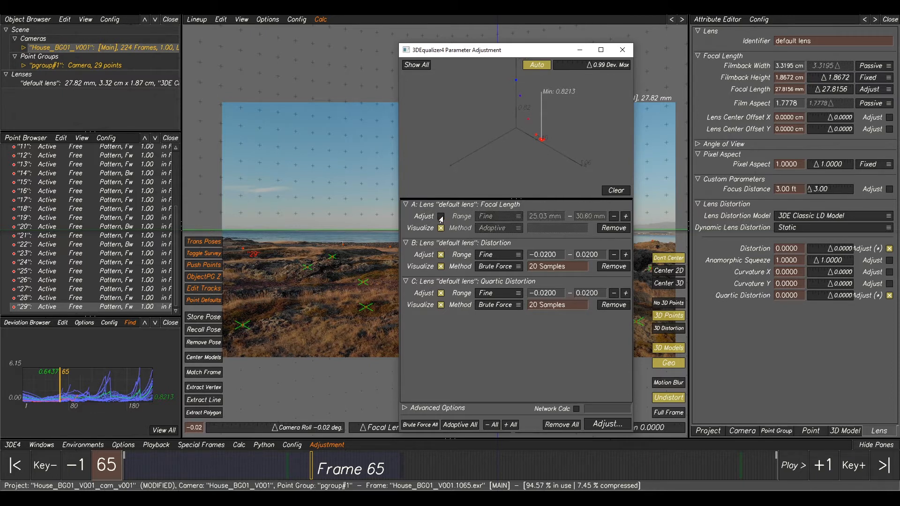
pyautogui.click(440, 293)
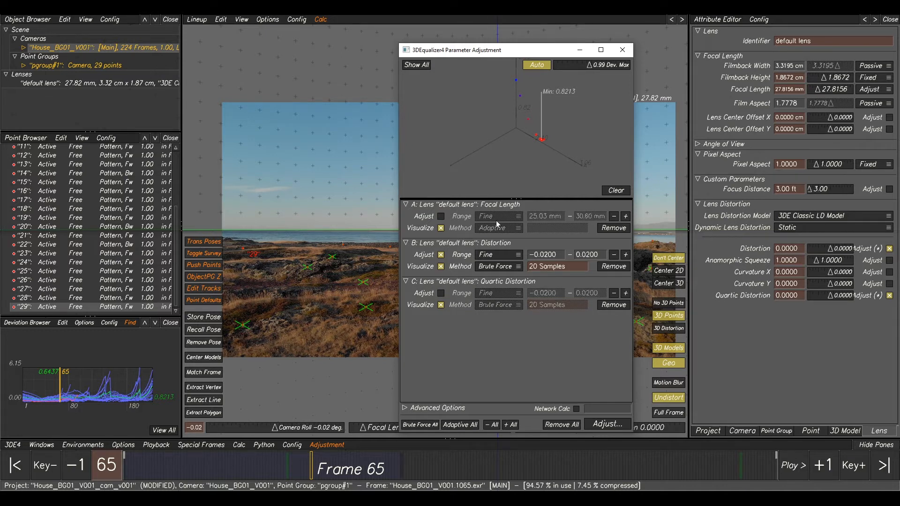
pyautogui.click(493, 267)
pyautogui.click(497, 277)
pyautogui.click(607, 423)
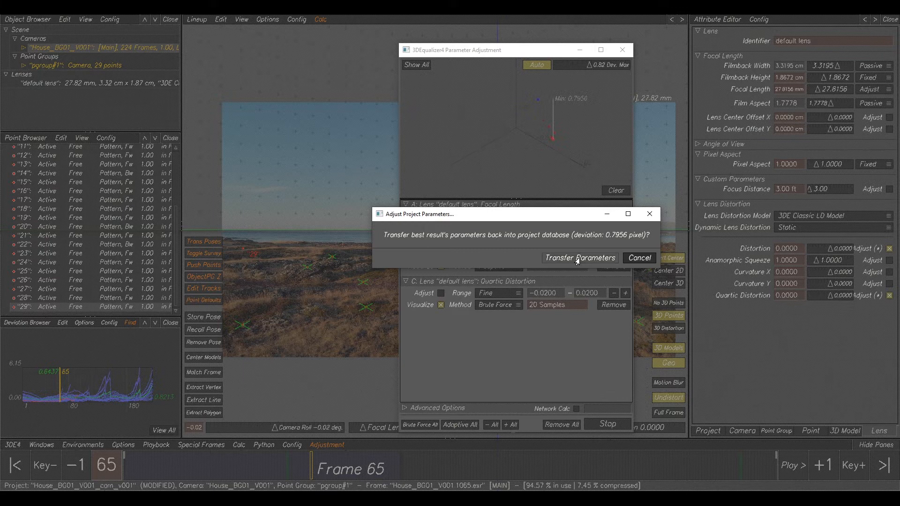
pyautogui.click(577, 259)
# - Recalculate the camera with the adjusted distortion and use the result
pyautogui.click(348, 185)
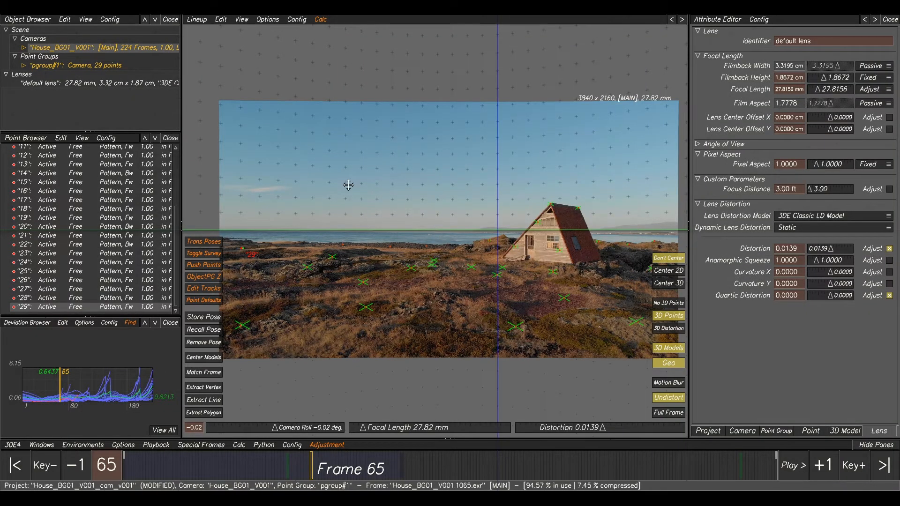
pyautogui.hotkey('alt', 'c')
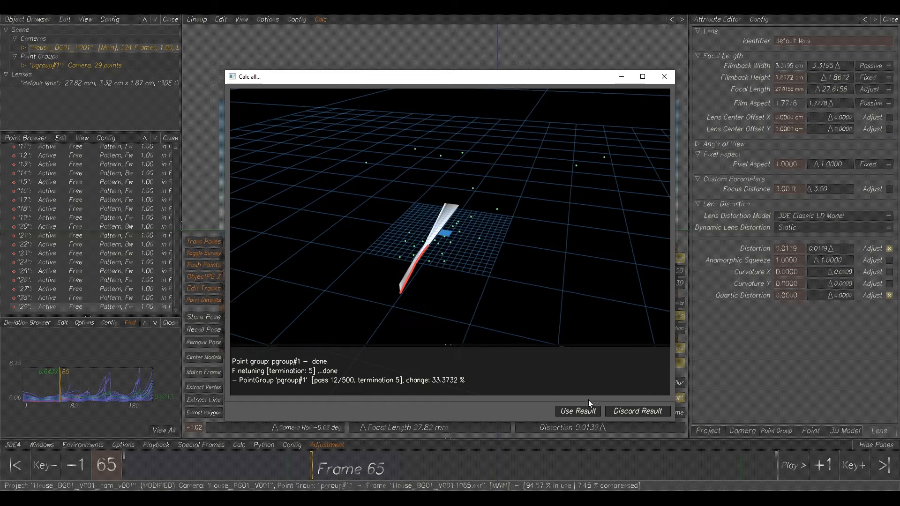
pyautogui.click(578, 411)
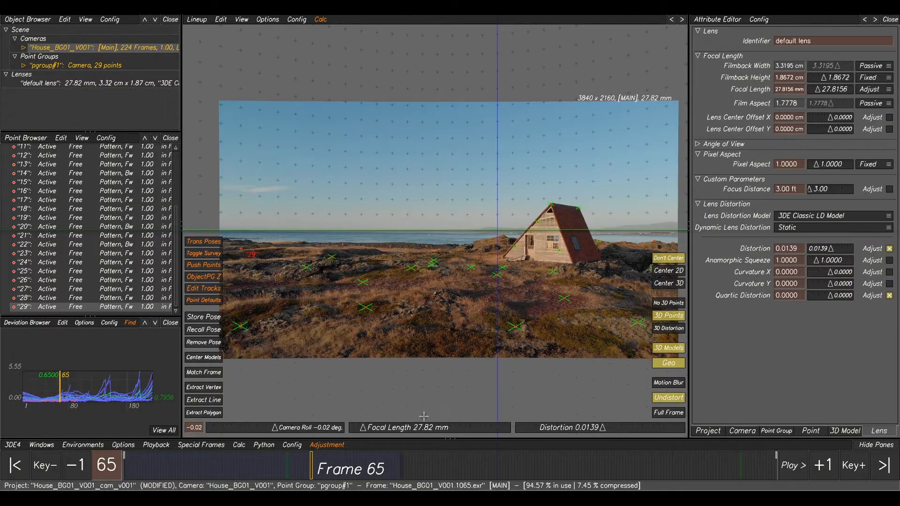
# - Adjust only the Quartic Distortion parameter with the Adaptive method, excluding Distortion, and transfer the best parameters
pyautogui.click(476, 459)
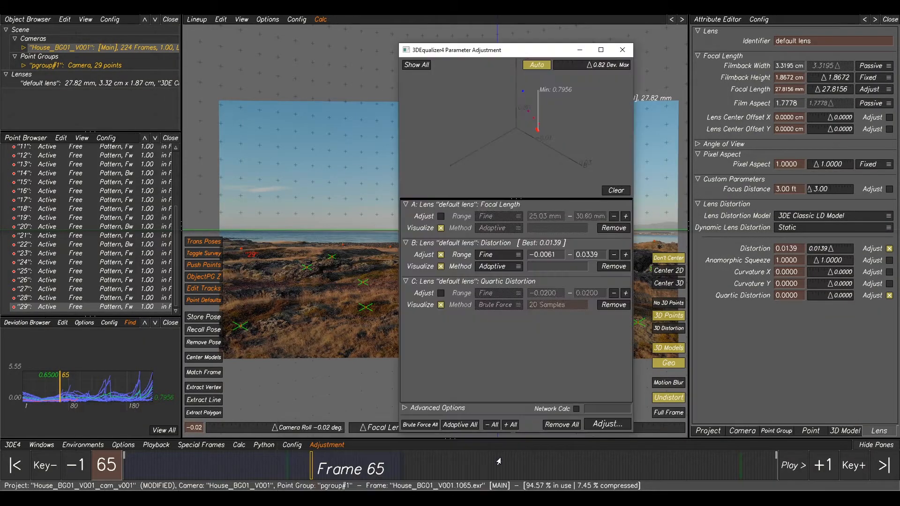
pyautogui.click(440, 254)
pyautogui.click(441, 293)
pyautogui.click(493, 307)
pyautogui.click(495, 315)
pyautogui.click(605, 424)
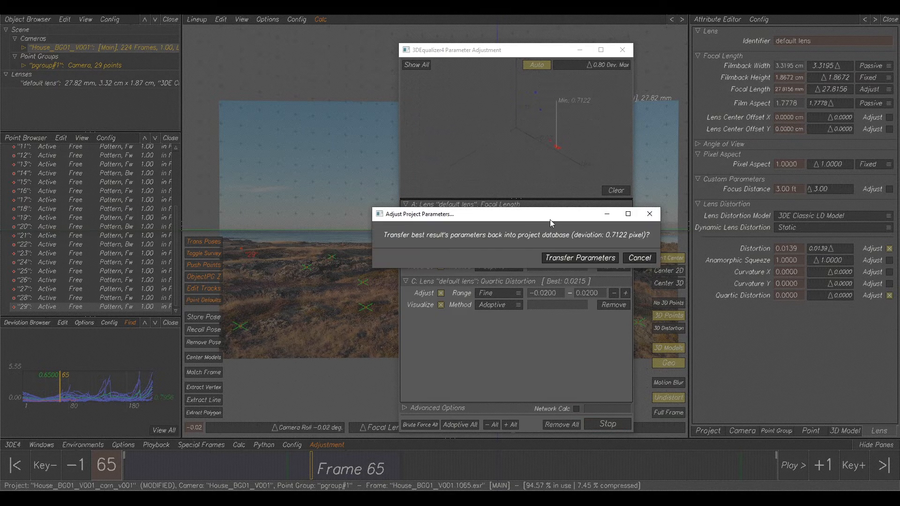
pyautogui.click(581, 257)
# - Recalculate the camera with the adjusted quartic distortion, use the result, and examine the enlarged deviation curves
pyautogui.moveTo(477, 57); pyautogui.dragTo(871, 76)
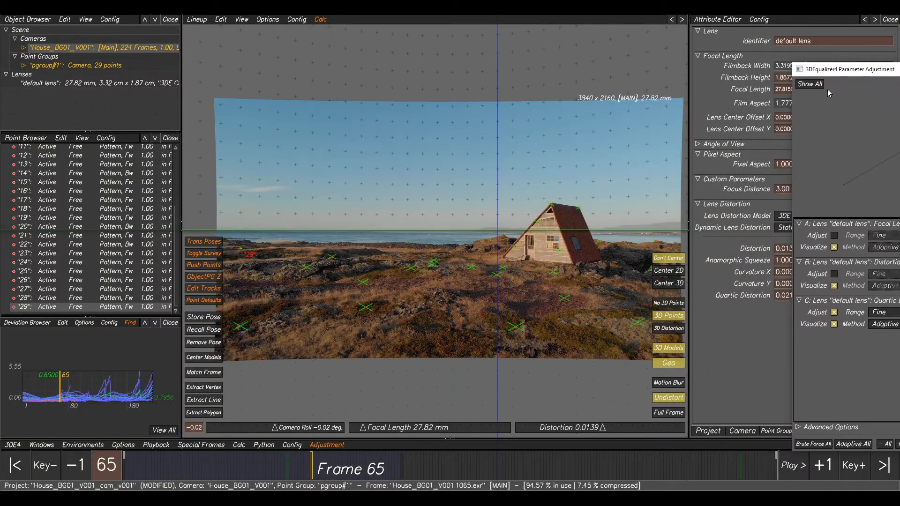
pyautogui.click(384, 235)
pyautogui.hotkey('alt', 'c')
pyautogui.scroll(-6, 475, 290)
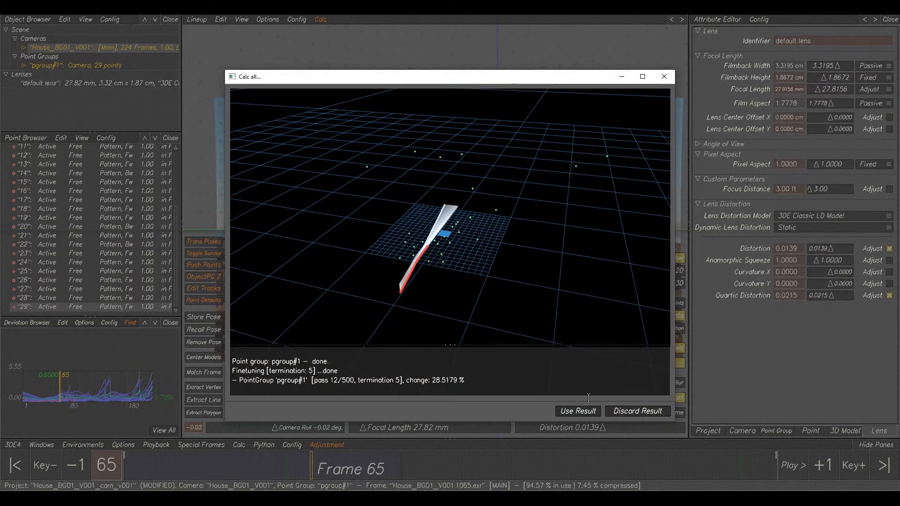
pyautogui.click(577, 411)
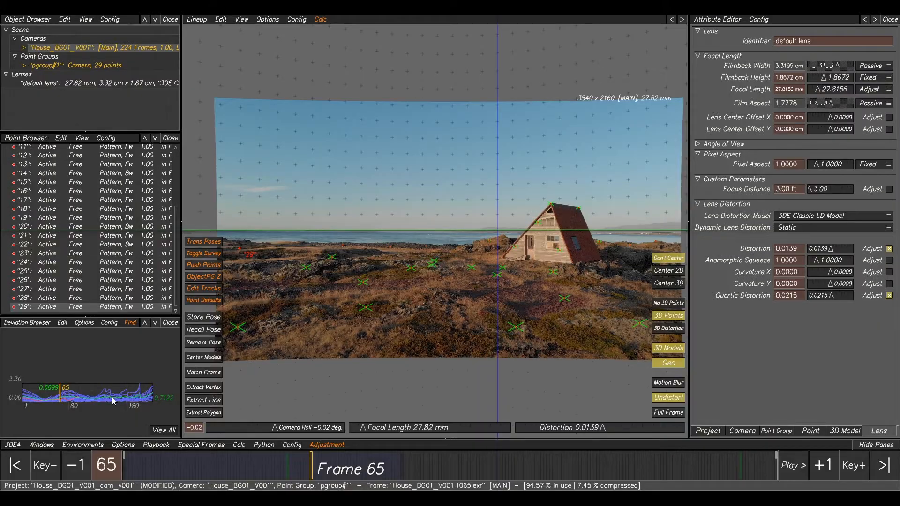
pyautogui.keyDown('alt'); pyautogui.moveTo(125, 391); pyautogui.dragTo(122, 418, button='right'); pyautogui.keyUp('alt')
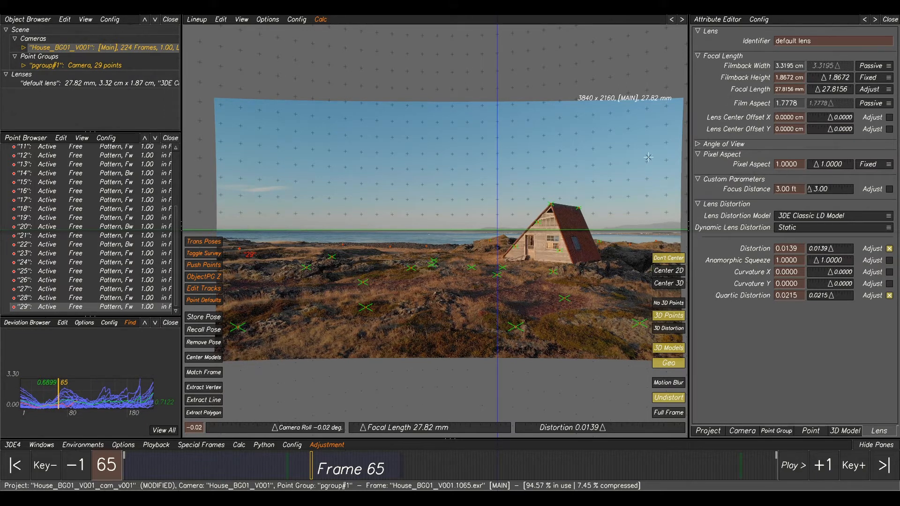
# - Adjust only the Focal Length again with the Adaptive method, excluding Quartic Distortion, and transfer the best parameters
pyautogui.hotkey('alt', 'a')
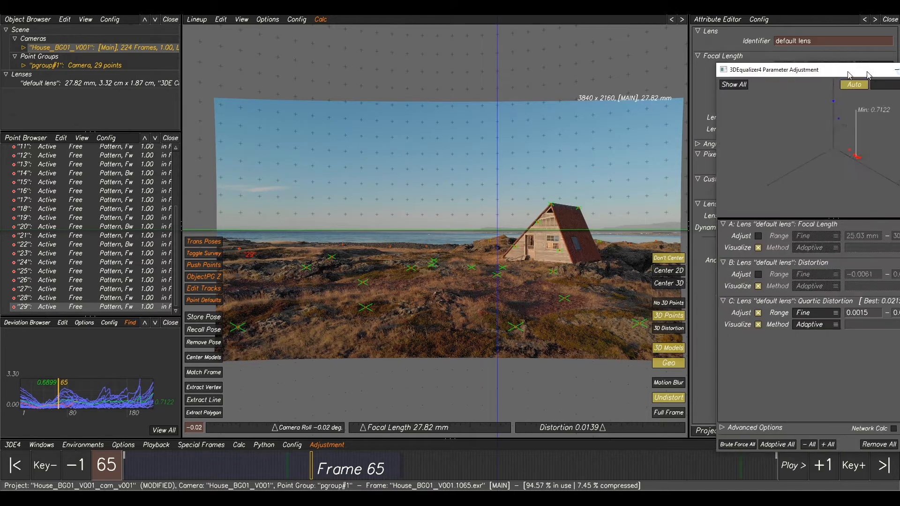
pyautogui.moveTo(864, 63); pyautogui.dragTo(625, 52)
pyautogui.click(516, 292)
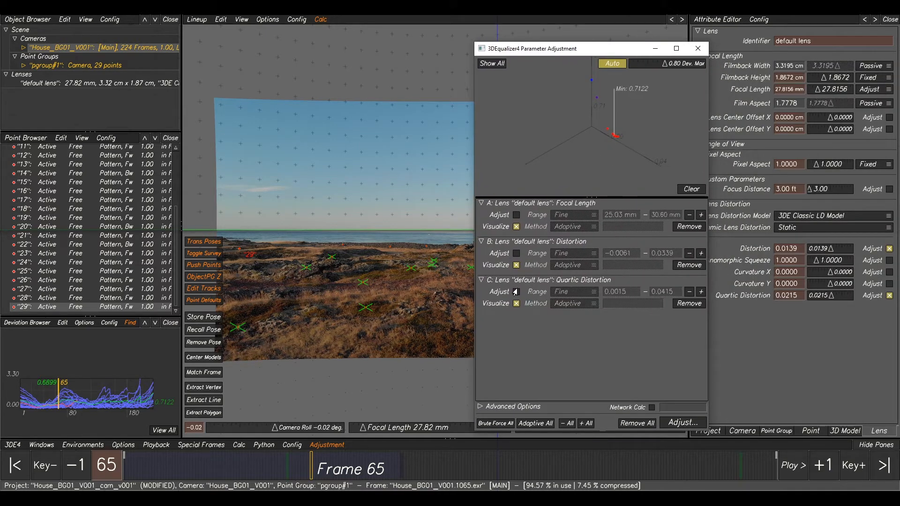
pyautogui.click(516, 216)
pyautogui.click(682, 423)
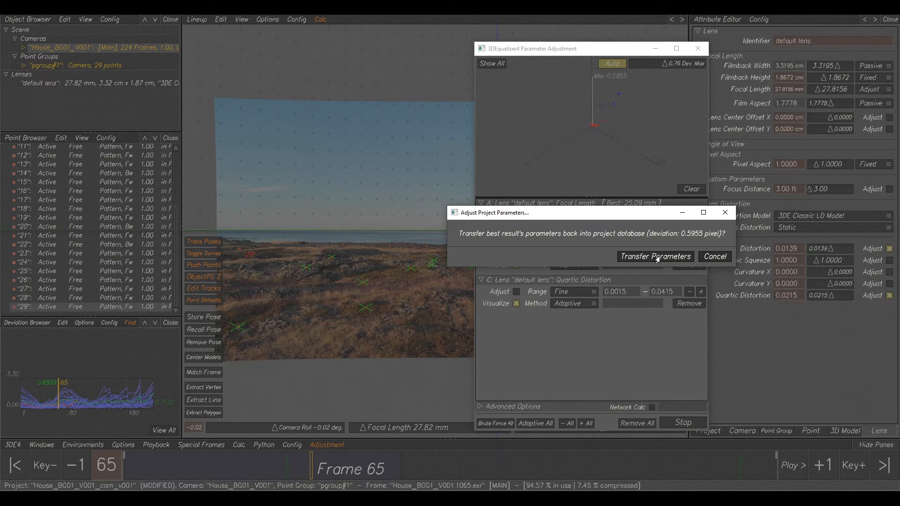
pyautogui.click(655, 257)
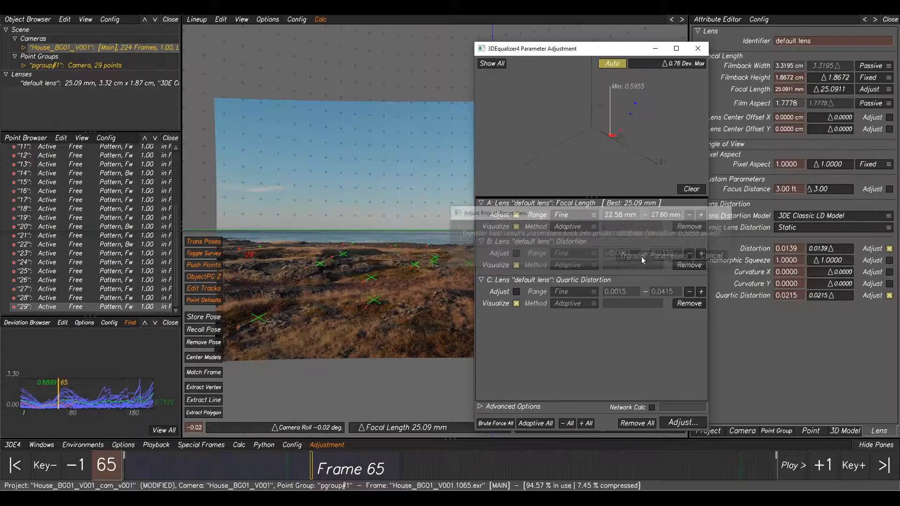
# - Recalculate the camera with the new focal length, use the result, and review the solved points by playback and scrubbing to frame 83
pyautogui.hotkey('alt', 'c')
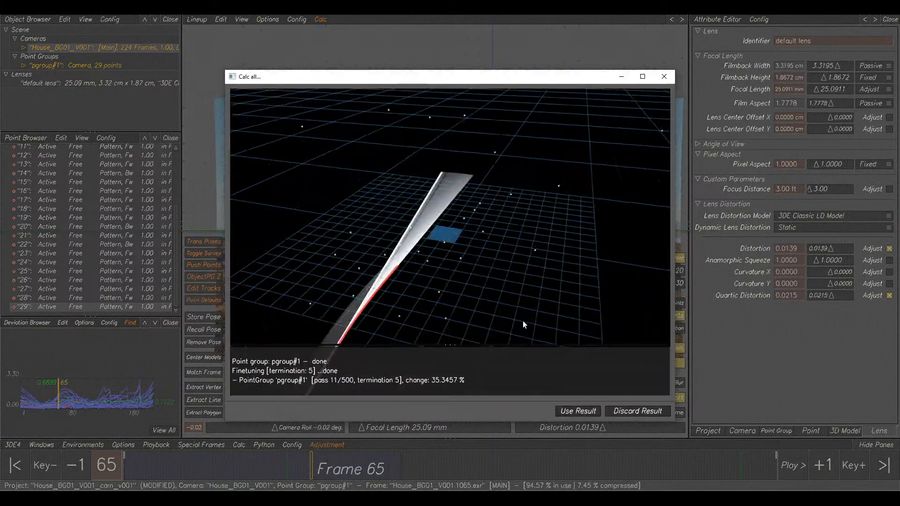
pyautogui.click(586, 413)
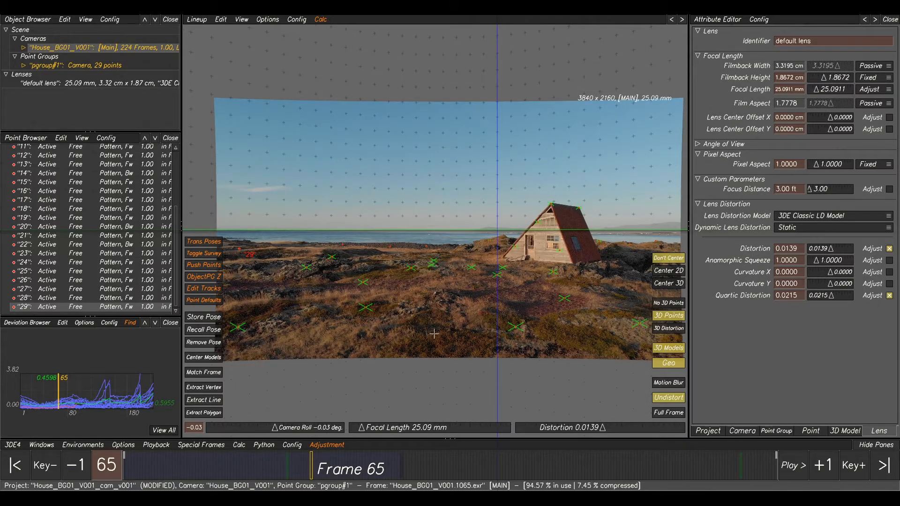
pyautogui.press('space')
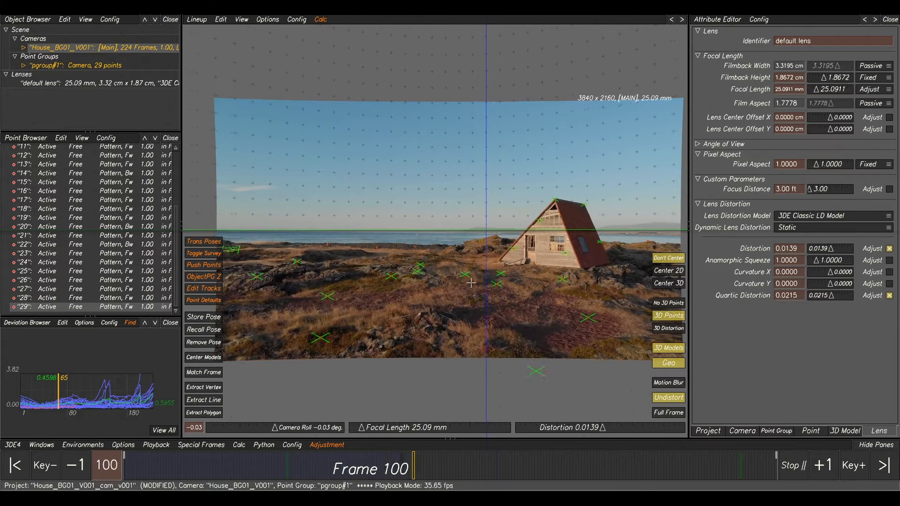
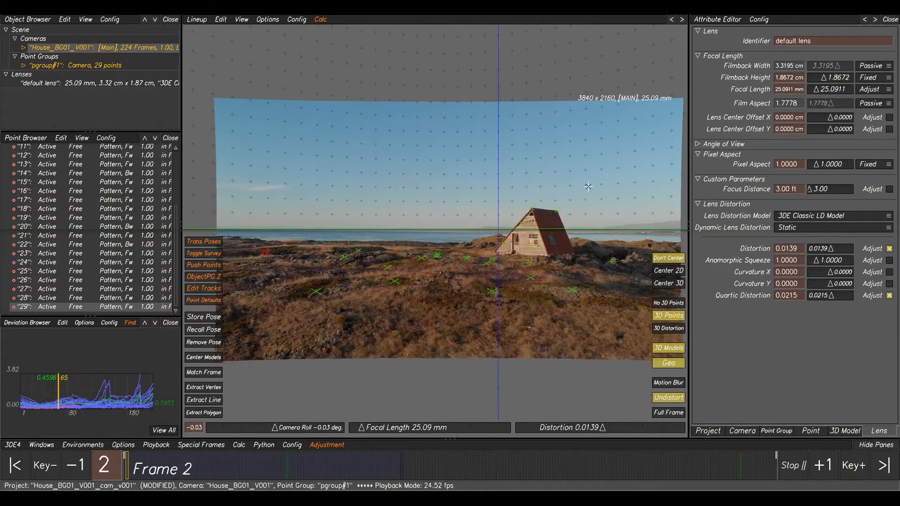
pyautogui.press('space')
pyautogui.moveTo(215, 470); pyautogui.dragTo(364, 469)
# - Select point 18 by its deviation peak near frame 140, go to frame 103, and inspect it closely with Center 2D on
pyautogui.scroll(3, 134, 400)
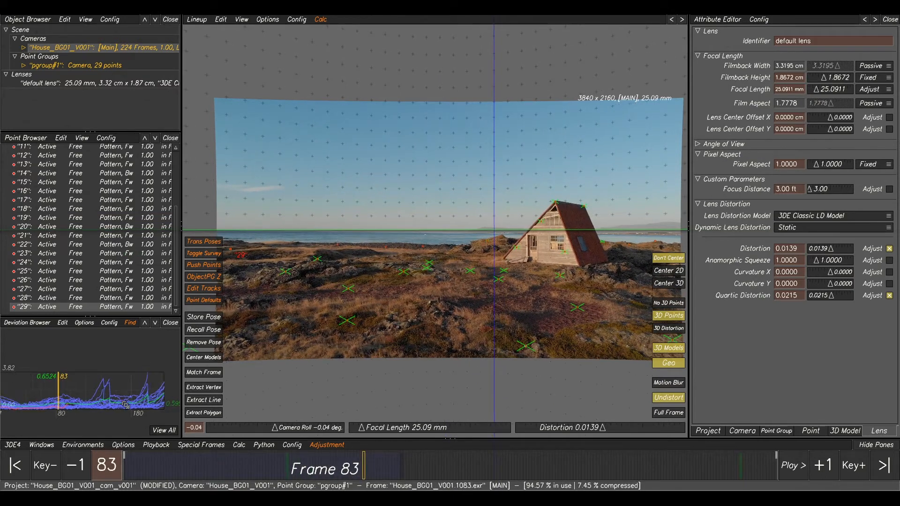
pyautogui.click(93, 377)
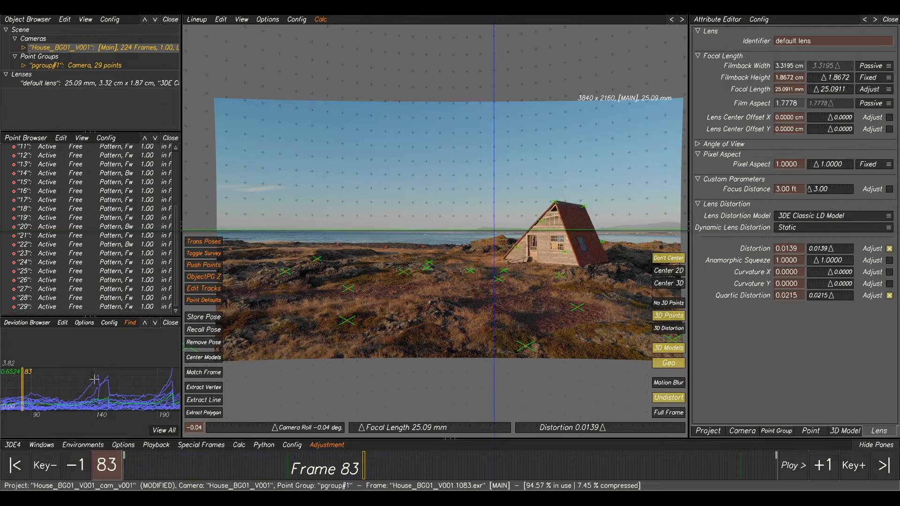
pyautogui.click(96, 381)
pyautogui.moveTo(369, 475)
pyautogui.mouseDown()
pyautogui.moveTo(340, 475)
pyautogui.moveTo(422, 476)
pyautogui.mouseUp()
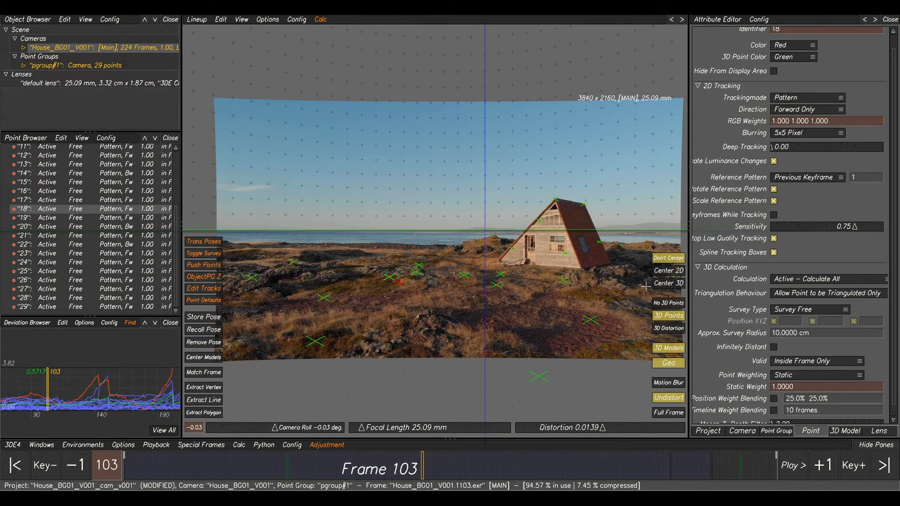
pyautogui.click(666, 270)
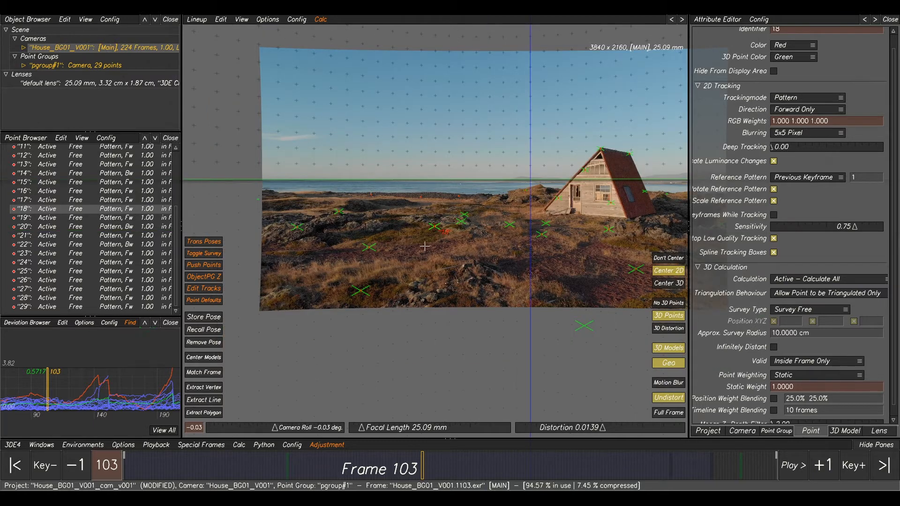
pyautogui.scroll(6, 441, 225)
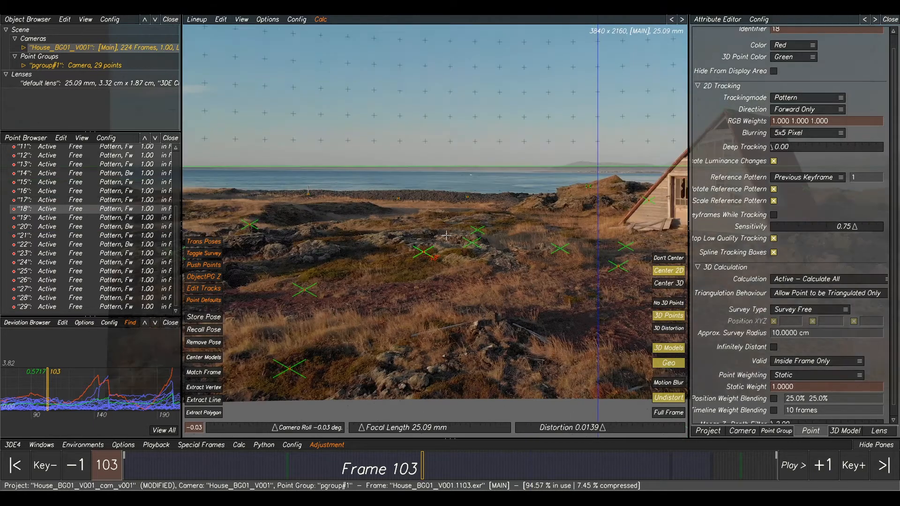
# - Review the solved points by scrubbing back to frame 26 and forward to frame 205, and switch to the Manual Tracking view
pyautogui.moveTo(396, 469)
pyautogui.mouseDown()
pyautogui.moveTo(286, 466)
pyautogui.moveTo(718, 457)
pyautogui.moveTo(307, 457)
pyautogui.moveTo(195, 430)
pyautogui.mouseUp()
pyautogui.scroll(-5, 375, 299)
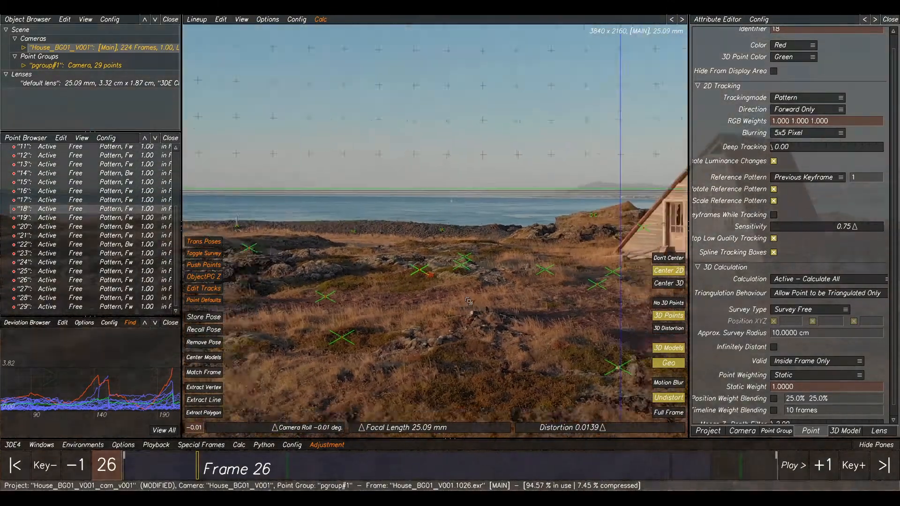
pyautogui.moveTo(336, 459); pyautogui.dragTo(720, 470)
pyautogui.press('F2')
pyautogui.moveTo(462, 245); pyautogui.dragTo(392, 249, button='middle')
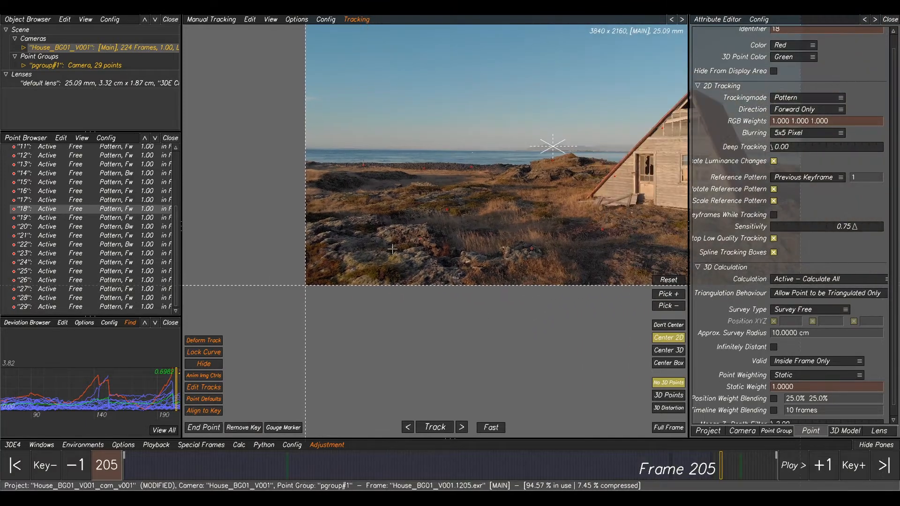
# - At frame 1, add a forward-tracked point on the rocky ground in the middle of the shot, track it, and end it at frame 190
pyautogui.moveTo(712, 472); pyautogui.dragTo(71, 468)
pyautogui.scroll(5, 471, 248)
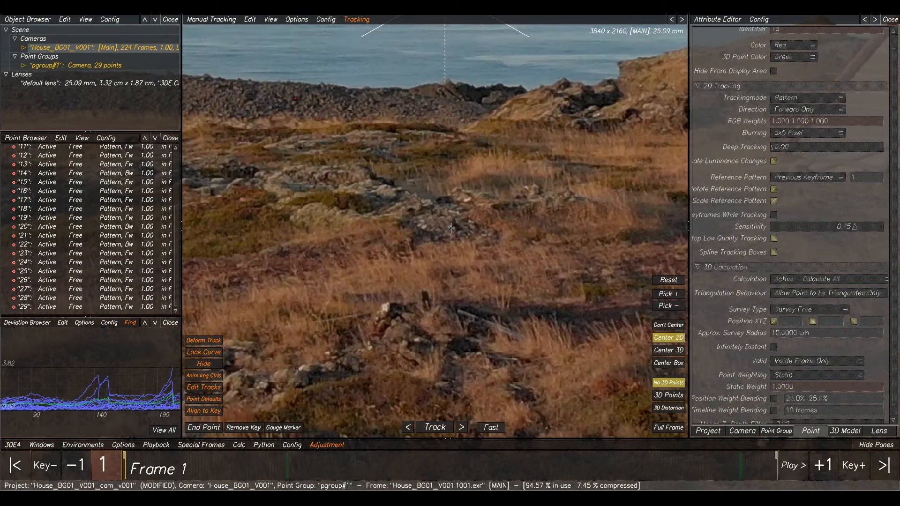
pyautogui.keyDown('ctrl'); pyautogui.click(451, 228); pyautogui.keyUp('ctrl')
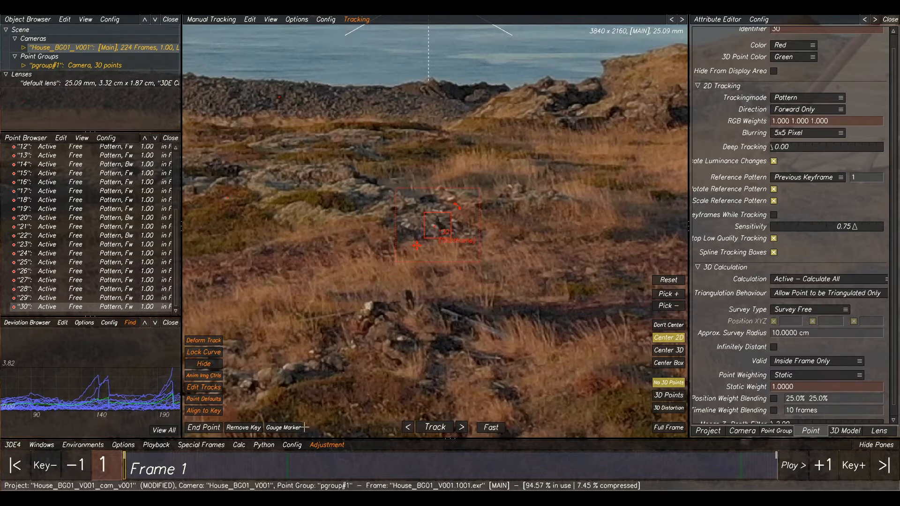
pyautogui.click(428, 427)
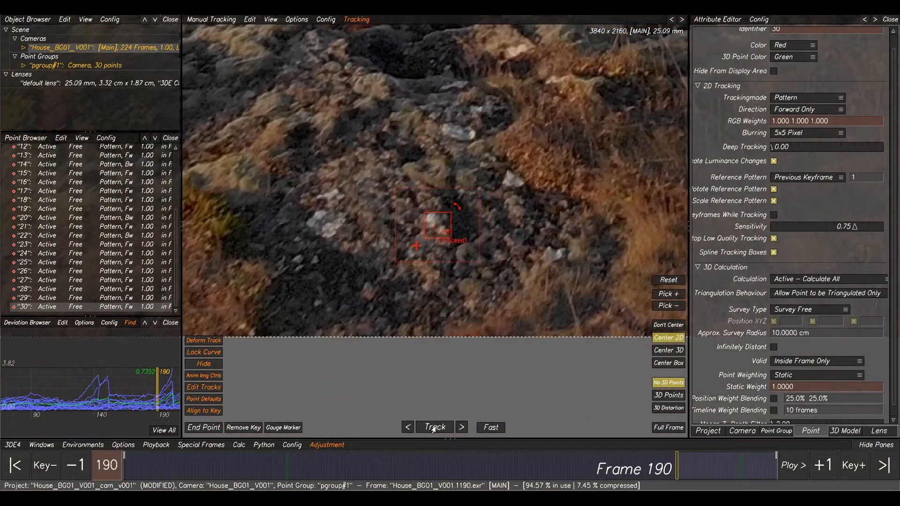
pyautogui.click(201, 430)
# - Go to the last frame, 224, and add a Backward Only tracking point on the shadowed foreground ground near the house
pyautogui.moveTo(339, 343); pyautogui.dragTo(609, 258, button='right')
pyautogui.moveTo(659, 254); pyautogui.dragTo(506, 321, button='middle')
pyautogui.moveTo(679, 470); pyautogui.dragTo(800, 475)
pyautogui.moveTo(356, 266); pyautogui.dragTo(508, 262, button='middle')
pyautogui.scroll(3, 504, 256)
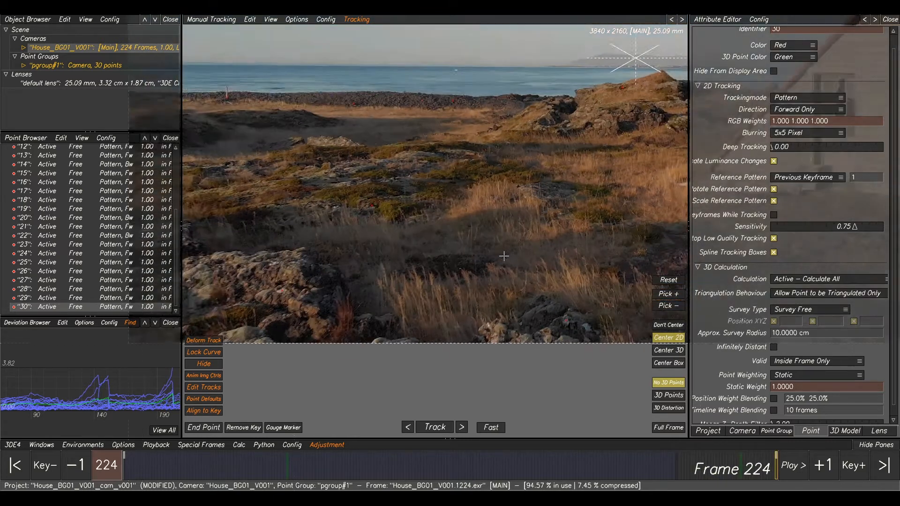
pyautogui.scroll(2, 464, 253)
pyautogui.moveTo(510, 228); pyautogui.dragTo(439, 233, button='middle')
pyautogui.moveTo(574, 238); pyautogui.dragTo(409, 182, button='middle')
pyautogui.moveTo(479, 251); pyautogui.dragTo(302, 210, button='middle')
pyautogui.moveTo(585, 266); pyautogui.dragTo(485, 264, button='middle')
pyautogui.scroll(2, 464, 262)
pyautogui.keyDown('ctrl'); pyautogui.click(450, 261); pyautogui.keyUp('ctrl')
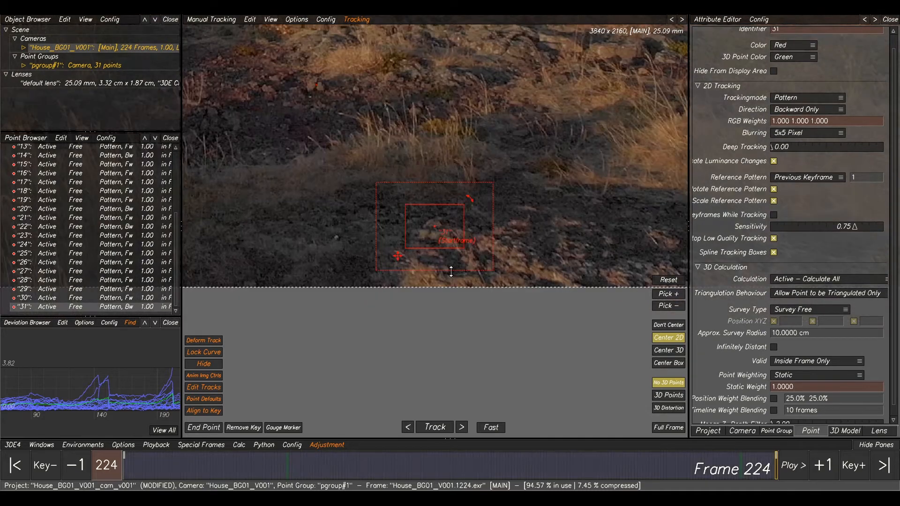
# - Track point 31 backward in several passes and end its track at frame 117
pyautogui.click(440, 428)
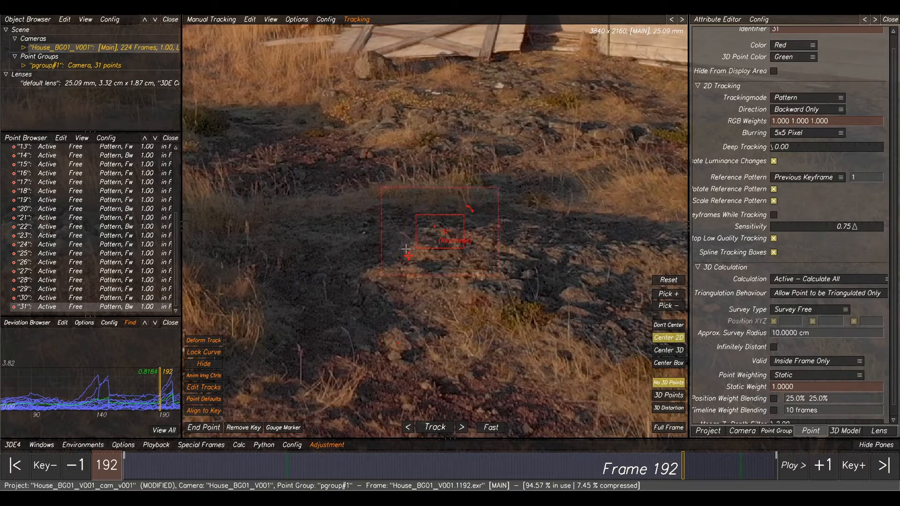
pyautogui.click(435, 428)
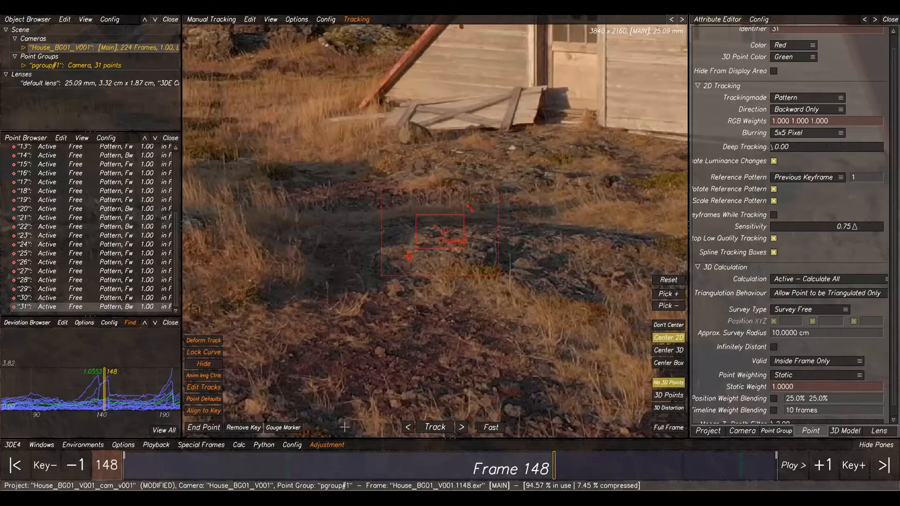
pyautogui.click(430, 427)
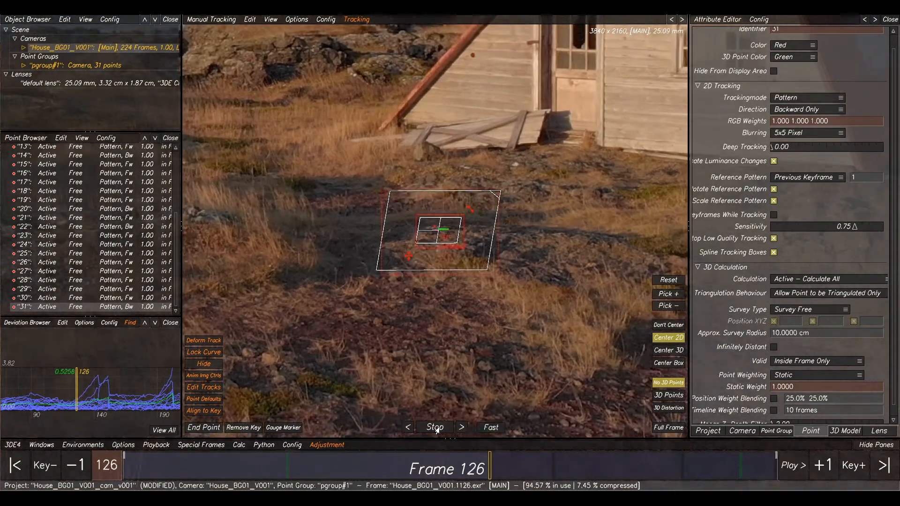
pyautogui.click(209, 428)
# - Recalculate the camera with the two new points, use the result, and inspect the deviation peak near frame 190
pyautogui.scroll(-3, 415, 299)
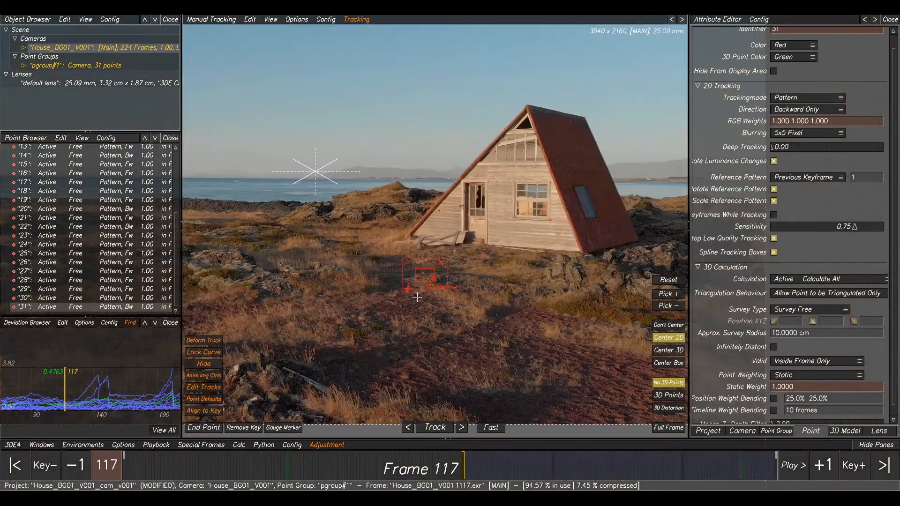
pyautogui.hotkey('alt', 'c')
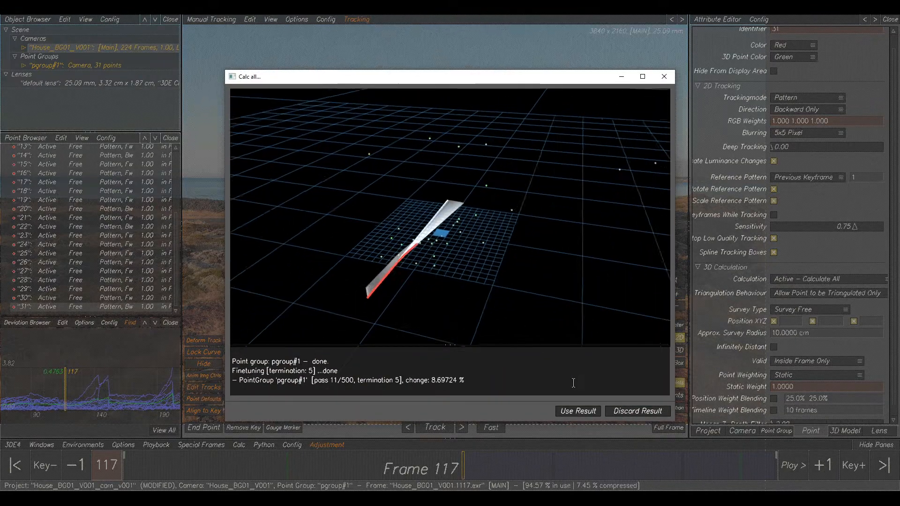
pyautogui.click(578, 411)
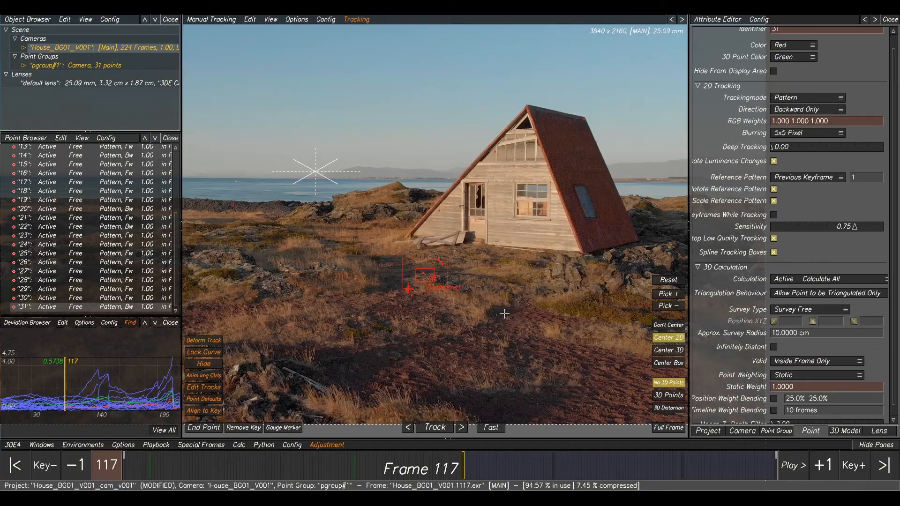
pyautogui.moveTo(158, 380); pyautogui.dragTo(147, 381, button='right')
pyautogui.moveTo(146, 381); pyautogui.dragTo(125, 399, button='middle')
pyautogui.moveTo(125, 399); pyautogui.dragTo(151, 384, button='right')
pyautogui.click(128, 375)
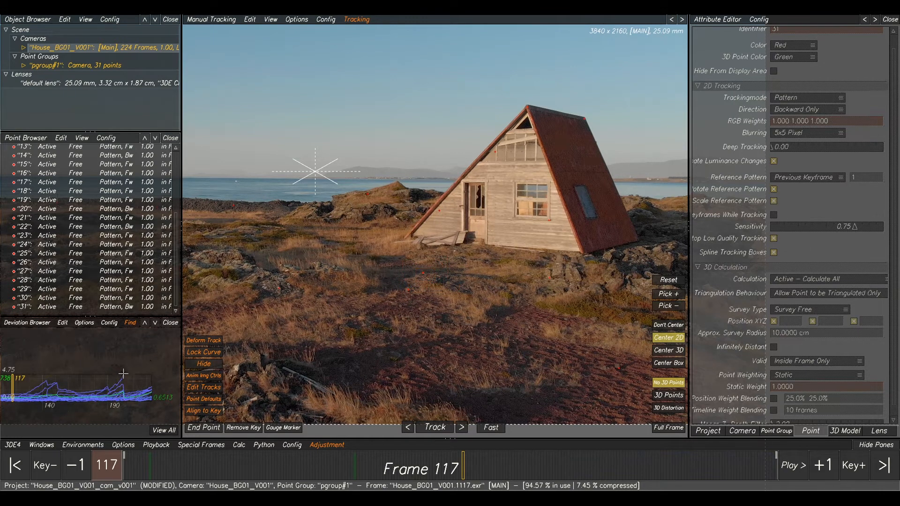
# - At frame 1, add a tracking point on the dark patch beside the mossy rocks and track it forward to frame 197
pyautogui.moveTo(463, 469); pyautogui.dragTo(124, 474)
pyautogui.scroll(6, 321, 427)
pyautogui.click(588, 257)
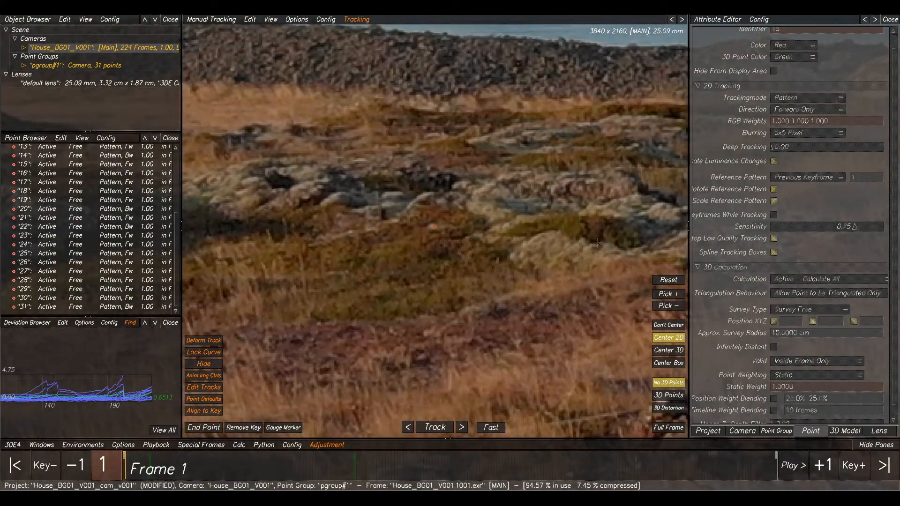
pyautogui.keyDown('ctrl'); pyautogui.click(597, 243); pyautogui.keyUp('ctrl')
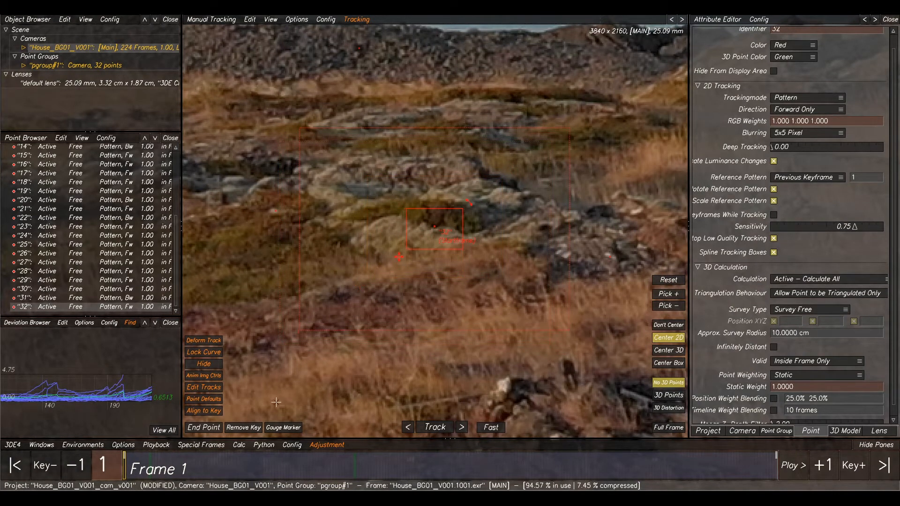
pyautogui.click(435, 427)
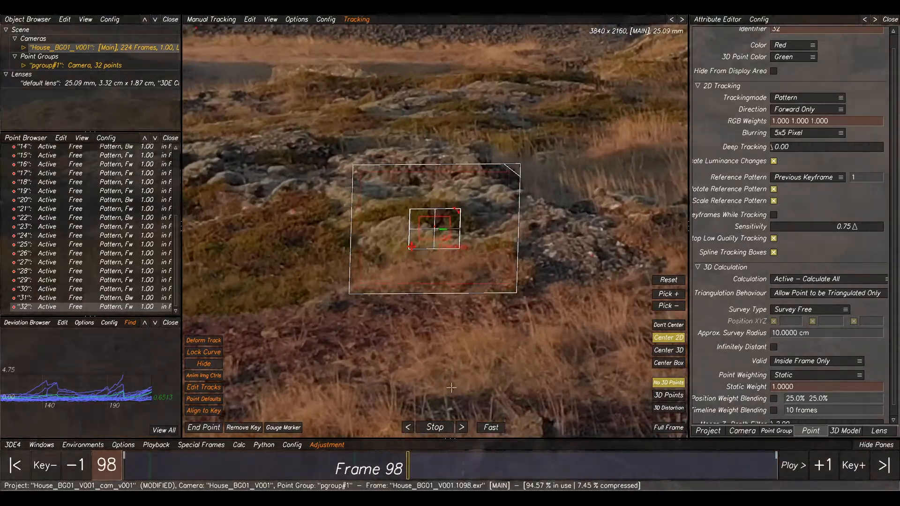
pyautogui.click(440, 427)
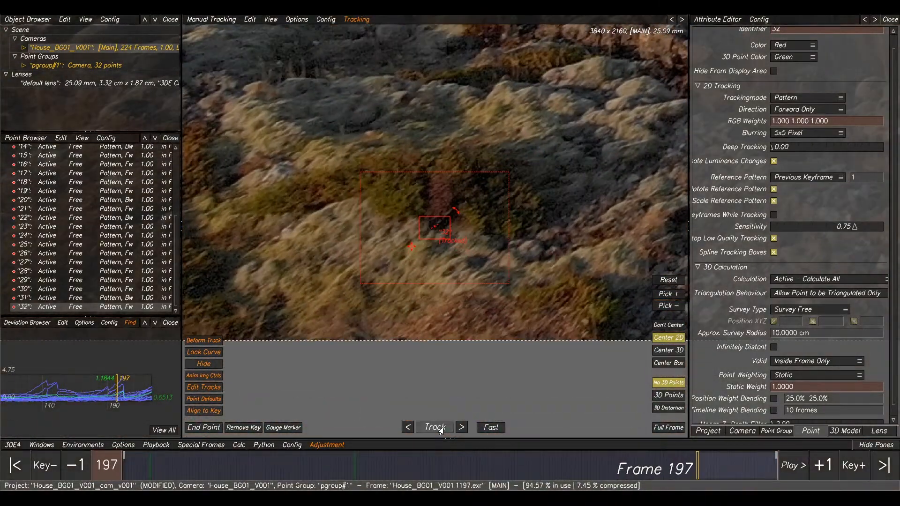
# - Resume tracking point 32 past frame 197 and return to frame 199 to check the track
pyautogui.scroll(-3, 434, 265)
pyautogui.moveTo(441, 237); pyautogui.dragTo(426, 266, button='middle')
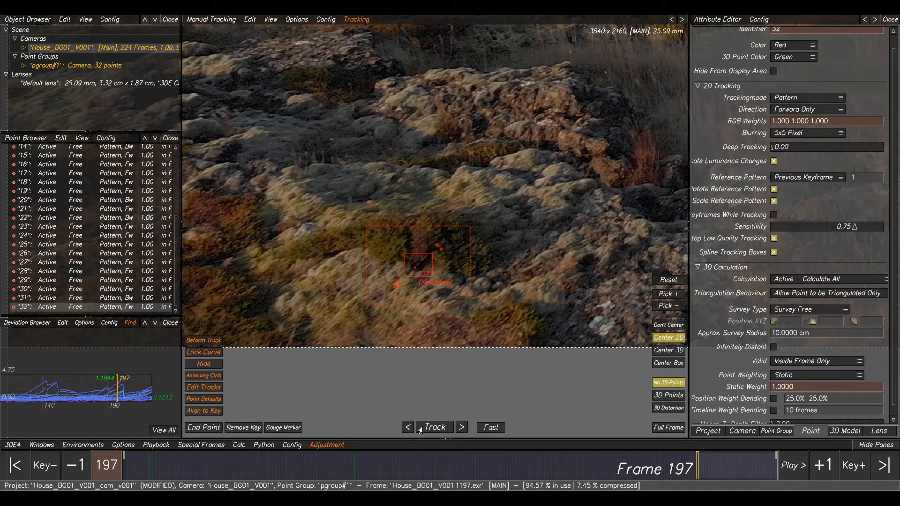
pyautogui.click(434, 428)
pyautogui.moveTo(726, 465); pyautogui.dragTo(703, 466)
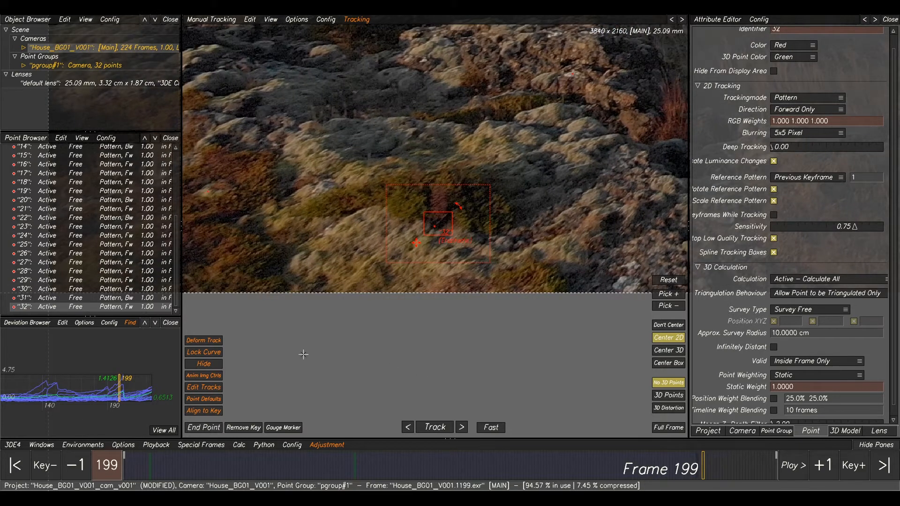
# - Recalculate the camera with point 32 included, use the result, and widen the frame range of the deviation curves
pyautogui.scroll(-5, 303, 355)
pyautogui.hotkey('alt', 'c')
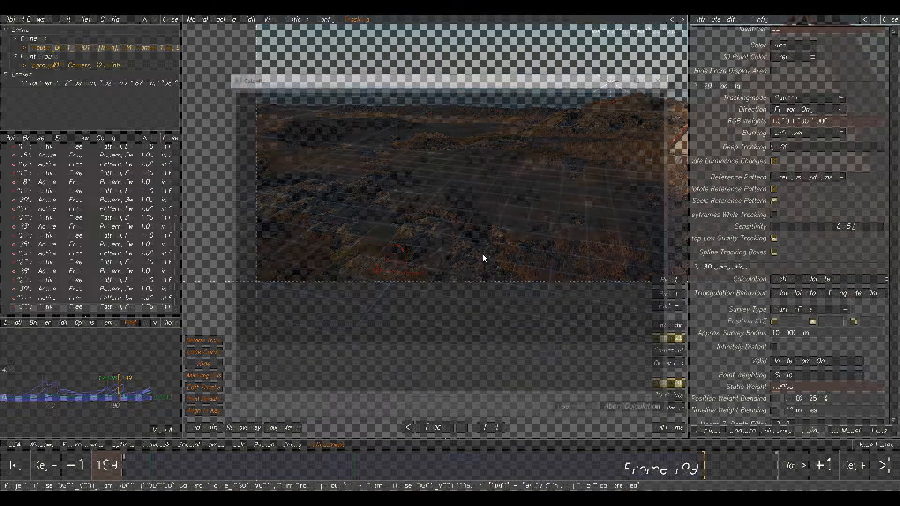
pyautogui.click(586, 411)
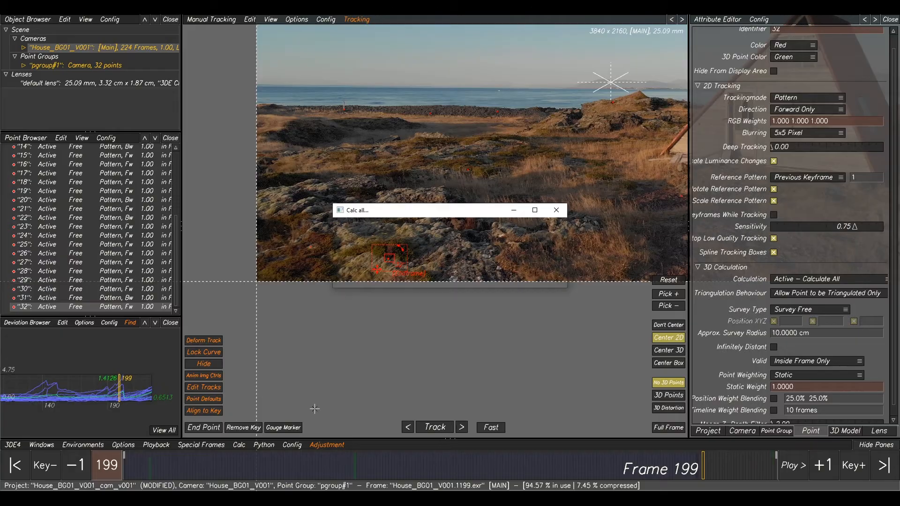
pyautogui.scroll(-3, 126, 393)
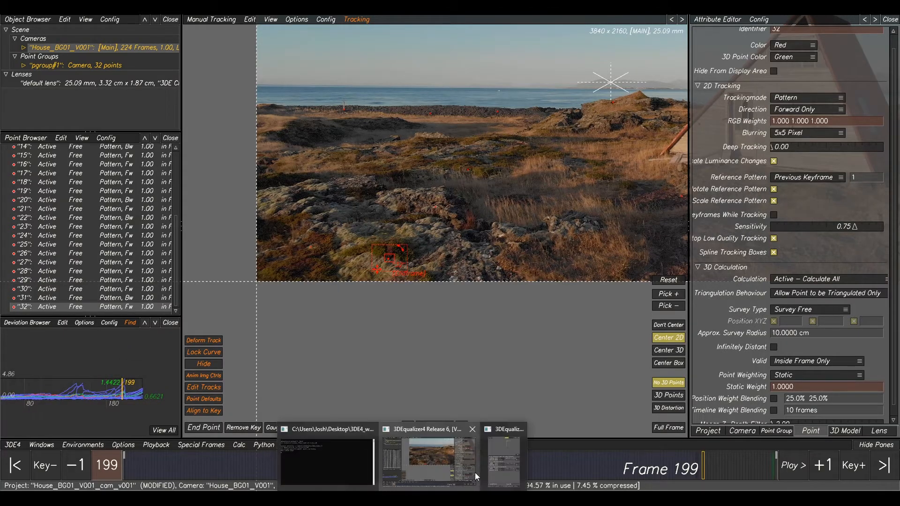
# - Clear the previous parameter adjustment results, run the adjustment for focal length, and transfer the best value to the project
pyautogui.click(510, 464)
pyautogui.click(692, 189)
pyautogui.click(684, 422)
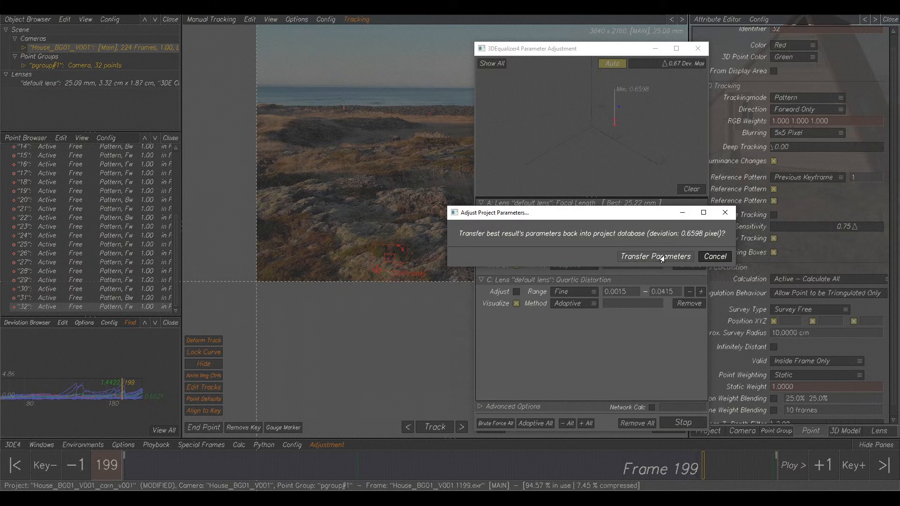
pyautogui.click(656, 256)
# - Run the parameter adjustment on the lens Distortion alone and transfer the best result to the project
pyautogui.click(516, 253)
pyautogui.click(516, 215)
pyautogui.click(680, 423)
pyautogui.click(637, 254)
# - Adjust only the lens Quartic Distortion and transfer its best result into the project
pyautogui.click(516, 253)
pyautogui.click(516, 292)
pyautogui.click(683, 422)
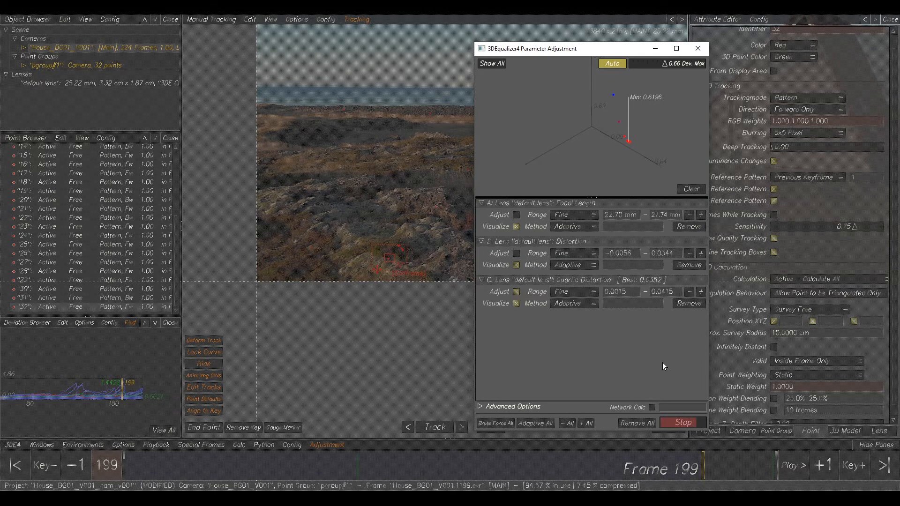
pyautogui.click(648, 261)
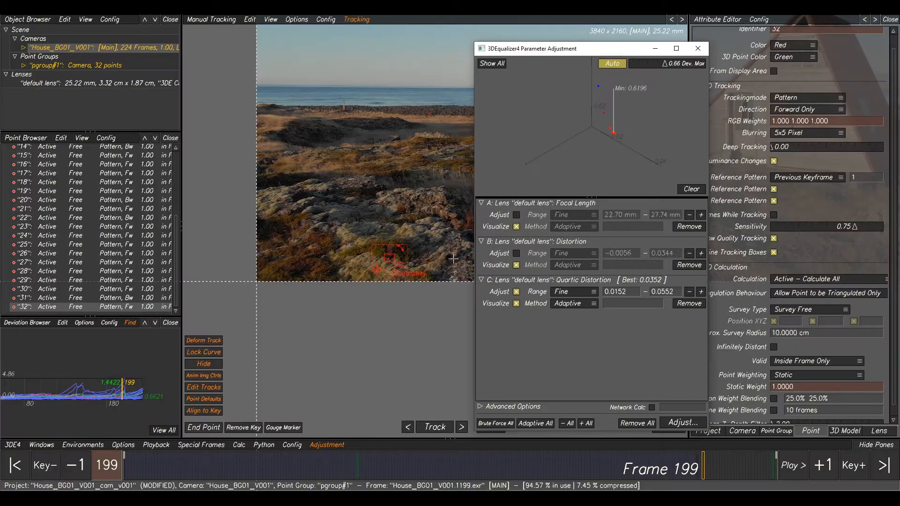
# - Recalculate the camera solve from all points, use the result, and check the deviation curves
pyautogui.click(449, 256)
pyautogui.hotkey('alt', 'c')
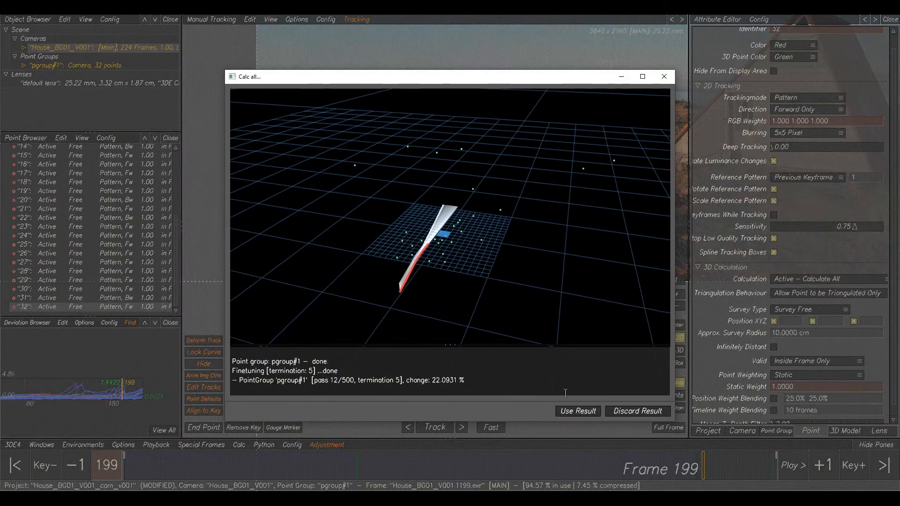
pyautogui.click(577, 411)
pyautogui.moveTo(146, 390); pyautogui.dragTo(162, 412, button='right')
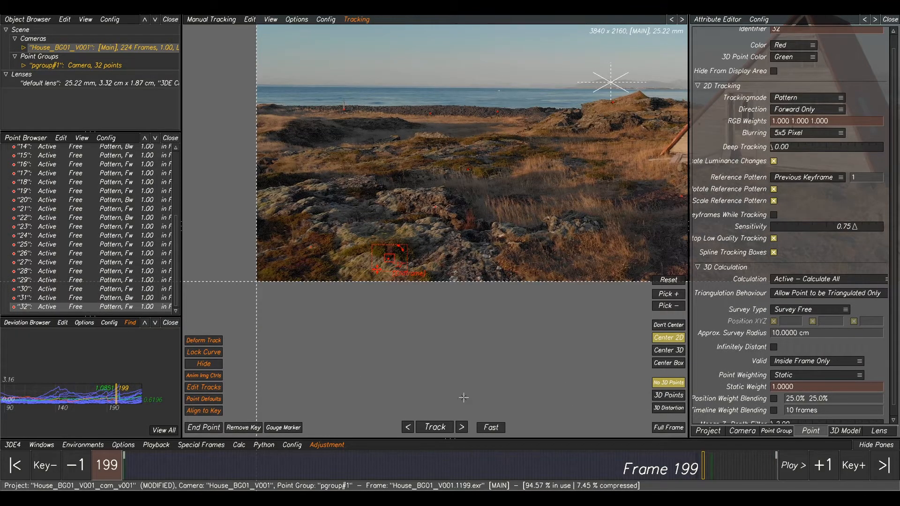
# - Add a tracking point on the pale foreground rock at frame 224 and track it backward
pyautogui.moveTo(541, 305); pyautogui.dragTo(518, 320, button='middle')
pyautogui.moveTo(705, 474); pyautogui.dragTo(737, 474)
pyautogui.moveTo(739, 475); pyautogui.dragTo(776, 473)
pyautogui.click(407, 216)
pyautogui.scroll(3, 406, 217)
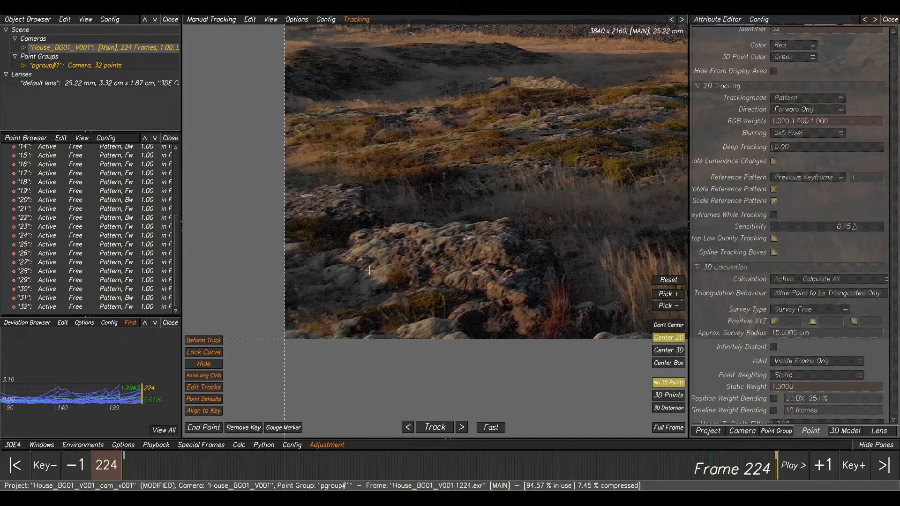
pyautogui.keyDown('ctrl'); pyautogui.click(360, 259); pyautogui.keyUp('ctrl')
pyautogui.moveTo(415, 210); pyautogui.dragTo(447, 237)
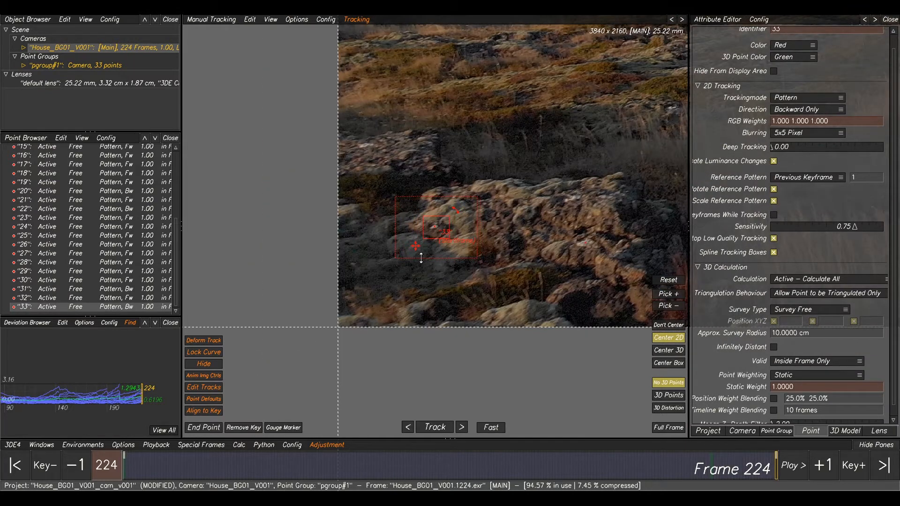
pyautogui.click(436, 427)
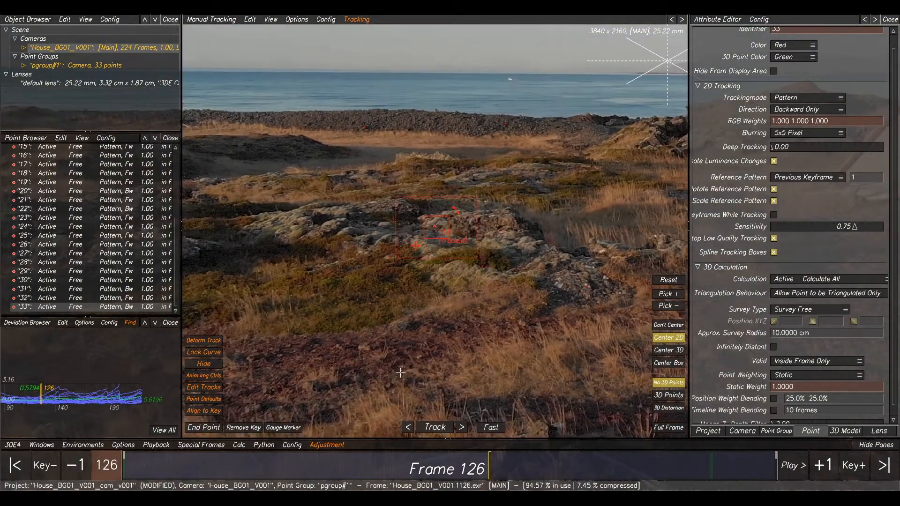
# - Shrink the rock point's tracking boxes at frame 126, apply Gauge Marker, continue tracking backward, and check the track around frame 97
pyautogui.scroll(4, 443, 230)
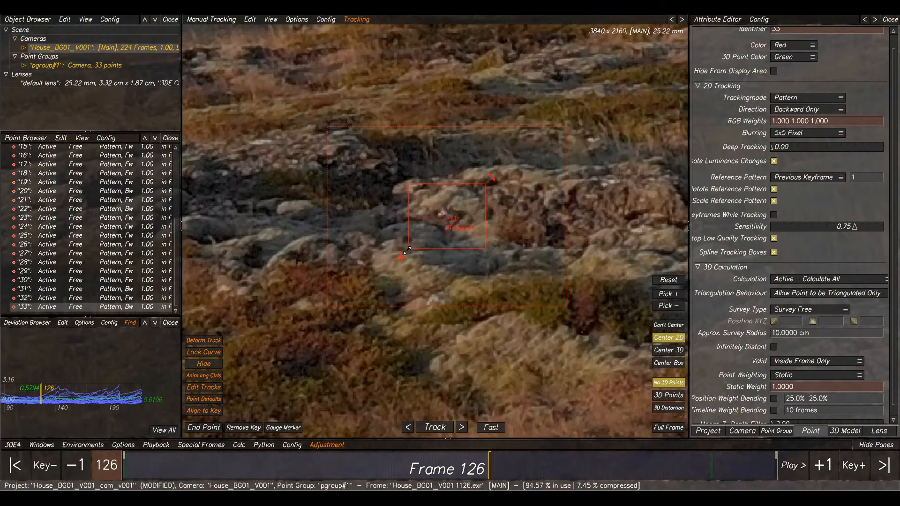
pyautogui.moveTo(489, 183); pyautogui.dragTo(465, 197)
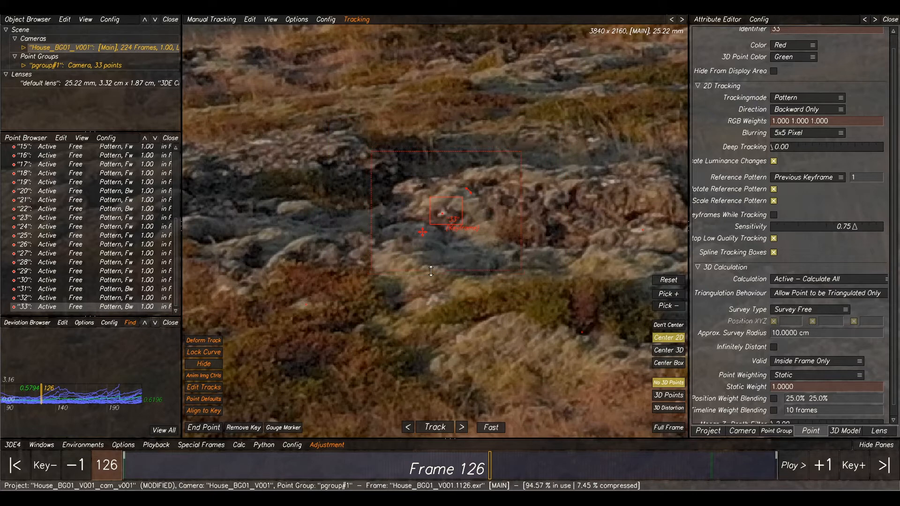
pyautogui.click(286, 429)
pyautogui.click(436, 429)
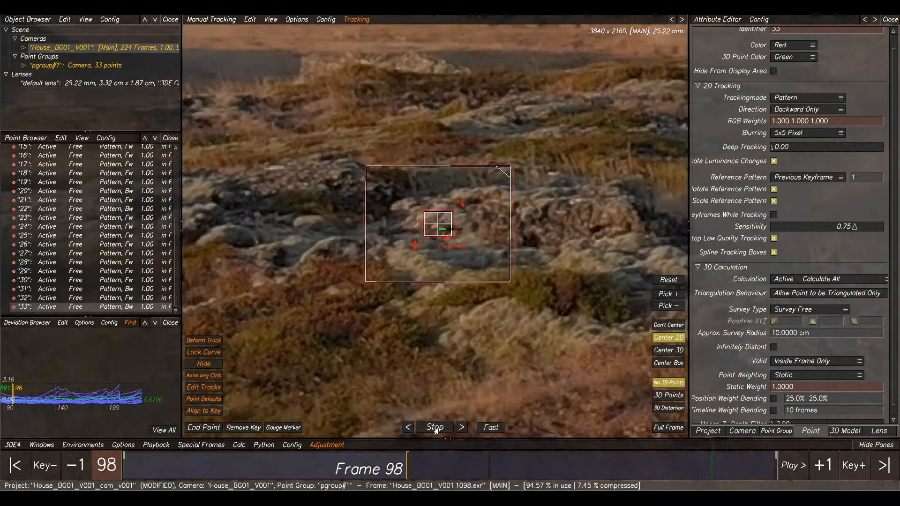
pyautogui.moveTo(357, 469); pyautogui.dragTo(404, 470)
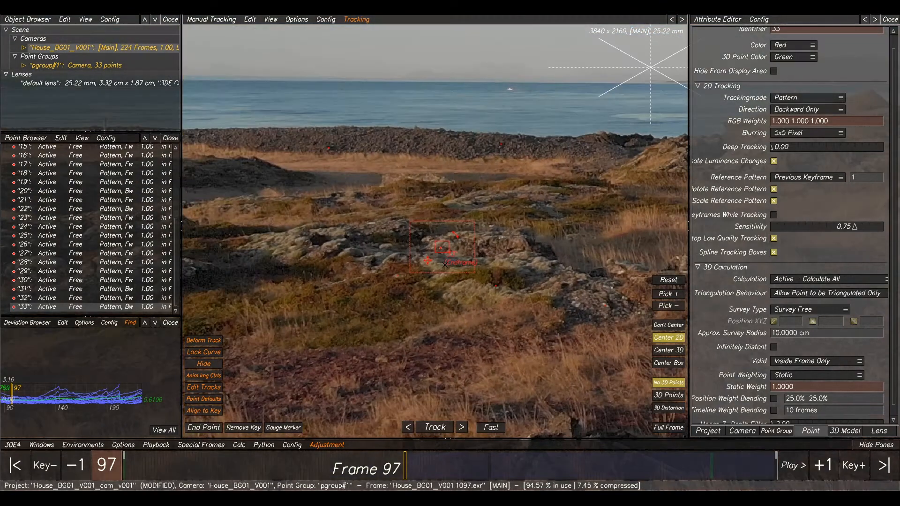
# - Run Calc All with the new rock point, use the result, and show the deviation curves across the shot
pyautogui.hotkey('alt', 'c')
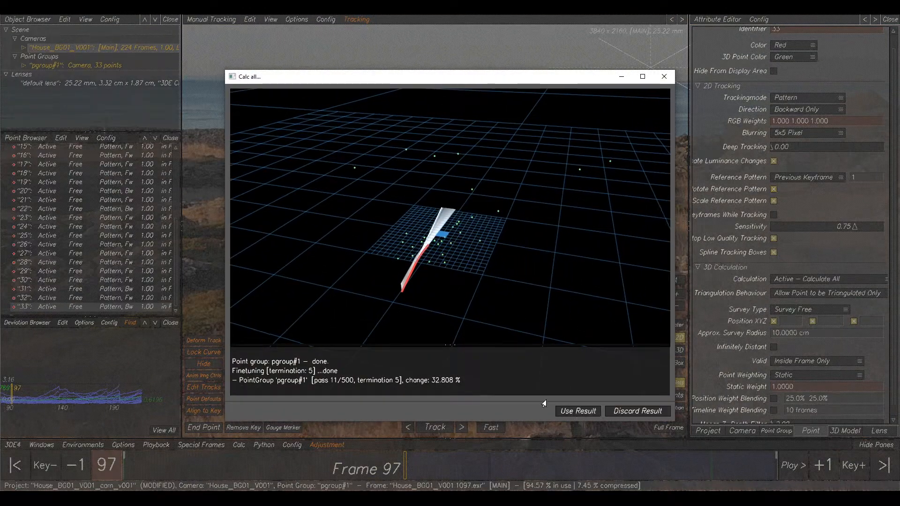
pyautogui.click(578, 411)
pyautogui.moveTo(142, 399); pyautogui.dragTo(125, 398, button='right')
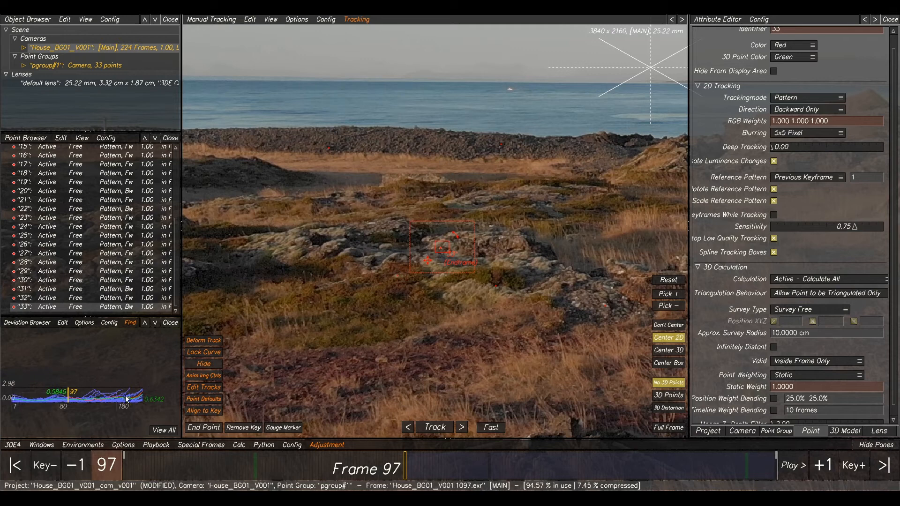
# - Clear the old adjustment results, run the parameter adjustment on focal length only, and transfer the best value
pyautogui.moveTo(428, 452)
pyautogui.mouseDown()
pyautogui.moveTo(591, 464)
pyautogui.moveTo(515, 464)
pyautogui.mouseUp()
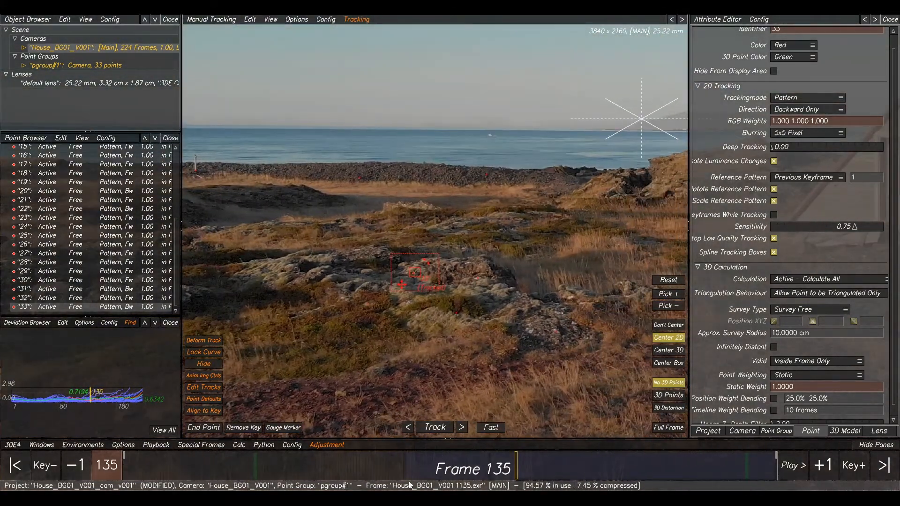
pyautogui.click(509, 446)
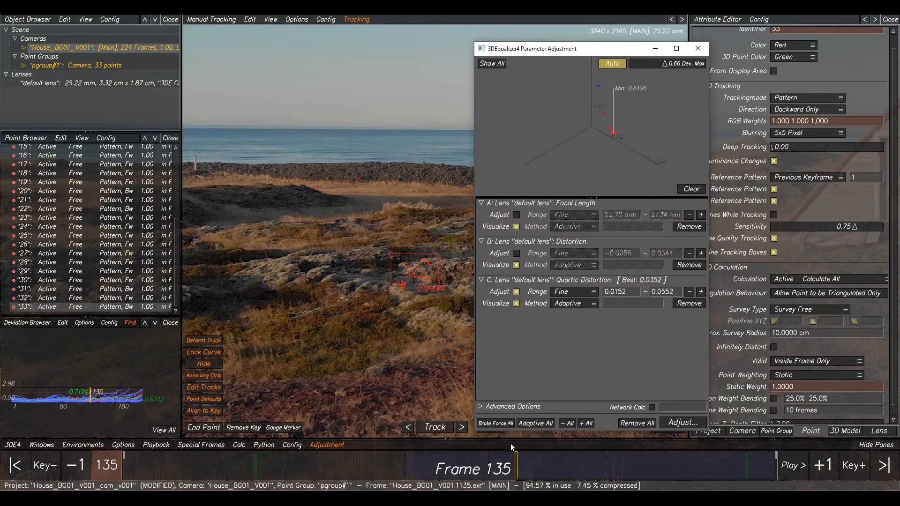
pyautogui.click(515, 293)
pyautogui.click(516, 216)
pyautogui.click(687, 190)
pyautogui.click(689, 427)
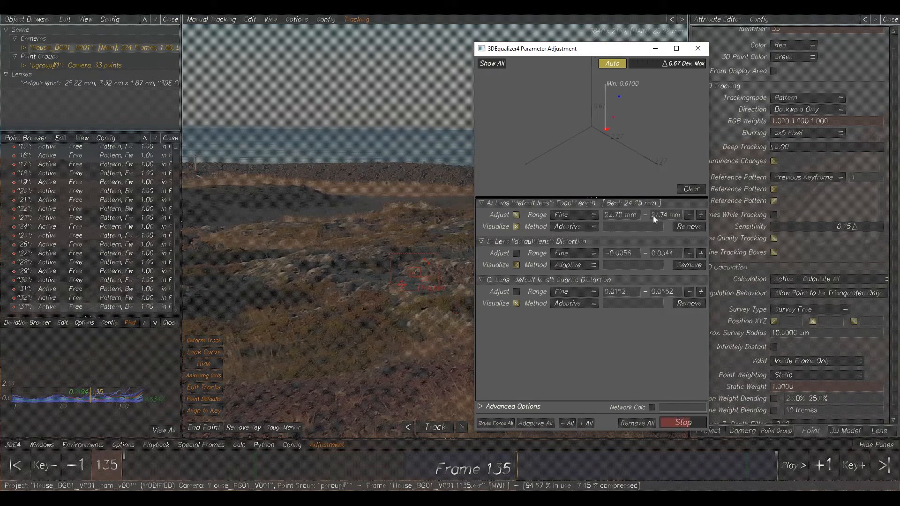
pyautogui.click(648, 257)
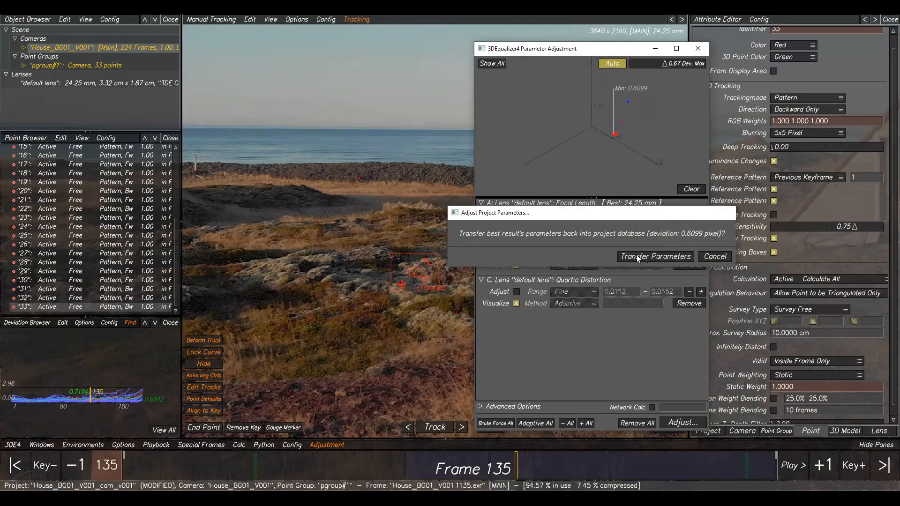
# - Switch the parameter adjustment from focal length to Distortion, run it, and transfer the best result
pyautogui.click(516, 253)
pyautogui.click(516, 215)
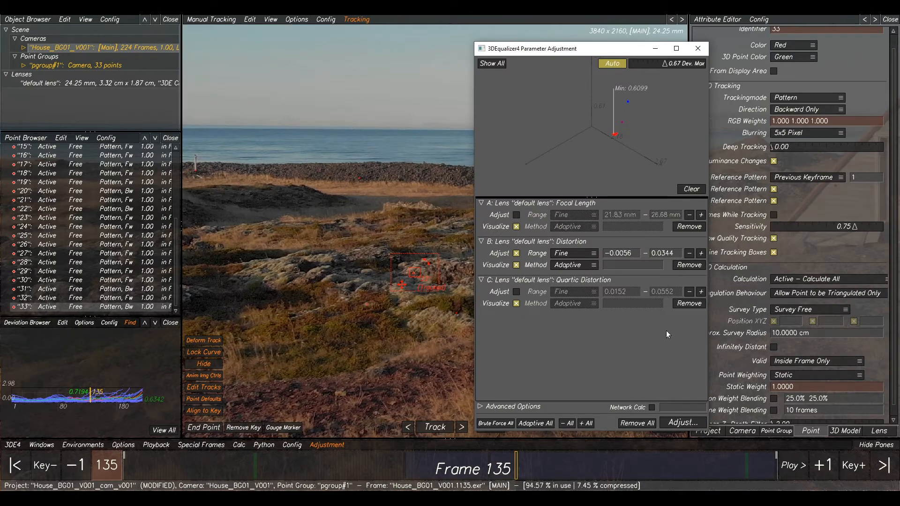
pyautogui.click(682, 423)
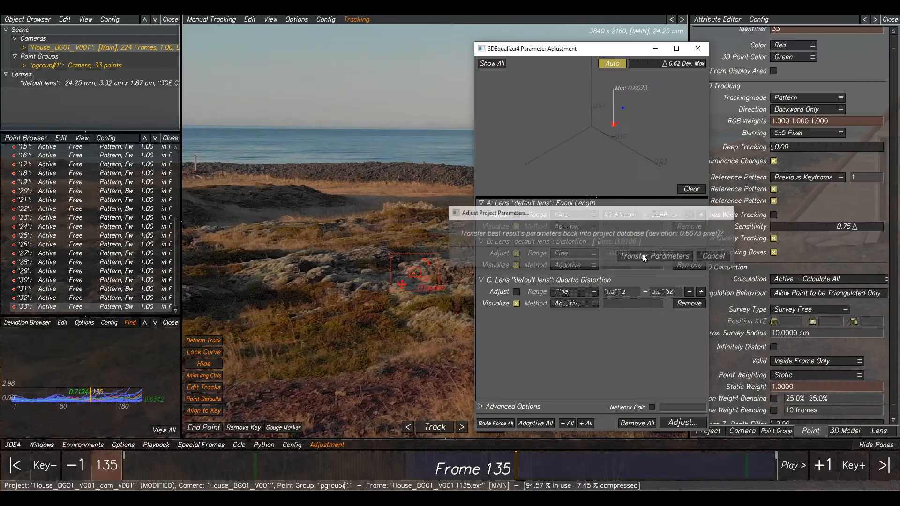
pyautogui.click(643, 256)
# - Switch the parameter adjustment to Quartic Distortion, run it, and transfer the best result
pyautogui.click(516, 291)
pyautogui.click(516, 253)
pyautogui.click(683, 423)
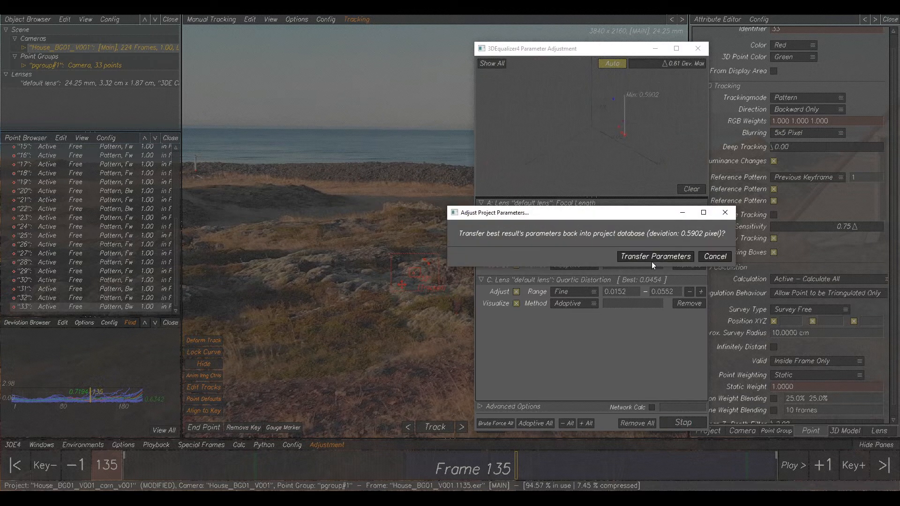
pyautogui.click(645, 257)
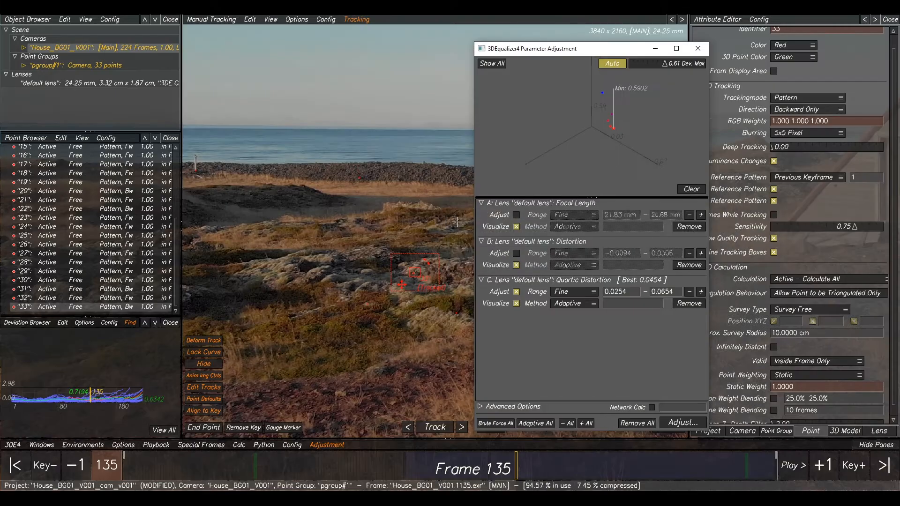
# - Recalculate the solve with the refined lens values, use the result, and select the point whose deviation curve peaks near the shot's end
pyautogui.click(413, 197)
pyautogui.hotkey('alt', 'c')
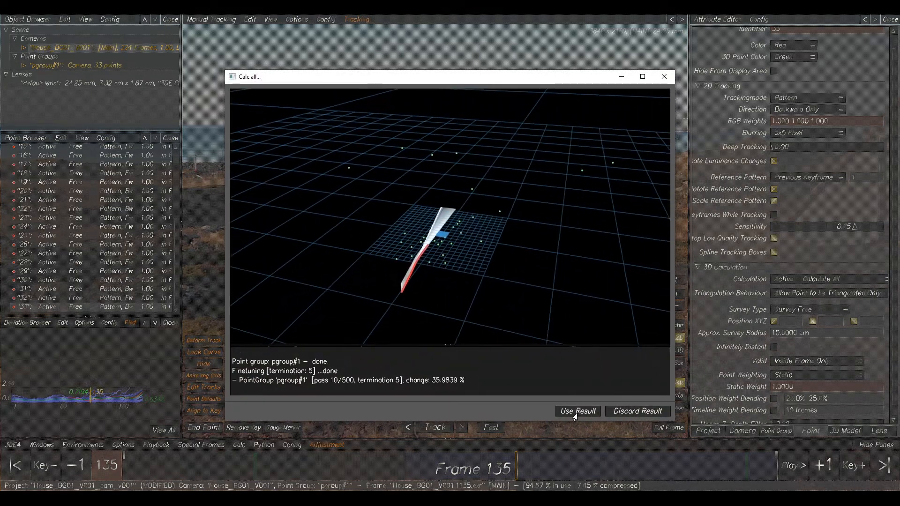
pyautogui.click(576, 411)
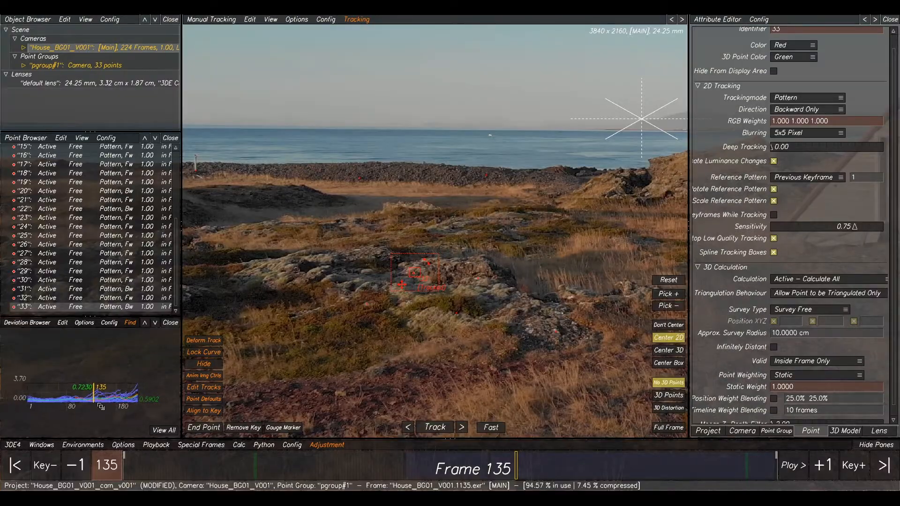
pyautogui.click(142, 385)
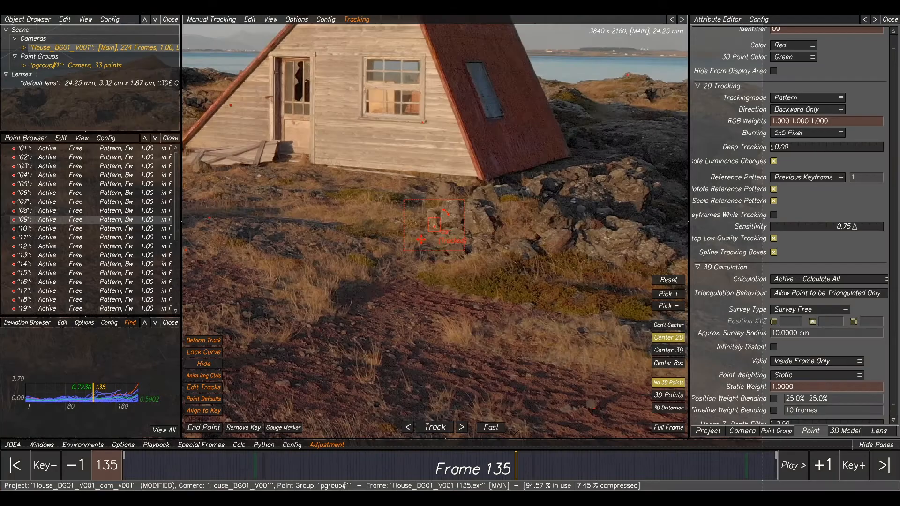
# - Add a tracking point on the rocks beside the house's corner at frame 1 and tighten its pattern box
pyautogui.moveTo(516, 469)
pyautogui.mouseDown()
pyautogui.moveTo(735, 468)
pyautogui.moveTo(660, 477)
pyautogui.moveTo(709, 478)
pyautogui.moveTo(528, 478)
pyautogui.moveTo(775, 485)
pyautogui.moveTo(123, 452)
pyautogui.mouseUp()
pyautogui.scroll(6, 472, 248)
pyautogui.click(476, 244)
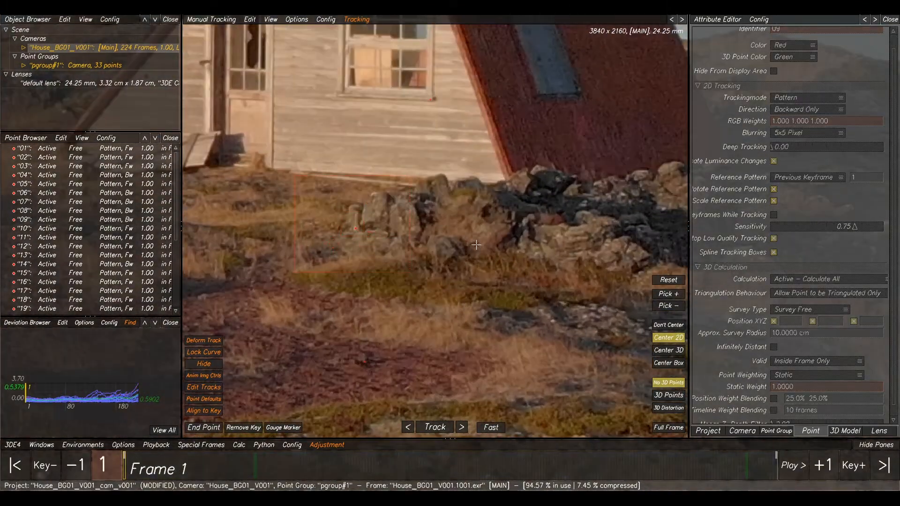
pyautogui.scroll(3, 476, 245)
pyautogui.keyDown('ctrl'); pyautogui.click(487, 193); pyautogui.keyUp('ctrl')
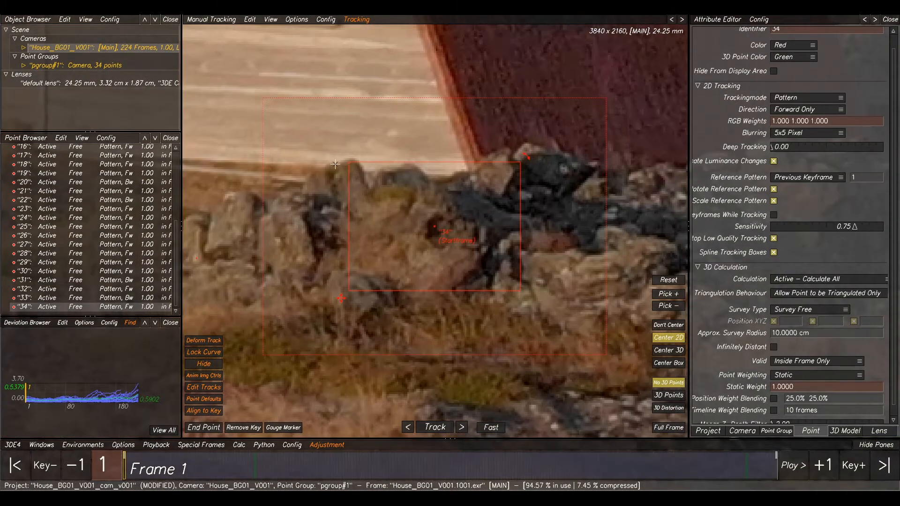
pyautogui.moveTo(350, 162); pyautogui.dragTo(406, 202)
pyautogui.moveTo(520, 291); pyautogui.dragTo(460, 257)
# - Track the new point beside the house forward and set its end point at frame 183
pyautogui.click(434, 427)
pyautogui.click(435, 427)
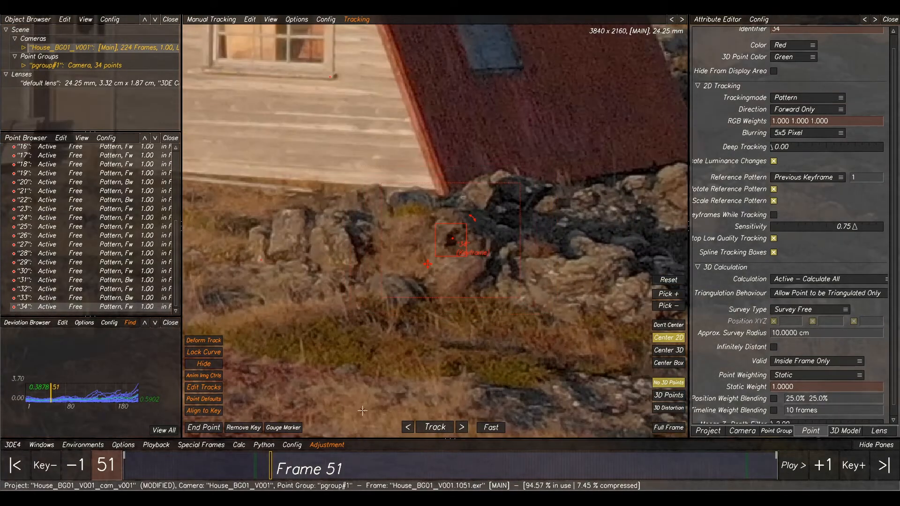
pyautogui.click(430, 428)
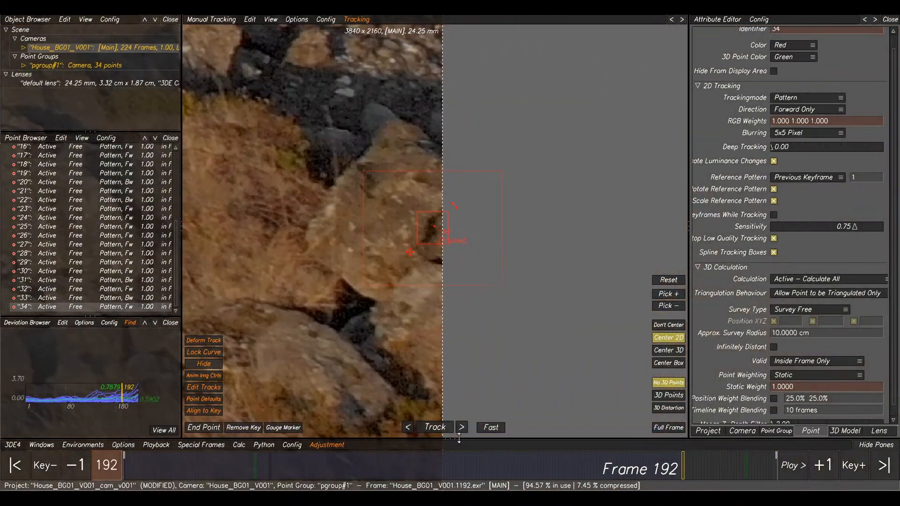
pyautogui.moveTo(673, 475); pyautogui.dragTo(656, 474)
pyautogui.click(210, 427)
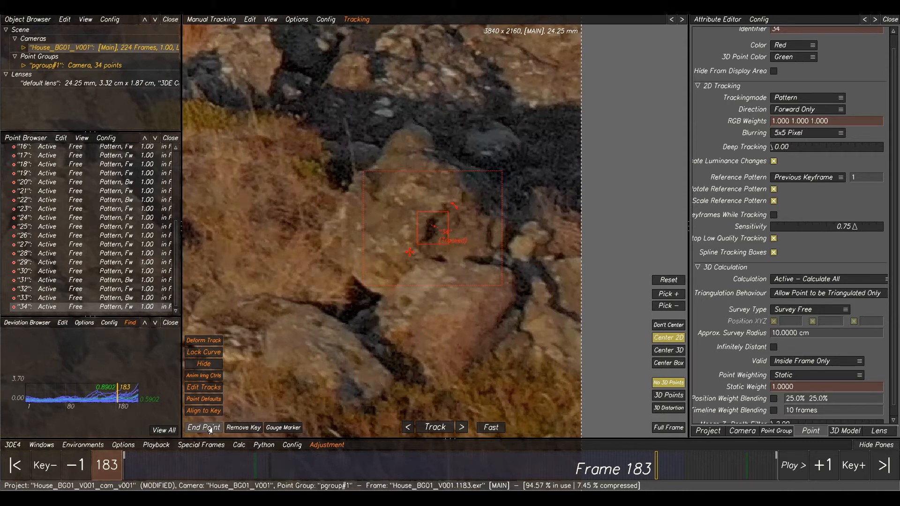
# - Run Calc All with the point beside the house included and use the result
pyautogui.scroll(-4, 436, 290)
pyautogui.scroll(-3, 437, 288)
pyautogui.hotkey('alt', 'c')
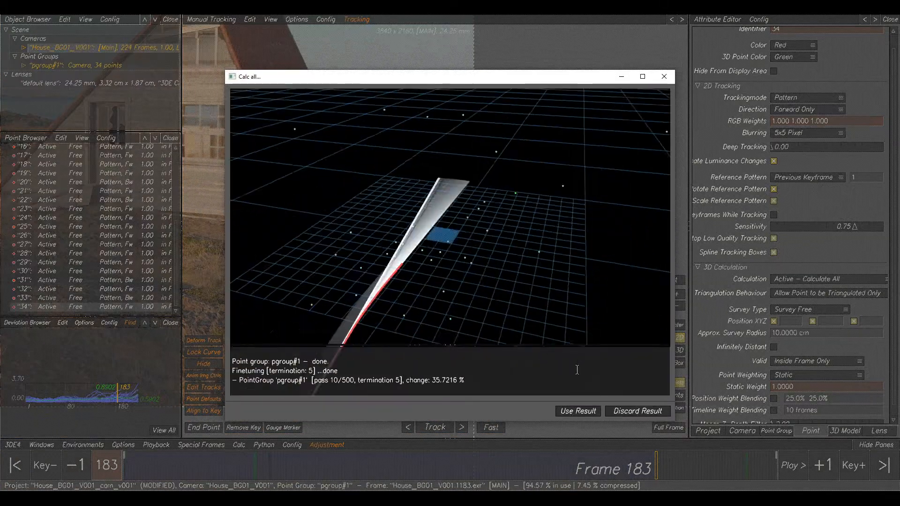
pyautogui.click(578, 412)
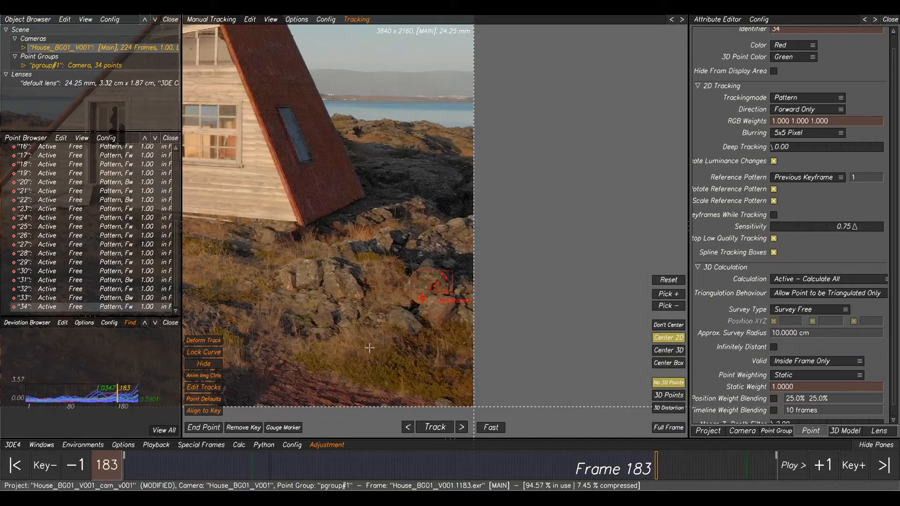
# - Switch to the Lineup view and examine how the 3D points align with the undistorted footage at frame 183
pyautogui.scroll(-3, 369, 348)
pyautogui.moveTo(302, 345); pyautogui.dragTo(431, 323, button='middle')
pyautogui.scroll(-3, 431, 323)
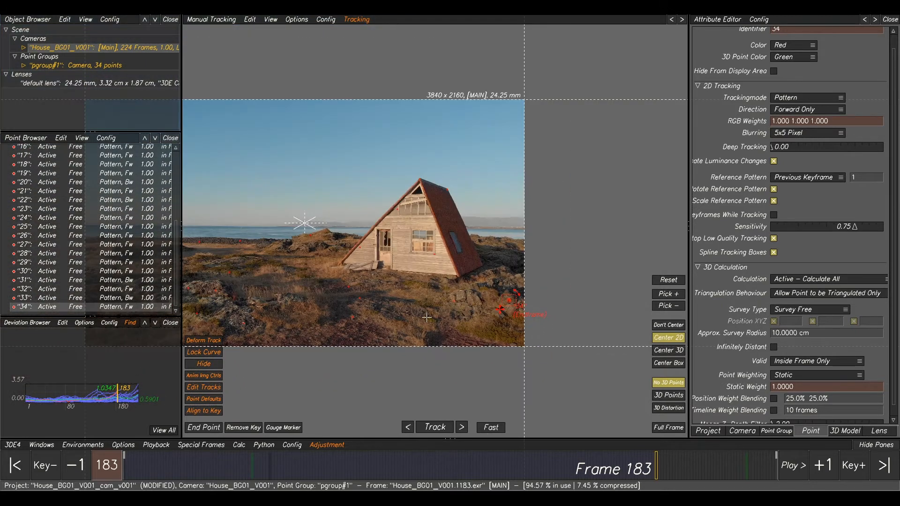
pyautogui.press('F5')
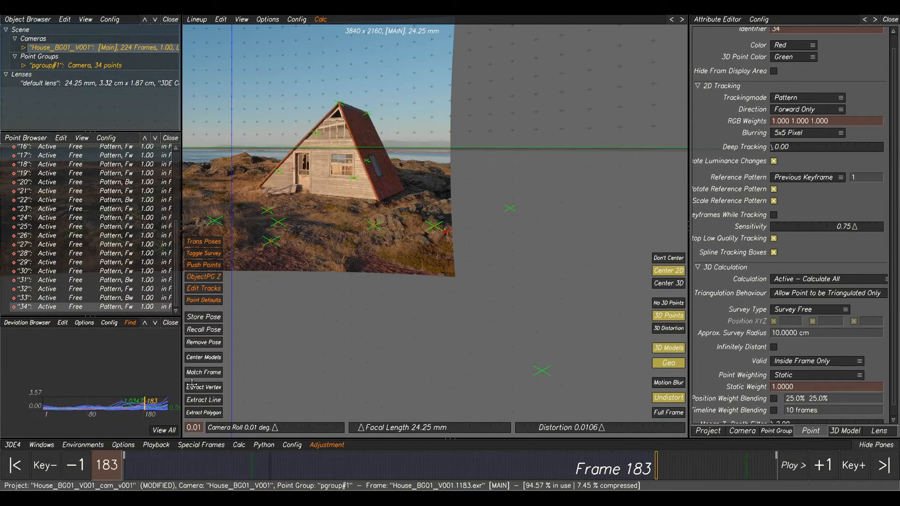
pyautogui.moveTo(357, 278); pyautogui.dragTo(471, 349, button='middle')
pyautogui.scroll(1, 401, 320)
pyautogui.moveTo(401, 320); pyautogui.dragTo(531, 323, button='middle')
pyautogui.scroll(-3, 531, 322)
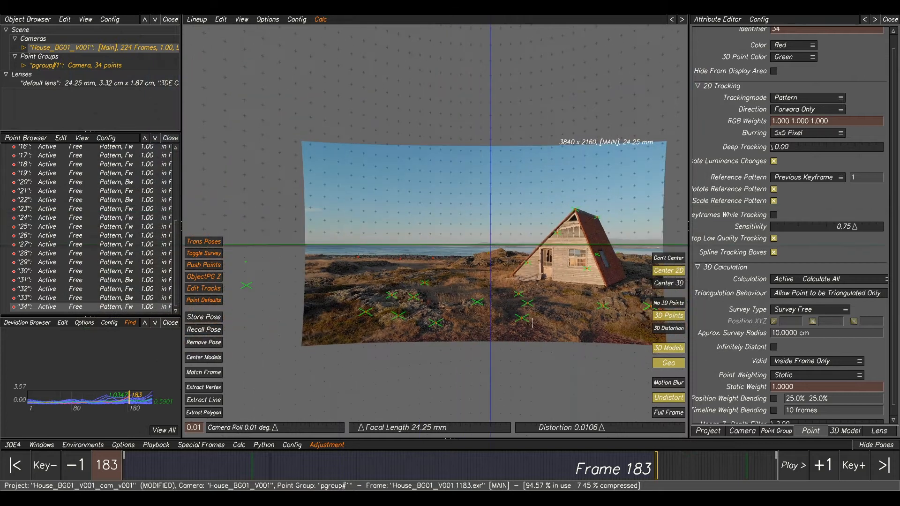
# - Play and scrub the undistorted footage in the Lineup view to examine how the 3D points stick to the terrain and house
pyautogui.click(681, 417)
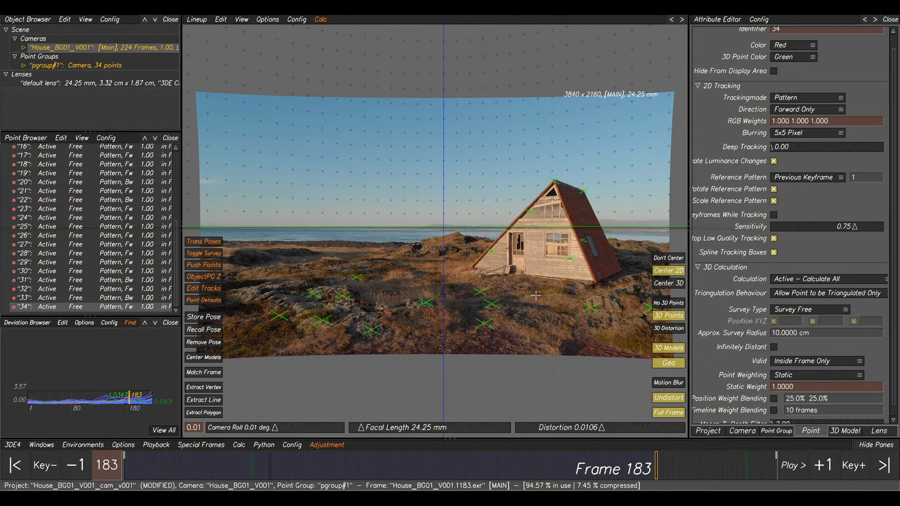
pyautogui.press('space')
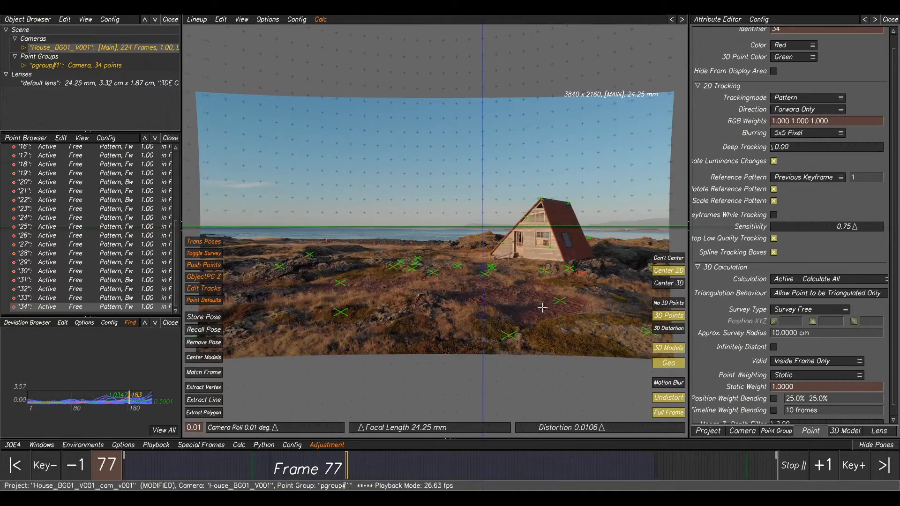
pyautogui.click(668, 413)
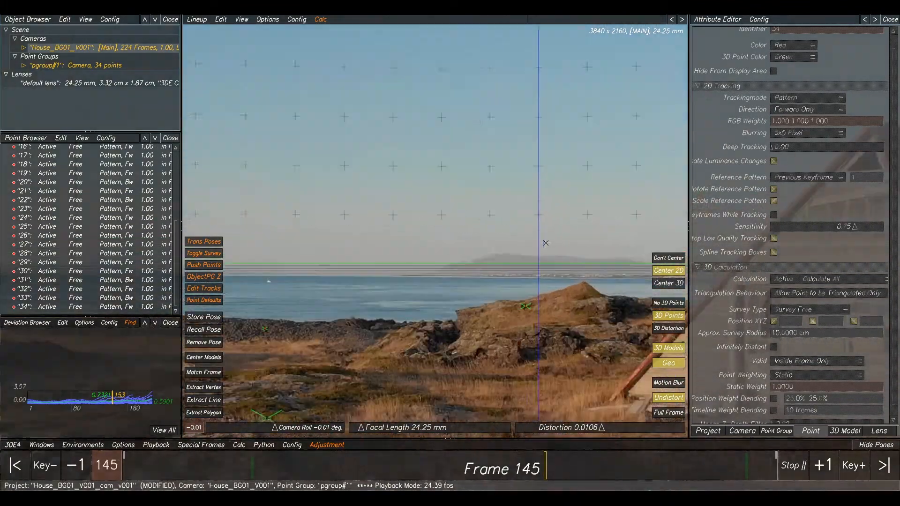
pyautogui.keyDown('ctrl'); pyautogui.moveTo(539, 248); pyautogui.dragTo(638, 384, button='right'); pyautogui.keyUp('ctrl')
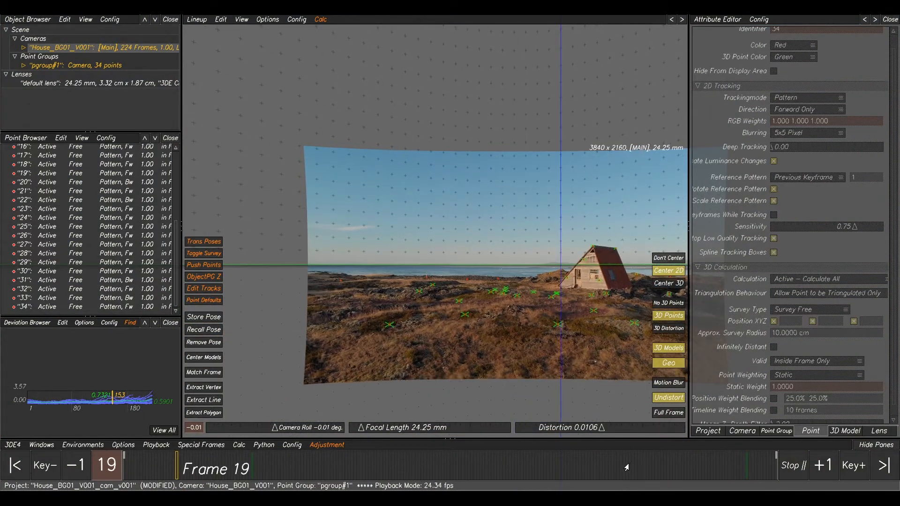
pyautogui.press('space')
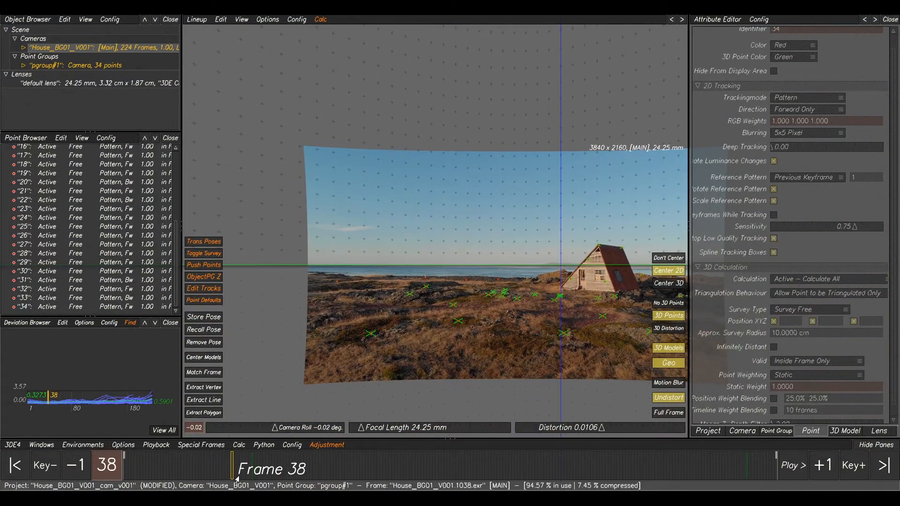
pyautogui.moveTo(227, 474); pyautogui.dragTo(434, 470)
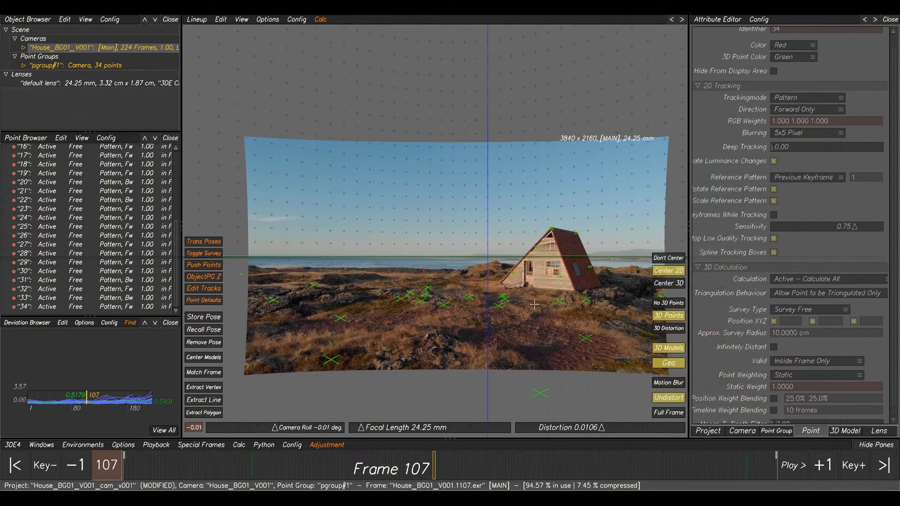
pyautogui.moveTo(436, 469)
pyautogui.mouseDown()
pyautogui.moveTo(666, 466)
pyautogui.moveTo(519, 469)
pyautogui.mouseUp()
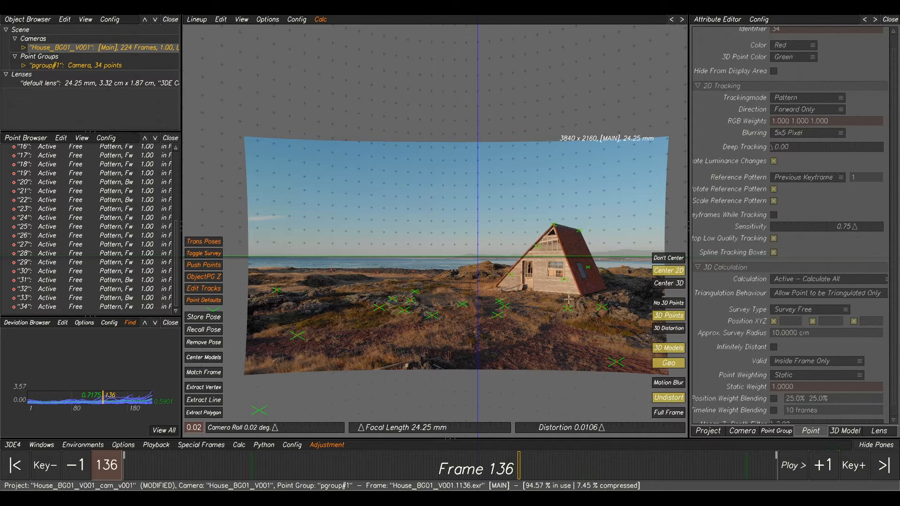
pyautogui.moveTo(568, 298); pyautogui.dragTo(545, 304, button='middle')
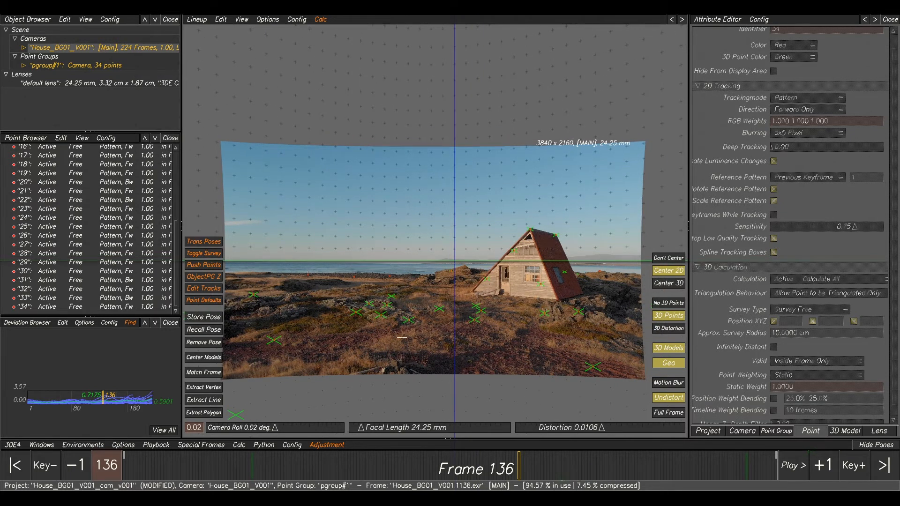
pyautogui.moveTo(523, 471)
pyautogui.mouseDown()
pyautogui.moveTo(740, 478)
pyautogui.moveTo(723, 487)
pyautogui.moveTo(617, 474)
pyautogui.moveTo(754, 474)
pyautogui.moveTo(293, 474)
pyautogui.moveTo(522, 475)
pyautogui.mouseUp()
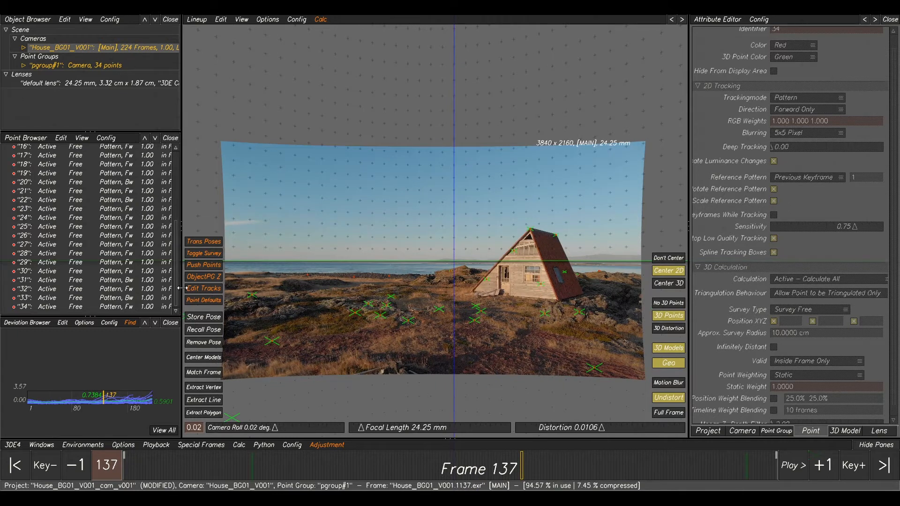
# - Save the project over the existing House_BG01_V001_cam_v001.3de file in the MM011 tut folder
pyautogui.click(12, 445)
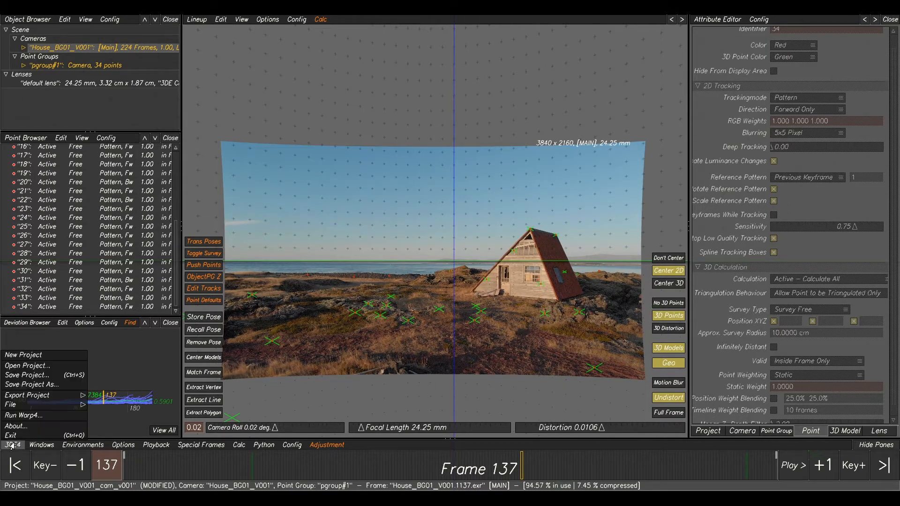
pyautogui.click(28, 384)
pyautogui.click(459, 94)
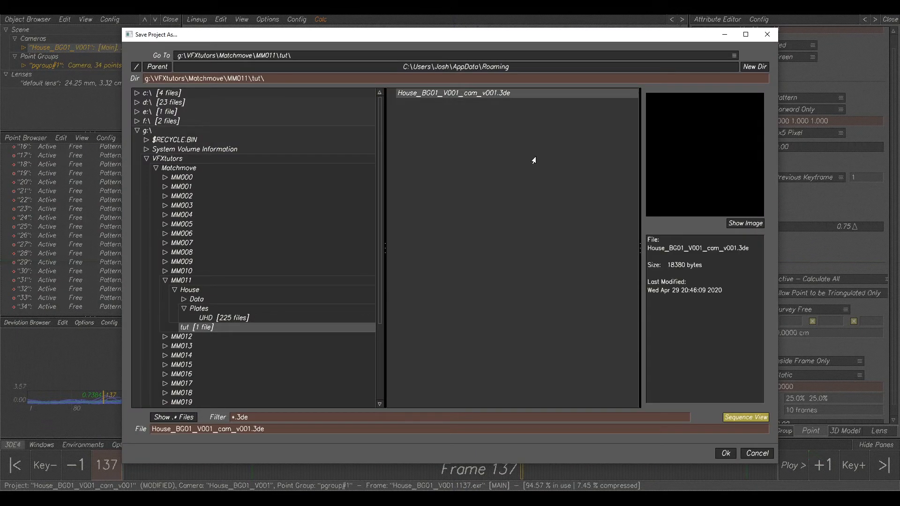
pyautogui.click(726, 454)
pyautogui.click(519, 266)
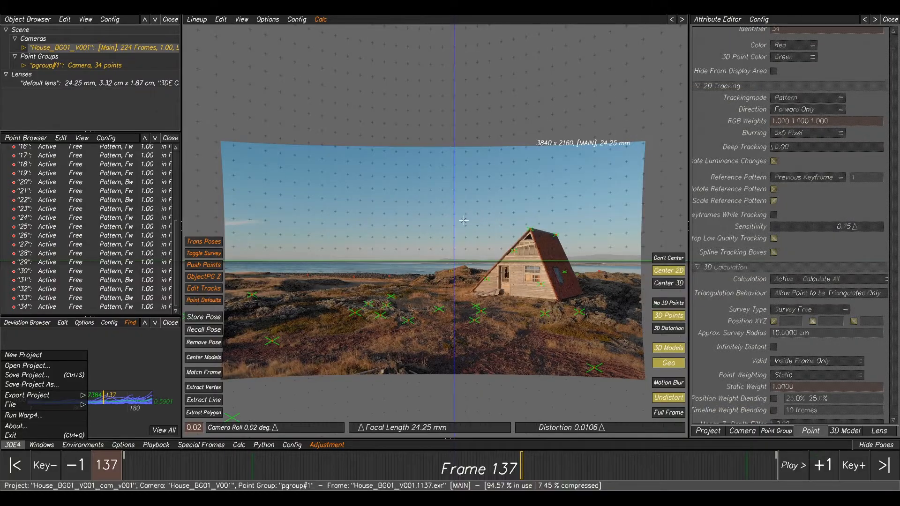
# - Add a new point set named Solve to the point list
pyautogui.scroll(5, 128, 199)
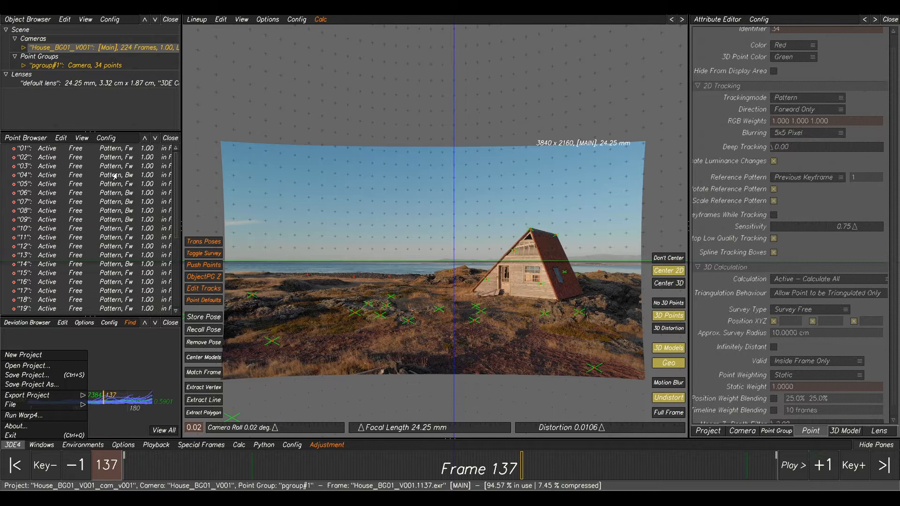
pyautogui.click(116, 150)
pyautogui.rightClick(103, 155)
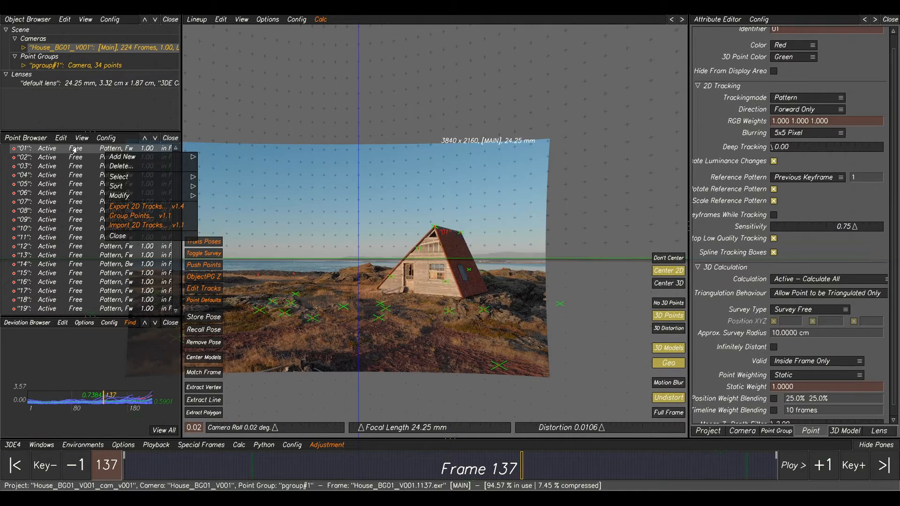
pyautogui.moveTo(124, 161)
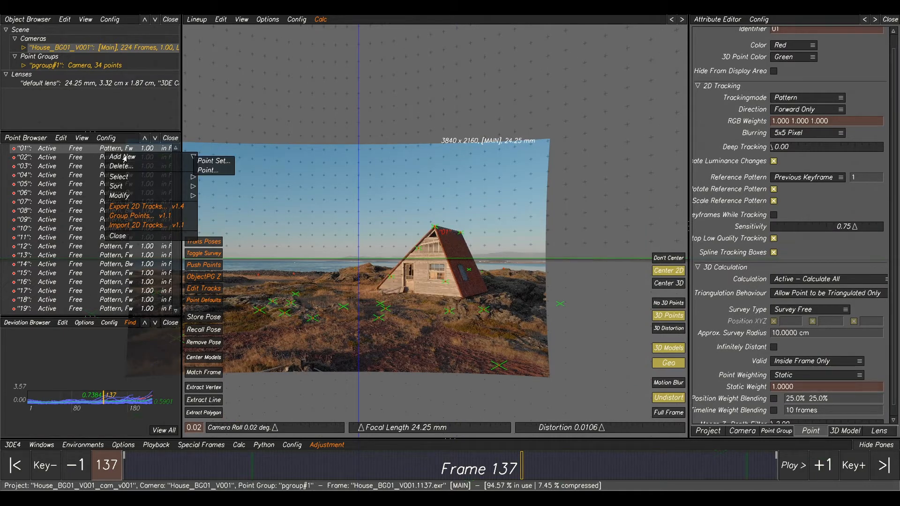
pyautogui.click(203, 162)
pyautogui.click(378, 245)
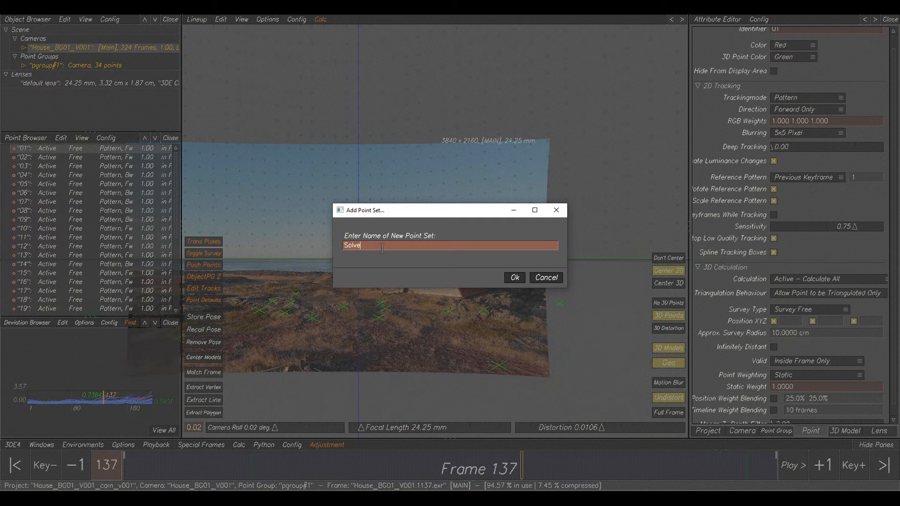
pyautogui.click(515, 280)
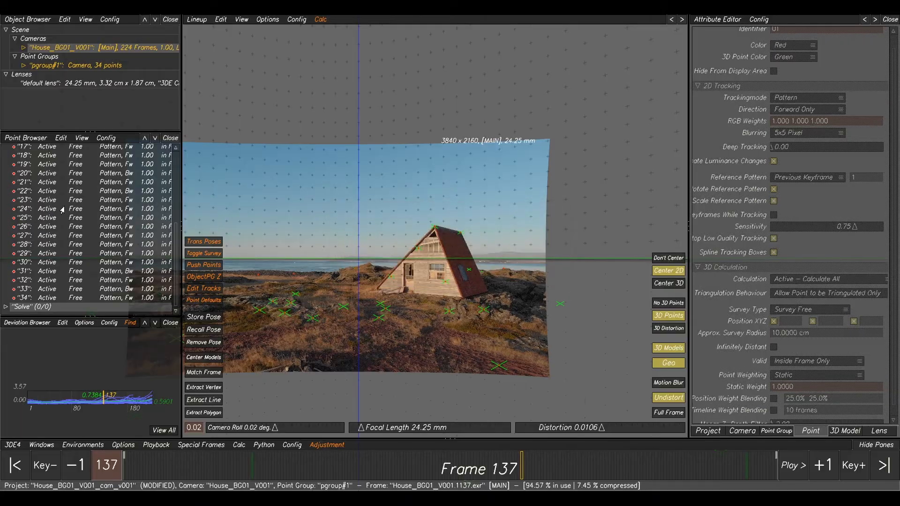
# - Move all tracking points from 01 to 34 into the Solve point set and expand the set
pyautogui.scroll(5, 71, 196)
pyautogui.click(105, 153)
pyautogui.scroll(-5, 120, 234)
pyautogui.keyDown('shift'); pyautogui.click(74, 298); pyautogui.keyUp('shift')
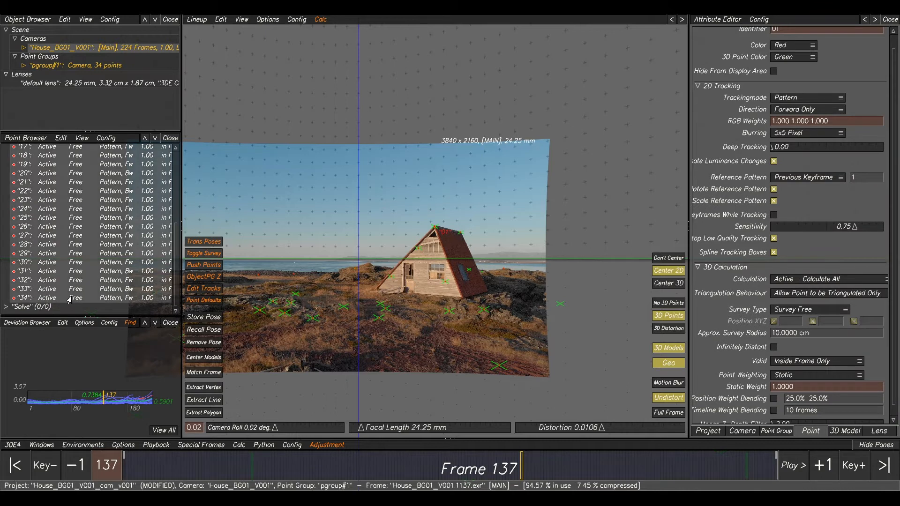
pyautogui.moveTo(46, 299); pyautogui.dragTo(40, 307)
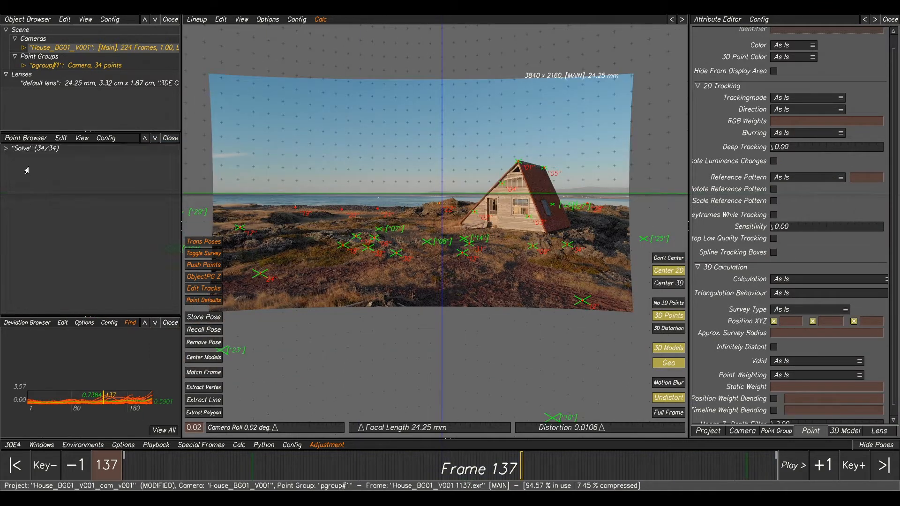
pyautogui.click(5, 148)
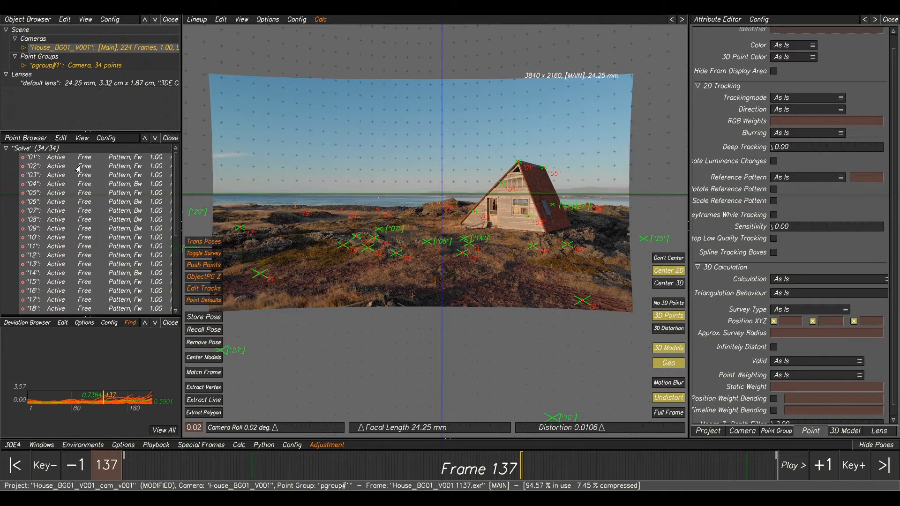
# - Hide all the points in the Solve set and clear the point selection
pyautogui.click(81, 138)
pyautogui.click(95, 158)
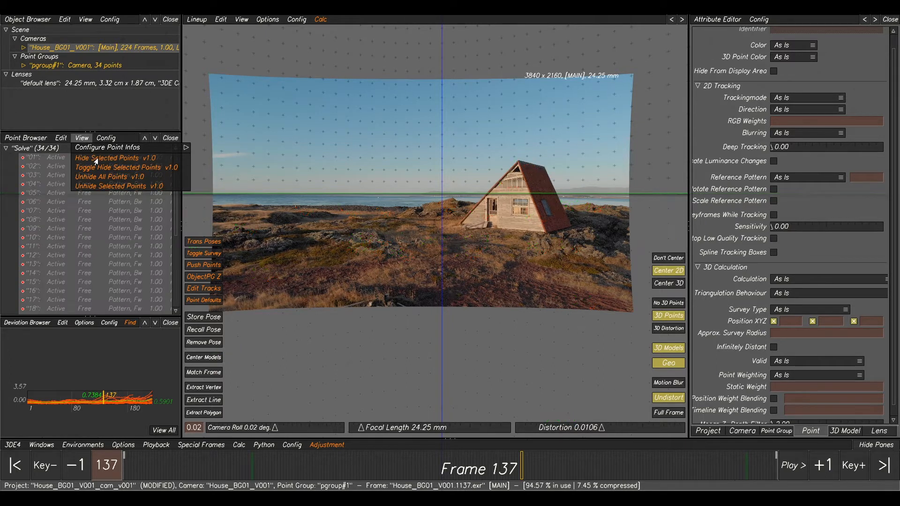
pyautogui.click(290, 225)
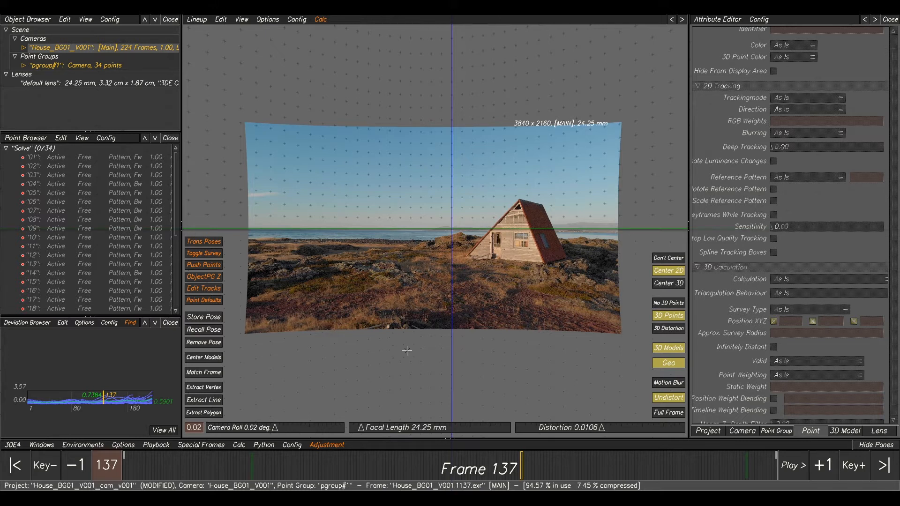
# - Switch to the Autotracking view and examine the clean footage around frames 130 and 71
pyautogui.moveTo(520, 453)
pyautogui.mouseDown()
pyautogui.moveTo(479, 468)
pyautogui.moveTo(633, 468)
pyautogui.moveTo(500, 475)
pyautogui.mouseUp()
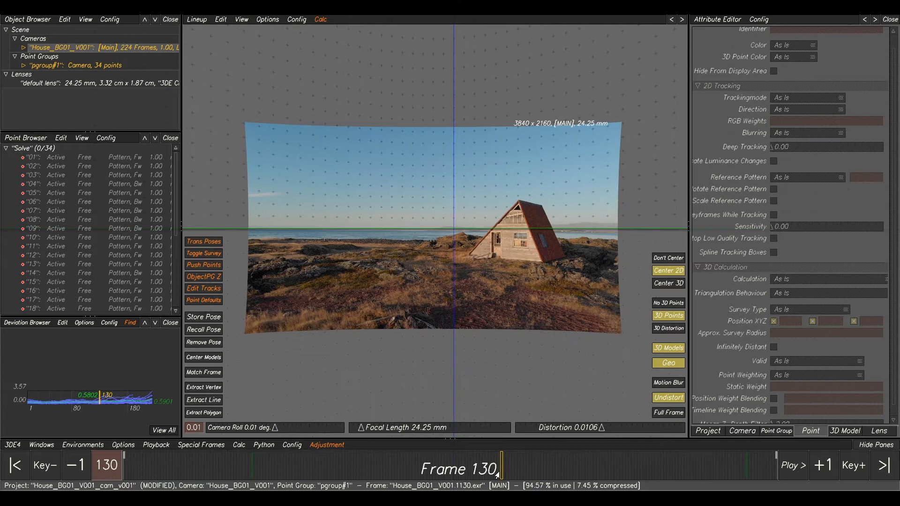
pyautogui.press('F1')
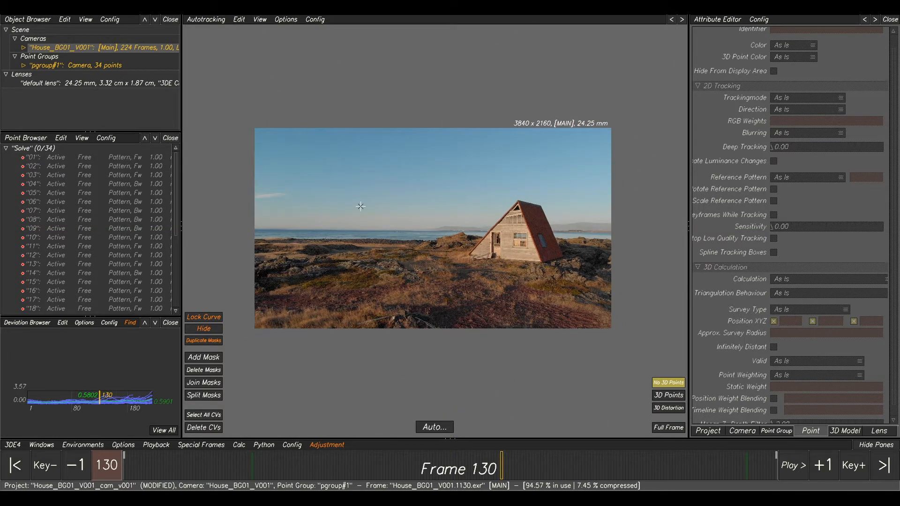
pyautogui.scroll(-3, 439, 235)
pyautogui.scroll(4, 441, 239)
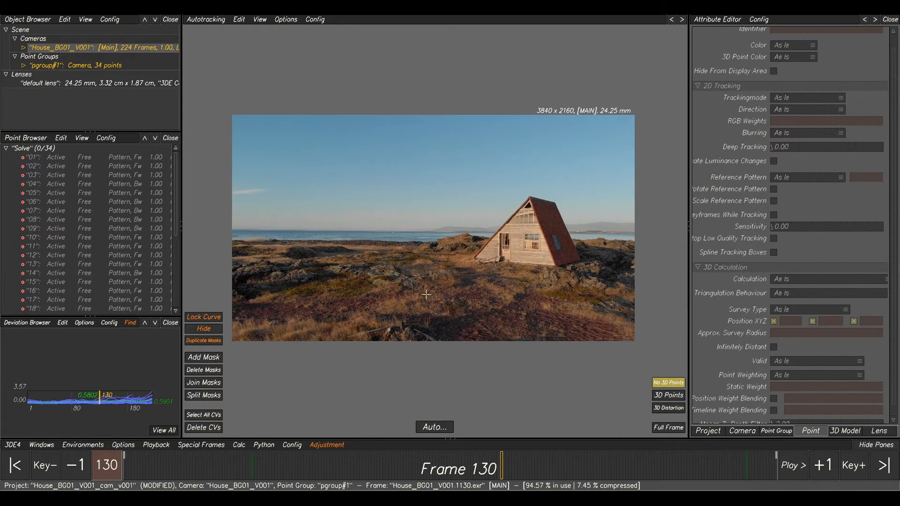
pyautogui.moveTo(430, 289); pyautogui.dragTo(435, 306, button='middle')
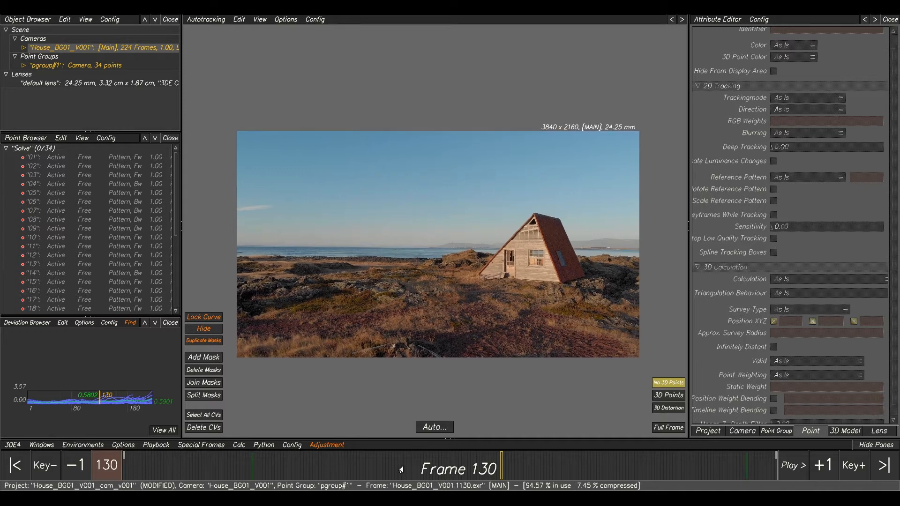
pyautogui.moveTo(494, 465); pyautogui.dragTo(319, 485)
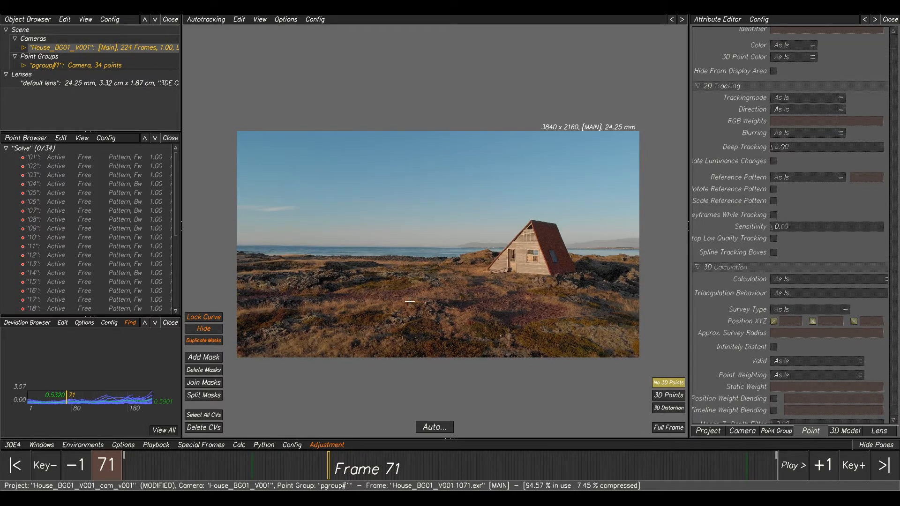
pyautogui.scroll(-1, 501, 310)
pyautogui.scroll(1, 494, 305)
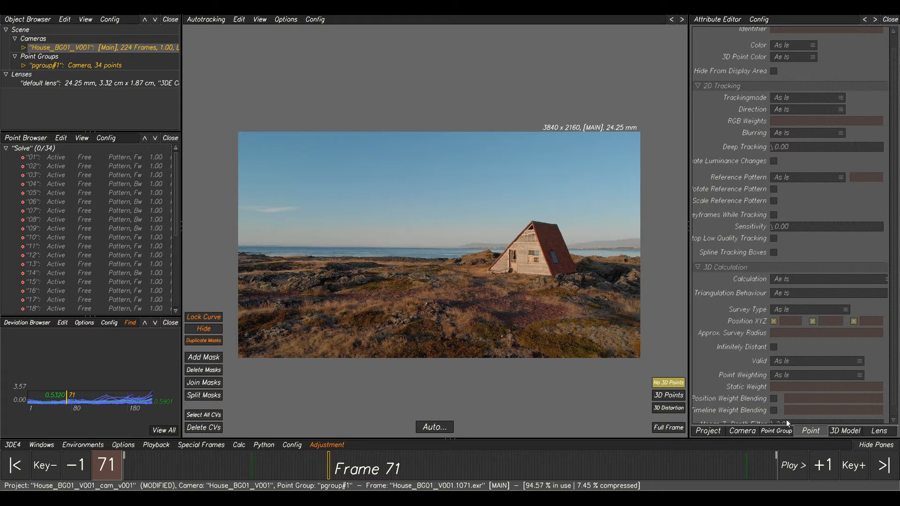
# - Set Active Points/Frame to 800 1000 in the camera's autotracking settings
pyautogui.click(742, 431)
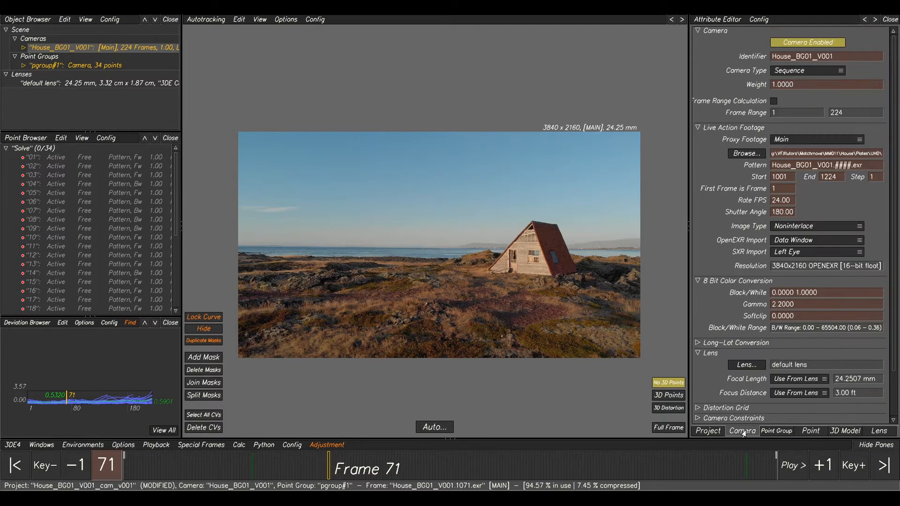
pyautogui.scroll(-3, 726, 246)
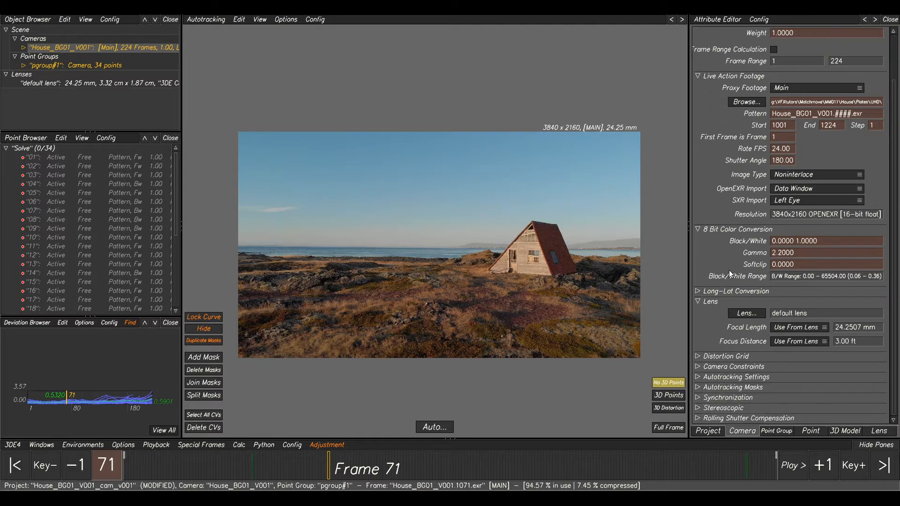
pyautogui.click(698, 377)
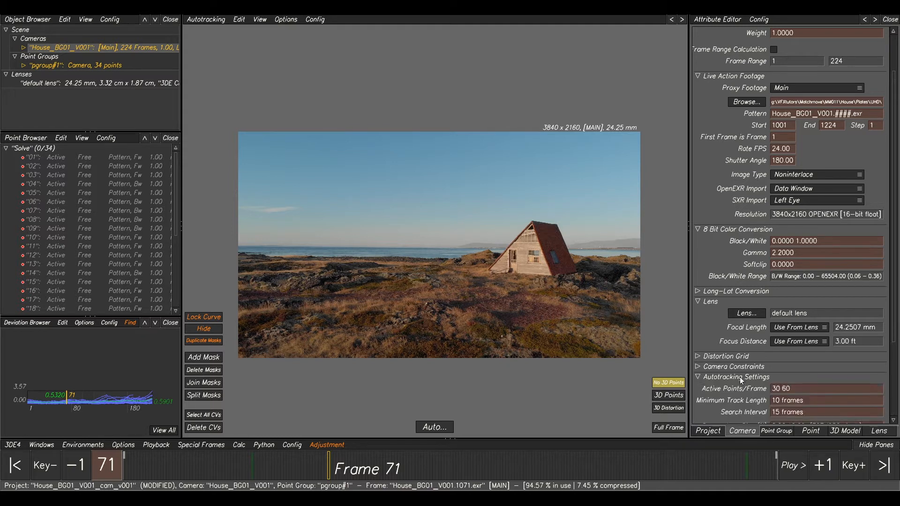
pyautogui.scroll(-5, 740, 377)
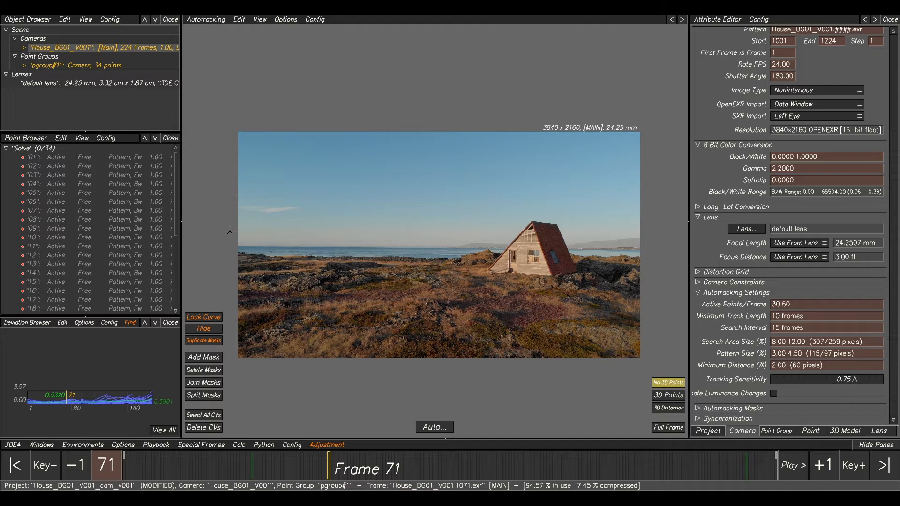
pyautogui.click(799, 305)
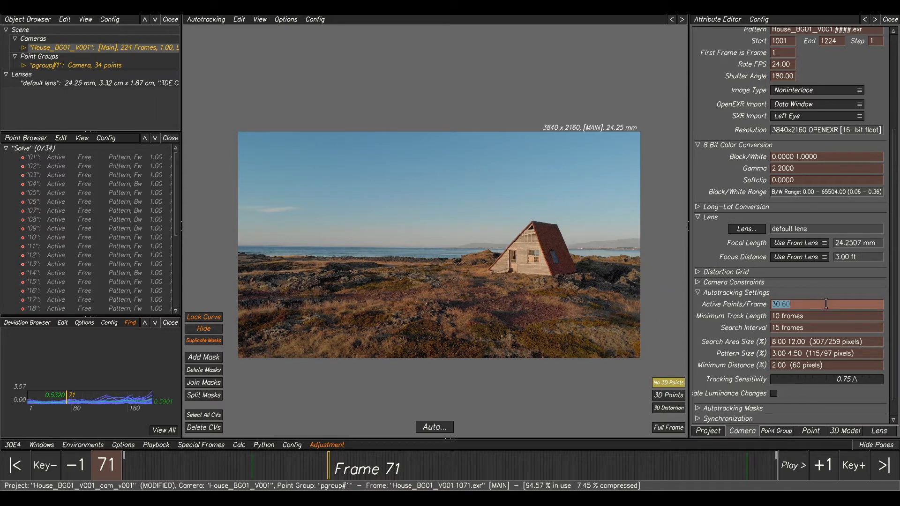
pyautogui.write('800 1000')
# - Set the autotracking Search Interval to 10 frames and the Minimum Track Length to 8 frames
pyautogui.click(777, 316)
pyautogui.doubleClick(781, 327)
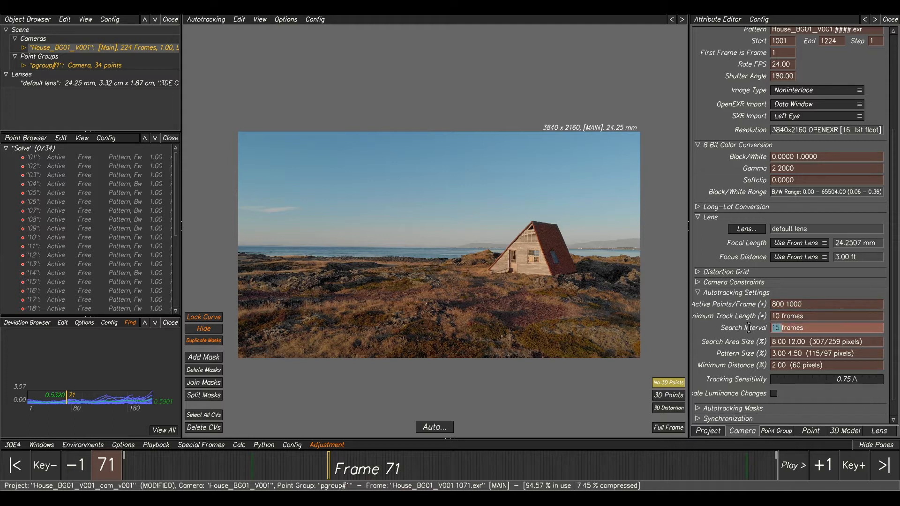
pyautogui.write('10')
pyautogui.moveTo(780, 317); pyautogui.dragTo(735, 316)
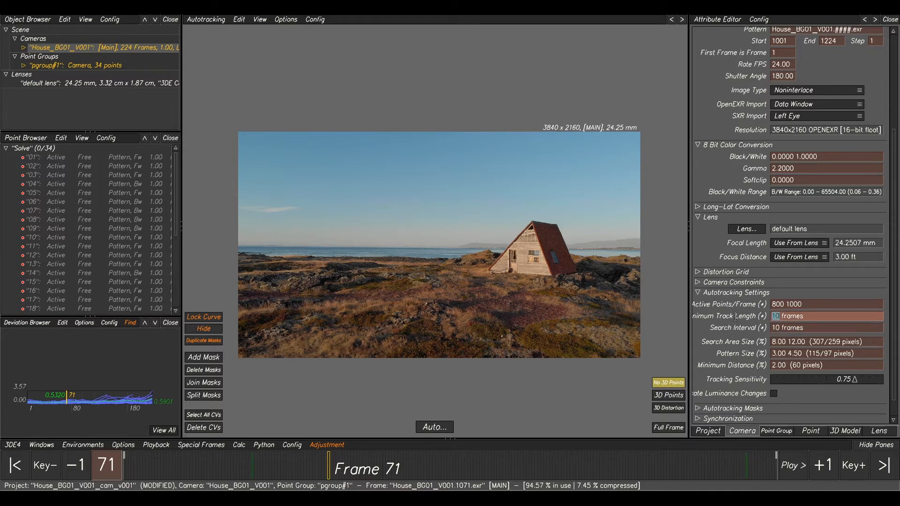
pyautogui.write('8')
pyautogui.press('Return')
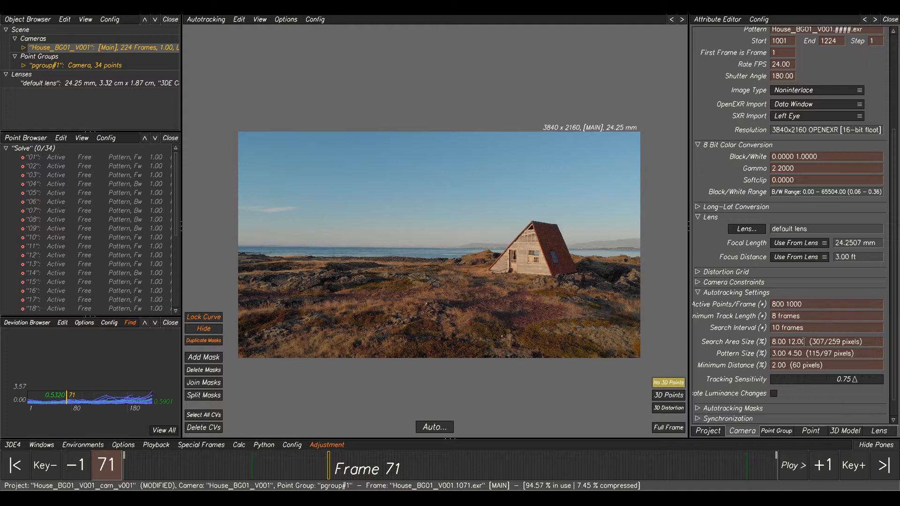
pyautogui.moveTo(803, 341); pyautogui.dragTo(751, 336)
pyautogui.write('4')
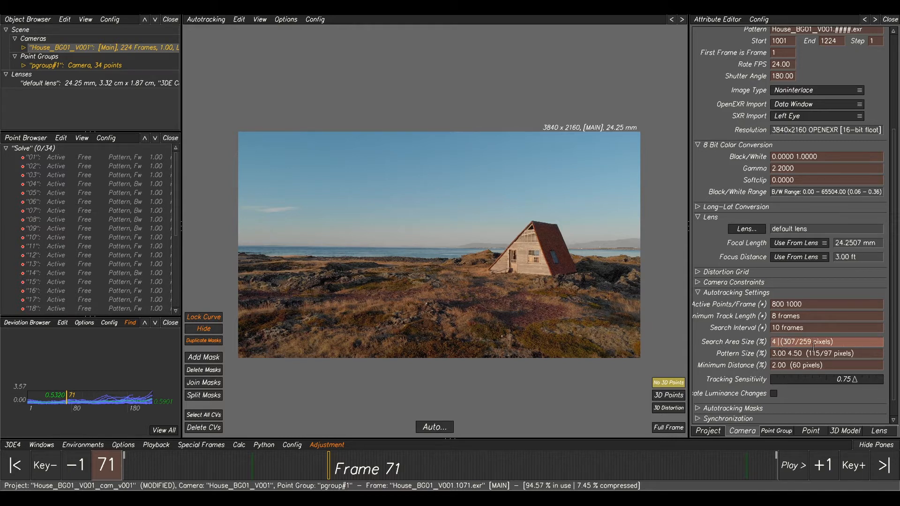
pyautogui.press('Escape')
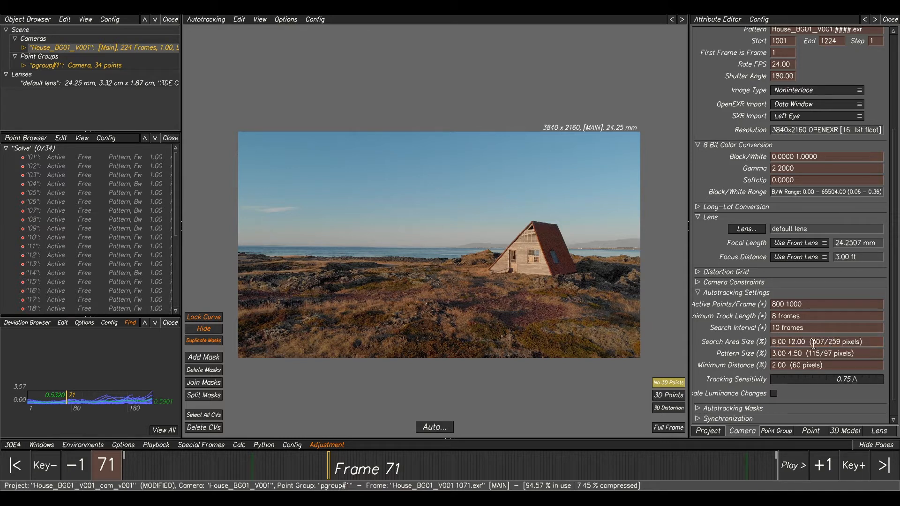
pyautogui.moveTo(804, 343); pyautogui.dragTo(643, 340)
pyautogui.write('6')
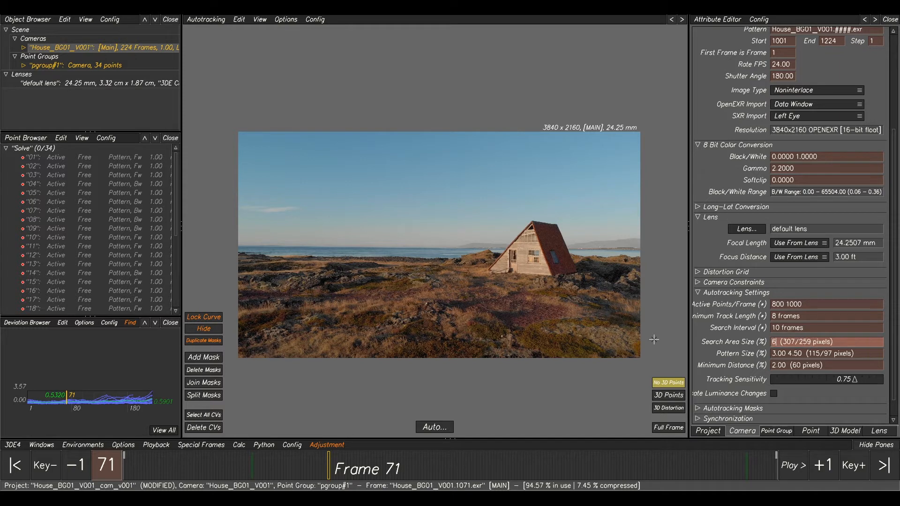
pyautogui.press('BackSpace')
pyautogui.write('8')
pyautogui.press('Escape')
# - Set the autotracking Search Area Size to 4 6 percent and the Pattern Size to 1.5 2.5 percent
pyautogui.moveTo(805, 342); pyautogui.dragTo(677, 343)
pyautogui.write('4 6')
pyautogui.press('Tab')
pyautogui.write('1.5')
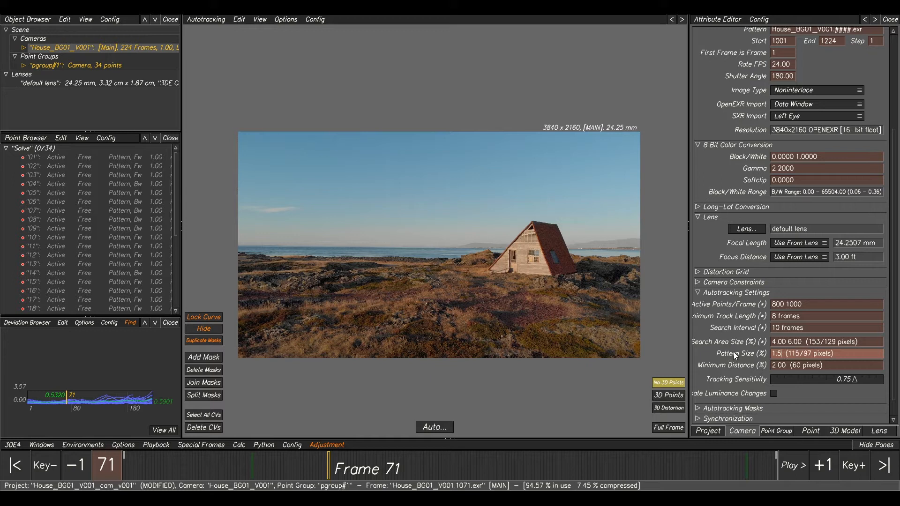
pyautogui.press('Return')
pyautogui.moveTo(803, 354); pyautogui.dragTo(671, 361)
pyautogui.write('1.5 2.5')
# - Set the autotracking Minimum Distance to 1 percent
pyautogui.moveTo(785, 364); pyautogui.dragTo(742, 367)
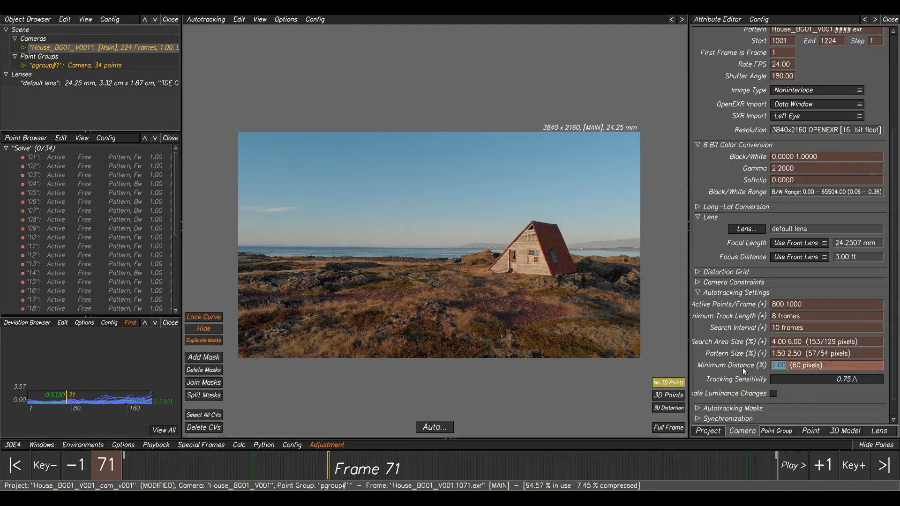
pyautogui.write('1')
pyautogui.press('Return')
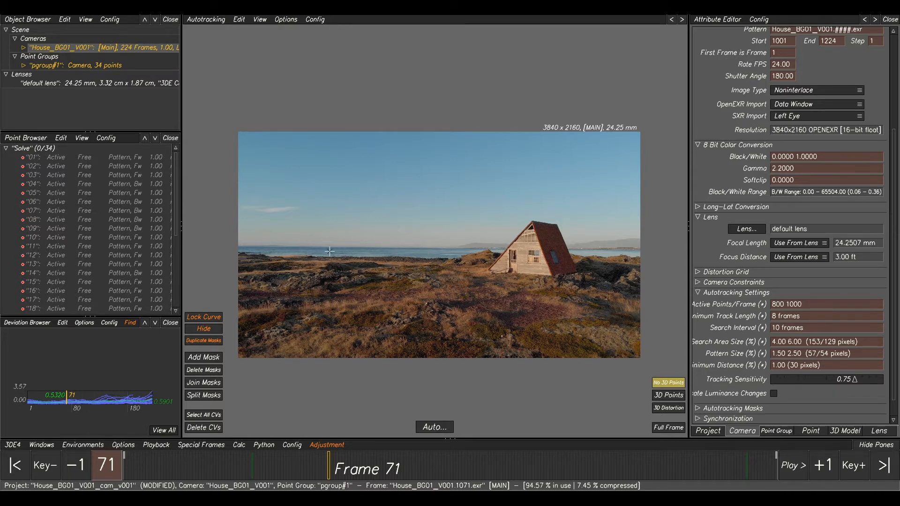
# - Check the camera motion through the shot, add an autotracking mask and return to frame 1
pyautogui.moveTo(206, 468); pyautogui.dragTo(124, 469)
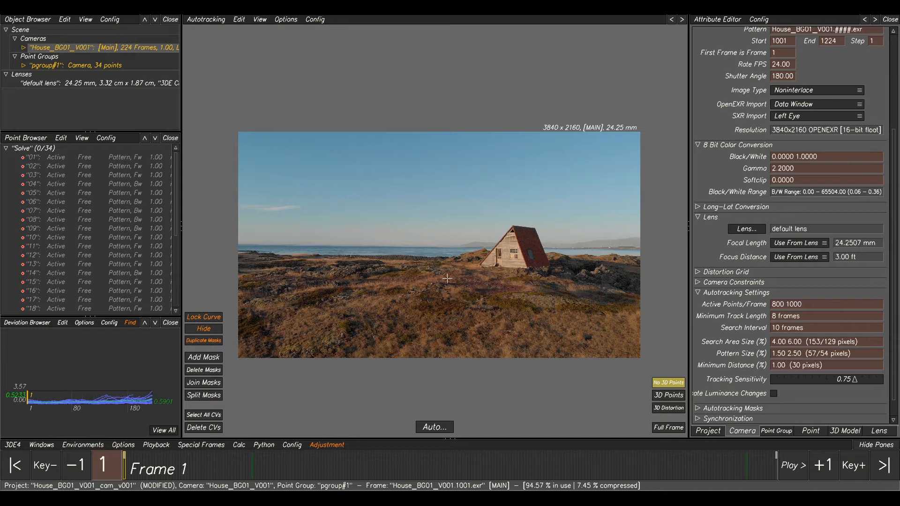
pyautogui.moveTo(135, 468); pyautogui.dragTo(316, 469)
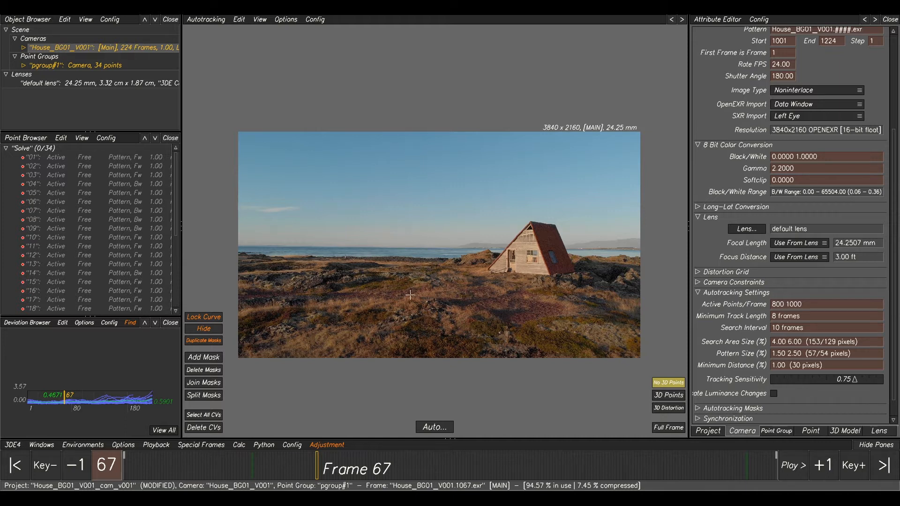
pyautogui.click(198, 358)
pyautogui.moveTo(311, 471)
pyautogui.mouseDown()
pyautogui.moveTo(208, 473)
pyautogui.moveTo(320, 474)
pyautogui.mouseUp()
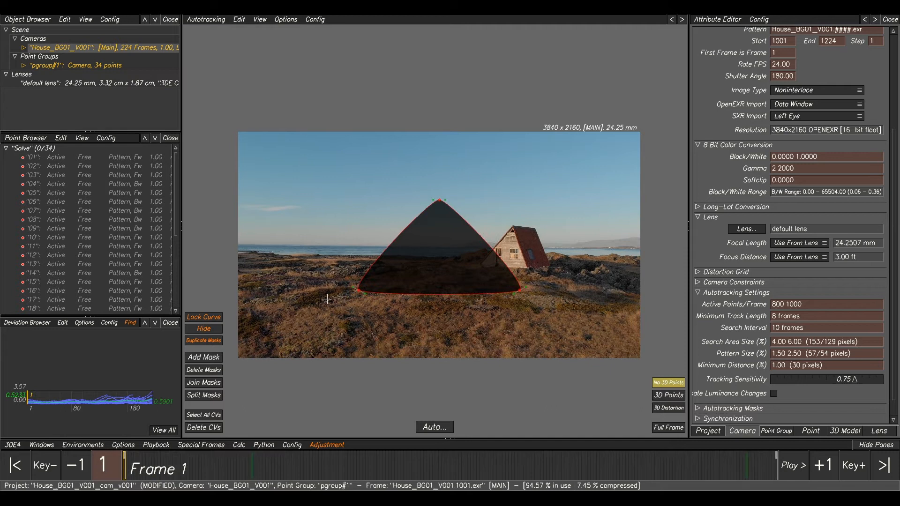
pyautogui.moveTo(149, 474); pyautogui.dragTo(344, 472)
pyautogui.moveTo(222, 479); pyautogui.dragTo(124, 474)
# - Stretch the mask's corners past the image edges on frame 1, adding a fourth corner, to cover the sky down to the horizon
pyautogui.moveTo(357, 292); pyautogui.dragTo(222, 242)
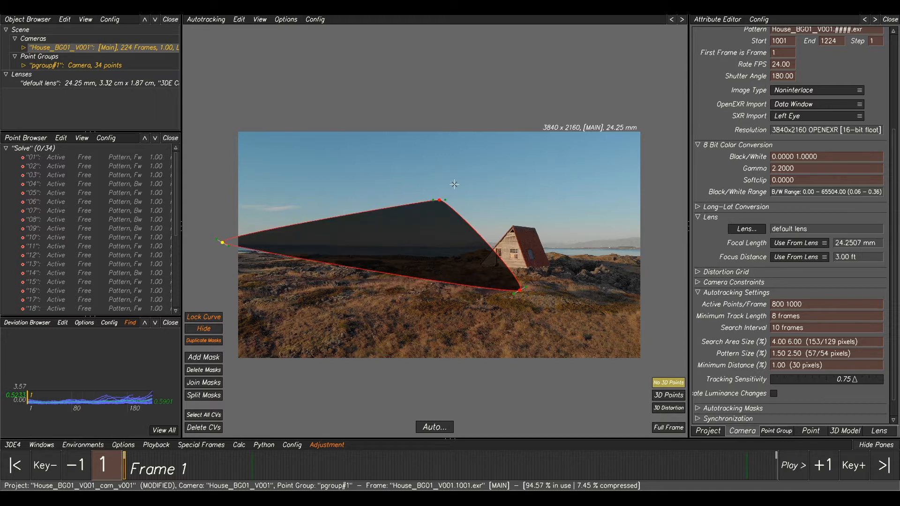
pyautogui.moveTo(437, 201); pyautogui.dragTo(228, 109)
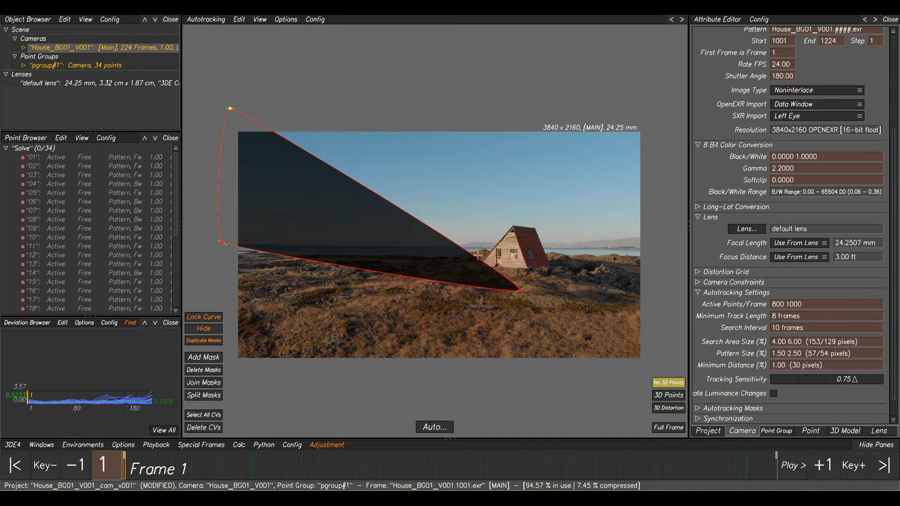
pyautogui.moveTo(466, 251); pyautogui.dragTo(651, 126)
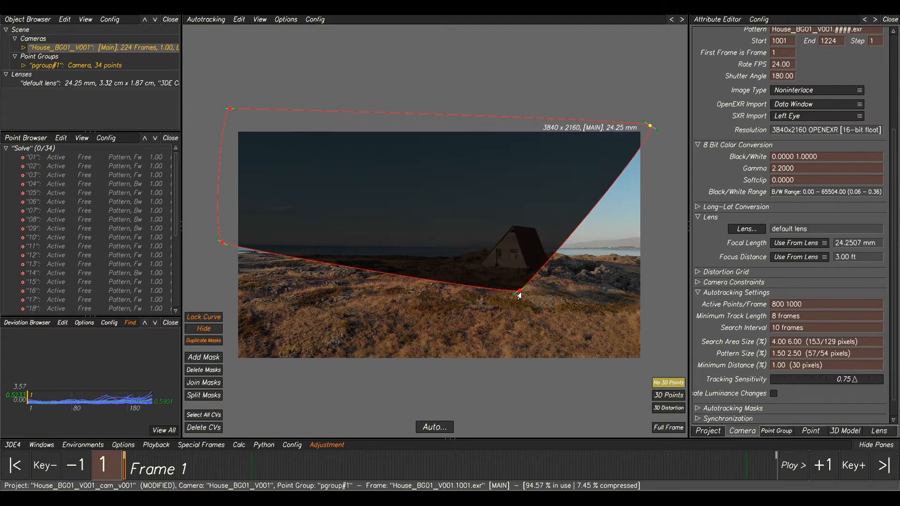
pyautogui.moveTo(520, 292); pyautogui.dragTo(664, 252)
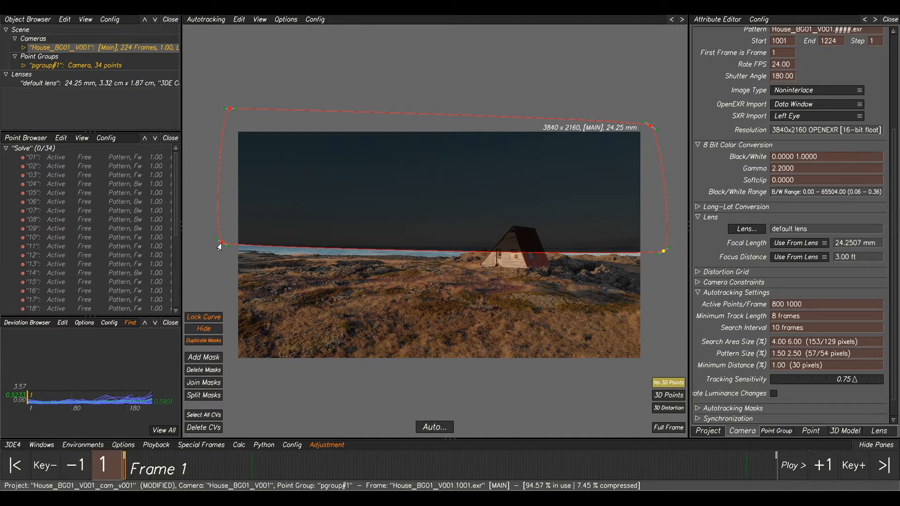
pyautogui.moveTo(221, 244); pyautogui.dragTo(220, 249)
# - Add control points along the mask's lower edge and shape it around the house roof, keeping the house uncovered
pyautogui.click(461, 254)
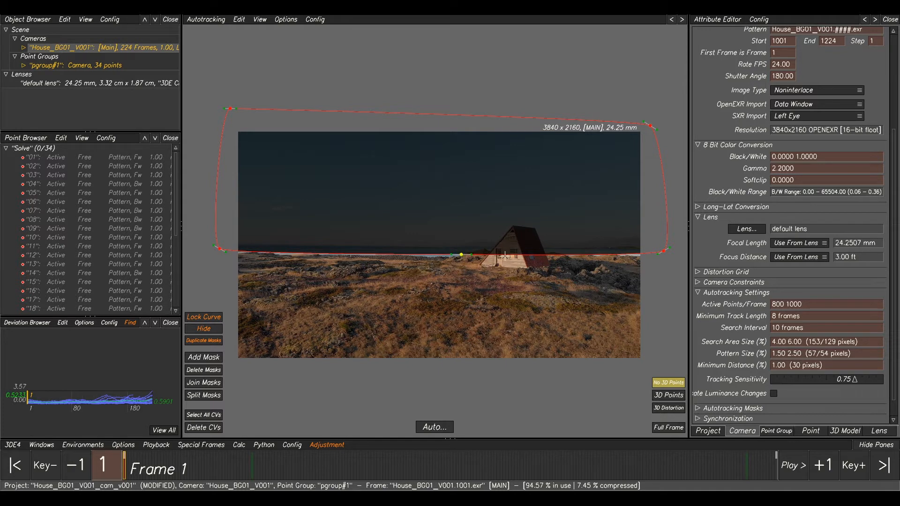
pyautogui.moveTo(503, 258); pyautogui.dragTo(505, 227)
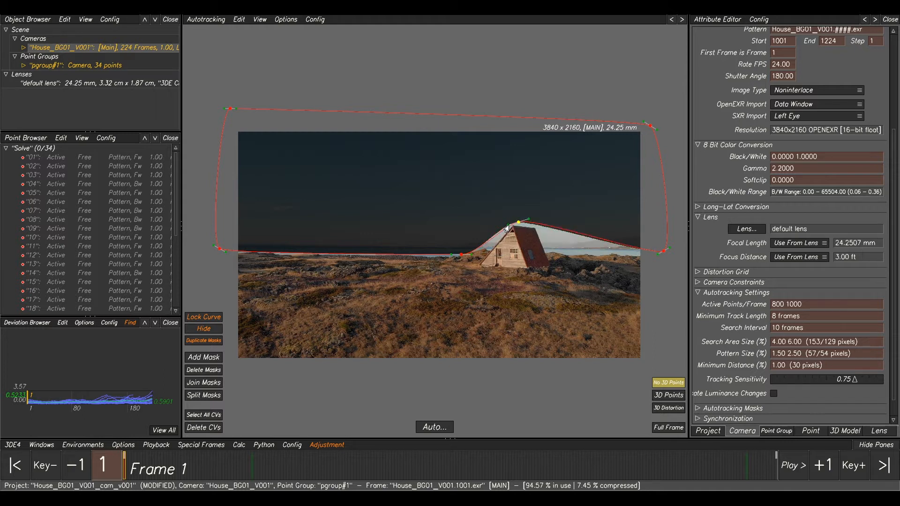
pyautogui.keyDown('ctrl'); pyautogui.click(559, 228); pyautogui.keyUp('ctrl')
pyautogui.moveTo(559, 228); pyautogui.dragTo(559, 253)
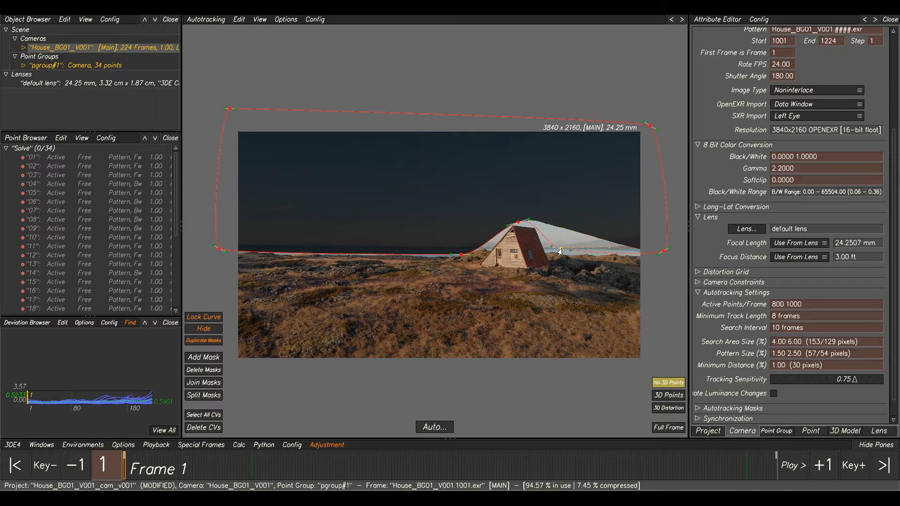
pyautogui.click(517, 223)
pyautogui.moveTo(531, 217); pyautogui.dragTo(517, 223)
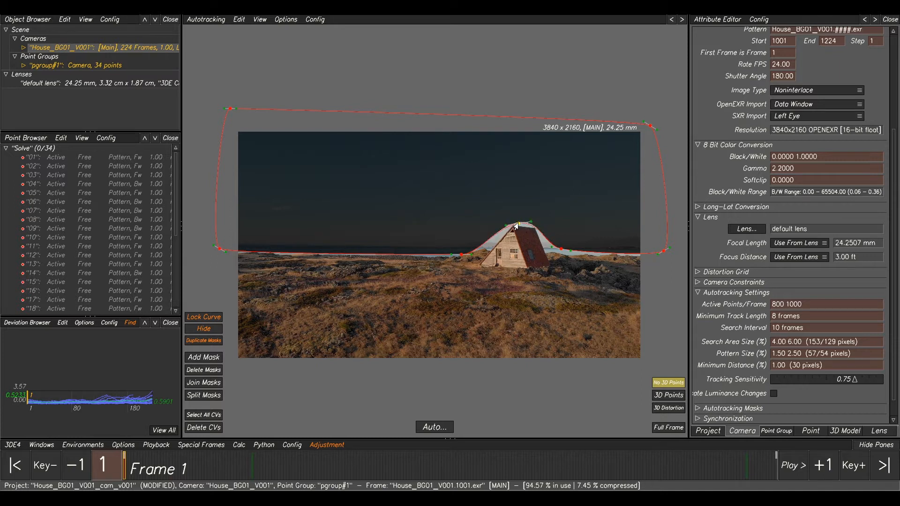
pyautogui.moveTo(459, 257); pyautogui.dragTo(492, 240)
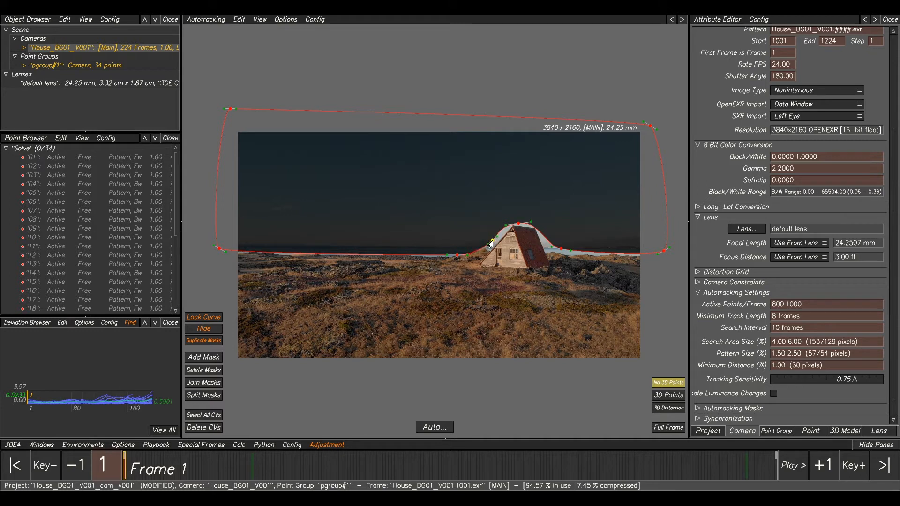
pyautogui.click(518, 224)
# - Select all the mask's control points and shift the whole mask on frame 49 to follow the house roof
pyautogui.moveTo(140, 467)
pyautogui.mouseDown()
pyautogui.moveTo(778, 467)
pyautogui.moveTo(123, 465)
pyautogui.mouseUp()
pyautogui.scroll(2, 630, 114)
pyautogui.scroll(-2, 631, 114)
pyautogui.moveTo(672, 97); pyautogui.dragTo(257, 234)
pyautogui.moveTo(135, 466)
pyautogui.mouseDown()
pyautogui.moveTo(224, 469)
pyautogui.moveTo(253, 481)
pyautogui.moveTo(264, 469)
pyautogui.mouseUp()
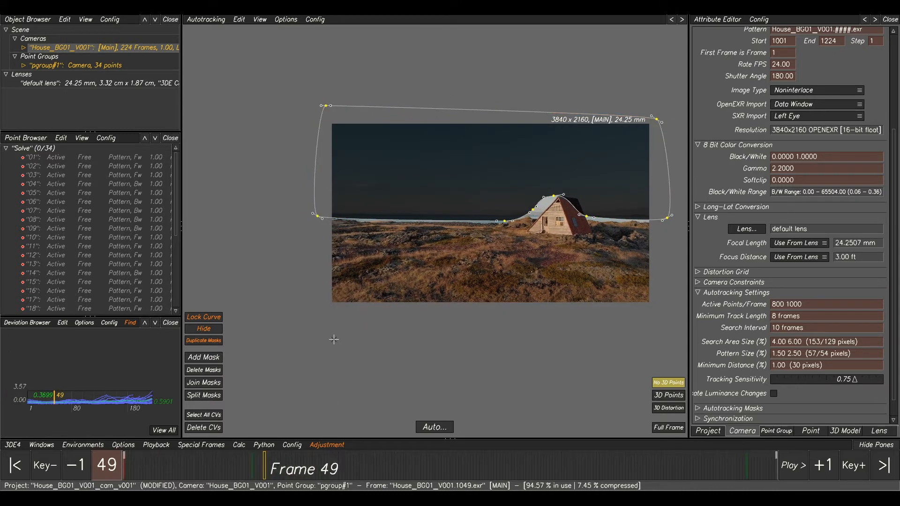
pyautogui.moveTo(531, 211); pyautogui.dragTo(540, 207)
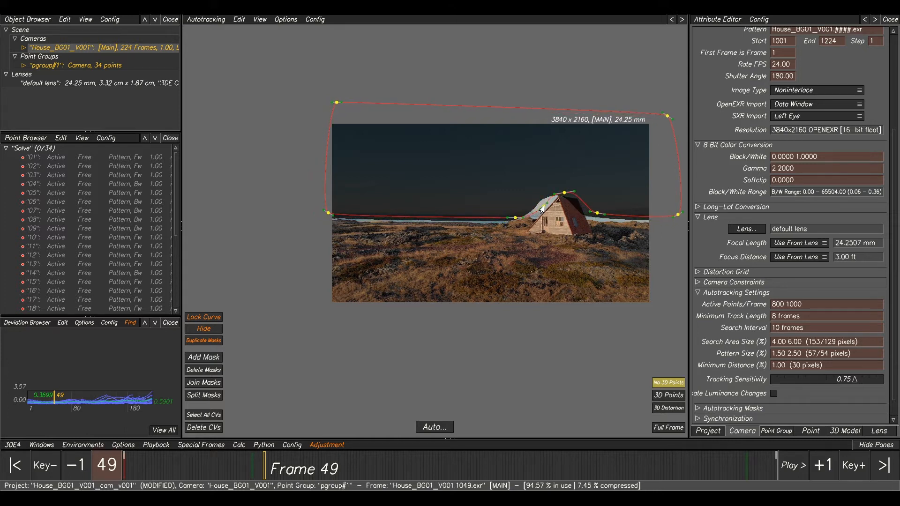
# - Shift the whole mask to follow the house roof on frames 92 and 141
pyautogui.moveTo(269, 475); pyautogui.dragTo(389, 474)
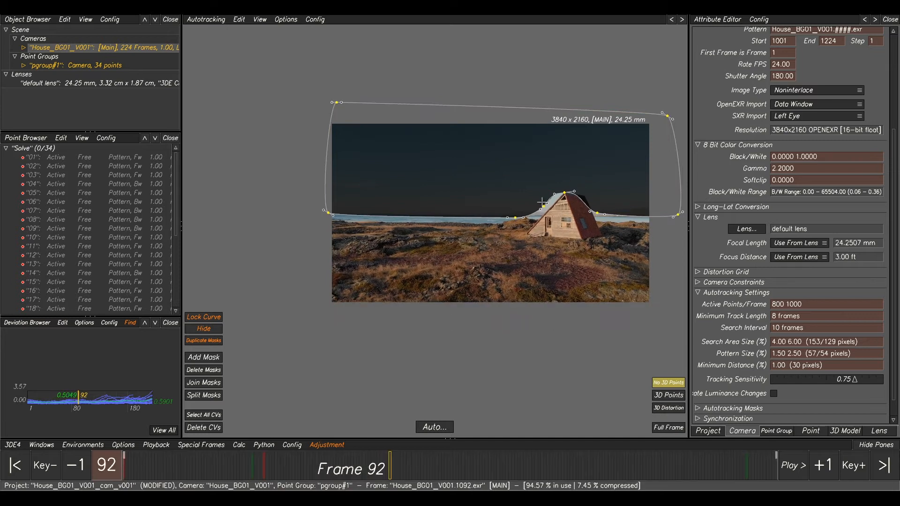
pyautogui.moveTo(543, 210); pyautogui.dragTo(550, 206)
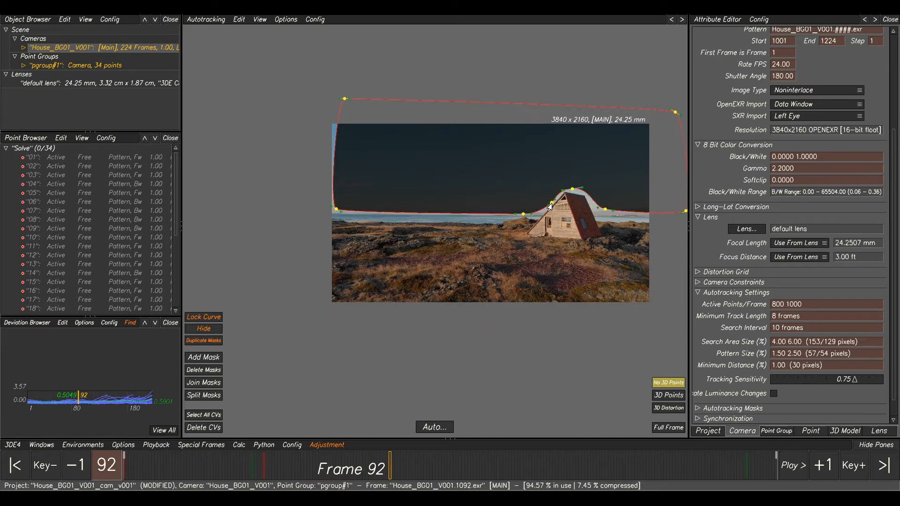
pyautogui.moveTo(397, 458); pyautogui.dragTo(533, 461)
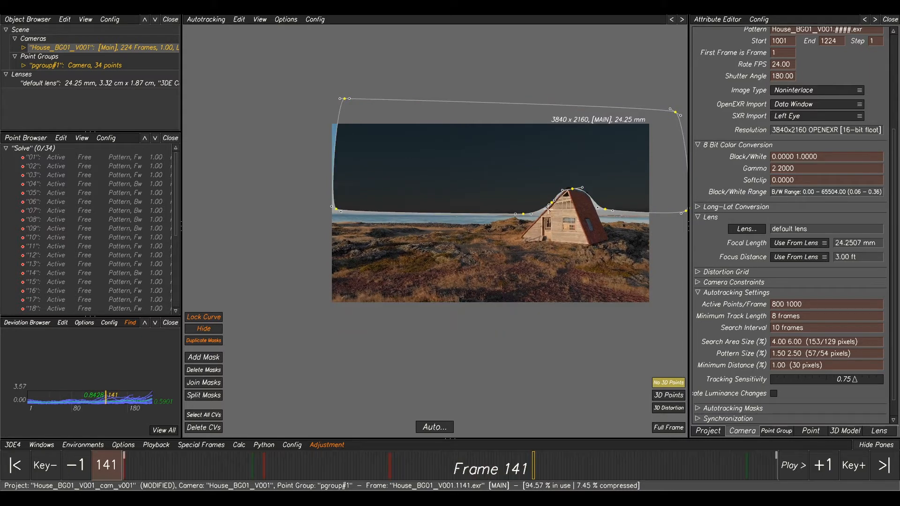
pyautogui.click(550, 205)
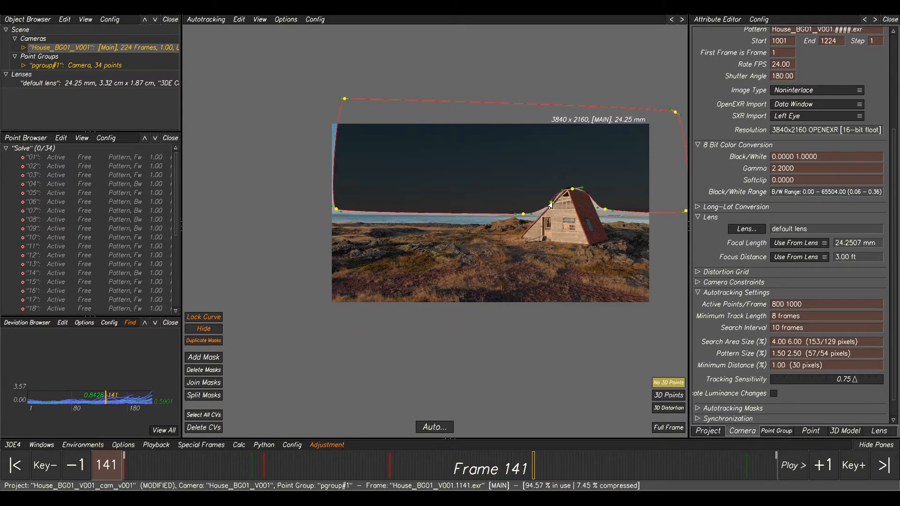
pyautogui.moveTo(549, 206); pyautogui.dragTo(549, 203)
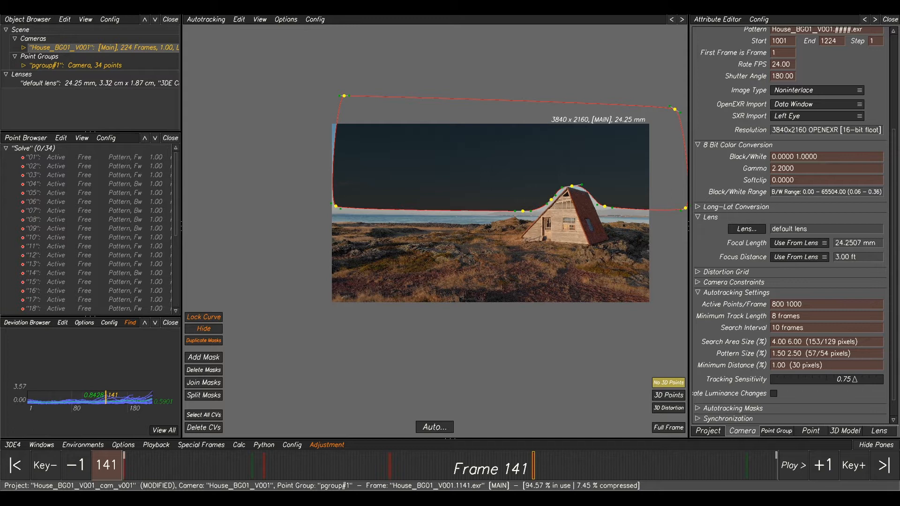
# - Shift the whole mask to match the roof peak on frame 190 and the last frame, 224
pyautogui.moveTo(533, 475); pyautogui.dragTo(676, 471)
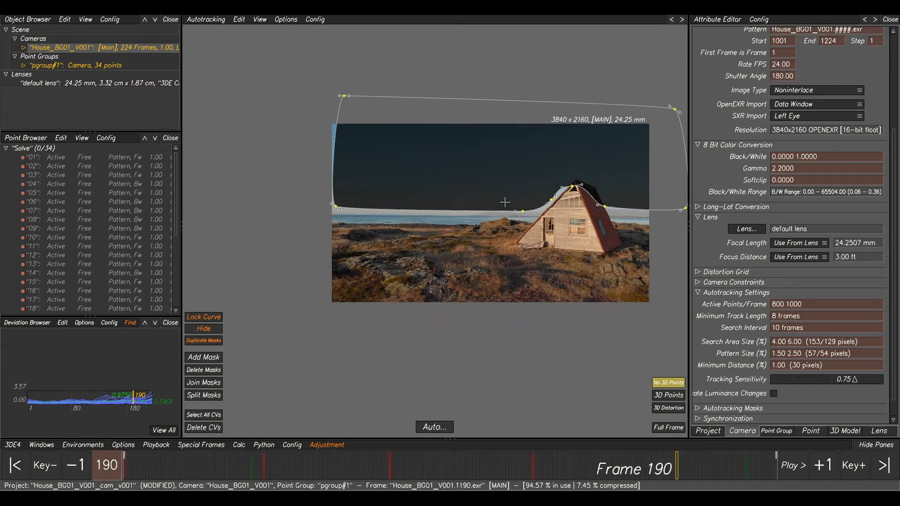
pyautogui.moveTo(548, 205); pyautogui.dragTo(556, 196)
pyautogui.moveTo(678, 477); pyautogui.dragTo(776, 471)
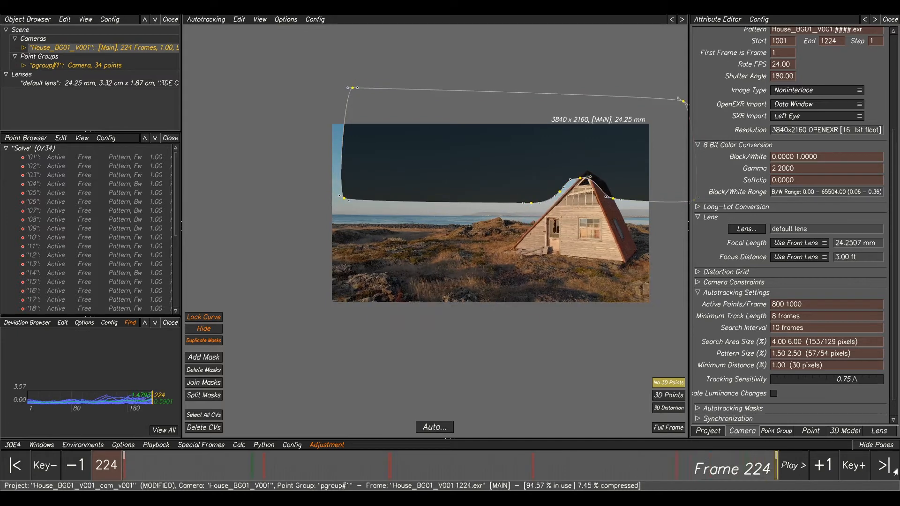
pyautogui.moveTo(559, 193); pyautogui.dragTo(568, 185)
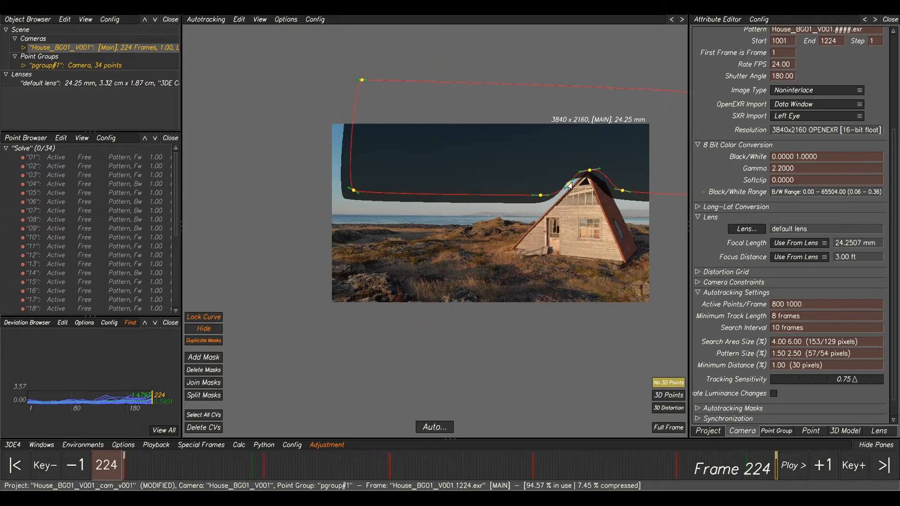
pyautogui.moveTo(760, 470)
pyautogui.mouseDown()
pyautogui.moveTo(102, 457)
pyautogui.moveTo(761, 449)
pyautogui.moveTo(776, 466)
pyautogui.mouseUp()
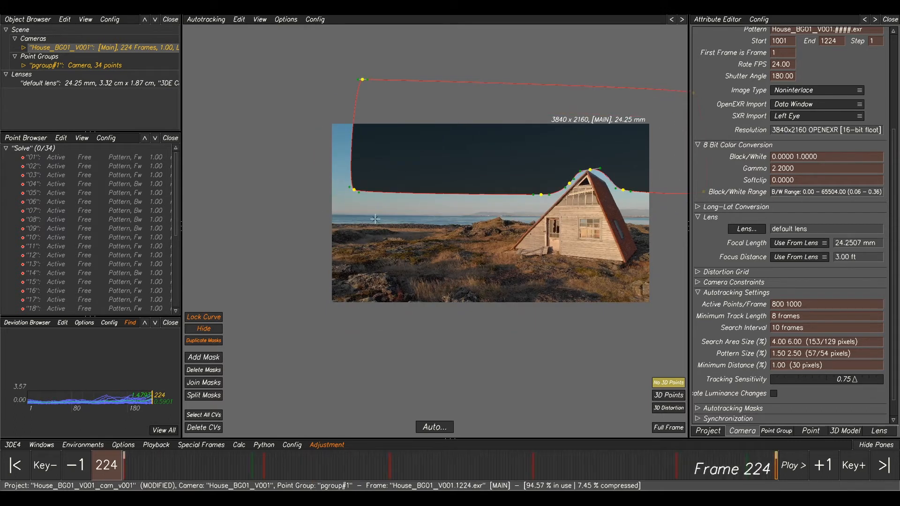
# - Reshape the mask on frame 224 by moving individual points to cover the sky's left side and meet the horizon beside the house
pyautogui.click(528, 208)
pyautogui.moveTo(539, 199); pyautogui.dragTo(519, 225)
pyautogui.click(363, 80)
pyautogui.moveTo(357, 81); pyautogui.dragTo(332, 81)
pyautogui.moveTo(352, 191); pyautogui.dragTo(291, 219)
pyautogui.moveTo(623, 193); pyautogui.dragTo(629, 214)
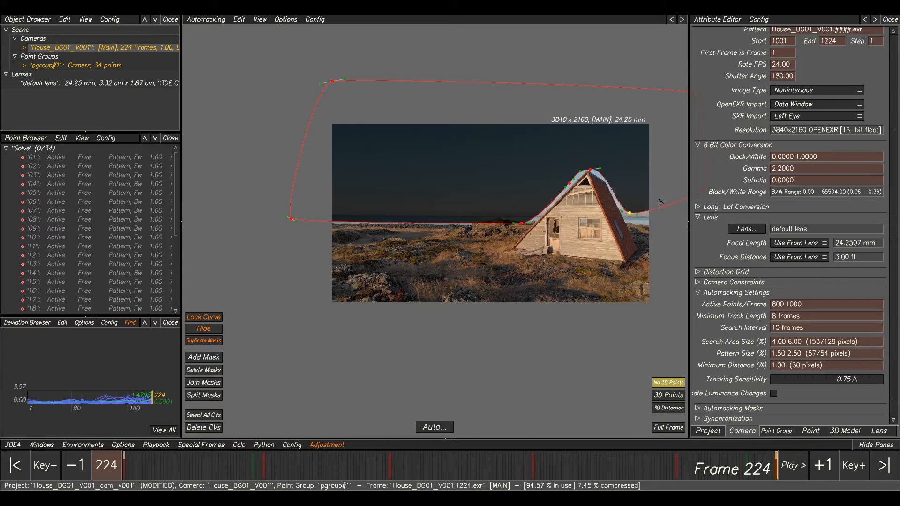
# - Reshape the sky mask on frame 191 by moving its side and lower points down to the horizon and past the image's left edge
pyautogui.click(676, 469)
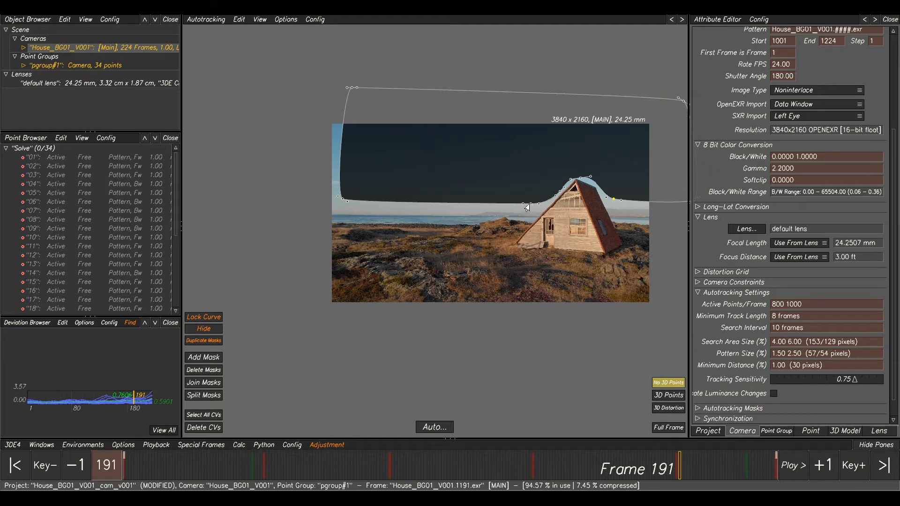
pyautogui.moveTo(529, 206); pyautogui.dragTo(509, 214)
pyautogui.moveTo(343, 204); pyautogui.dragTo(313, 216)
pyautogui.moveTo(350, 92); pyautogui.dragTo(309, 92)
pyautogui.click(615, 207)
pyautogui.moveTo(614, 207); pyautogui.dragTo(618, 217)
pyautogui.scroll(2, 650, 236)
pyautogui.scroll(-3, 656, 218)
pyautogui.moveTo(656, 218); pyautogui.dragTo(585, 233, button='middle')
pyautogui.scroll(-1, 584, 233)
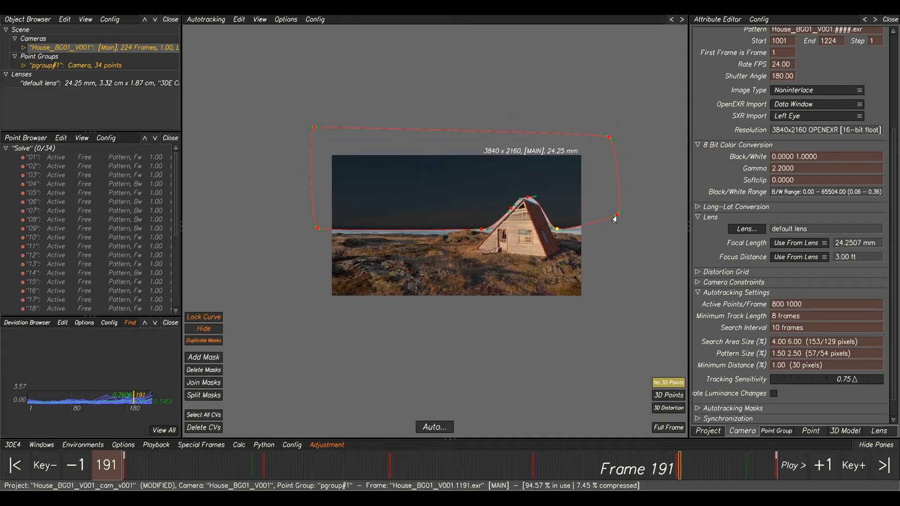
# - Lower the sky mask's bottom points on frame 141 to follow the horizon on both sides of the house
pyautogui.click(532, 460)
pyautogui.moveTo(330, 222); pyautogui.dragTo(319, 230)
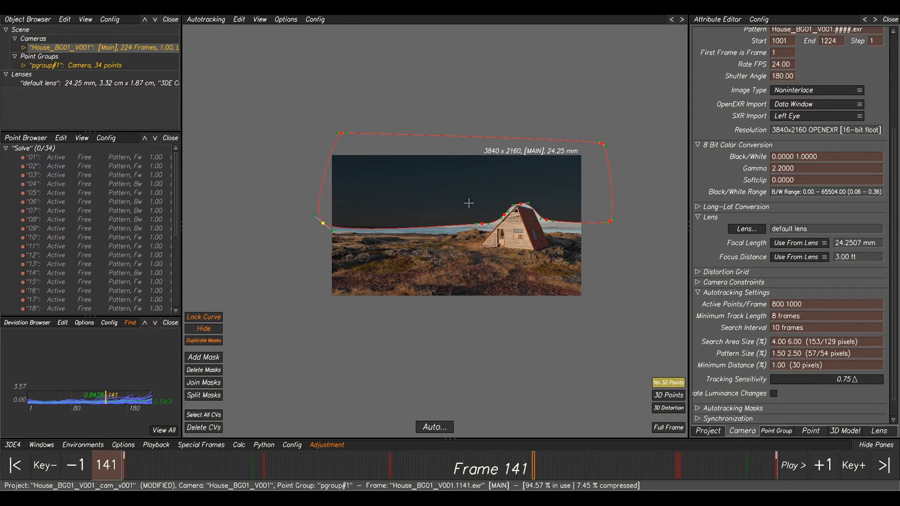
pyautogui.scroll(2, 483, 219)
pyautogui.click(481, 230)
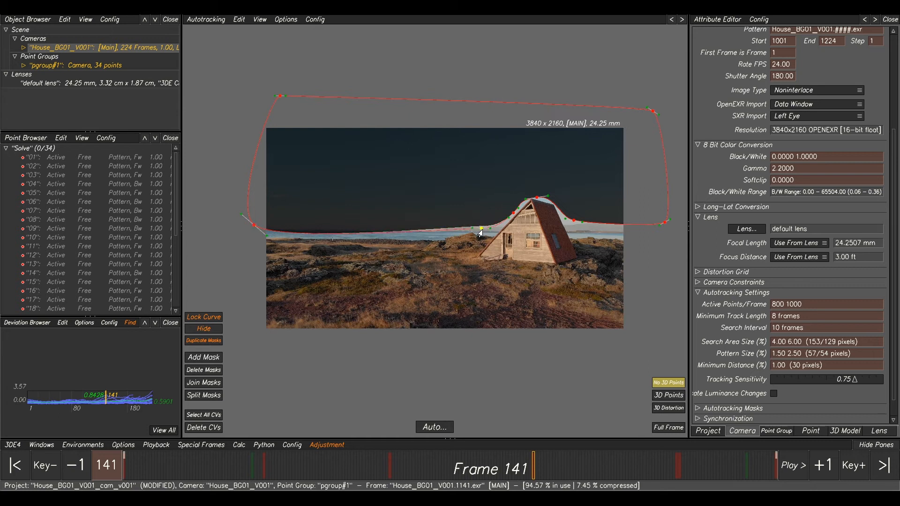
pyautogui.moveTo(572, 221); pyautogui.dragTo(577, 232)
pyautogui.click(665, 223)
pyautogui.moveTo(664, 224); pyautogui.dragTo(667, 230)
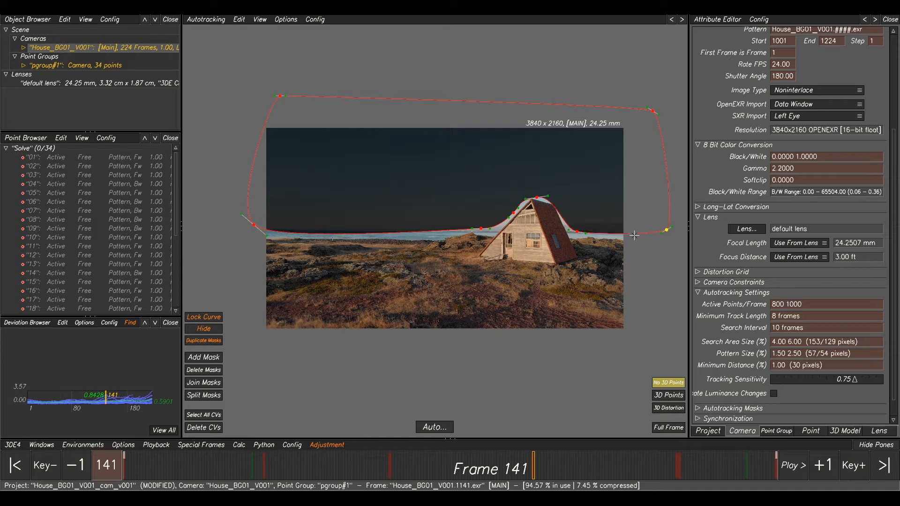
# - Adjust the sky mask on frame 92, moving its left corners outward and the points beside the house down to the horizon
pyautogui.click(388, 463)
pyautogui.moveTo(269, 227); pyautogui.dragTo(250, 234)
pyautogui.click(279, 100)
pyautogui.moveTo(266, 103); pyautogui.dragTo(255, 100)
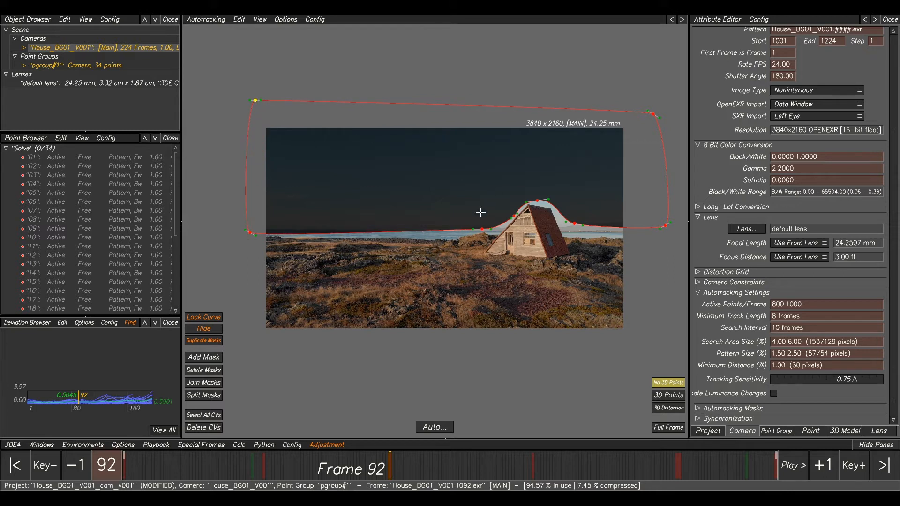
pyautogui.moveTo(477, 230); pyautogui.dragTo(480, 232)
pyautogui.moveTo(574, 224); pyautogui.dragTo(571, 233)
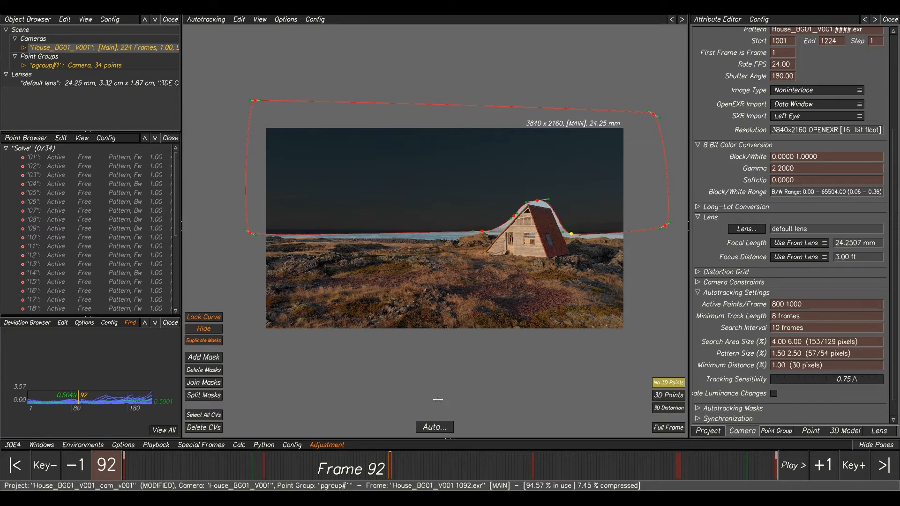
# - Lower the sky mask's bottom corners and the point right of the house to the horizon on frame 49
pyautogui.click(265, 462)
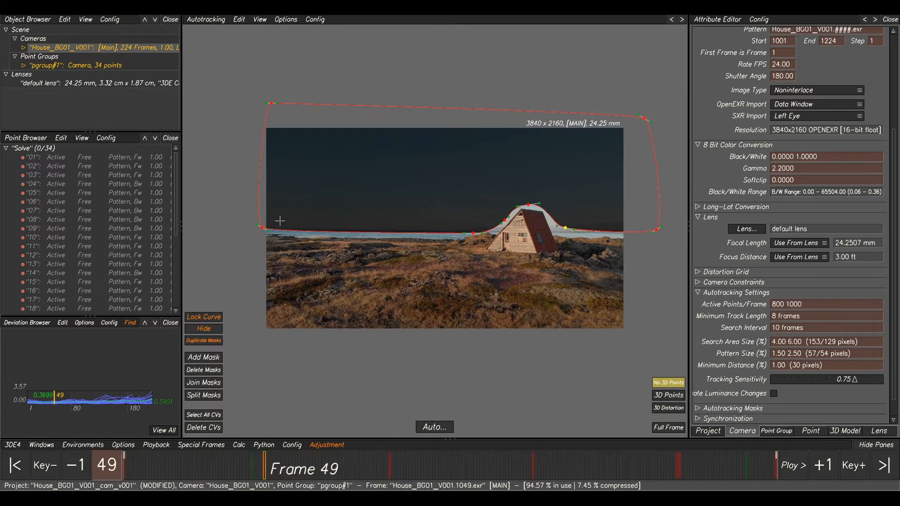
pyautogui.moveTo(260, 228); pyautogui.dragTo(257, 232)
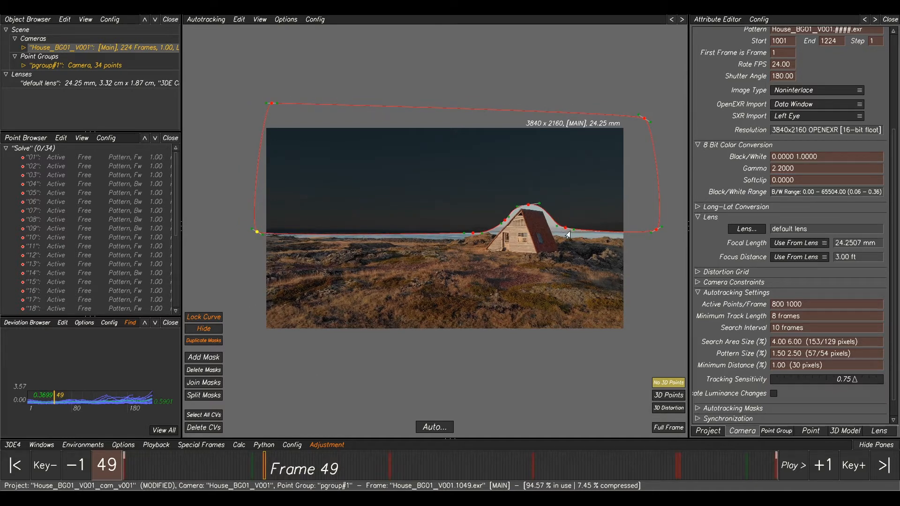
pyautogui.moveTo(563, 228); pyautogui.dragTo(563, 233)
pyautogui.moveTo(656, 229); pyautogui.dragTo(657, 234)
# - Fine-tune the sky mask's lower points on frame 1 so its edge follows the horizon and the house's left side
pyautogui.moveTo(190, 470); pyautogui.dragTo(123, 470)
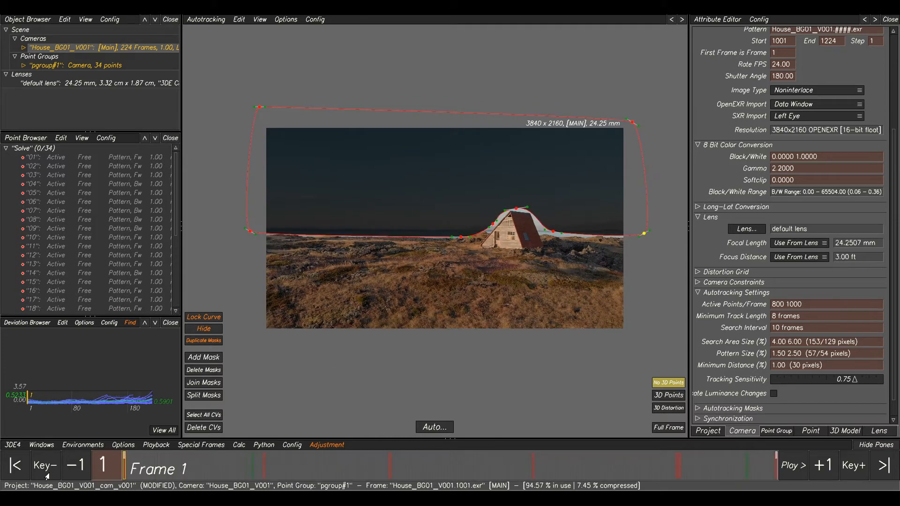
pyautogui.moveTo(253, 233); pyautogui.dragTo(250, 231)
pyautogui.moveTo(461, 238); pyautogui.dragTo(461, 235)
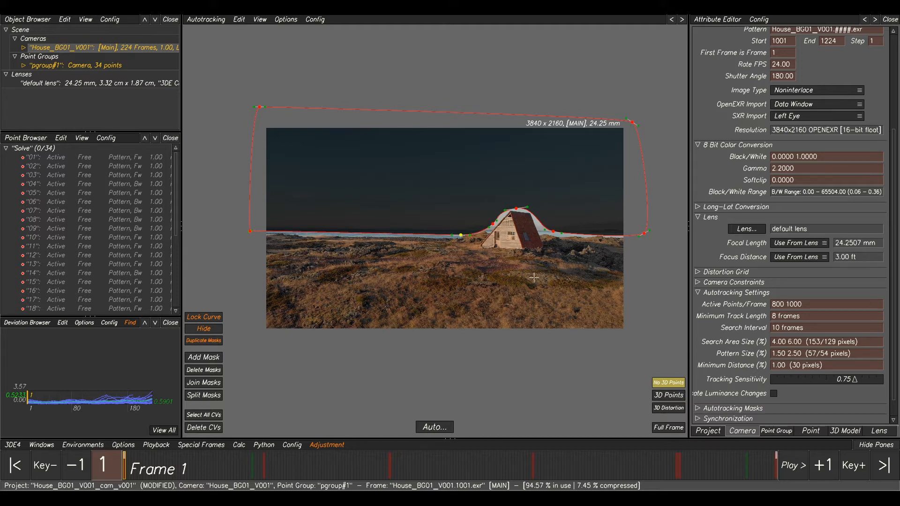
pyautogui.click(492, 223)
pyautogui.moveTo(492, 229); pyautogui.dragTo(484, 229)
# - Refit the sky mask on the keyframe near frame 190, widening its left side and lowering its bottom points to the horizon
pyautogui.moveTo(159, 462); pyautogui.dragTo(676, 484)
pyautogui.moveTo(280, 214); pyautogui.dragTo(245, 239)
pyautogui.moveTo(284, 91); pyautogui.dragTo(247, 89)
pyautogui.moveTo(488, 221); pyautogui.dragTo(481, 232)
pyautogui.moveTo(582, 211); pyautogui.dragTo(587, 232)
pyautogui.moveTo(673, 218); pyautogui.dragTo(678, 231)
# - Return to frame 1 and run autotracking with a Forward primary pass and a Backward secondary pass
pyautogui.moveTo(676, 472); pyautogui.dragTo(370, 470)
pyautogui.moveTo(503, 451); pyautogui.dragTo(124, 461)
pyautogui.click(428, 428)
pyautogui.click(436, 427)
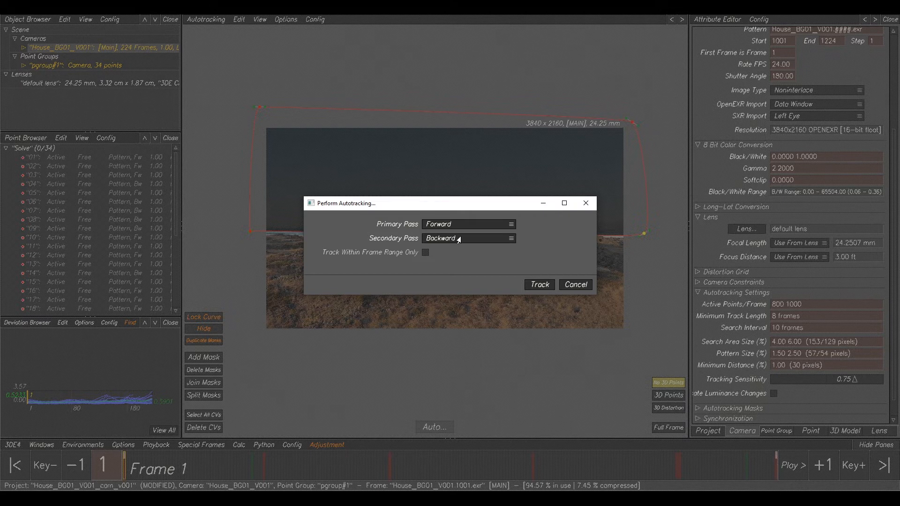
pyautogui.click(536, 287)
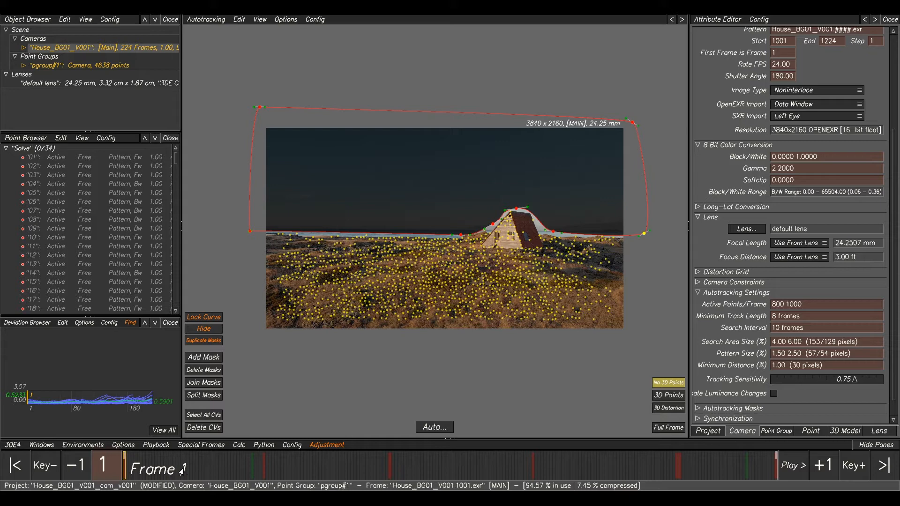
# - Find badly tracked points among the automatically tracked ones with sensitivity 0.69, selecting only, and delete the selected point
pyautogui.moveTo(136, 473)
pyautogui.mouseDown()
pyautogui.moveTo(378, 469)
pyautogui.moveTo(280, 487)
pyautogui.moveTo(778, 481)
pyautogui.moveTo(225, 483)
pyautogui.moveTo(412, 483)
pyautogui.moveTo(506, 471)
pyautogui.moveTo(417, 457)
pyautogui.mouseUp()
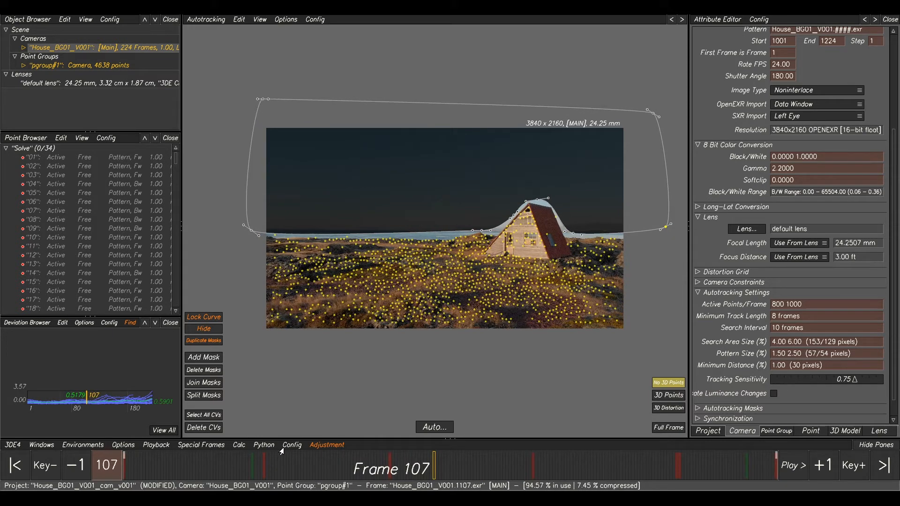
pyautogui.click(264, 446)
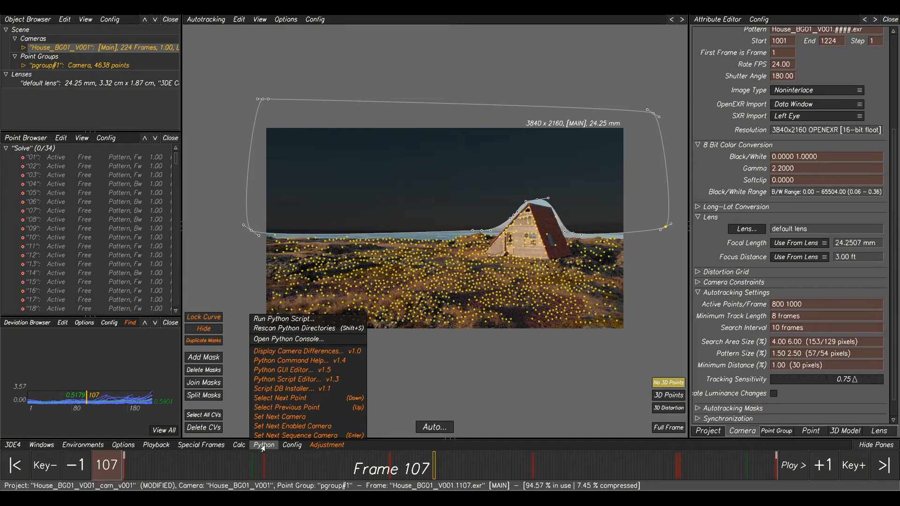
pyautogui.click(237, 446)
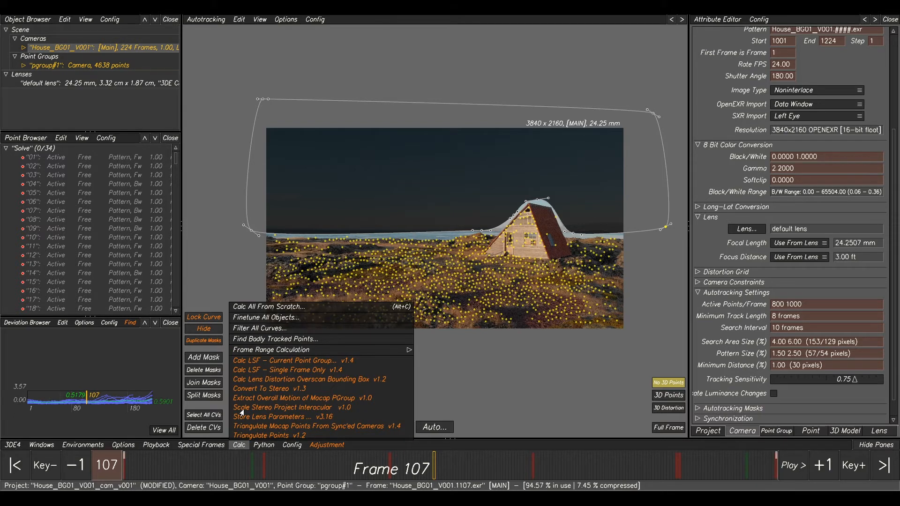
pyautogui.click(272, 339)
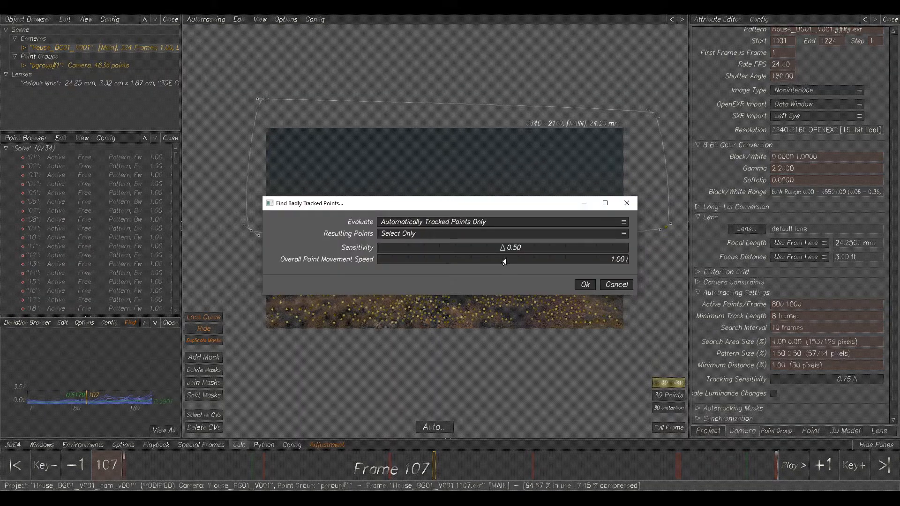
pyautogui.moveTo(502, 252); pyautogui.dragTo(550, 259)
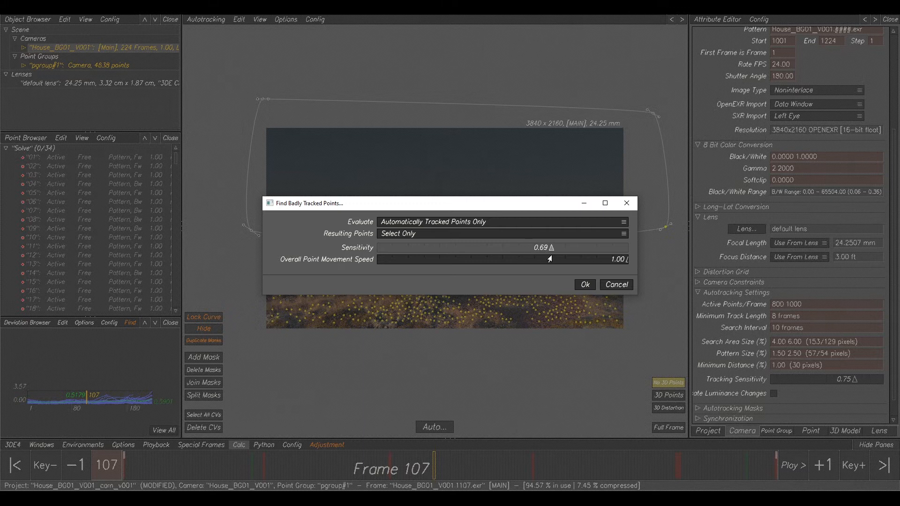
pyautogui.click(584, 284)
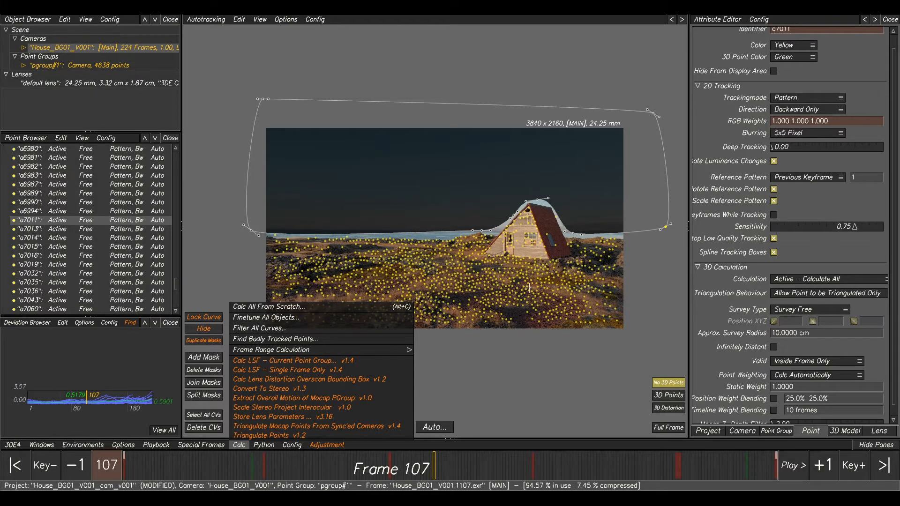
pyautogui.press('Delete')
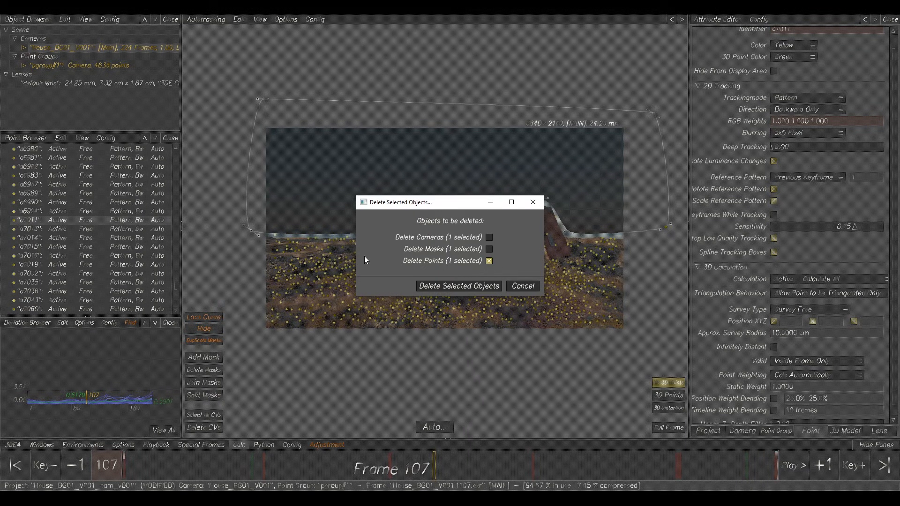
pyautogui.click(482, 284)
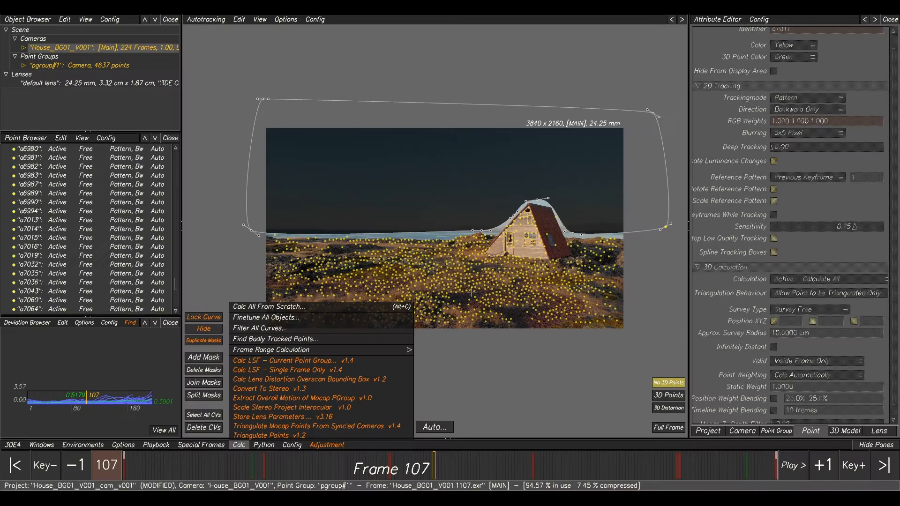
# - Collapse the Solve point set, select all the automatically tracked points and set their calculation to Passive
pyautogui.moveTo(177, 287); pyautogui.dragTo(174, 148)
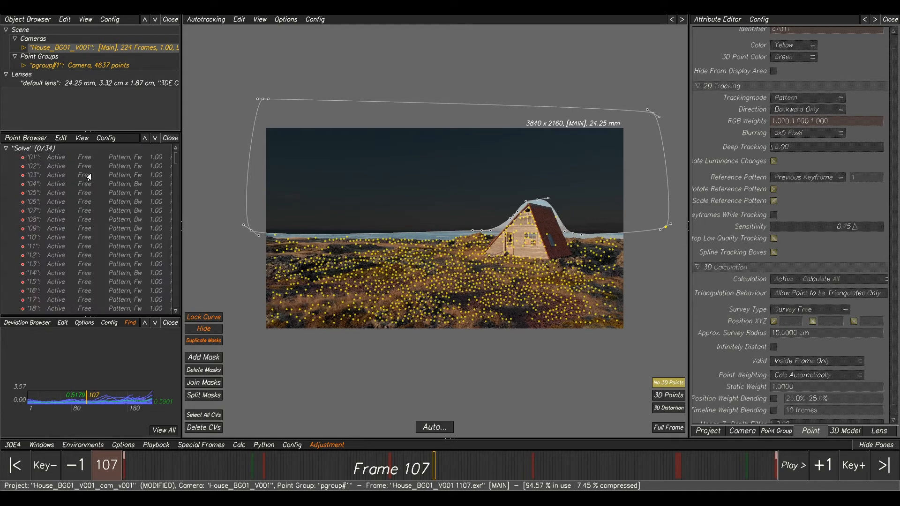
pyautogui.click(5, 149)
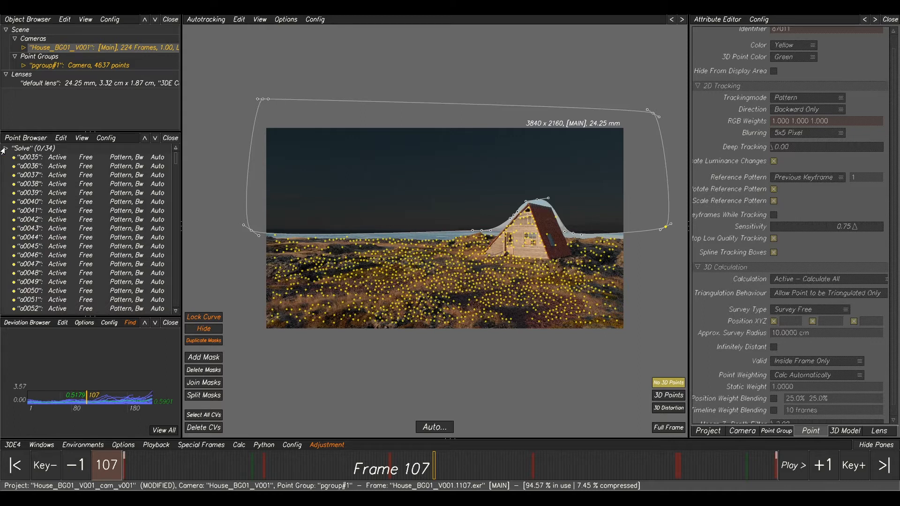
pyautogui.click(79, 157)
pyautogui.moveTo(174, 161); pyautogui.dragTo(172, 322)
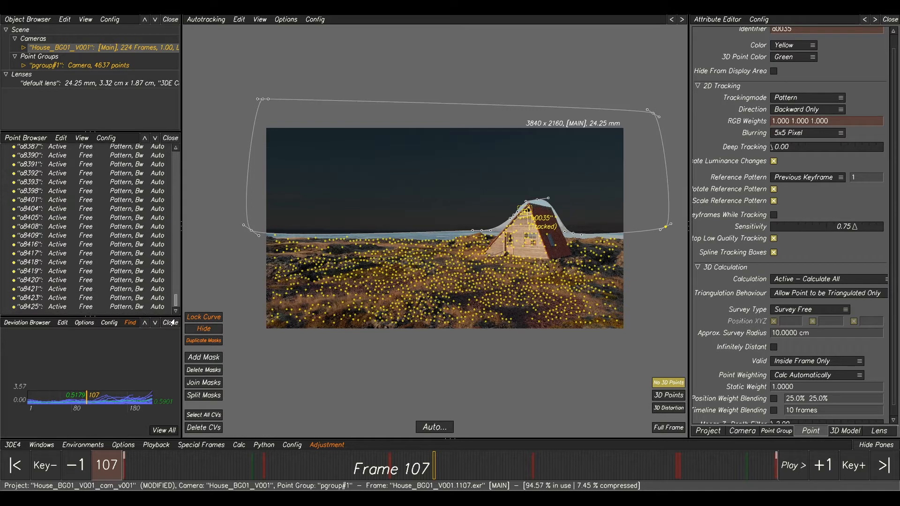
pyautogui.keyDown('shift'); pyautogui.click(41, 307); pyautogui.keyUp('shift')
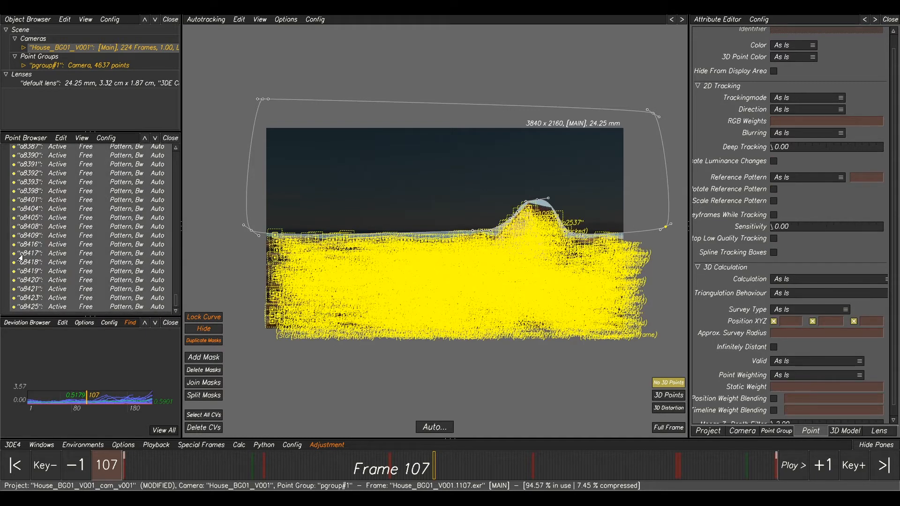
pyautogui.rightClick(58, 220)
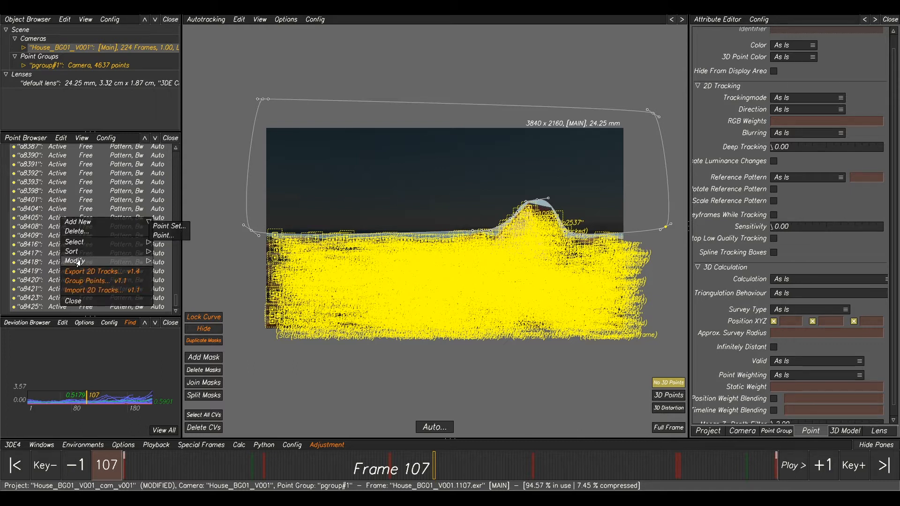
pyautogui.moveTo(77, 262)
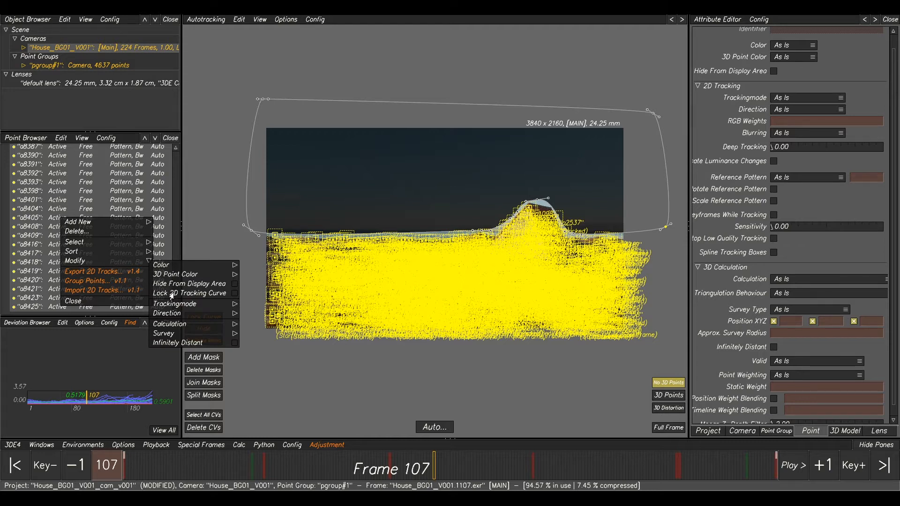
pyautogui.moveTo(174, 326)
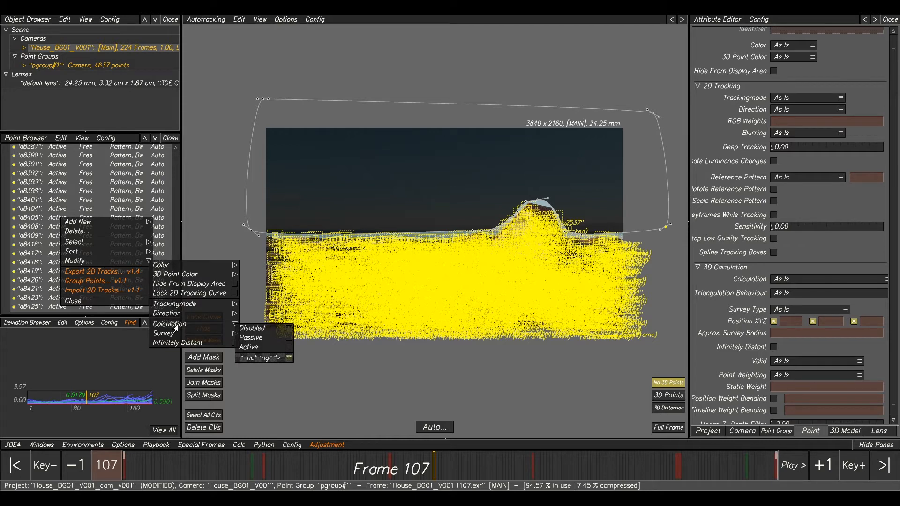
pyautogui.click(249, 338)
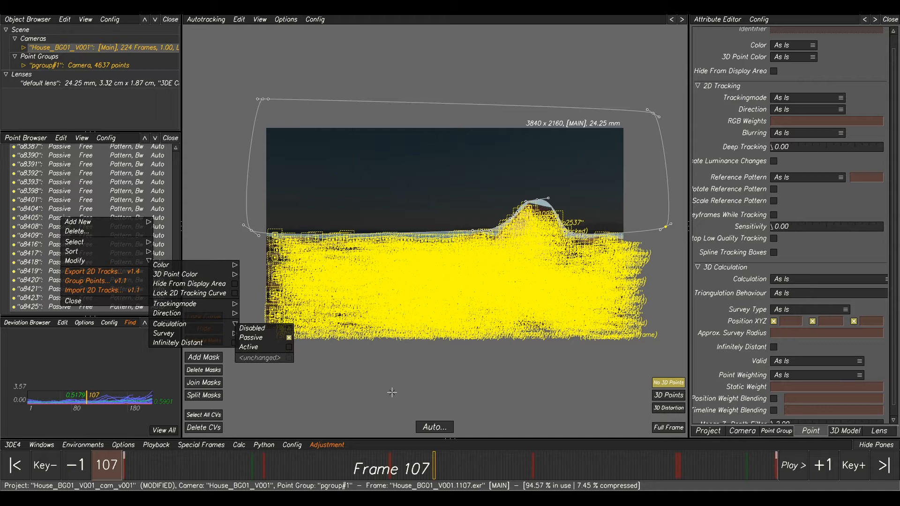
pyautogui.click(379, 370)
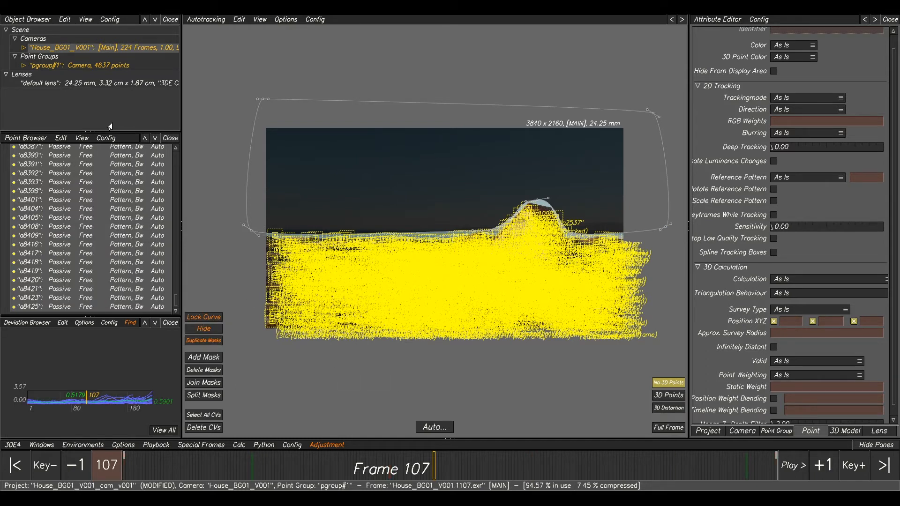
pyautogui.click(92, 190)
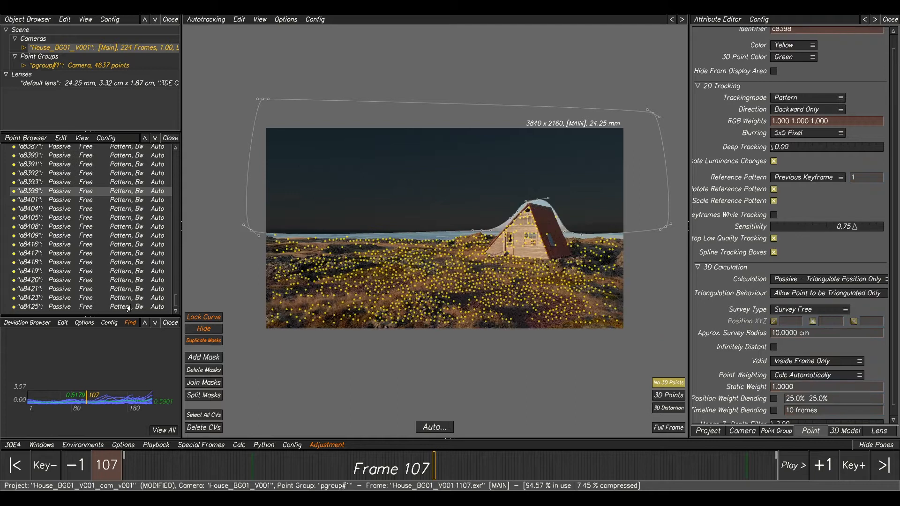
# - Save the project as House_BG01_V001_cam_v001.3de in the tut folder, overwriting the existing file
pyautogui.click(12, 445)
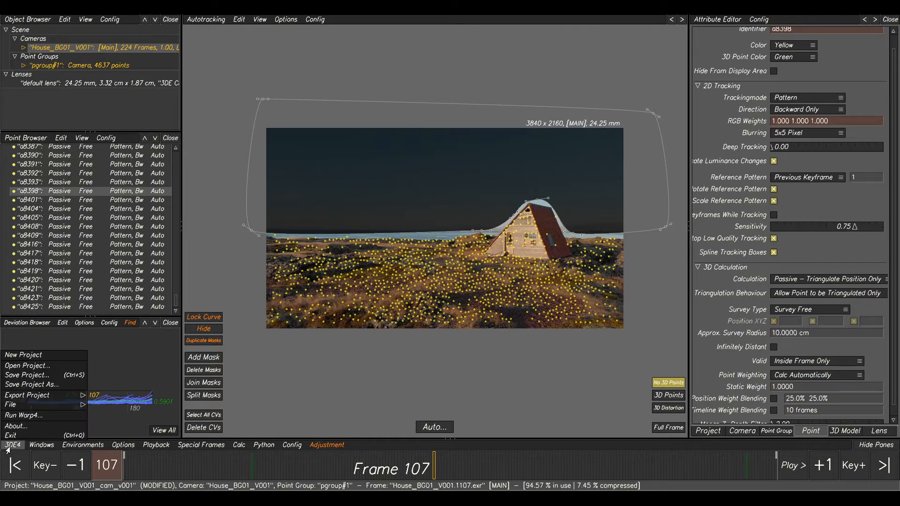
pyautogui.click(43, 386)
pyautogui.click(453, 93)
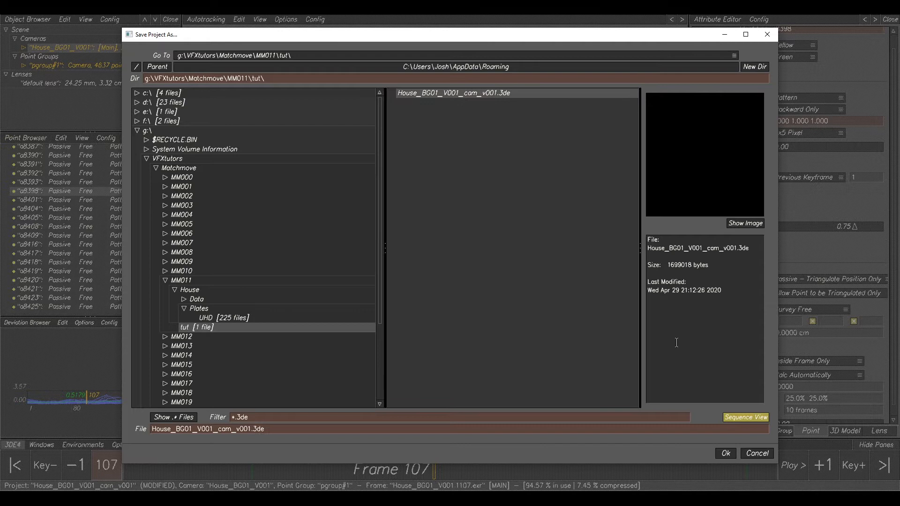
pyautogui.click(726, 454)
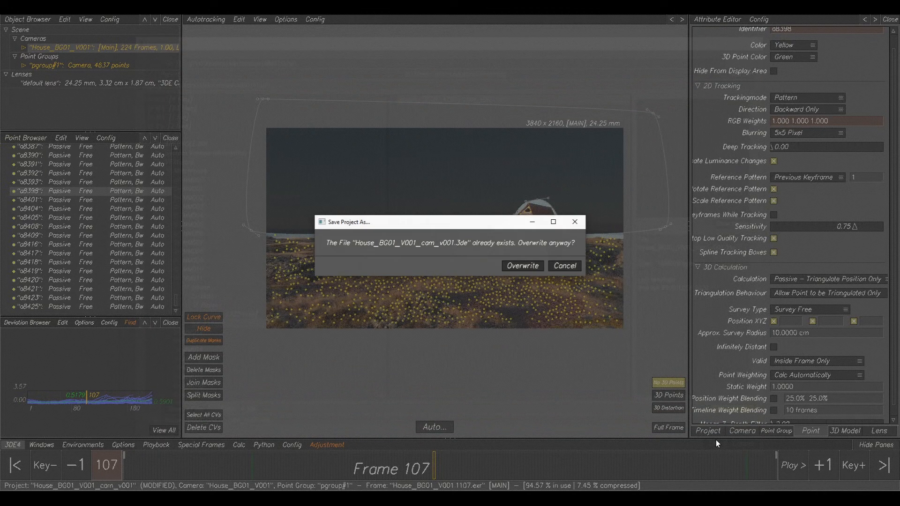
pyautogui.click(518, 264)
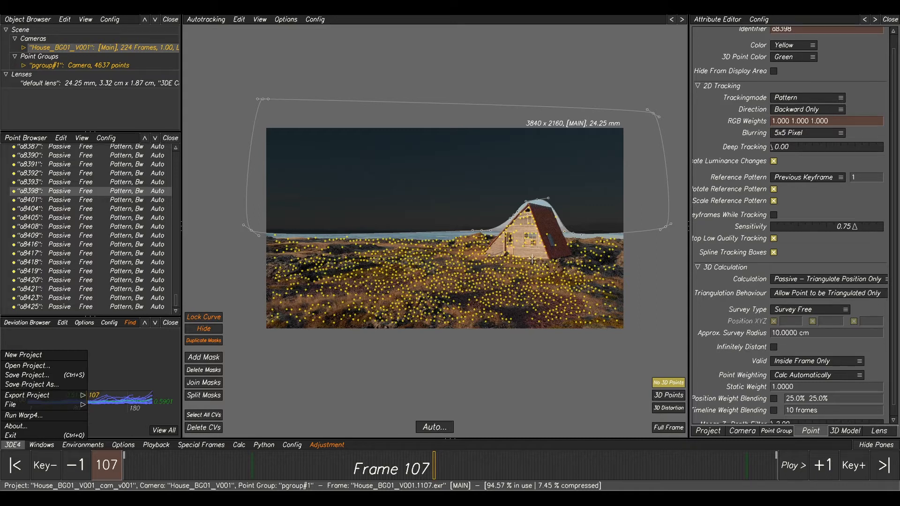
# - Recalculate the whole camera solve with the passive points, orbit the resulting point cloud to check it, and use the result
pyautogui.hotkey('alt', 'c')
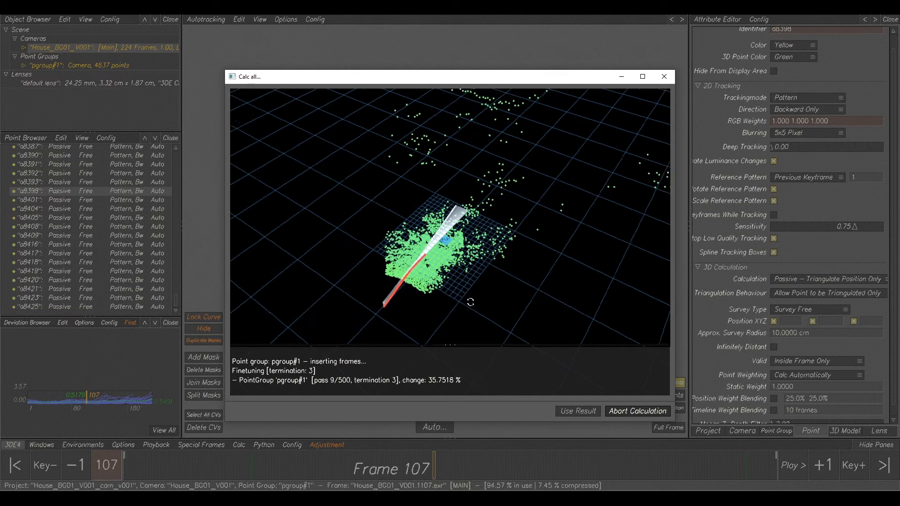
pyautogui.keyDown('alt'); pyautogui.moveTo(470, 265); pyautogui.dragTo(488, 238); pyautogui.keyUp('alt')
pyautogui.keyDown('alt'); pyautogui.moveTo(627, 304); pyautogui.dragTo(489, 247, button='right'); pyautogui.keyUp('alt')
pyautogui.keyDown('alt'); pyautogui.moveTo(488, 247); pyautogui.dragTo(490, 300); pyautogui.keyUp('alt')
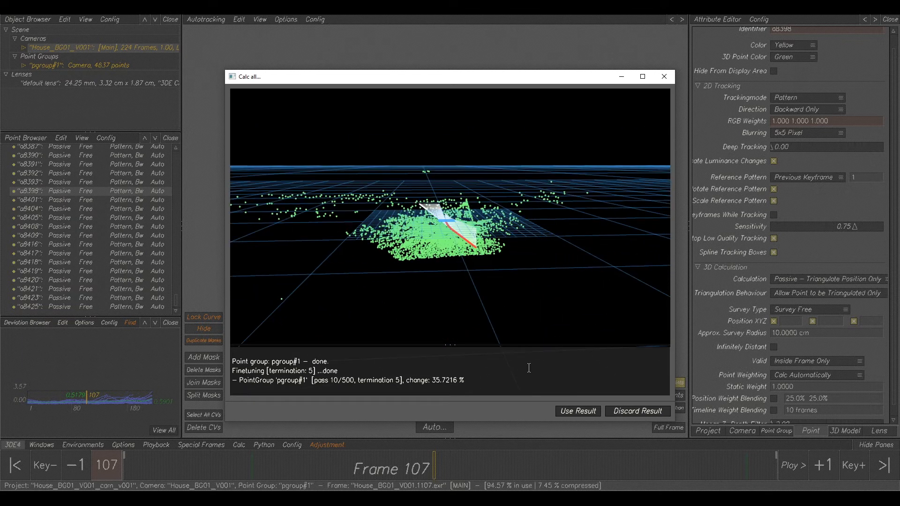
pyautogui.click(563, 410)
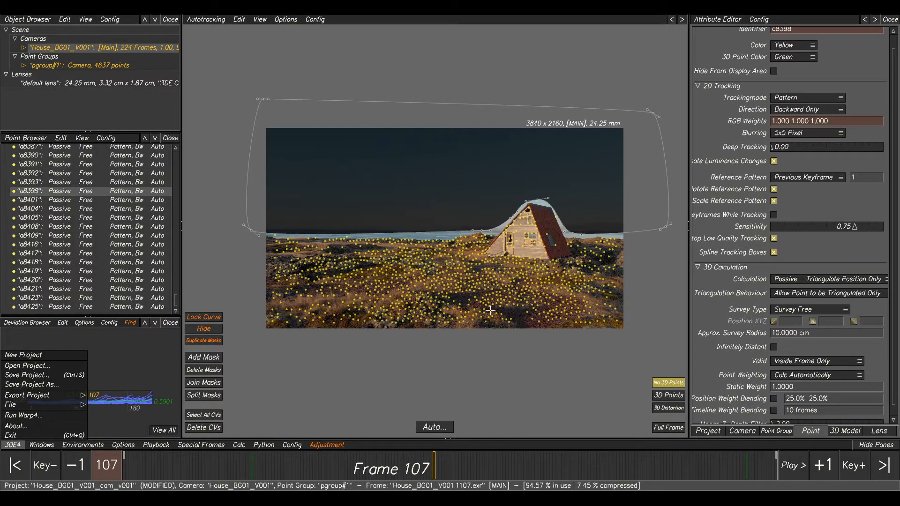
# - In the Lineup view, scrub the shot to frame 147 and delete the four stray points over the sea near the horizon
pyautogui.press('F6')
pyautogui.moveTo(407, 469); pyautogui.dragTo(339, 475)
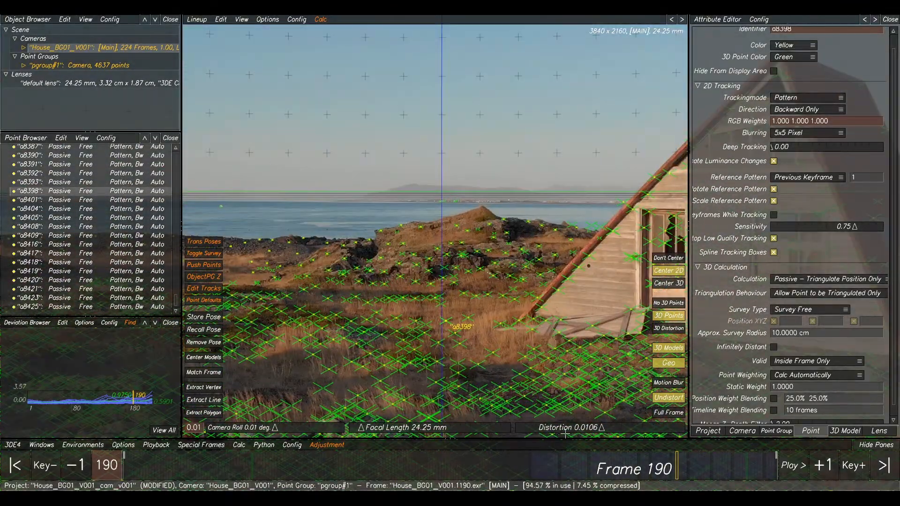
pyautogui.click(642, 468)
pyautogui.moveTo(641, 469); pyautogui.dragTo(551, 469)
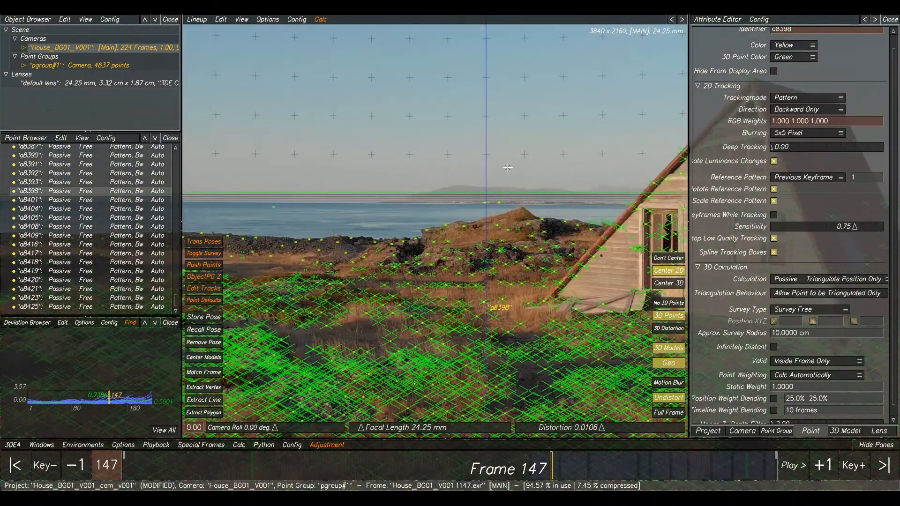
pyautogui.moveTo(520, 169); pyautogui.dragTo(397, 206)
pyautogui.press('Delete')
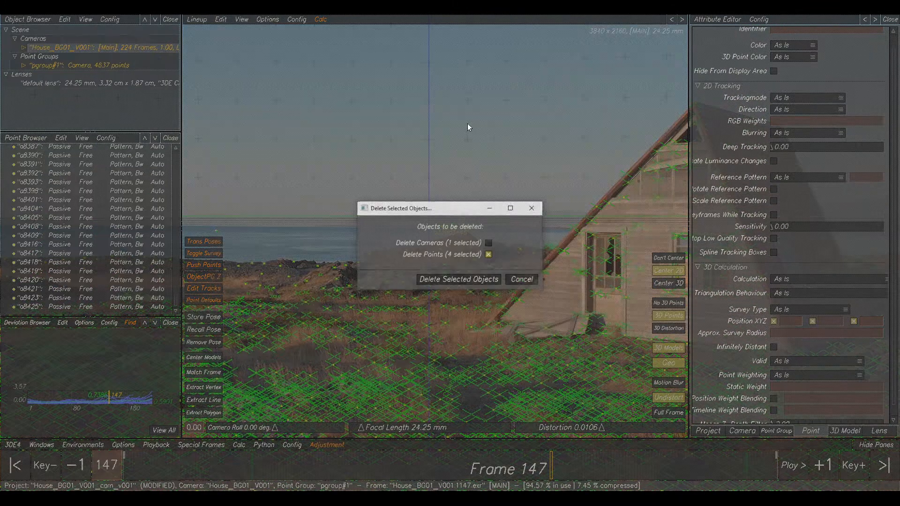
pyautogui.click(459, 280)
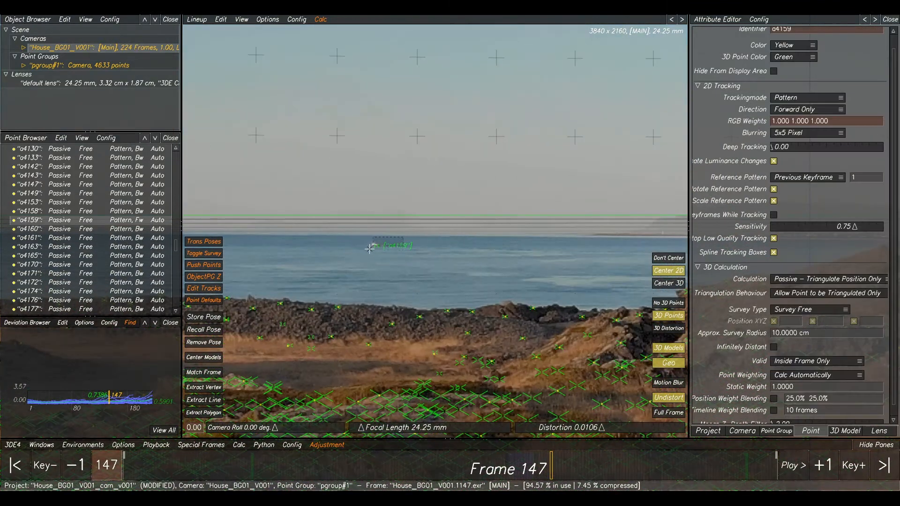
# - Delete the remaining stray point floating on the sea, checking its motion back to frame 141
pyautogui.moveTo(369, 249); pyautogui.dragTo(368, 251)
pyautogui.moveTo(518, 463); pyautogui.dragTo(534, 464)
pyautogui.moveTo(406, 203); pyautogui.dragTo(539, 287)
pyautogui.press('Delete')
pyautogui.click(483, 279)
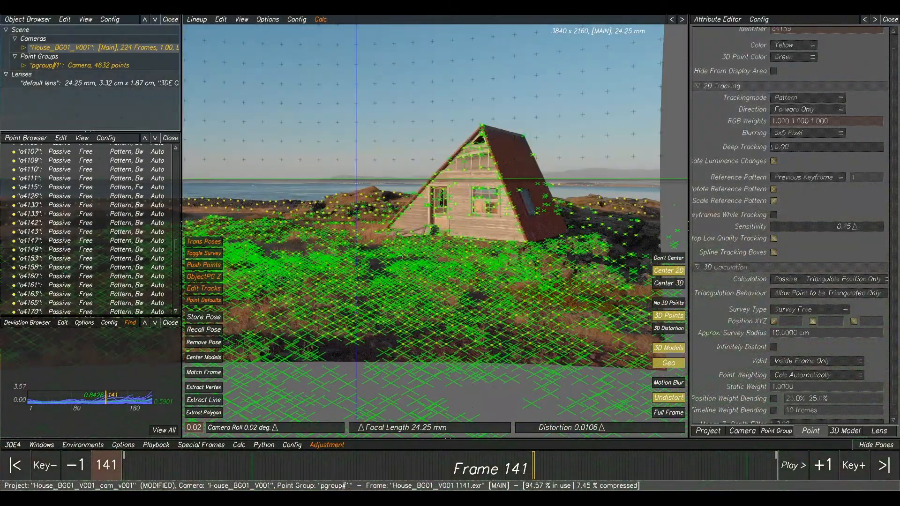
# - At frame 135, delete the two stray points on the distant shoreline beside the house's red roof
pyautogui.moveTo(533, 465)
pyautogui.mouseDown()
pyautogui.moveTo(332, 465)
pyautogui.moveTo(549, 457)
pyautogui.moveTo(517, 454)
pyautogui.mouseUp()
pyautogui.moveTo(619, 143); pyautogui.dragTo(502, 207, button='middle')
pyautogui.scroll(4, 502, 207)
pyautogui.scroll(4, 502, 207)
pyautogui.click(449, 291)
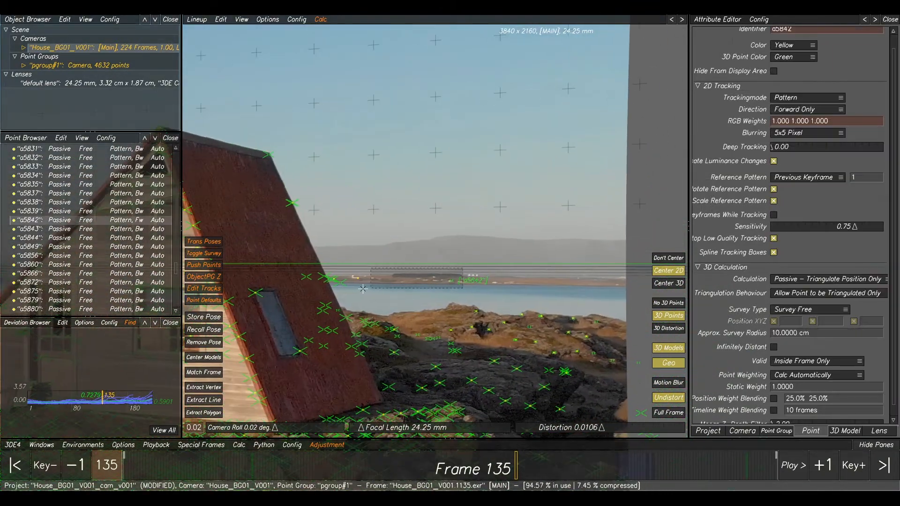
pyautogui.keyDown('shift'); pyautogui.click(355, 290); pyautogui.keyUp('shift')
pyautogui.press('Delete')
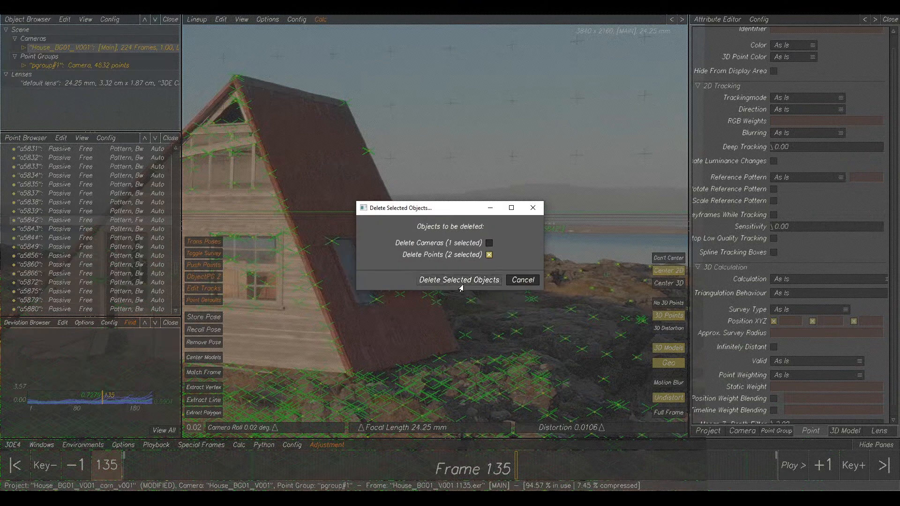
pyautogui.click(460, 280)
# - Delete one stray point on the distant shoreline at frame 140 and two more there at frame 224
pyautogui.moveTo(516, 466)
pyautogui.mouseDown()
pyautogui.moveTo(505, 466)
pyautogui.moveTo(547, 466)
pyautogui.moveTo(517, 485)
pyautogui.moveTo(495, 465)
pyautogui.moveTo(517, 465)
pyautogui.mouseUp()
pyautogui.click(470, 300)
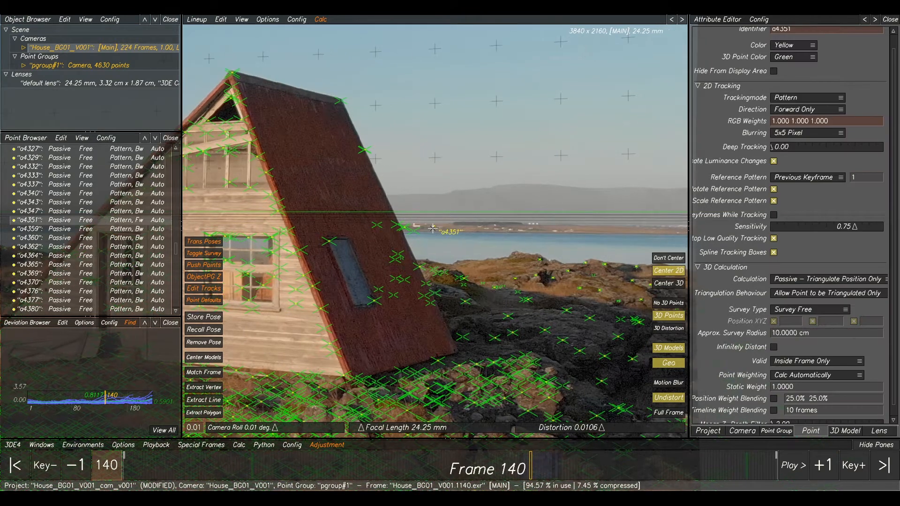
pyautogui.press('Delete')
pyautogui.click(459, 280)
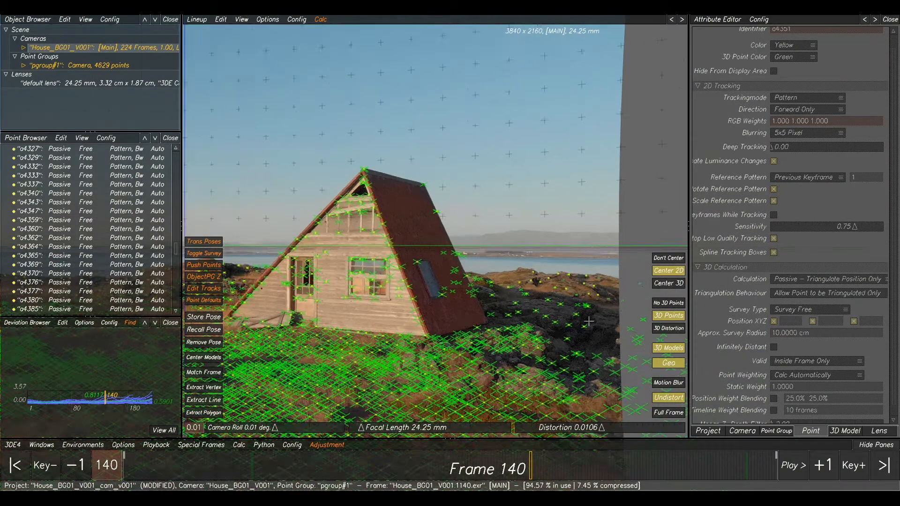
pyautogui.moveTo(531, 465); pyautogui.dragTo(782, 451)
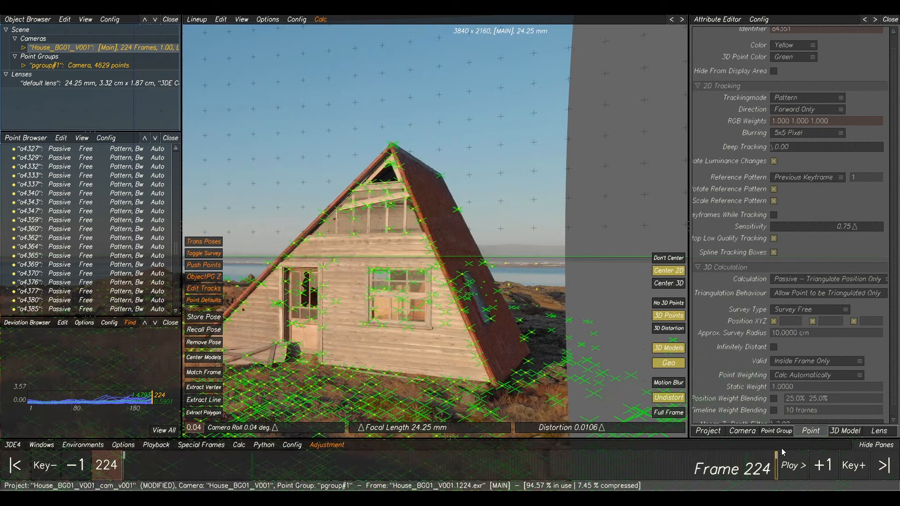
pyautogui.moveTo(543, 246); pyautogui.dragTo(501, 267)
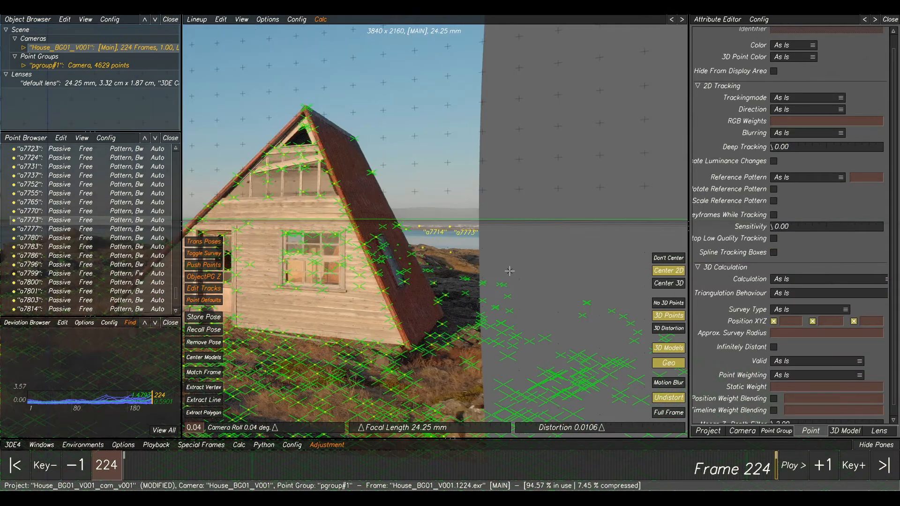
pyautogui.press('Delete')
pyautogui.click(482, 281)
# - At frame 166, select and delete the two stray points on the far shoreline beside the roof
pyautogui.moveTo(782, 464); pyautogui.dragTo(597, 466)
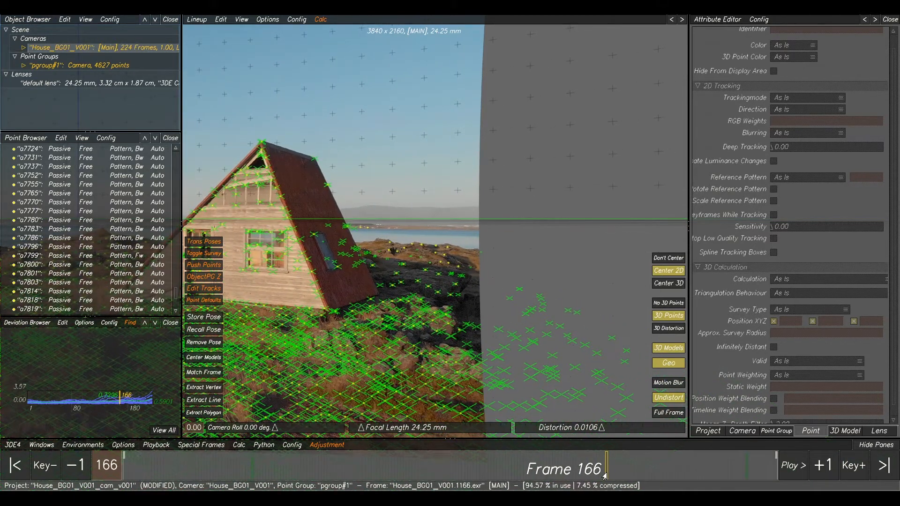
pyautogui.moveTo(402, 208); pyautogui.dragTo(360, 229)
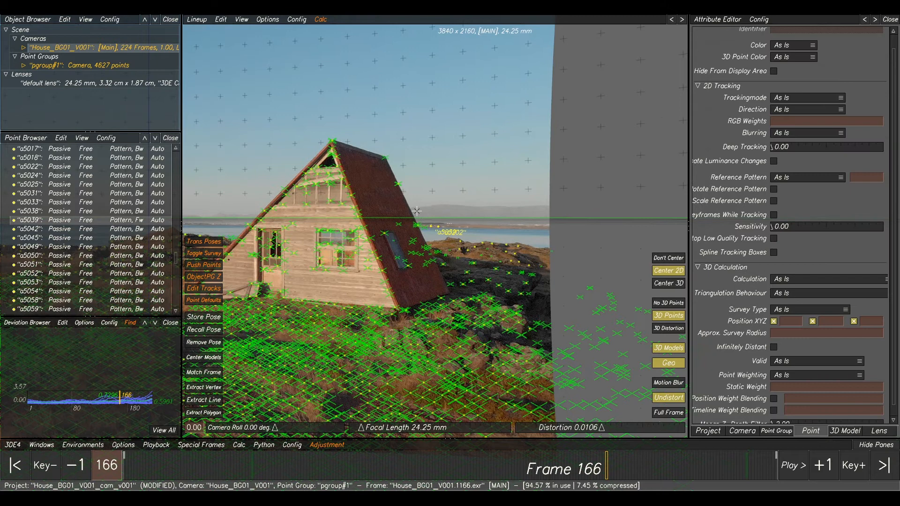
pyautogui.scroll(4, 460, 225)
pyautogui.press('Delete')
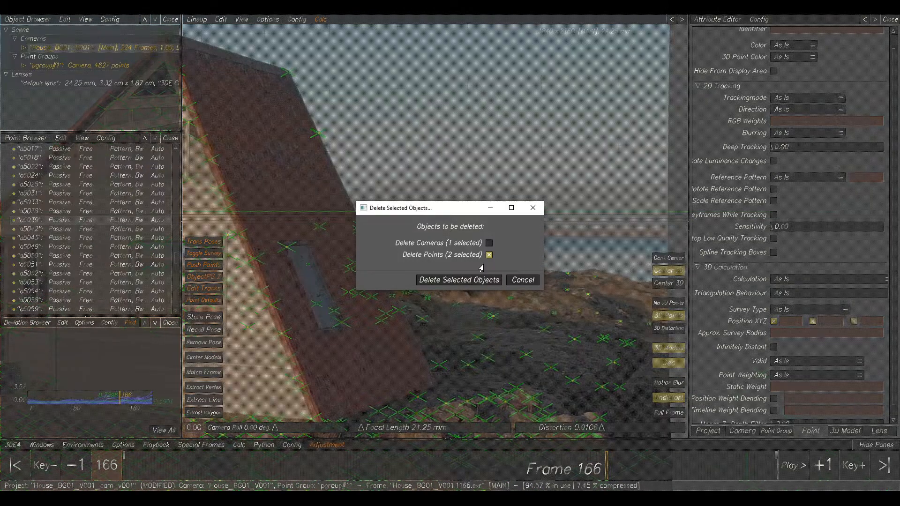
pyautogui.click(469, 282)
# - Delete the single stray shoreline point beside the roof at frame 182 and the one at frame 195
pyautogui.moveTo(619, 470); pyautogui.dragTo(652, 470)
pyautogui.click(429, 241)
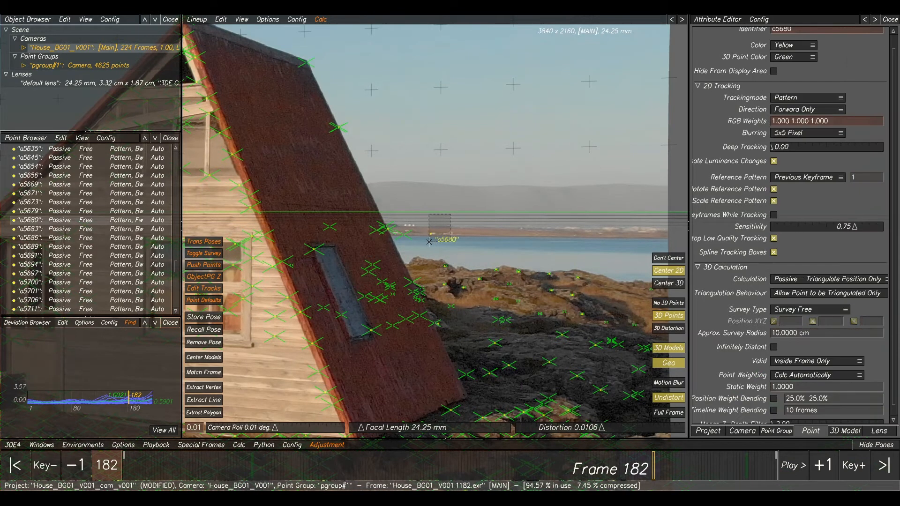
pyautogui.press('Delete')
pyautogui.click(459, 280)
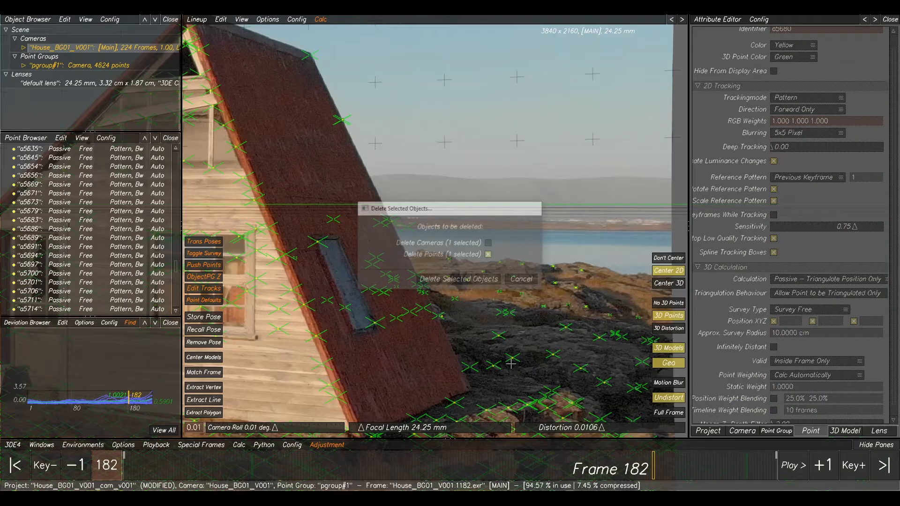
pyautogui.moveTo(653, 469); pyautogui.dragTo(691, 468)
pyautogui.click(440, 223)
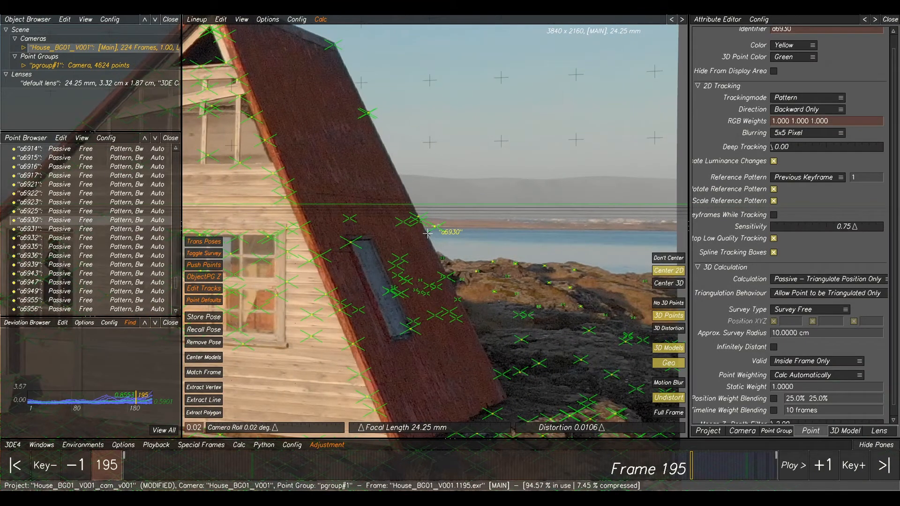
pyautogui.press('Delete')
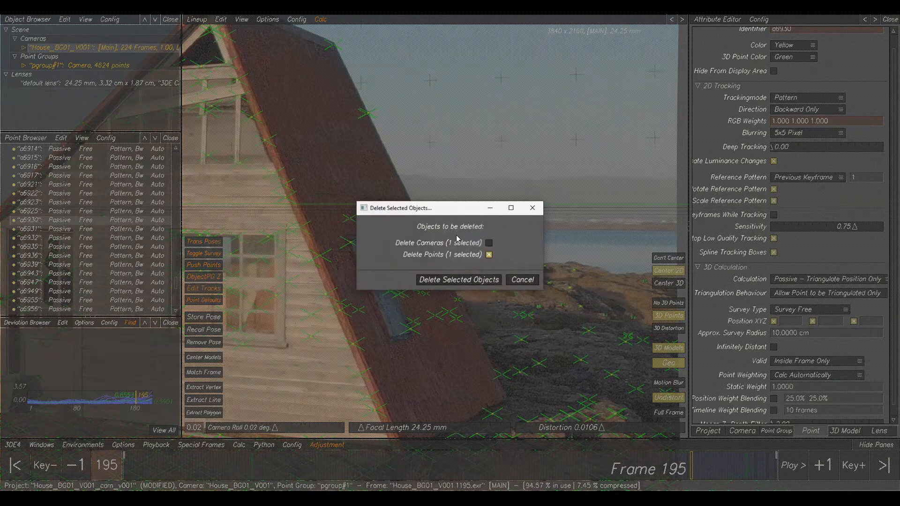
pyautogui.click(460, 280)
# - At frame 60, delete the two stray points at the water's edge beyond the dark rocks
pyautogui.scroll(5, 474, 295)
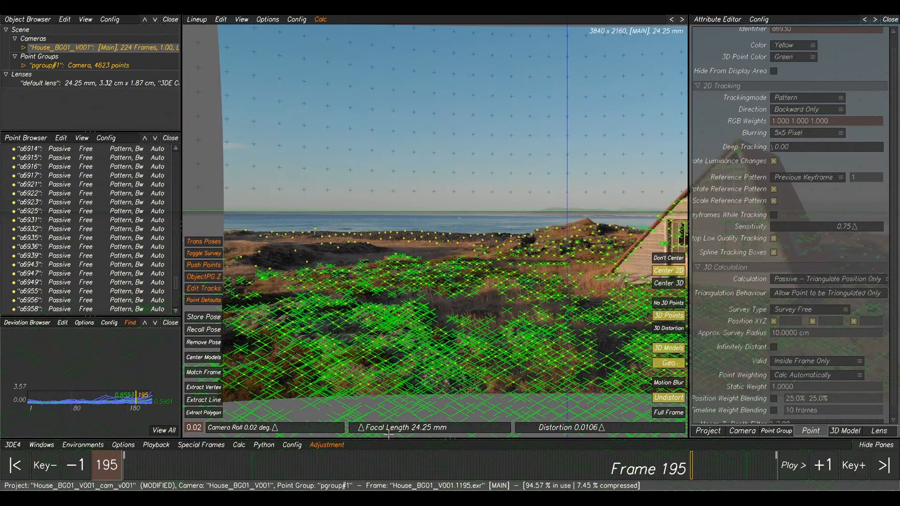
pyautogui.moveTo(384, 455); pyautogui.dragTo(296, 464)
pyautogui.scroll(-3, 177, 177)
pyautogui.scroll(5, 383, 210)
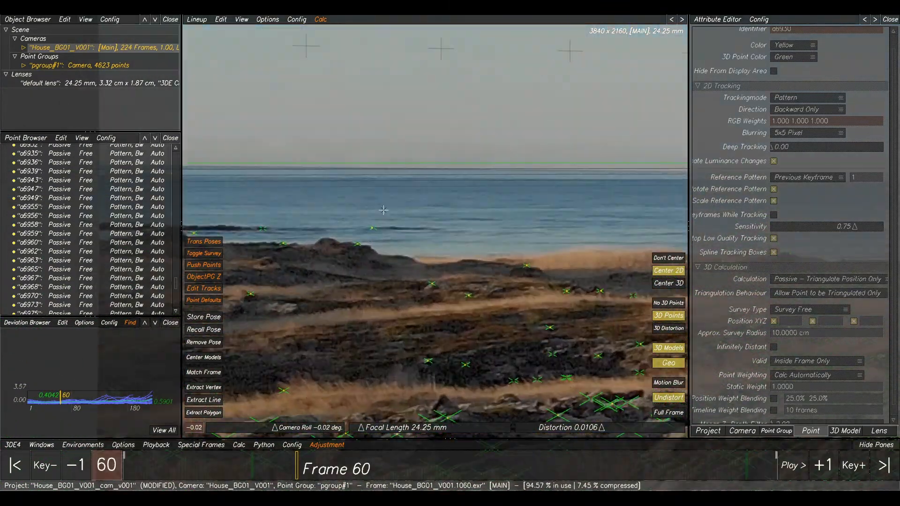
pyautogui.moveTo(290, 217); pyautogui.dragTo(253, 236)
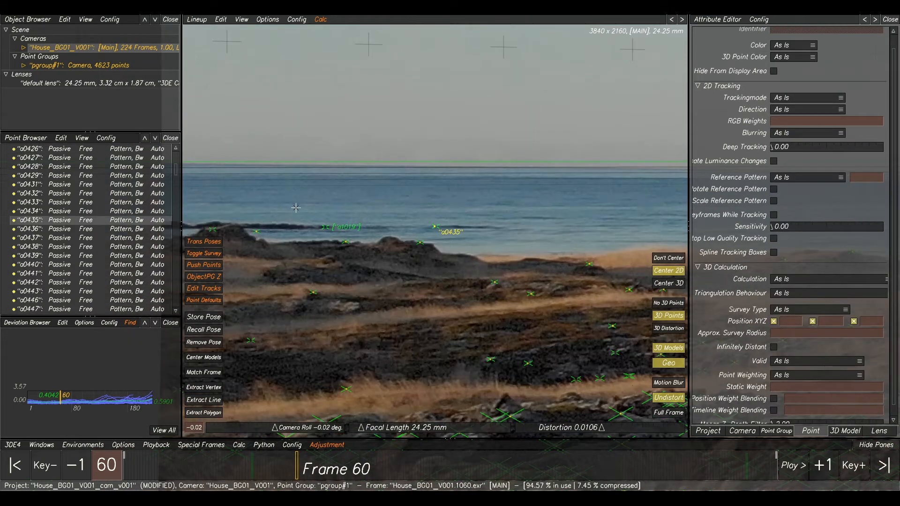
pyautogui.press('Delete')
pyautogui.click(441, 280)
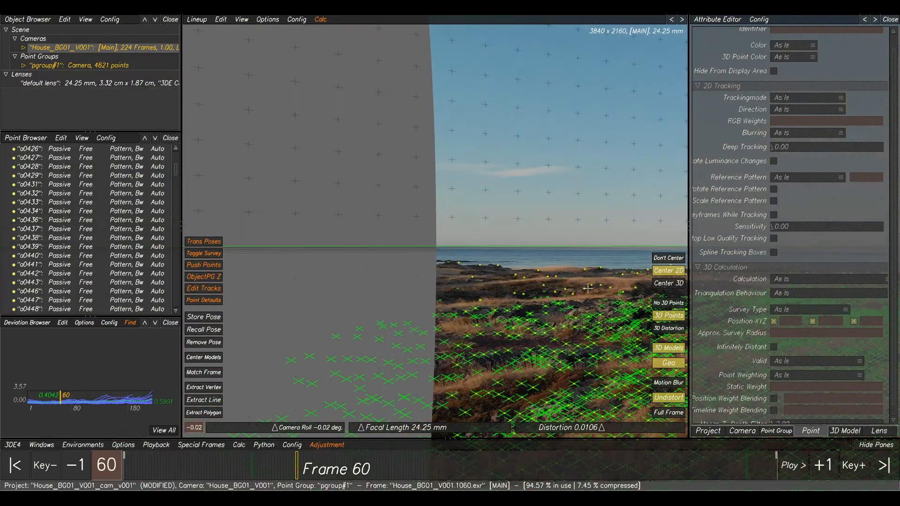
# - Select the stray points where the roof's edge crosses the waterline at frame 177, check them back to frame 144, and delete them
pyautogui.moveTo(306, 475)
pyautogui.mouseDown()
pyautogui.moveTo(124, 479)
pyautogui.moveTo(454, 487)
pyautogui.moveTo(372, 479)
pyautogui.moveTo(421, 473)
pyautogui.moveTo(695, 486)
pyautogui.moveTo(301, 487)
pyautogui.moveTo(494, 473)
pyautogui.moveTo(606, 476)
pyautogui.moveTo(483, 477)
pyautogui.moveTo(638, 477)
pyautogui.mouseUp()
pyautogui.scroll(-2, 361, 267)
pyautogui.scroll(3, 381, 300)
pyautogui.scroll(5, 370, 255)
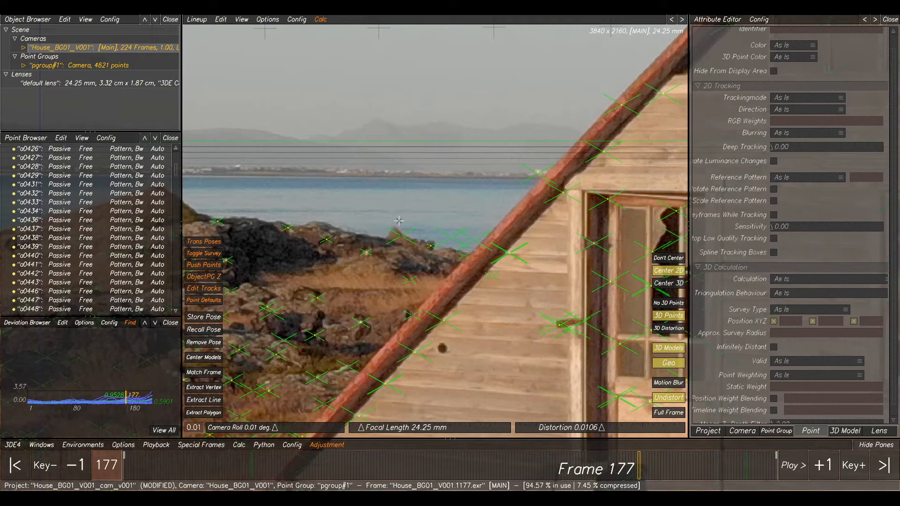
pyautogui.moveTo(450, 236); pyautogui.dragTo(478, 245)
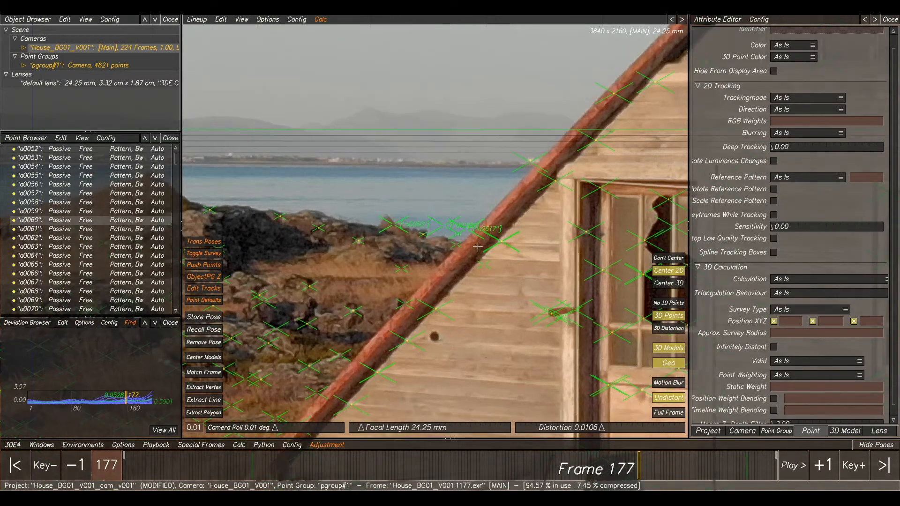
pyautogui.moveTo(562, 464); pyautogui.dragTo(542, 440)
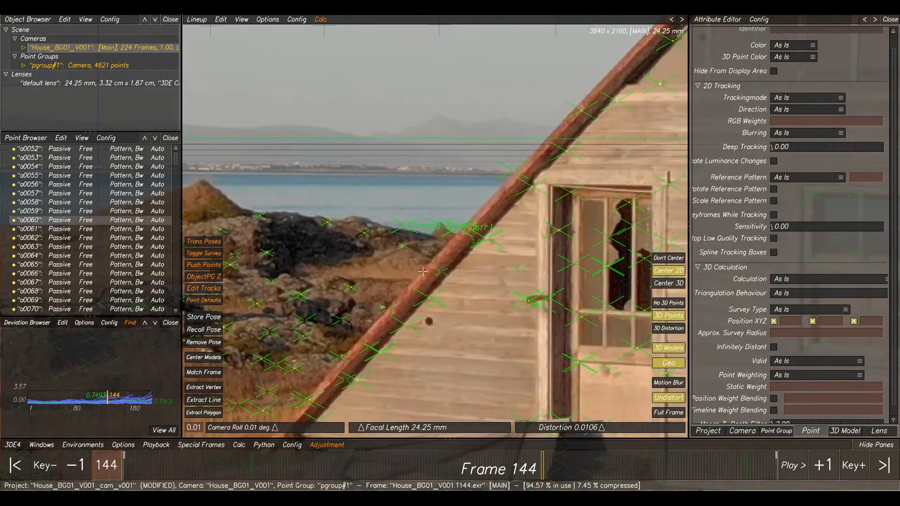
pyautogui.press('Delete')
# - At frame 20, delete the three stray points on the far shoreline beside the roof
pyautogui.moveTo(534, 464); pyautogui.dragTo(170, 470)
pyautogui.scroll(-4, 460, 319)
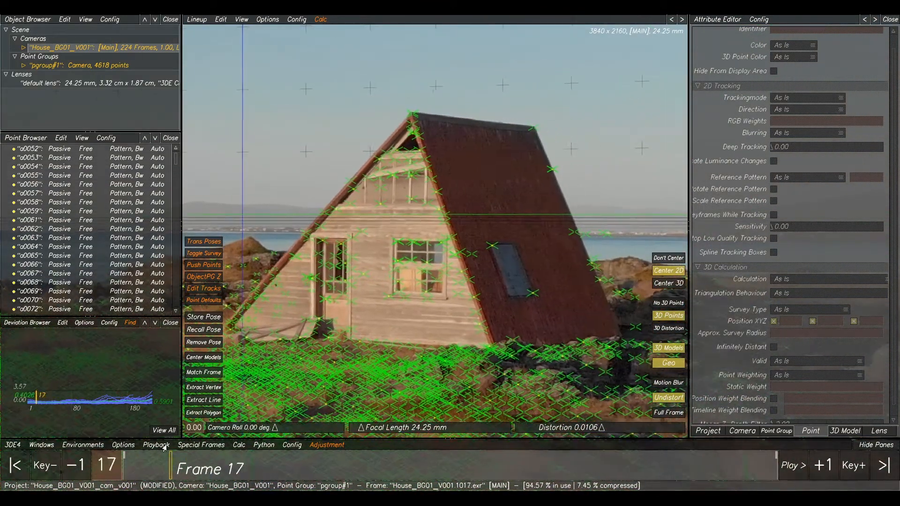
pyautogui.click(609, 232)
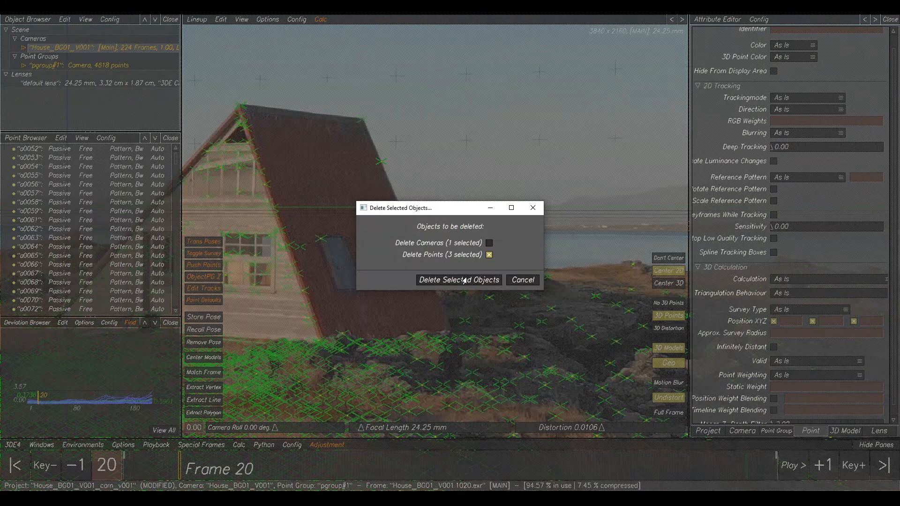
pyautogui.click(464, 280)
# - At frame 134, delete the two stray points along the red roof's outer edge above the dark rocks
pyautogui.moveTo(470, 468)
pyautogui.mouseDown()
pyautogui.moveTo(192, 457)
pyautogui.moveTo(336, 457)
pyautogui.moveTo(513, 435)
pyautogui.mouseUp()
pyautogui.scroll(-4, 590, 329)
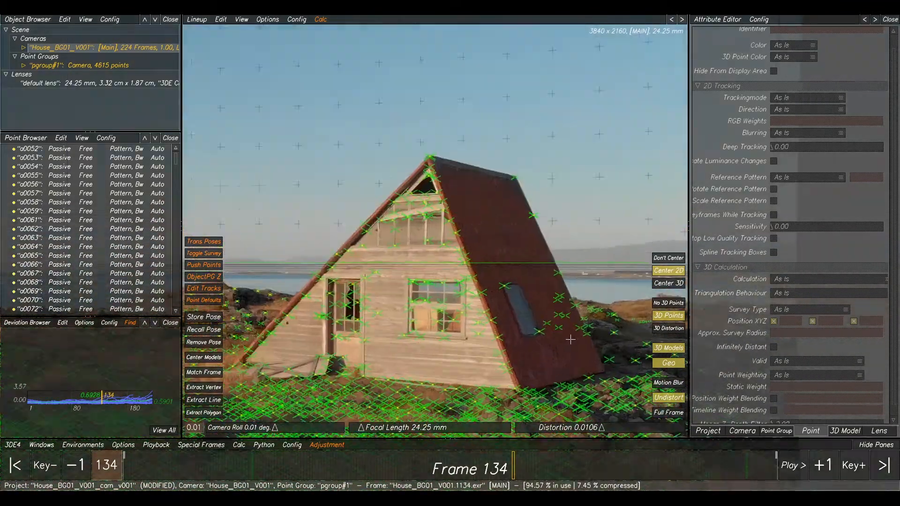
pyautogui.scroll(6, 611, 327)
pyautogui.click(601, 307)
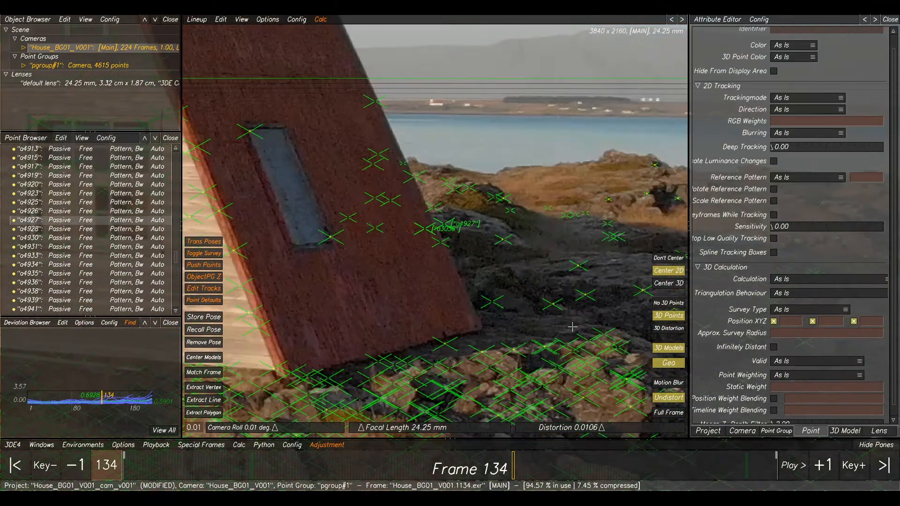
pyautogui.press('Delete')
pyautogui.click(458, 280)
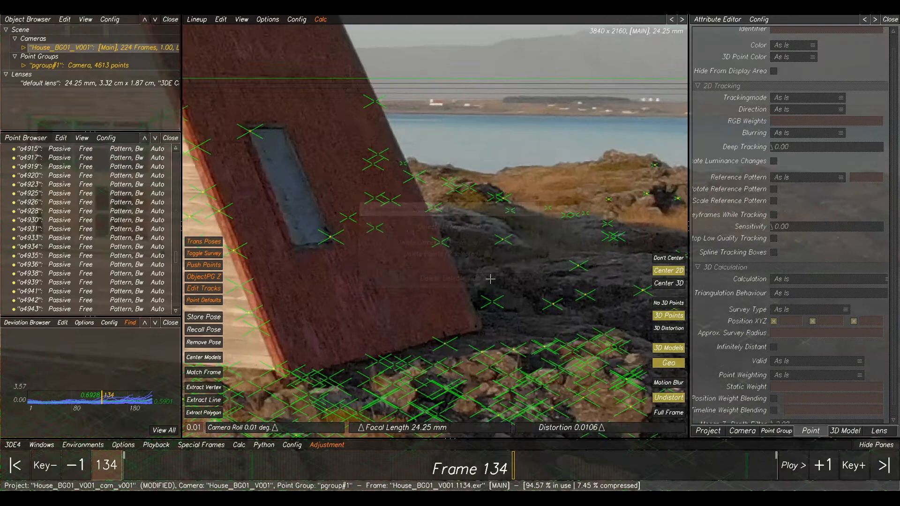
# - Check the remaining points over the full image up to frame 173 and switch to the 3D Orientation view
pyautogui.scroll(-5, 532, 259)
pyautogui.moveTo(513, 466)
pyautogui.mouseDown()
pyautogui.moveTo(679, 467)
pyautogui.moveTo(590, 469)
pyautogui.moveTo(567, 485)
pyautogui.moveTo(636, 468)
pyautogui.moveTo(740, 469)
pyautogui.moveTo(296, 464)
pyautogui.moveTo(282, 443)
pyautogui.moveTo(305, 467)
pyautogui.moveTo(220, 467)
pyautogui.moveTo(628, 469)
pyautogui.mouseUp()
pyautogui.scroll(-5, 516, 264)
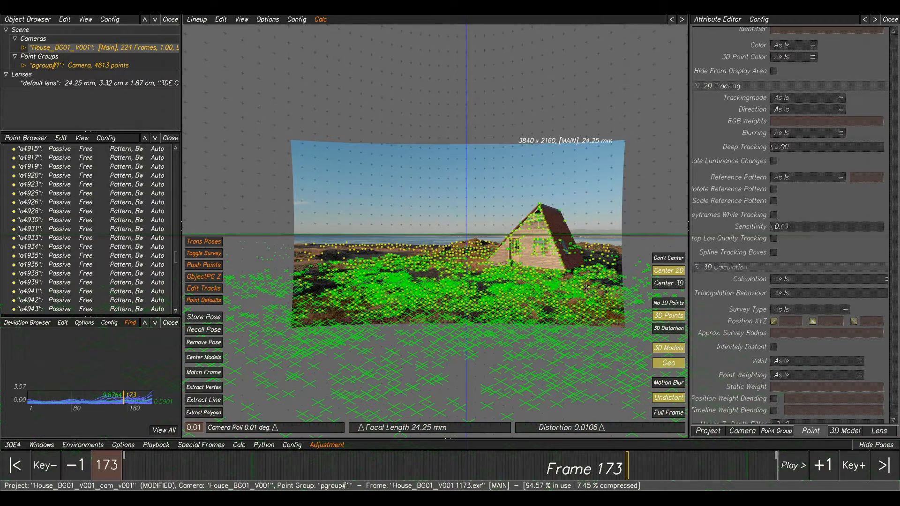
pyautogui.press('F3')
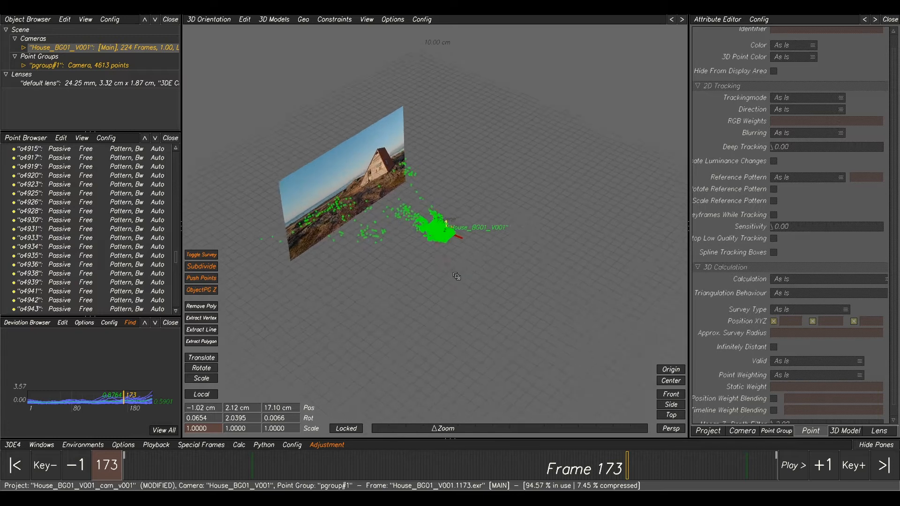
# - Hide the image planes of all cameras in the 3D view of the point cloud
pyautogui.keyDown('alt'); pyautogui.moveTo(457, 277); pyautogui.dragTo(551, 325, button='right'); pyautogui.keyUp('alt')
pyautogui.keyDown('alt'); pyautogui.moveTo(428, 321); pyautogui.dragTo(476, 296); pyautogui.keyUp('alt')
pyautogui.keyDown('alt'); pyautogui.moveTo(476, 296); pyautogui.dragTo(504, 321, button='right'); pyautogui.keyUp('alt')
pyautogui.keyDown('alt'); pyautogui.moveTo(504, 320); pyautogui.dragTo(462, 328); pyautogui.keyUp('alt')
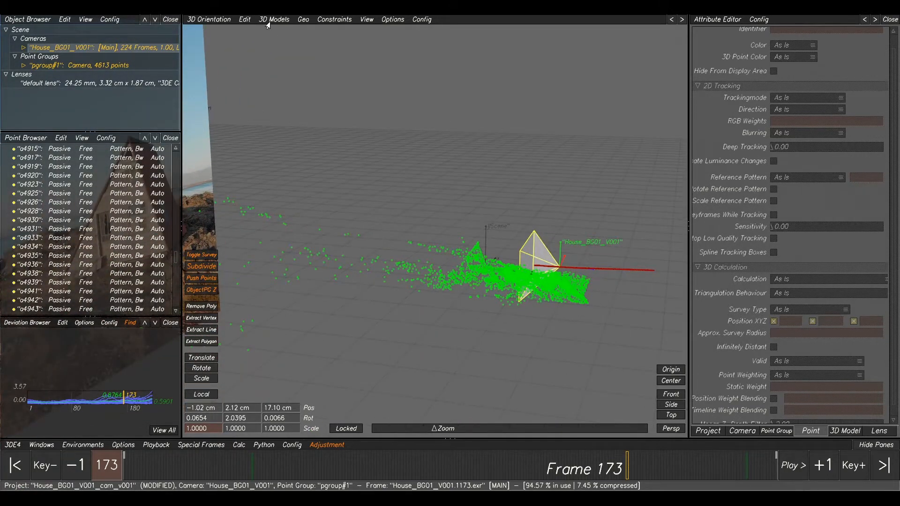
pyautogui.click(365, 19)
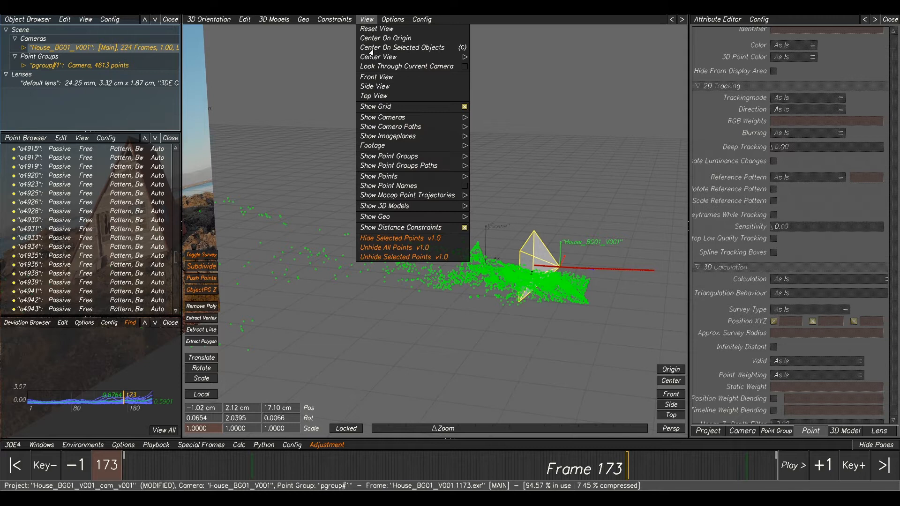
pyautogui.moveTo(415, 140)
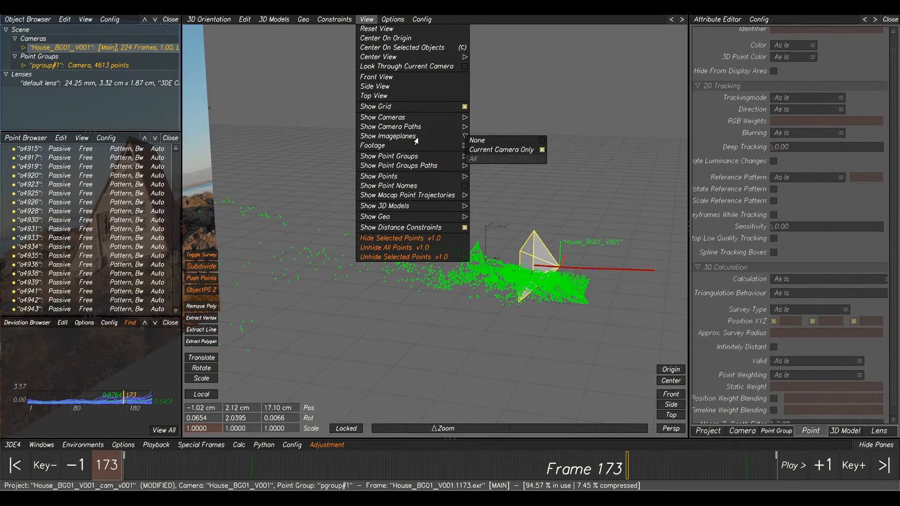
pyautogui.click(485, 143)
# - Try to select the entire point cloud, including the house points, from a low side view
pyautogui.keyDown('alt'); pyautogui.moveTo(313, 227); pyautogui.dragTo(251, 226, button='right'); pyautogui.keyUp('alt')
pyautogui.keyDown('alt'); pyautogui.moveTo(324, 249); pyautogui.dragTo(428, 250); pyautogui.keyUp('alt')
pyautogui.scroll(3, 466, 272)
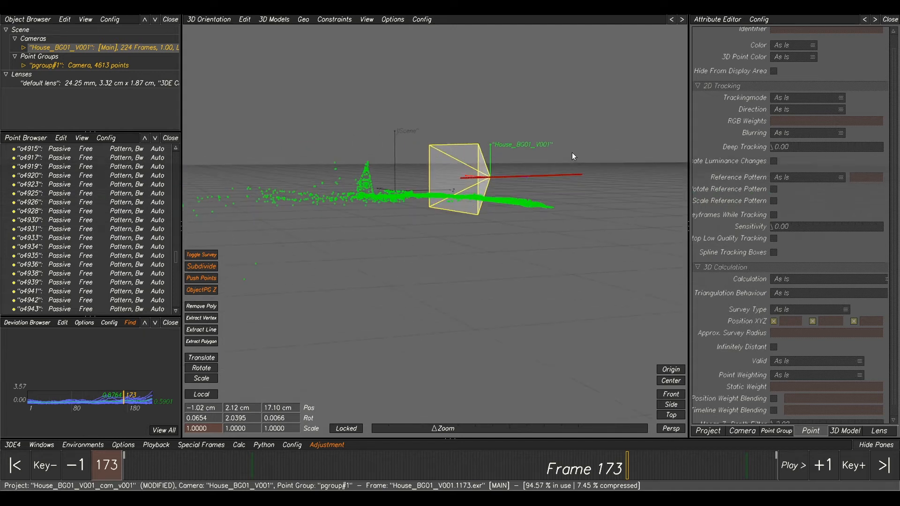
pyautogui.moveTo(588, 147); pyautogui.dragTo(376, 222)
pyautogui.moveTo(410, 233); pyautogui.dragTo(403, 276, button='middle')
pyautogui.moveTo(498, 352); pyautogui.dragTo(542, 317, button='middle')
pyautogui.click(327, 221)
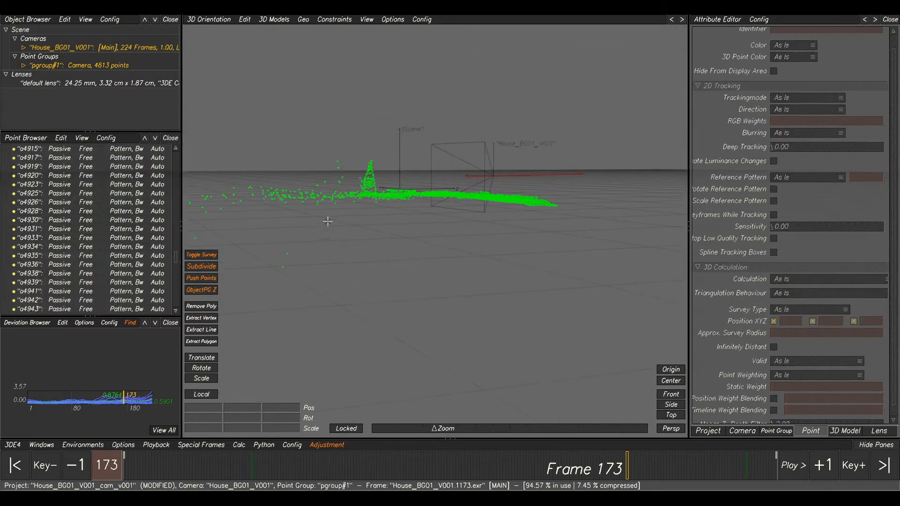
pyautogui.moveTo(367, 198); pyautogui.dragTo(370, 192)
pyautogui.moveTo(567, 195); pyautogui.dragTo(421, 228)
pyautogui.moveTo(616, 153); pyautogui.dragTo(389, 257)
pyautogui.keyDown('alt'); pyautogui.moveTo(516, 200); pyautogui.dragTo(395, 263); pyautogui.keyUp('alt')
pyautogui.keyDown('alt'); pyautogui.moveTo(510, 178); pyautogui.dragTo(290, 319); pyautogui.keyUp('alt')
pyautogui.keyDown('alt'); pyautogui.moveTo(378, 287); pyautogui.dragTo(364, 304); pyautogui.keyUp('alt')
pyautogui.keyDown('alt'); pyautogui.moveTo(375, 244); pyautogui.dragTo(443, 290, button='right'); pyautogui.keyUp('alt')
pyautogui.keyDown('alt'); pyautogui.moveTo(361, 203); pyautogui.dragTo(425, 243, button='middle'); pyautogui.keyUp('alt')
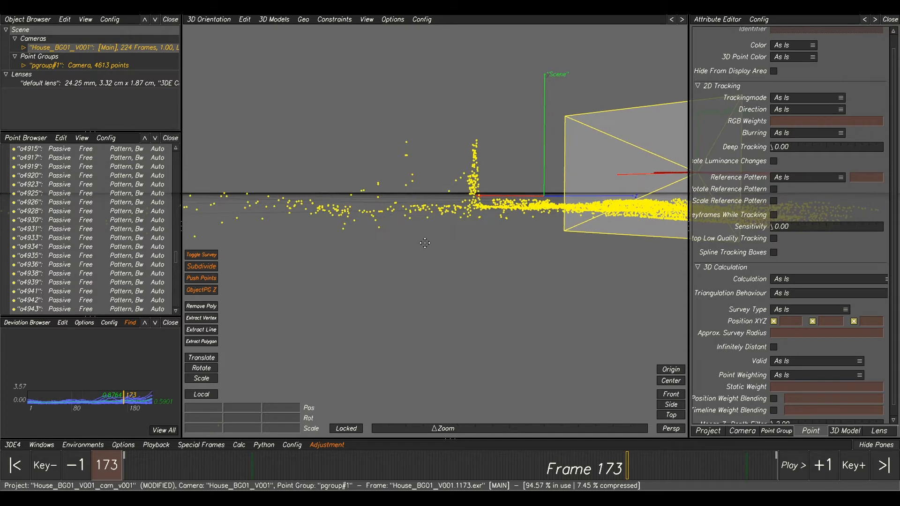
# - Select only the points floating above the ground behind the house and examine where they lie in the cloud
pyautogui.moveTo(339, 99); pyautogui.dragTo(441, 144)
pyautogui.keyDown('alt'); pyautogui.moveTo(510, 215); pyautogui.dragTo(370, 203, button='right'); pyautogui.keyUp('alt')
pyautogui.keyDown('alt'); pyautogui.moveTo(446, 235); pyautogui.dragTo(379, 255); pyautogui.keyUp('alt')
pyautogui.keyDown('alt'); pyautogui.moveTo(448, 256); pyautogui.dragTo(441, 277); pyautogui.keyUp('alt')
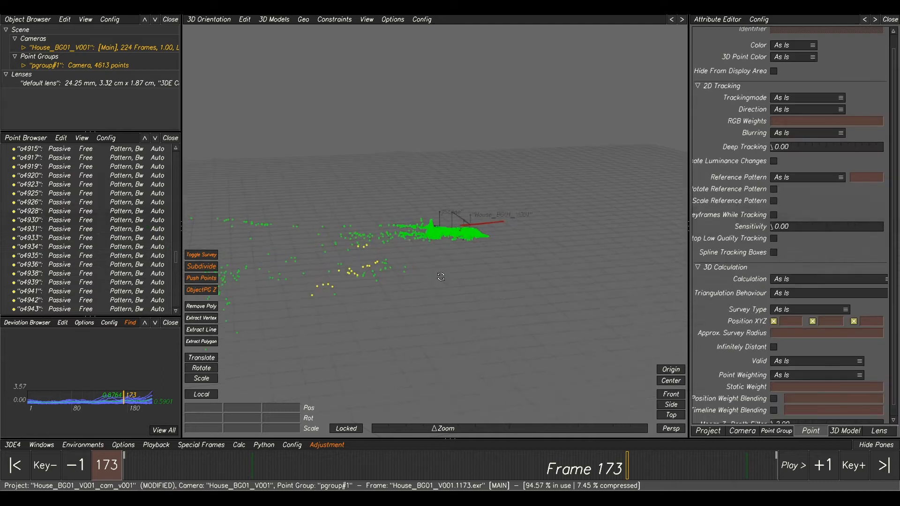
# - Select the ground points across the whole cloud, leaving the upper part of the house unselected
pyautogui.keyDown('alt'); pyautogui.moveTo(399, 257); pyautogui.dragTo(307, 356); pyautogui.keyUp('alt')
pyautogui.keyDown('alt'); pyautogui.moveTo(307, 357); pyautogui.dragTo(319, 354); pyautogui.keyUp('alt')
pyautogui.moveTo(630, 153); pyautogui.dragTo(292, 343)
pyautogui.keyDown('alt'); pyautogui.moveTo(529, 224); pyautogui.dragTo(470, 302); pyautogui.keyUp('alt')
pyautogui.keyDown('alt'); pyautogui.moveTo(469, 301); pyautogui.dragTo(532, 311, button='right'); pyautogui.keyUp('alt')
pyautogui.keyDown('alt'); pyautogui.moveTo(533, 311); pyautogui.dragTo(520, 267, button='middle'); pyautogui.keyUp('alt')
pyautogui.keyDown('alt'); pyautogui.moveTo(520, 268); pyautogui.dragTo(493, 227); pyautogui.keyUp('alt')
pyautogui.keyDown('alt'); pyautogui.moveTo(466, 157); pyautogui.dragTo(488, 146); pyautogui.keyUp('alt')
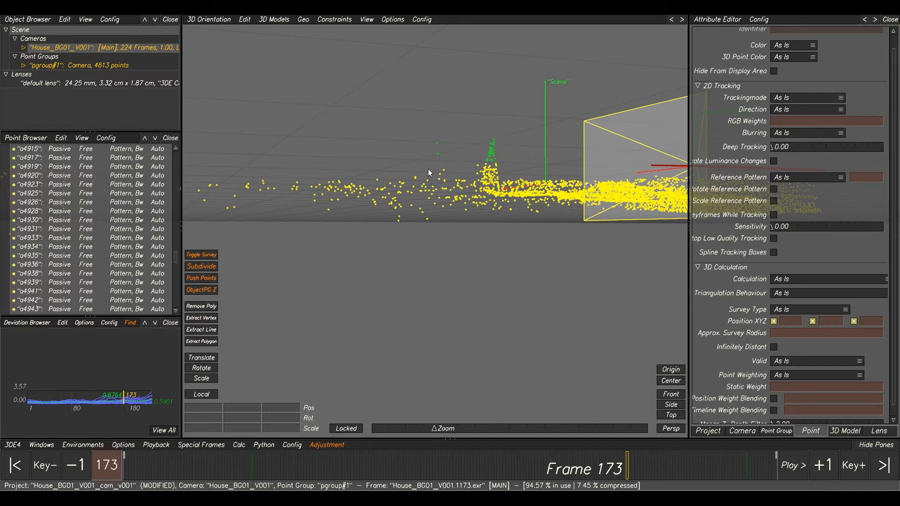
pyautogui.keyDown('alt'); pyautogui.moveTo(469, 245); pyautogui.dragTo(476, 247); pyautogui.keyUp('alt')
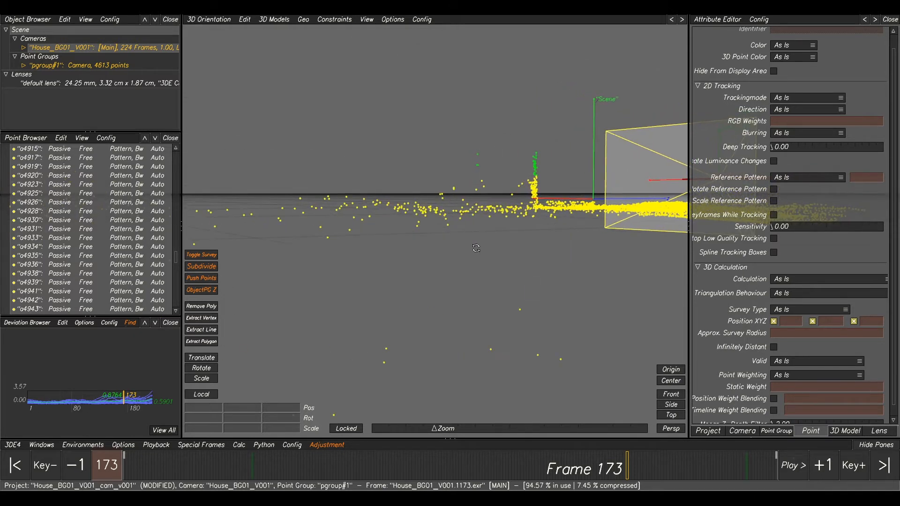
# - Remove the remaining house points and the raised points behind them from the selection, down to the base of the house
pyautogui.moveTo(541, 176); pyautogui.dragTo(498, 187)
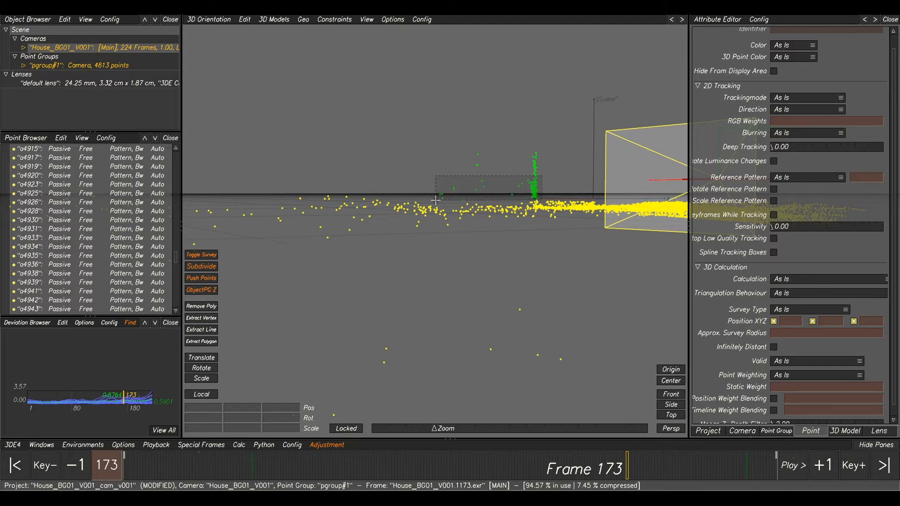
pyautogui.moveTo(435, 200); pyautogui.dragTo(436, 201)
pyautogui.moveTo(544, 265)
pyautogui.keyDown('alt'); pyautogui.mouseDown()
pyautogui.moveTo(520, 268)
pyautogui.moveTo(528, 265)
pyautogui.mouseUp(); pyautogui.keyUp('alt')
pyautogui.scroll(5, 454, 232)
pyautogui.keyDown('alt'); pyautogui.moveTo(457, 238); pyautogui.dragTo(468, 253, button='middle'); pyautogui.keyUp('alt')
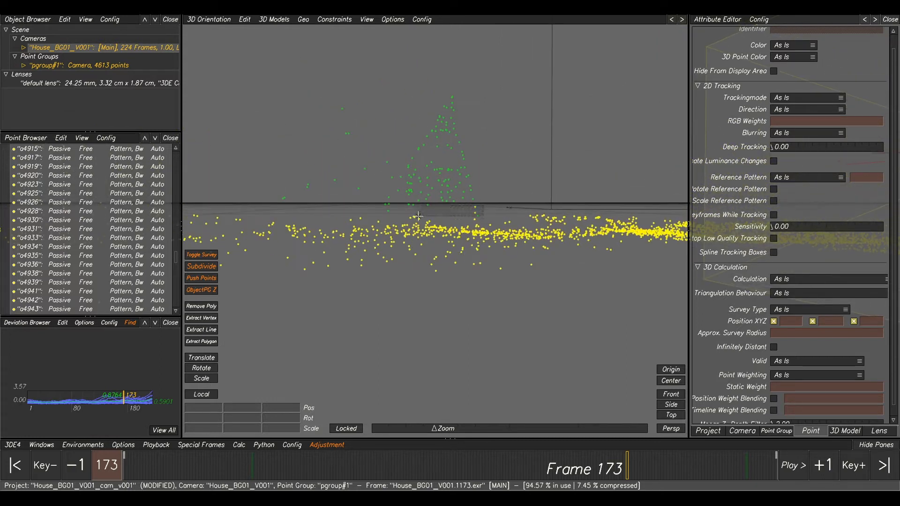
pyautogui.moveTo(544, 307)
pyautogui.keyDown('alt'); pyautogui.mouseDown(button='right')
pyautogui.moveTo(483, 325)
pyautogui.moveTo(553, 304)
pyautogui.mouseUp(button='right'); pyautogui.keyUp('alt')
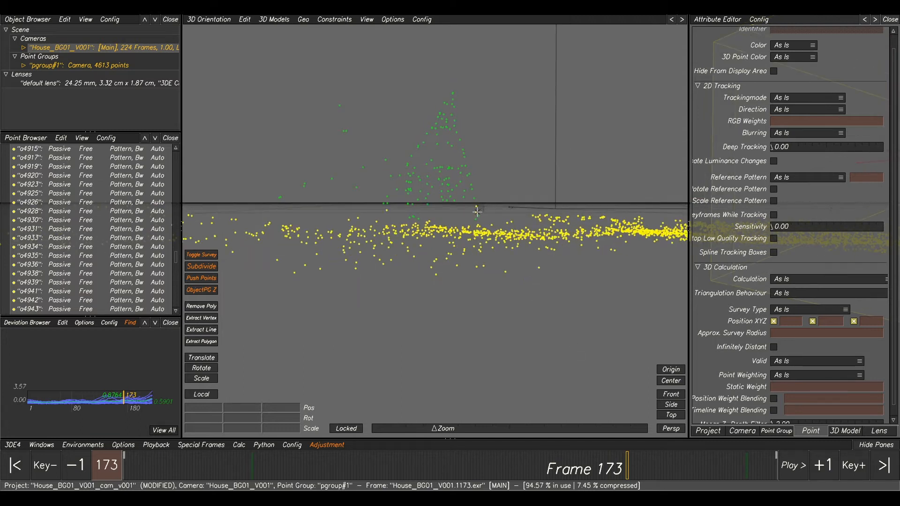
pyautogui.keyDown('alt'); pyautogui.moveTo(476, 212); pyautogui.dragTo(544, 280, button='right'); pyautogui.keyUp('alt')
pyautogui.keyDown('alt'); pyautogui.moveTo(415, 214); pyautogui.dragTo(432, 207, button='right'); pyautogui.keyUp('alt')
pyautogui.keyDown('alt'); pyautogui.moveTo(536, 285); pyautogui.dragTo(499, 291, button='right'); pyautogui.keyUp('alt')
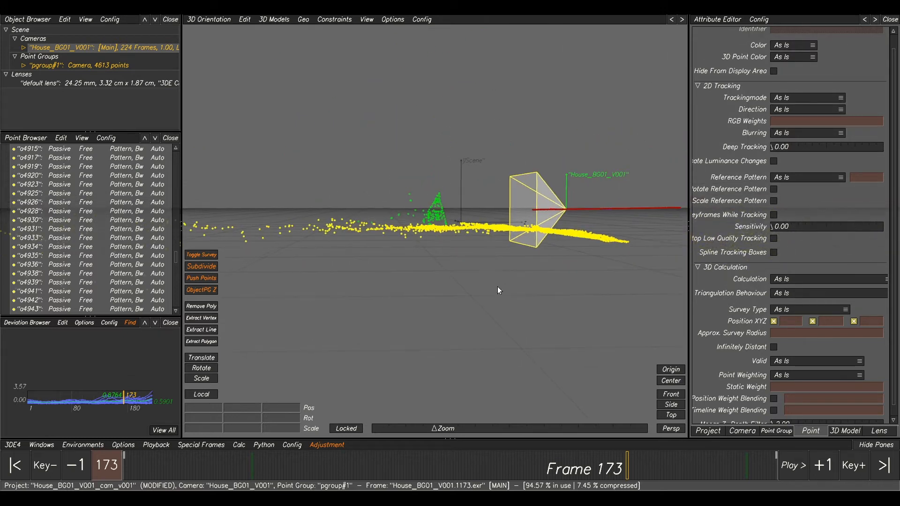
# - Check the selected ground points against the footage at frame 224 in Lineup, and return to the 3D Orientation view
pyautogui.press('F2')
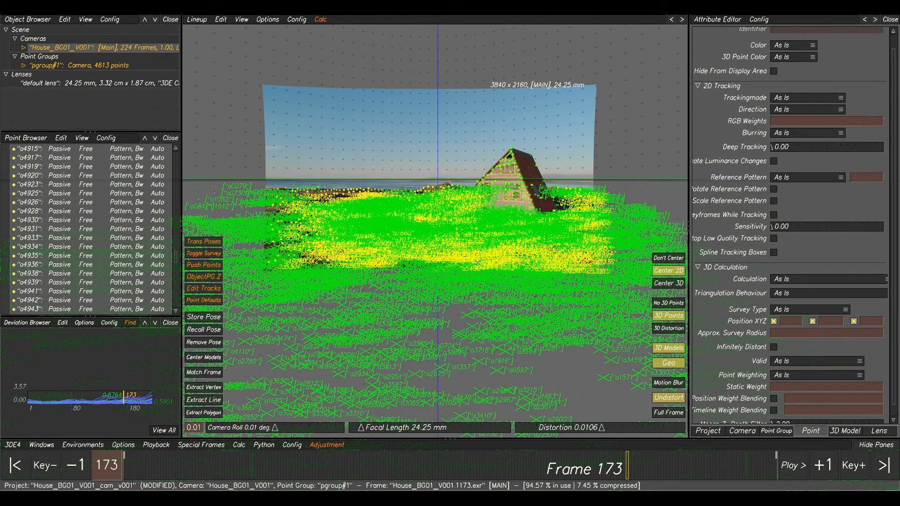
pyautogui.moveTo(518, 477); pyautogui.dragTo(778, 476)
pyautogui.press('F3')
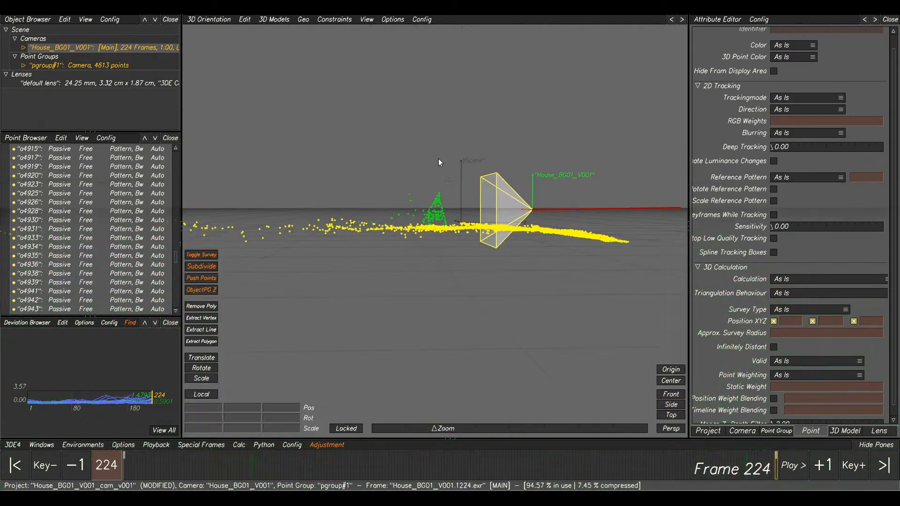
# - Create a legacy mesh from the selected ground points with a point filter of 0.50
pyautogui.moveTo(452, 283); pyautogui.dragTo(426, 280, button='middle')
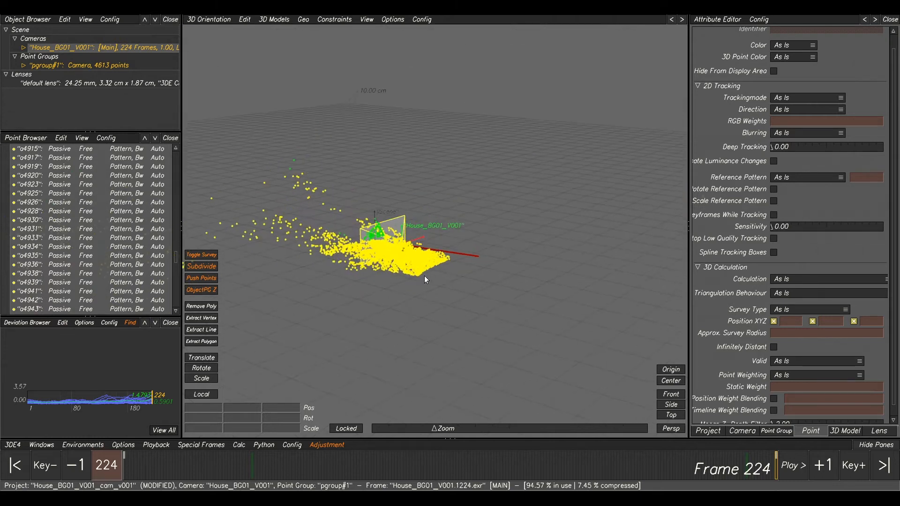
pyautogui.click(274, 20)
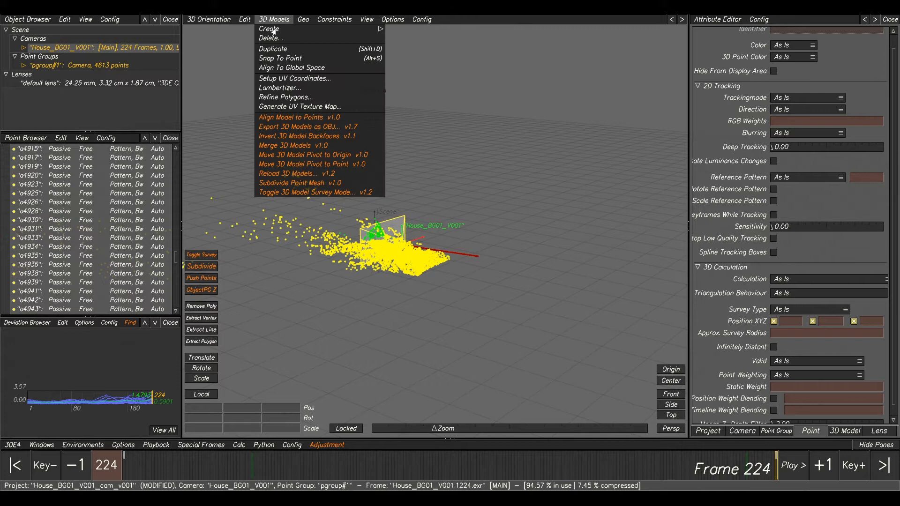
pyautogui.moveTo(286, 32)
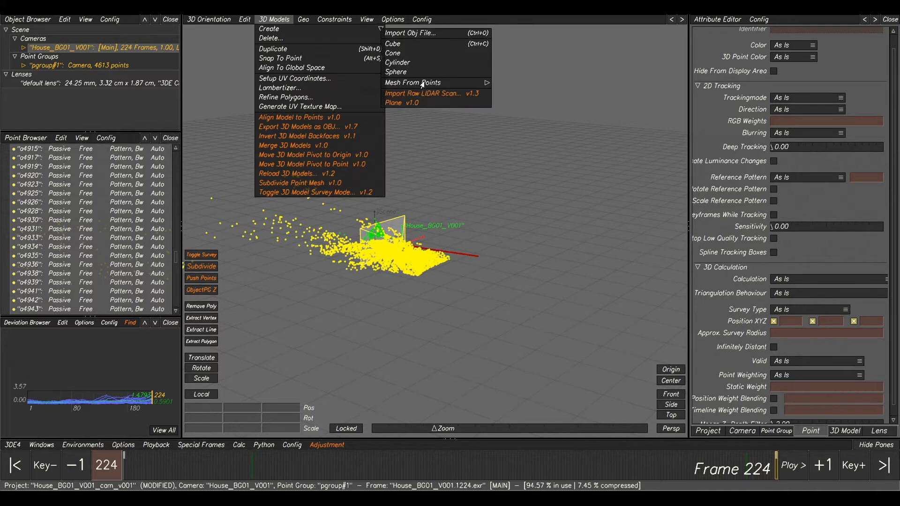
pyautogui.moveTo(471, 88)
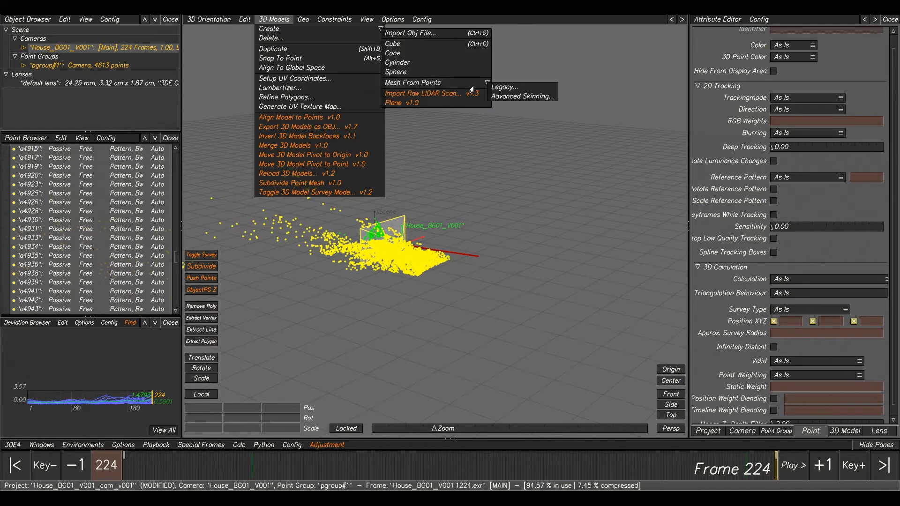
pyautogui.click(501, 87)
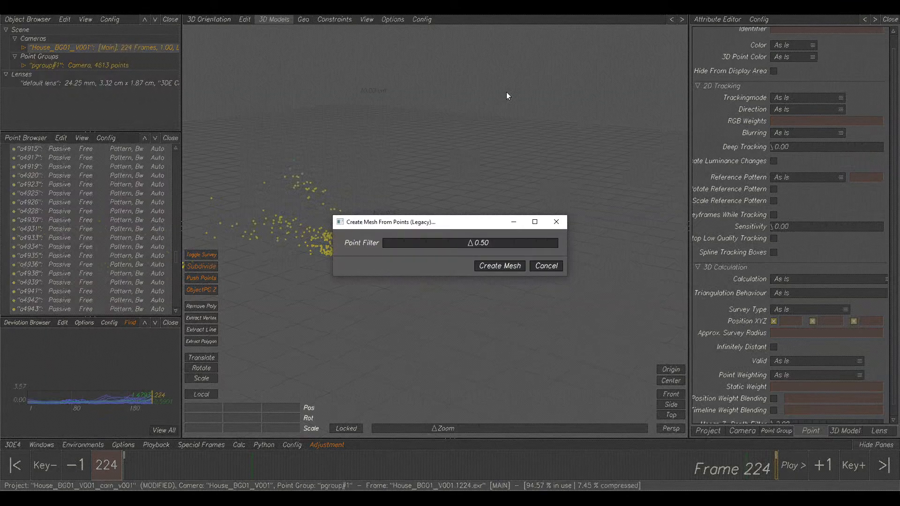
pyautogui.click(511, 266)
pyautogui.moveTo(394, 294); pyautogui.dragTo(505, 322)
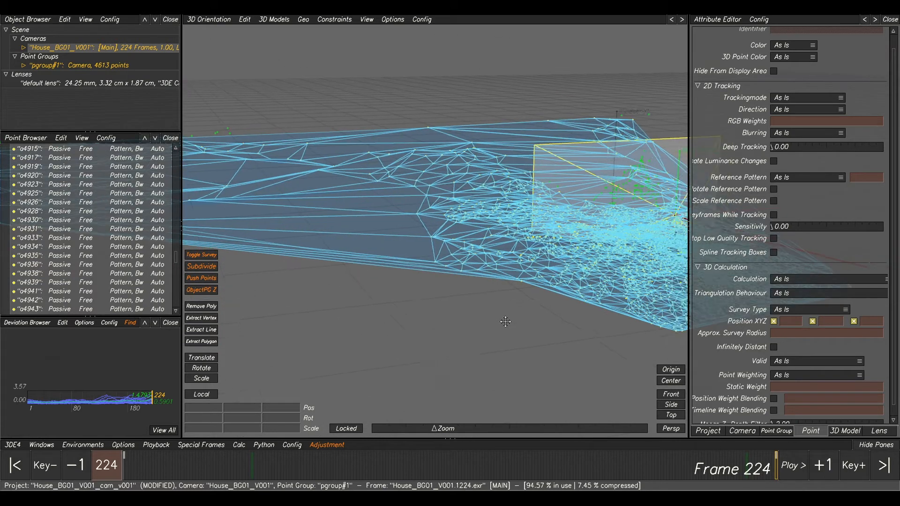
pyautogui.keyDown('alt'); pyautogui.moveTo(505, 322); pyautogui.dragTo(436, 260, button='middle'); pyautogui.keyUp('alt')
# - Hide all tracking points in the Lineup view and check the mesh against the footage back to frame 1
pyautogui.press('F5')
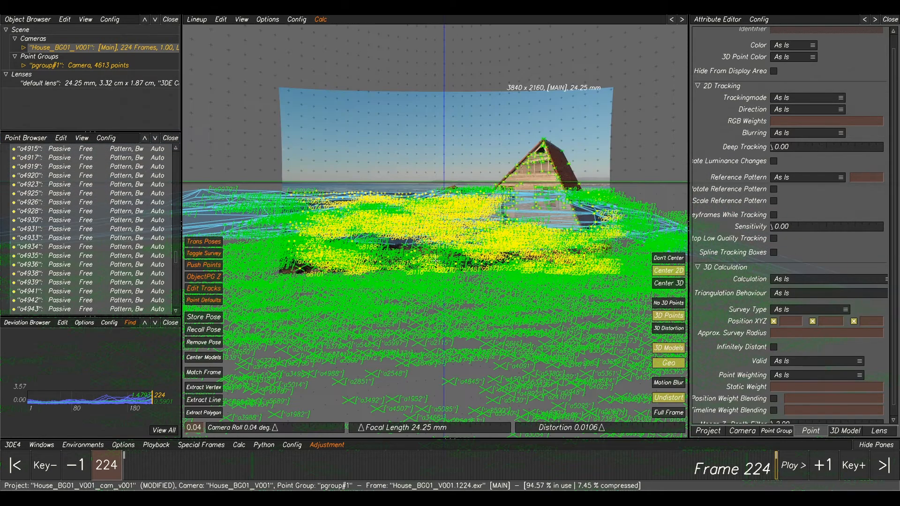
pyautogui.moveTo(173, 259); pyautogui.dragTo(170, 132)
pyautogui.click(162, 307)
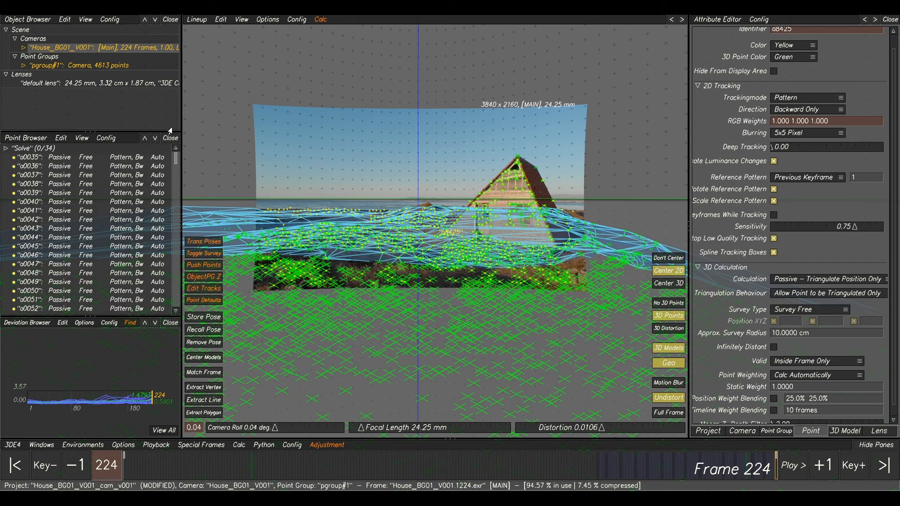
pyautogui.hotkey('ctrl', 'a')
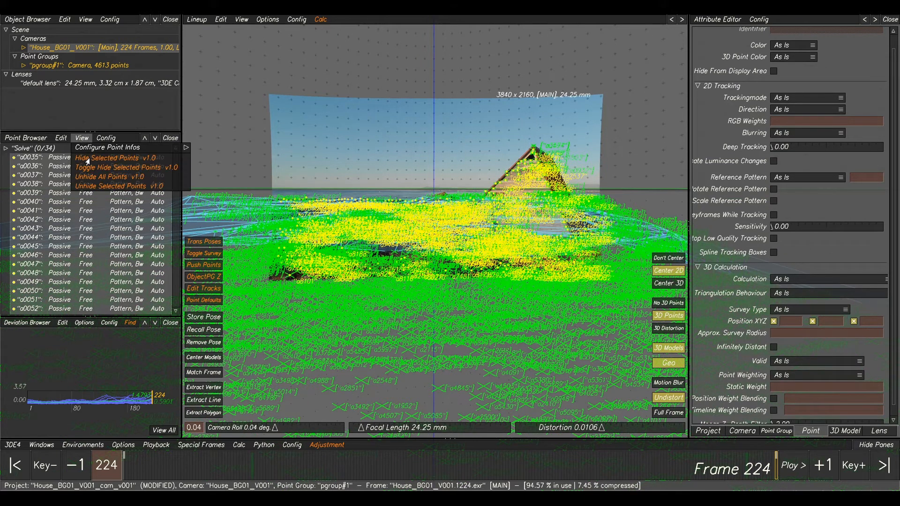
pyautogui.click(87, 160)
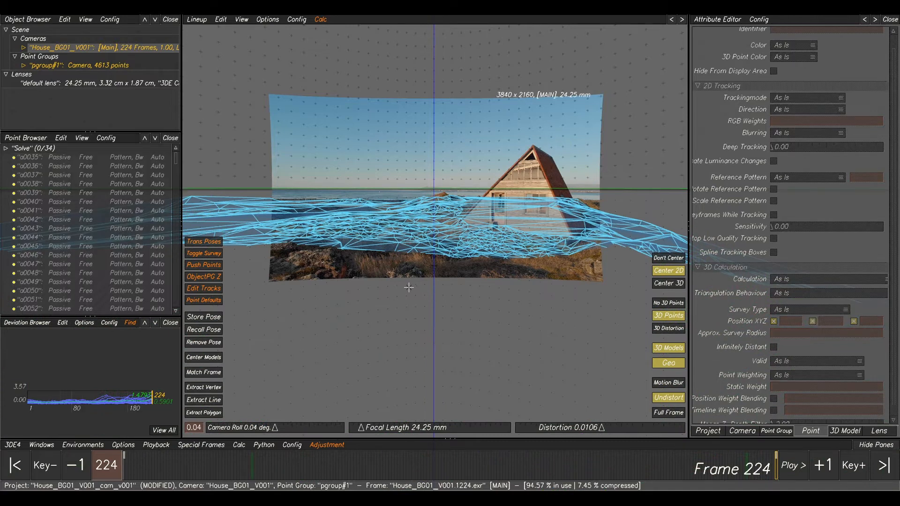
pyautogui.moveTo(334, 467)
pyautogui.mouseDown()
pyautogui.moveTo(135, 467)
pyautogui.moveTo(249, 479)
pyautogui.moveTo(299, 468)
pyautogui.moveTo(124, 469)
pyautogui.mouseUp()
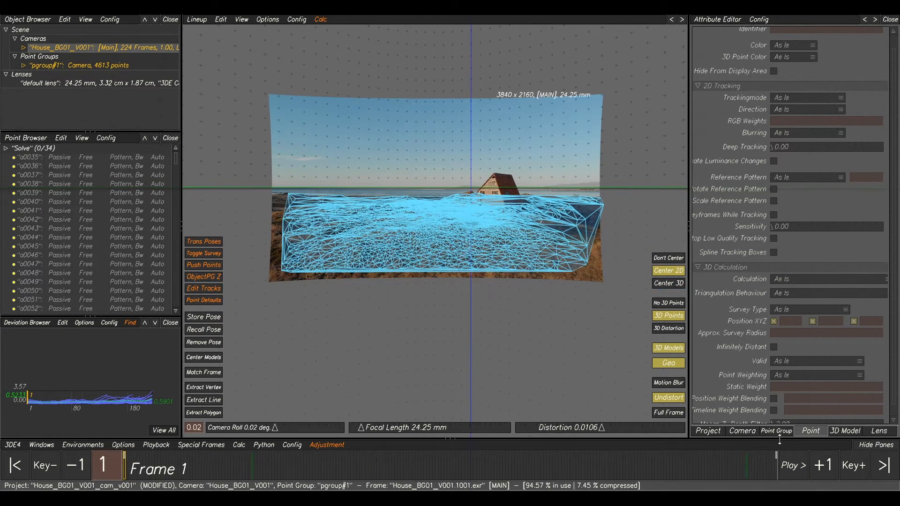
# - Set the alpha of Point Mesh to 0.06, enable Full Frame display, and check the mesh up to frame 195
pyautogui.click(839, 431)
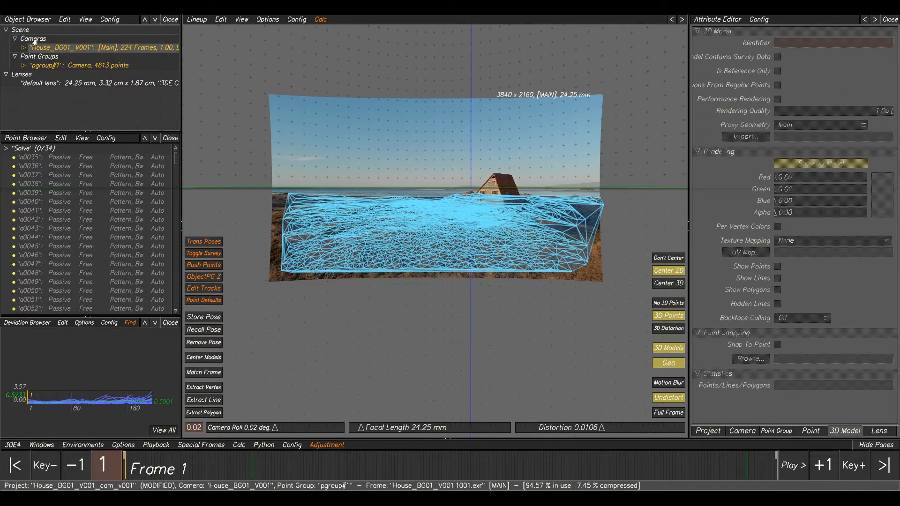
pyautogui.click(22, 66)
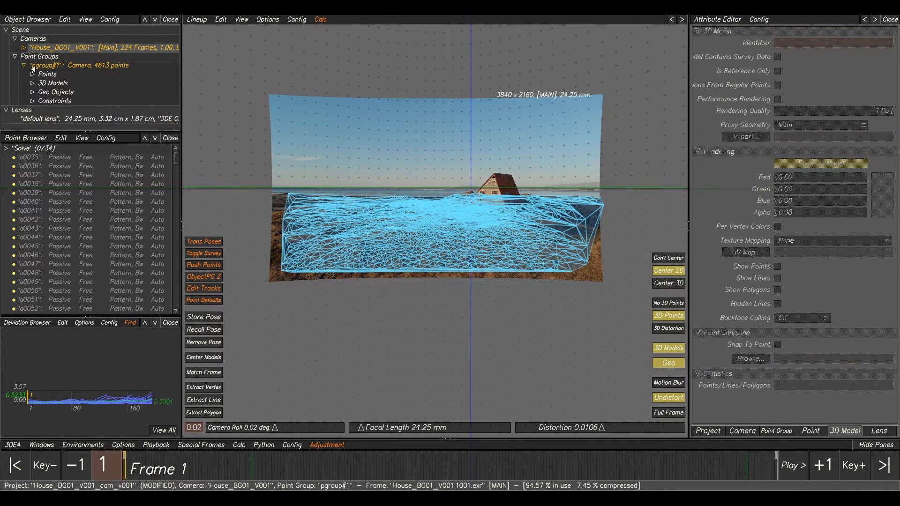
pyautogui.click(33, 83)
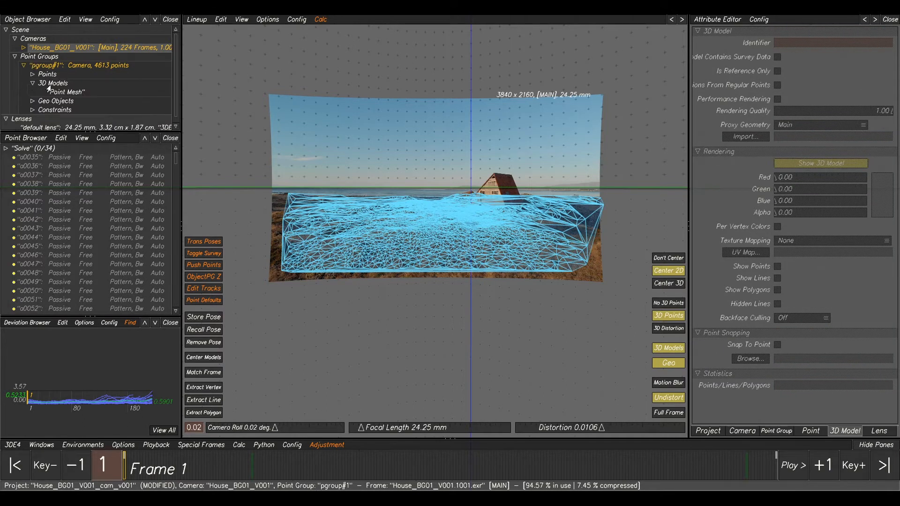
pyautogui.click(64, 93)
pyautogui.moveTo(791, 214); pyautogui.dragTo(778, 215)
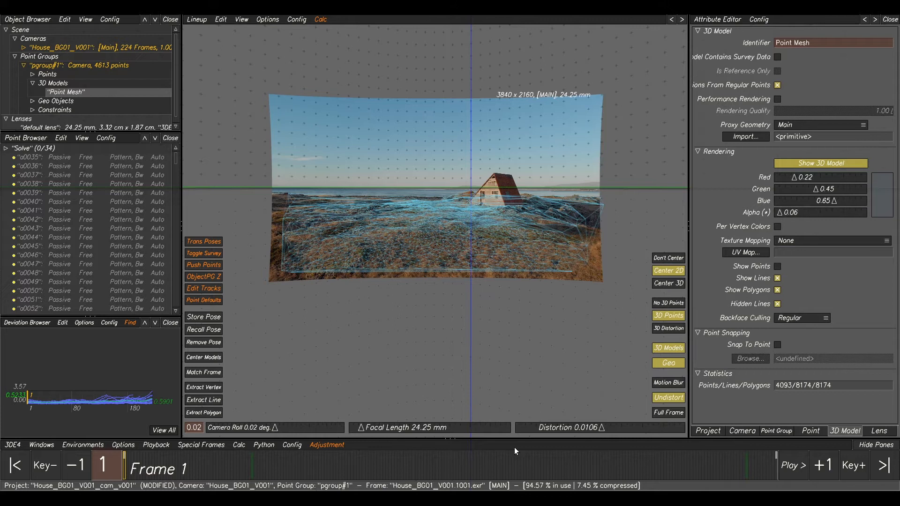
pyautogui.click(666, 415)
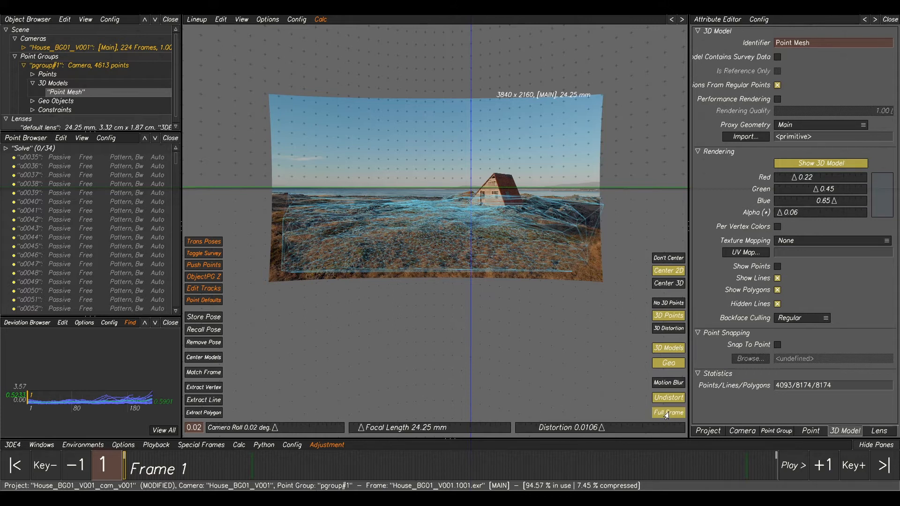
pyautogui.moveTo(243, 467)
pyautogui.mouseDown()
pyautogui.moveTo(341, 487)
pyautogui.moveTo(691, 488)
pyautogui.mouseUp()
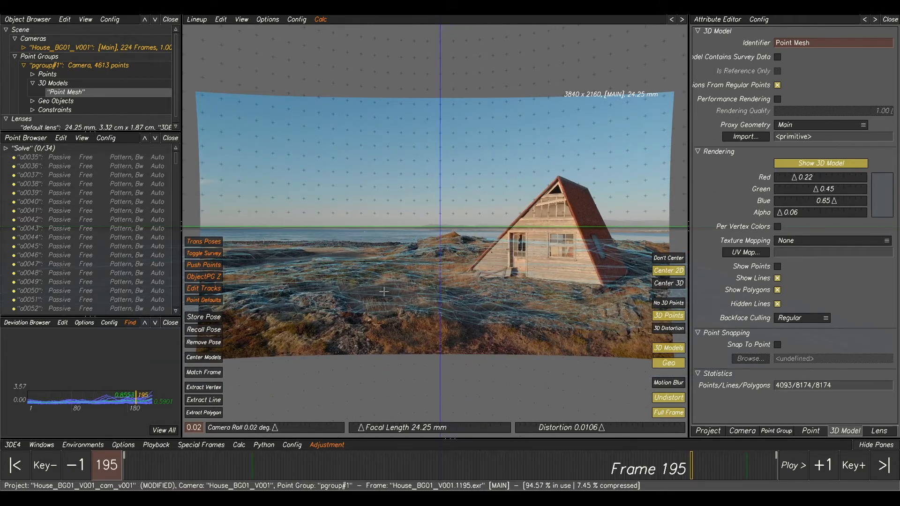
# - Set the F1/F5 near clipping plane to 0.10 cm and check the foreground mesh back to frame 161
pyautogui.click(707, 431)
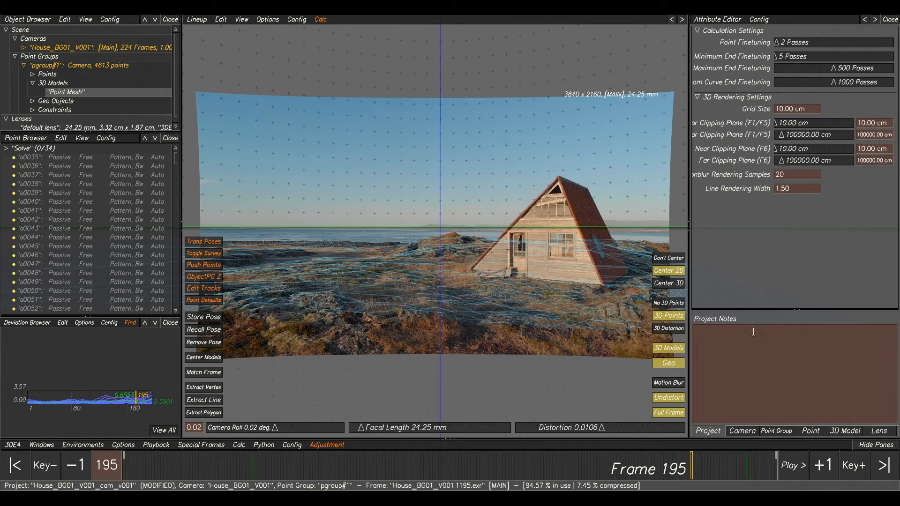
pyautogui.moveTo(781, 124); pyautogui.dragTo(770, 128)
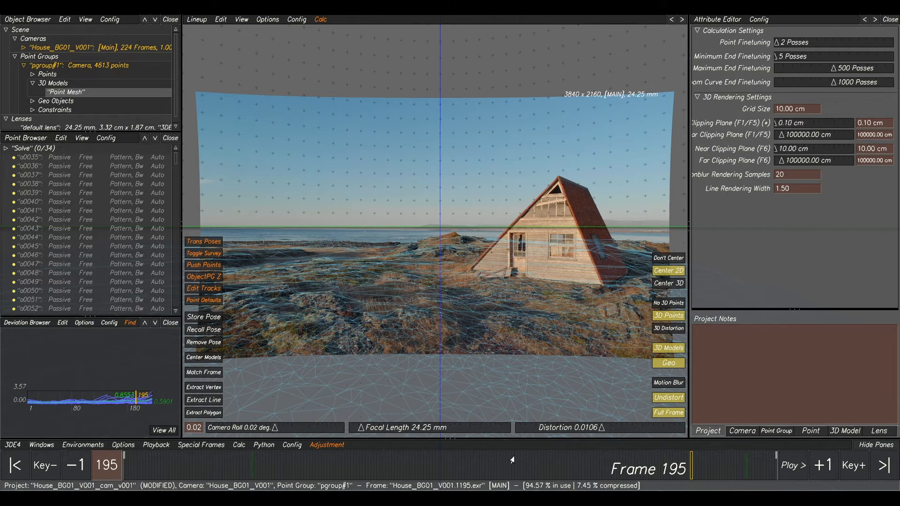
pyautogui.moveTo(671, 470); pyautogui.dragTo(594, 445)
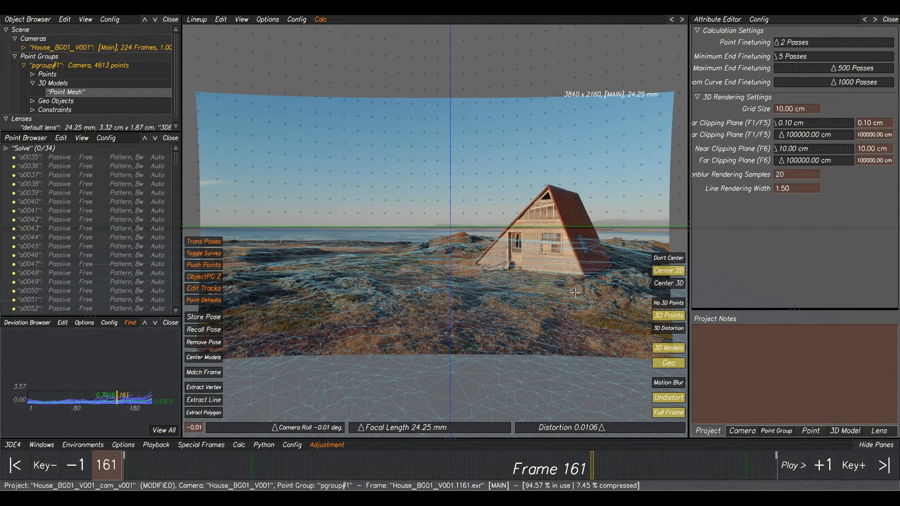
# - Unhide all tracking points in the 3D Orientation view
pyautogui.press('F6')
pyautogui.keyDown('alt'); pyautogui.moveTo(542, 278); pyautogui.dragTo(619, 258); pyautogui.keyUp('alt')
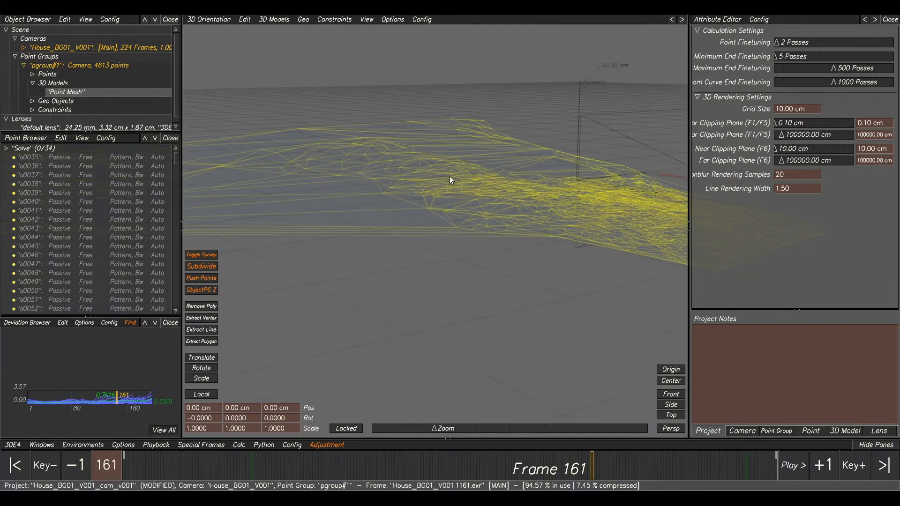
pyautogui.click(47, 157)
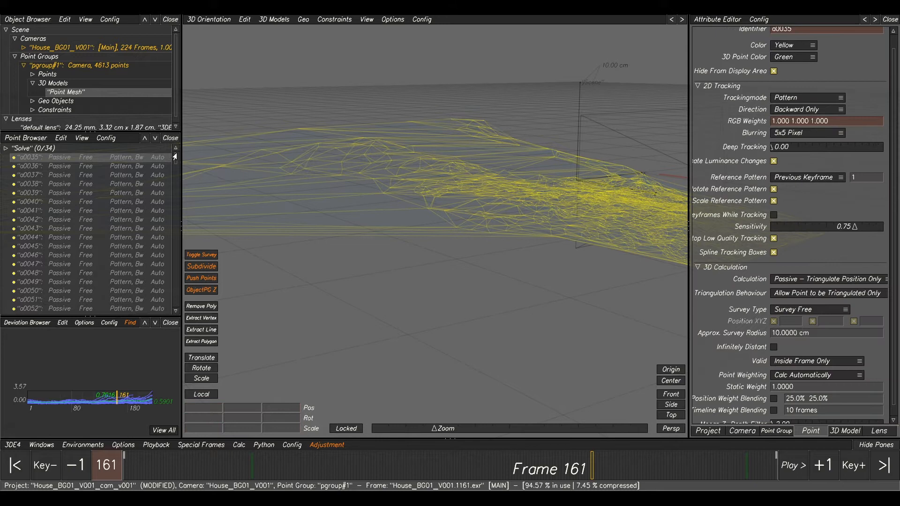
pyautogui.moveTo(175, 157); pyautogui.dragTo(174, 323)
pyautogui.hotkey('ctrl', 'a')
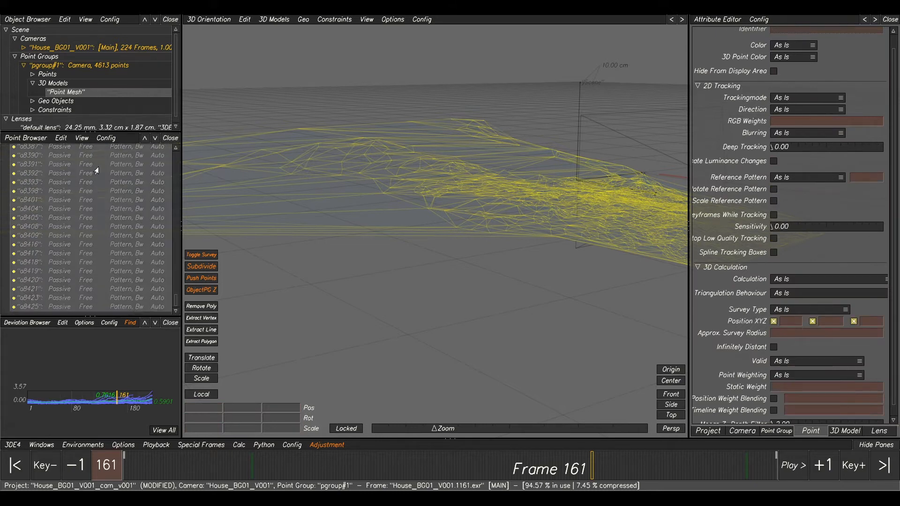
pyautogui.click(80, 139)
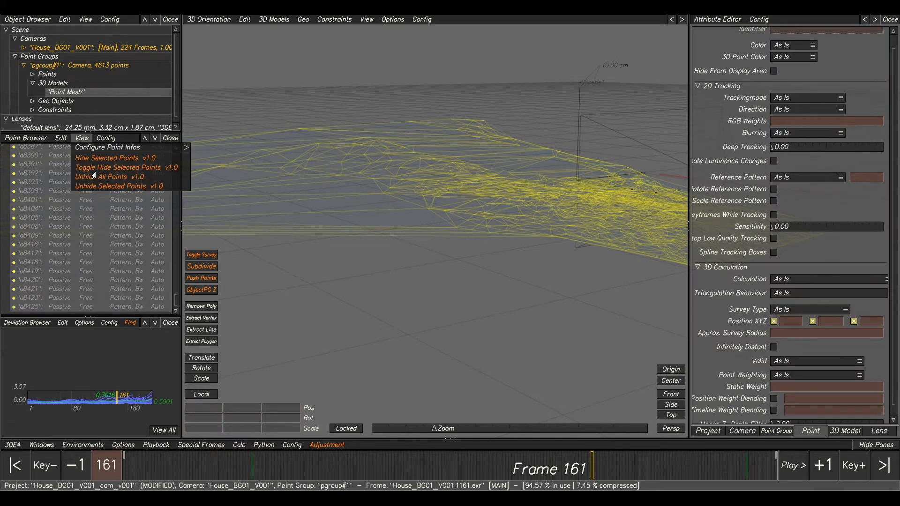
pyautogui.click(95, 186)
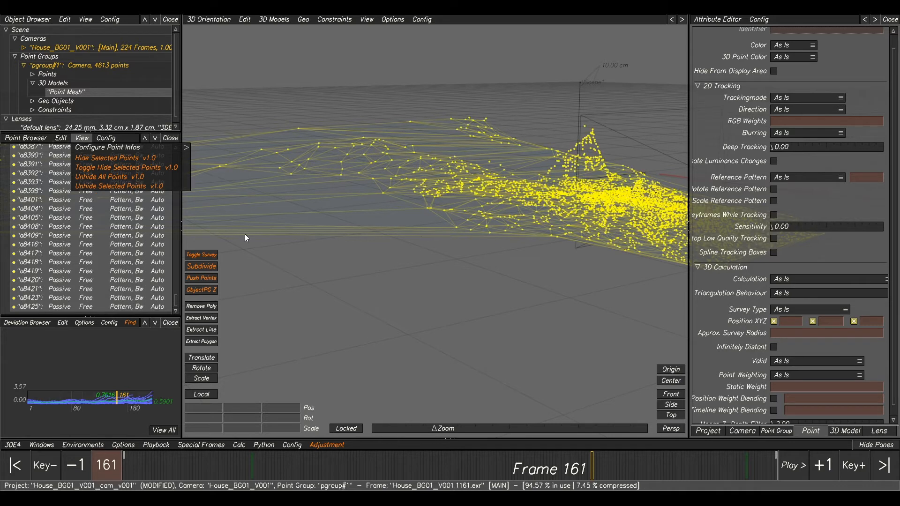
# - Examine the house's point cloud above the ground mesh from closer and lower angles, with nothing selected
pyautogui.moveTo(484, 264); pyautogui.dragTo(453, 293, button='middle')
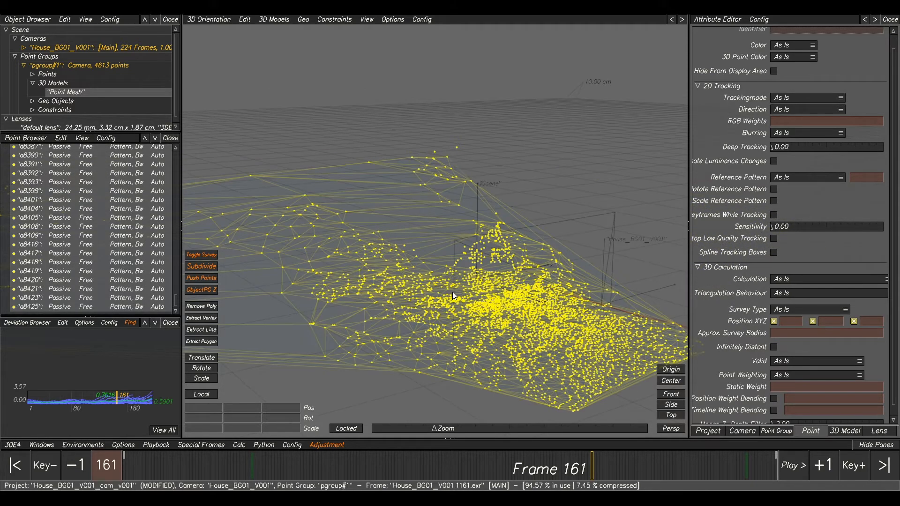
pyautogui.click(572, 160)
pyautogui.moveTo(580, 168); pyautogui.dragTo(445, 209, button='middle')
pyautogui.moveTo(445, 209); pyautogui.dragTo(432, 246, button='right')
pyautogui.click(432, 243)
pyautogui.moveTo(535, 203); pyautogui.dragTo(500, 182, button='middle')
pyautogui.click(457, 184)
pyautogui.moveTo(445, 182); pyautogui.dragTo(441, 181, button='middle')
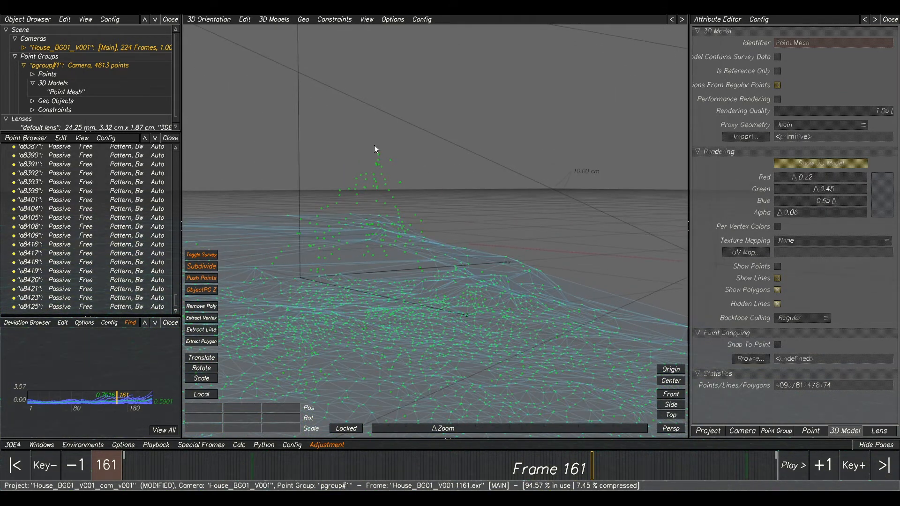
pyautogui.moveTo(395, 153); pyautogui.dragTo(438, 188, button='middle')
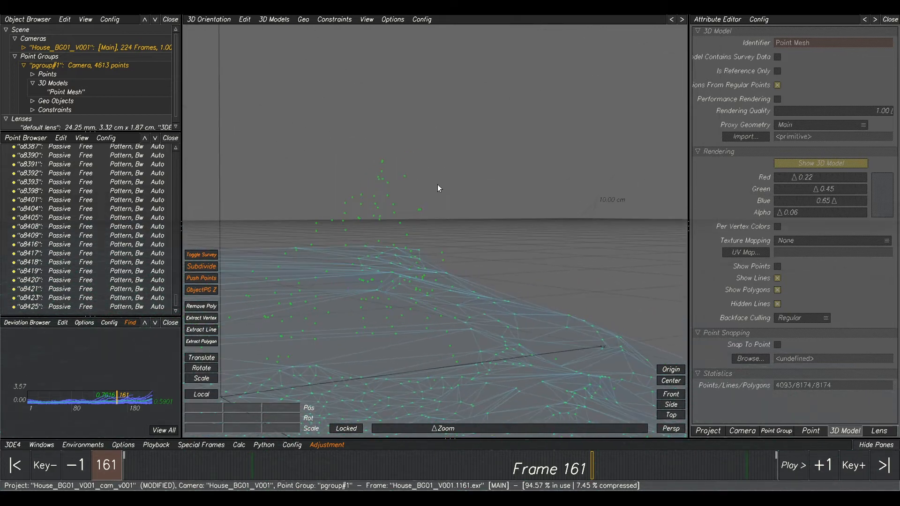
# - Create a legacy mesh from the two ridge points and two lower corner points of one roof side
pyautogui.click(405, 176)
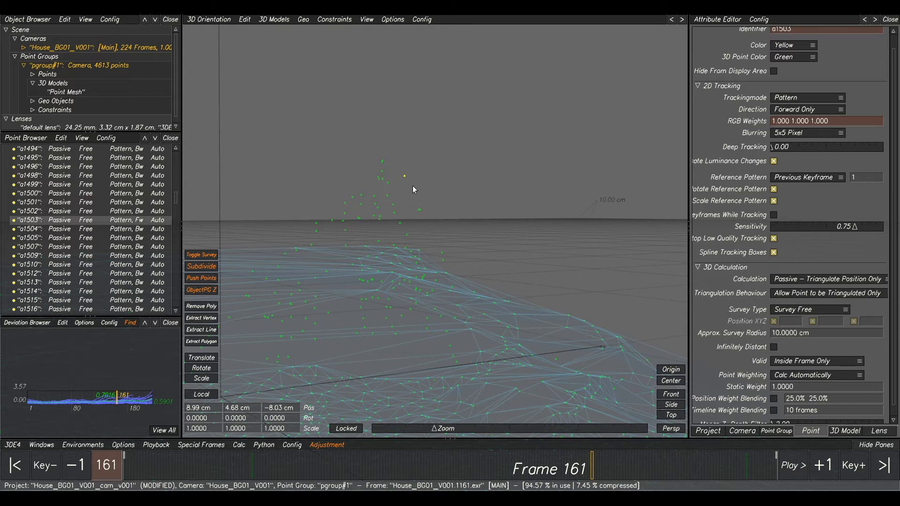
pyautogui.keyDown('shift'); pyautogui.moveTo(376, 161); pyautogui.dragTo(376, 162); pyautogui.keyUp('shift')
pyautogui.moveTo(564, 281); pyautogui.dragTo(538, 285, button='middle')
pyautogui.moveTo(447, 293); pyautogui.dragTo(477, 264, button='middle')
pyautogui.click(363, 299)
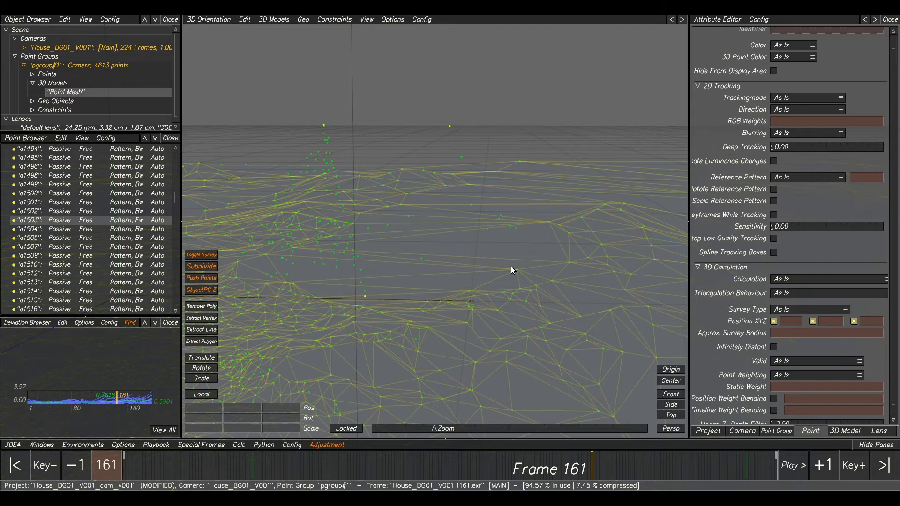
pyautogui.moveTo(495, 295)
pyautogui.mouseDown(button='middle')
pyautogui.moveTo(524, 289)
pyautogui.moveTo(508, 302)
pyautogui.mouseUp(button='middle')
pyautogui.moveTo(566, 285); pyautogui.dragTo(560, 286)
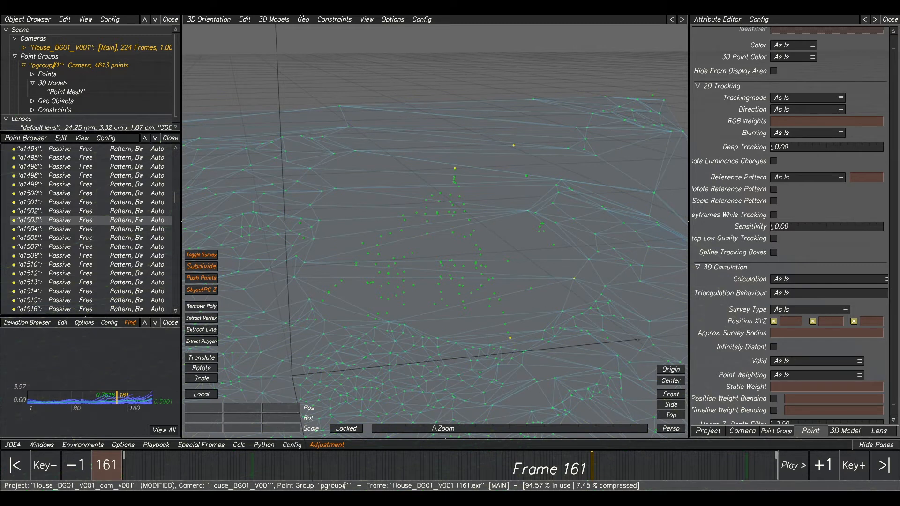
pyautogui.click(265, 19)
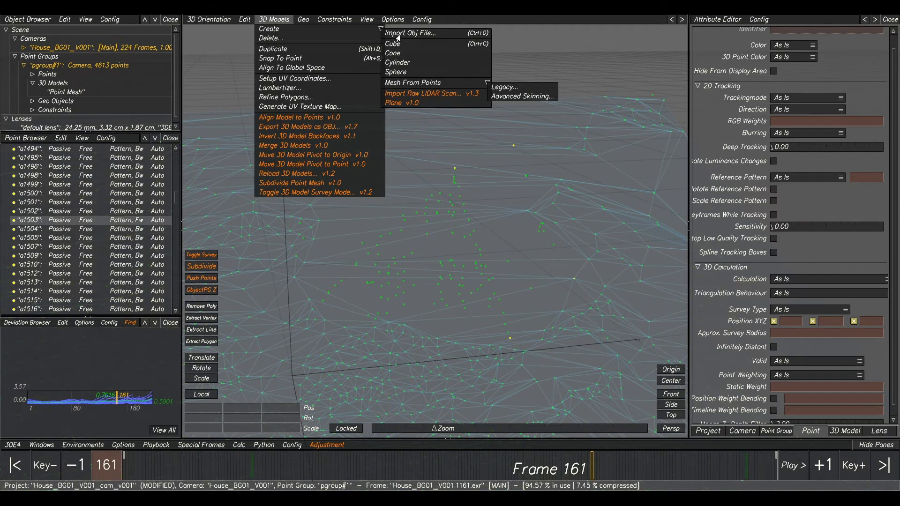
pyautogui.click(504, 87)
pyautogui.click(507, 267)
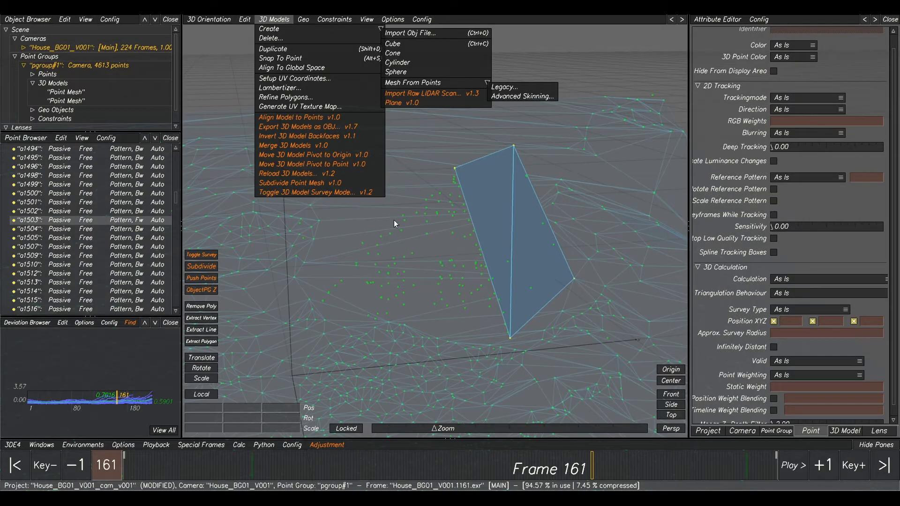
pyautogui.click(504, 263)
# - Create a legacy mesh for the opposite roof slope from both ridge points and its lower front corner point
pyautogui.moveTo(465, 289)
pyautogui.keyDown('alt'); pyautogui.mouseDown()
pyautogui.moveTo(497, 291)
pyautogui.moveTo(479, 290)
pyautogui.mouseUp(); pyautogui.keyUp('alt')
pyautogui.moveTo(511, 270)
pyautogui.keyDown('alt'); pyautogui.mouseDown(button='middle')
pyautogui.moveTo(520, 244)
pyautogui.moveTo(514, 267)
pyautogui.mouseUp(button='middle'); pyautogui.keyUp('alt')
pyautogui.click(511, 270)
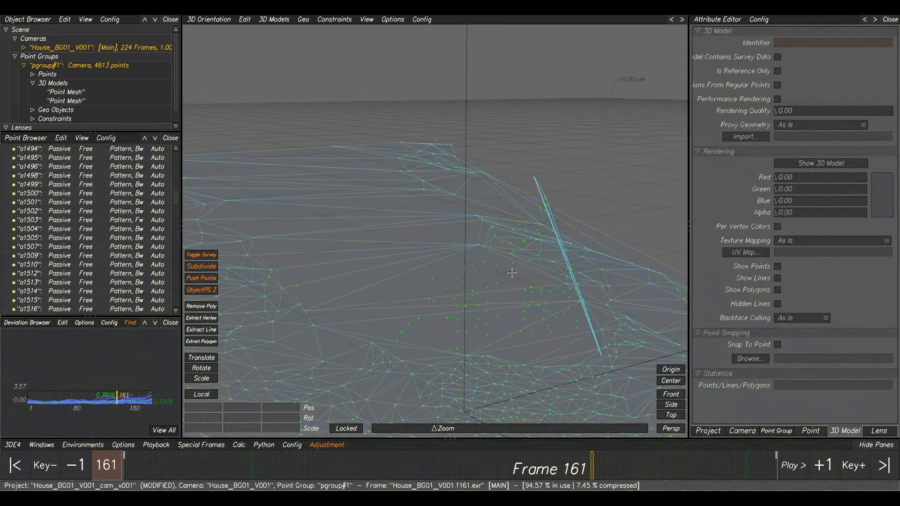
pyautogui.keyDown('alt'); pyautogui.moveTo(570, 187); pyautogui.dragTo(544, 229); pyautogui.keyUp('alt')
pyautogui.keyDown('alt'); pyautogui.moveTo(619, 191); pyautogui.dragTo(422, 114); pyautogui.keyUp('alt')
pyautogui.click(385, 136)
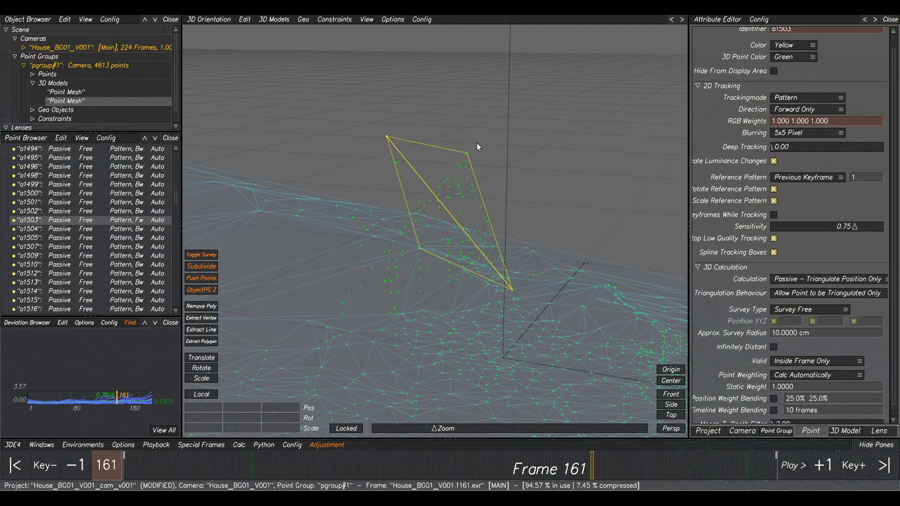
pyautogui.moveTo(476, 144); pyautogui.dragTo(462, 154)
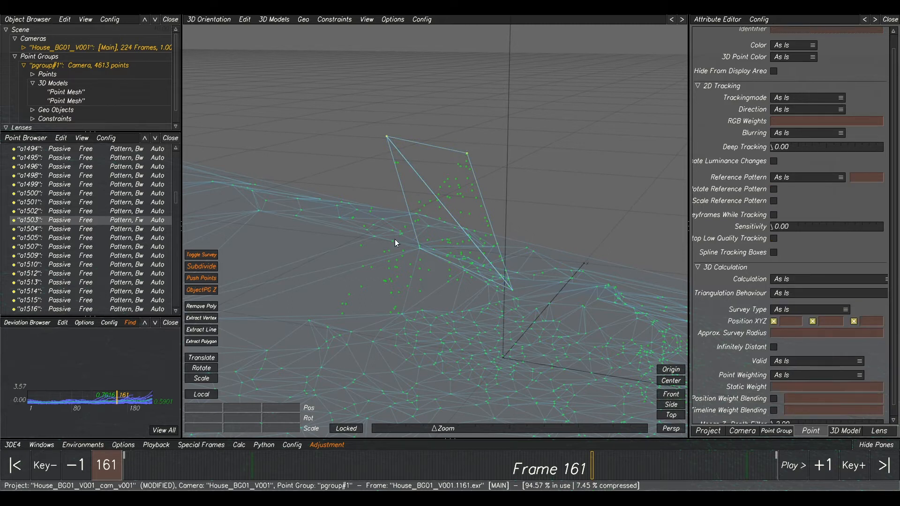
pyautogui.click(337, 312)
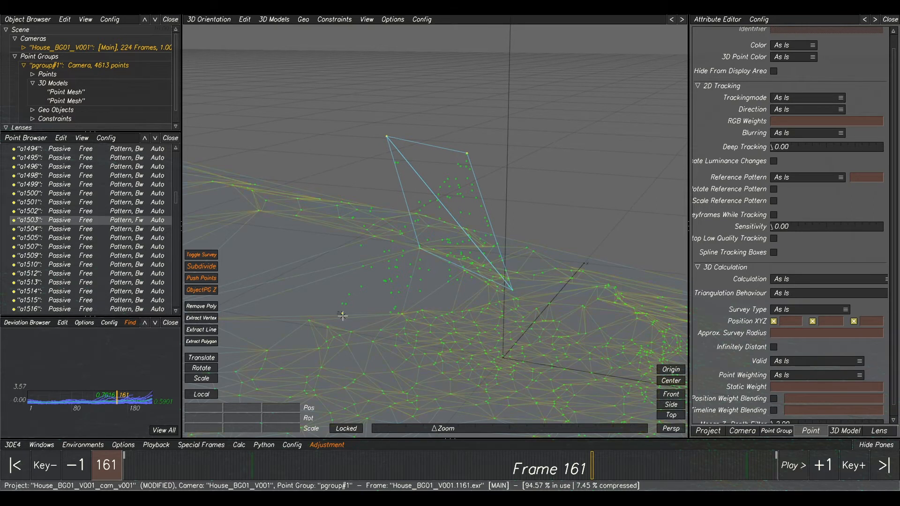
pyautogui.click(263, 21)
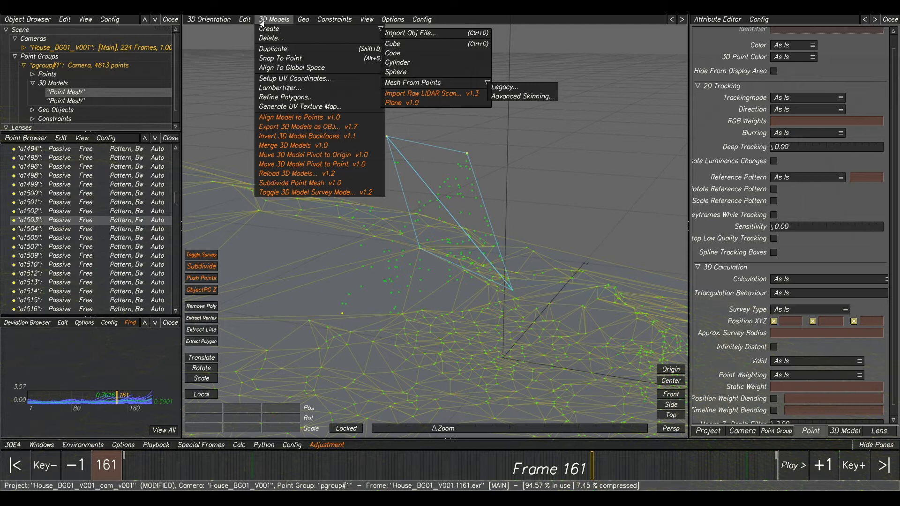
pyautogui.click(505, 88)
pyautogui.click(504, 271)
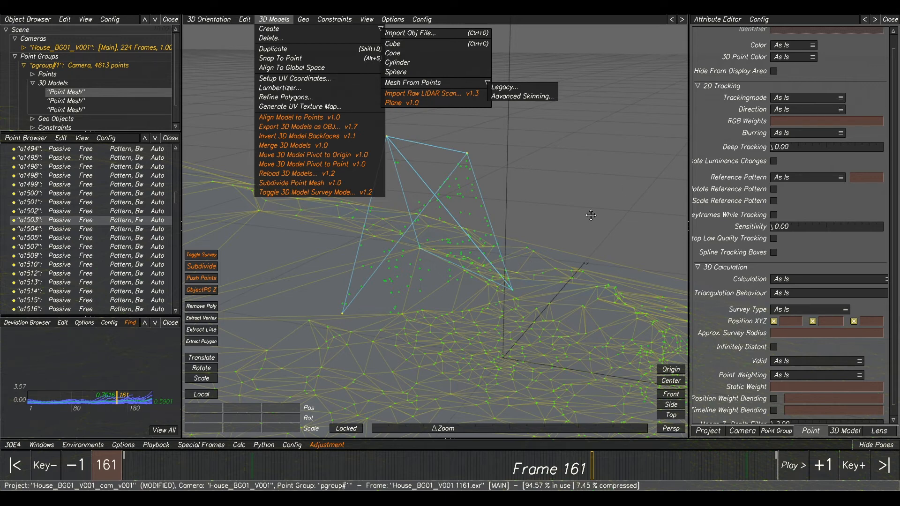
# - Create a legacy mesh with a point filter of 0.50 for the house's front gable from its apex and two base corner points
pyautogui.keyDown('alt'); pyautogui.moveTo(590, 216); pyautogui.dragTo(612, 201, button='middle'); pyautogui.keyUp('alt')
pyautogui.keyDown('alt'); pyautogui.moveTo(612, 201); pyautogui.dragTo(597, 189); pyautogui.keyUp('alt')
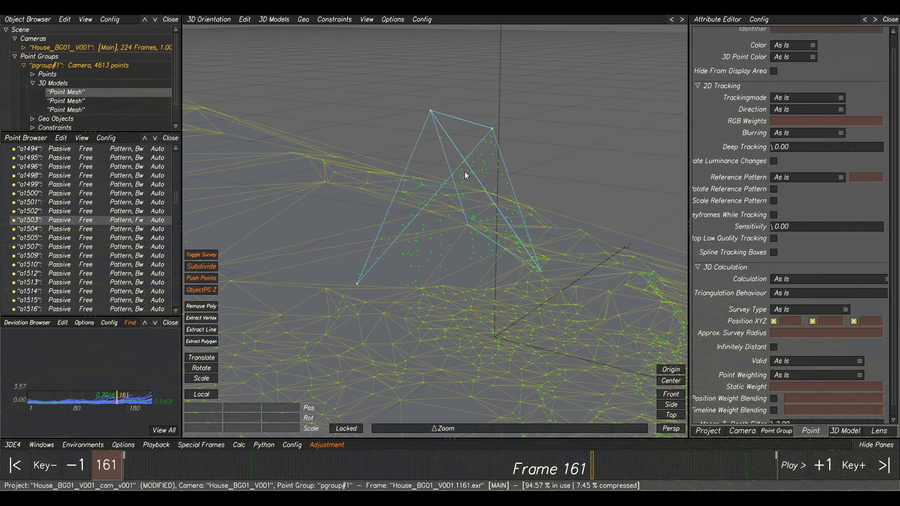
pyautogui.press('super+space')
pyautogui.moveTo(446, 102); pyautogui.dragTo(422, 112)
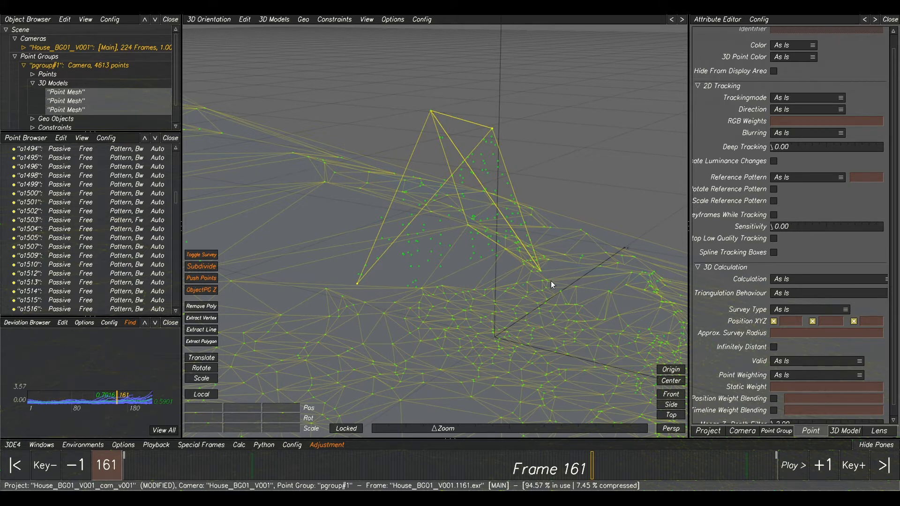
pyautogui.click(543, 270)
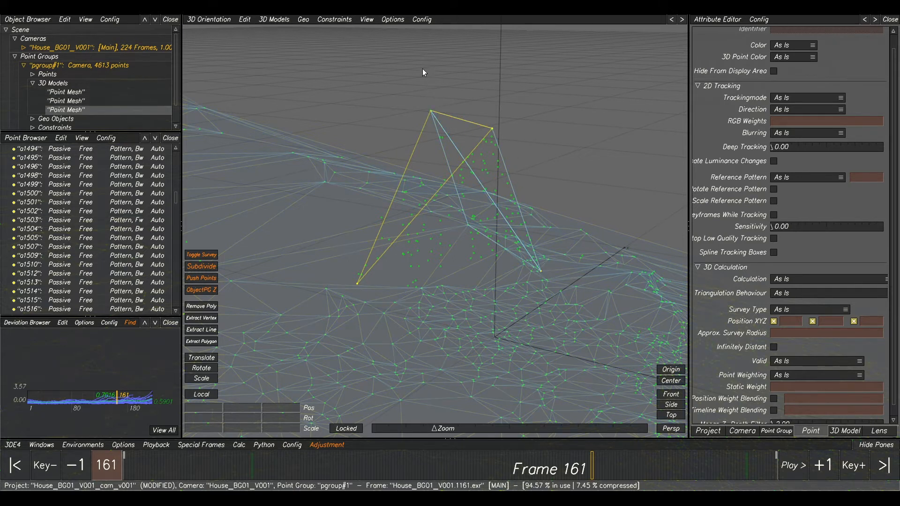
pyautogui.click(271, 20)
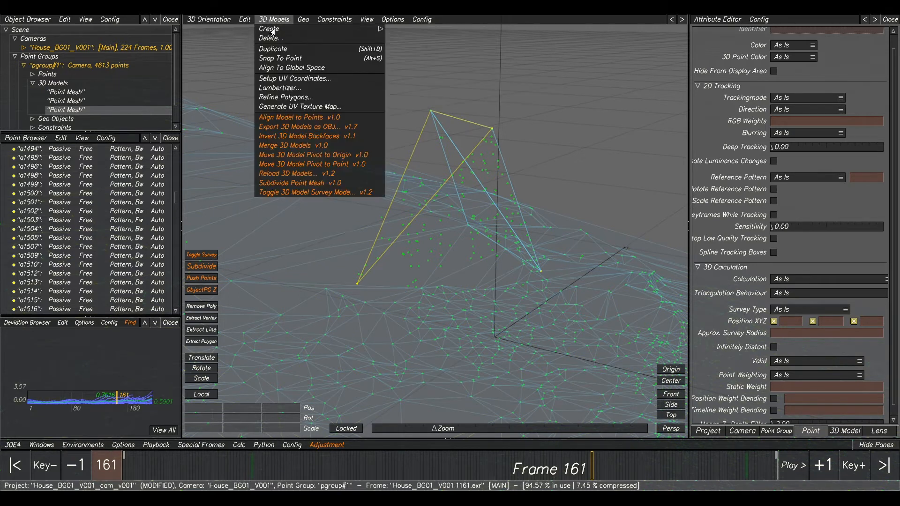
pyautogui.click(501, 89)
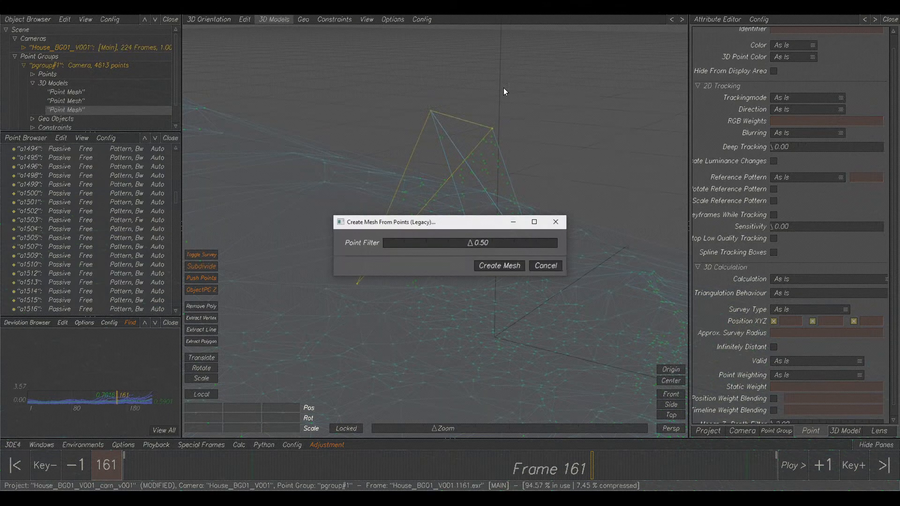
pyautogui.click(500, 266)
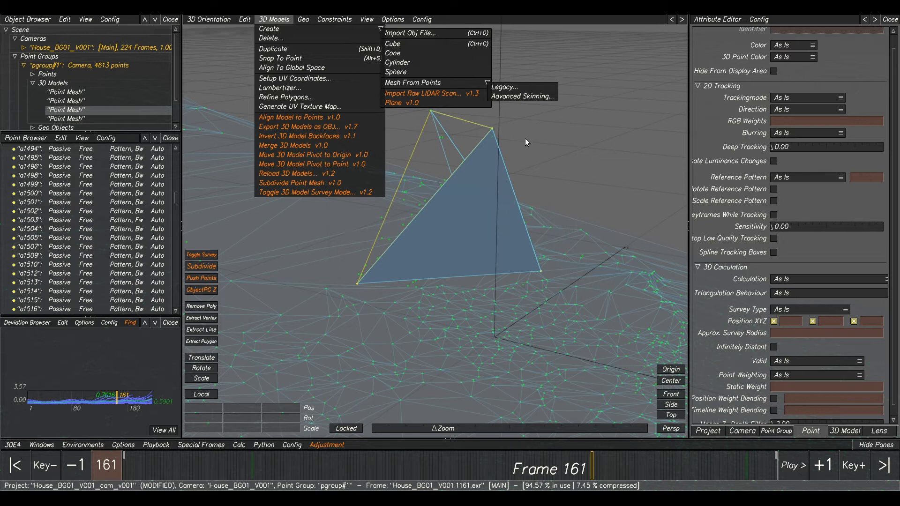
pyautogui.click(608, 161)
pyautogui.moveTo(618, 173); pyautogui.dragTo(581, 173, button='middle')
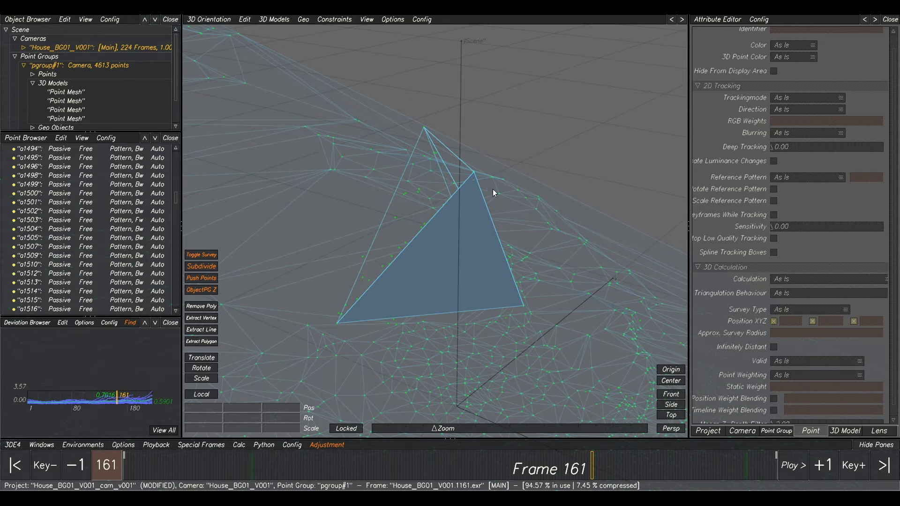
# - Hide all tracking points in the Lineup view and check the house meshes against the footage from frame 57 to 209
pyautogui.press('F2')
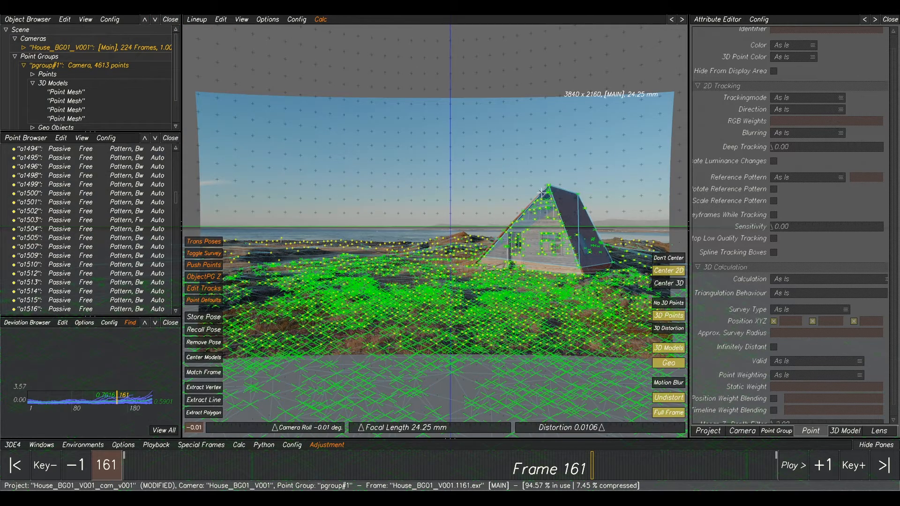
pyautogui.scroll(1, 134, 221)
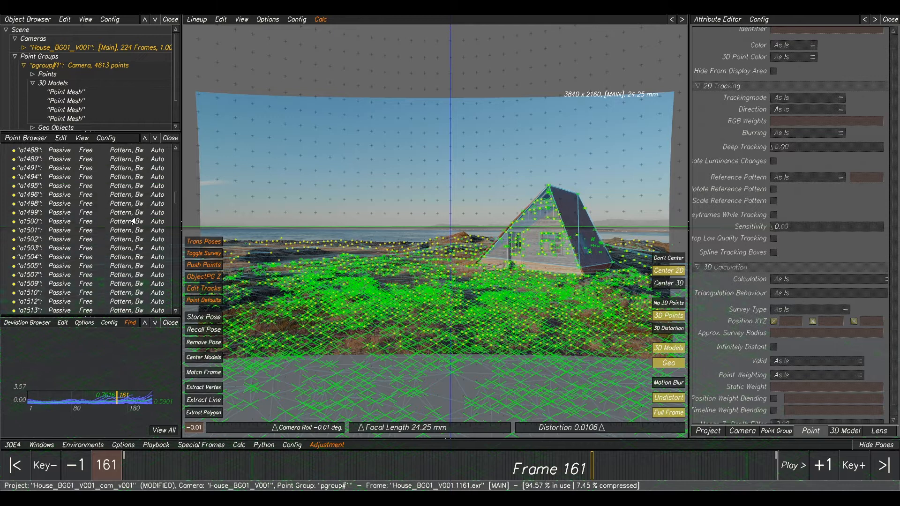
pyautogui.moveTo(177, 199); pyautogui.dragTo(176, 303)
pyautogui.click(139, 158)
pyautogui.keyDown('shift'); pyautogui.click(130, 297); pyautogui.keyUp('shift')
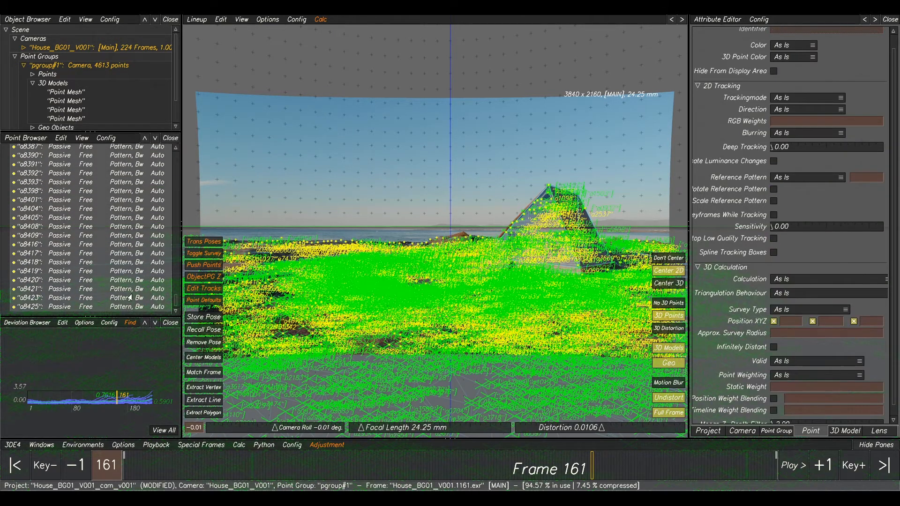
pyautogui.click(82, 138)
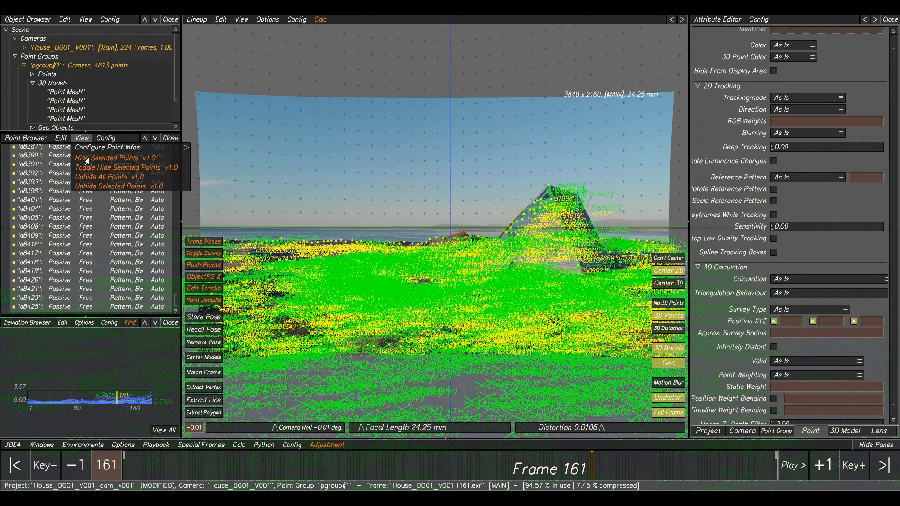
pyautogui.click(86, 159)
pyautogui.moveTo(589, 464); pyautogui.dragTo(289, 412)
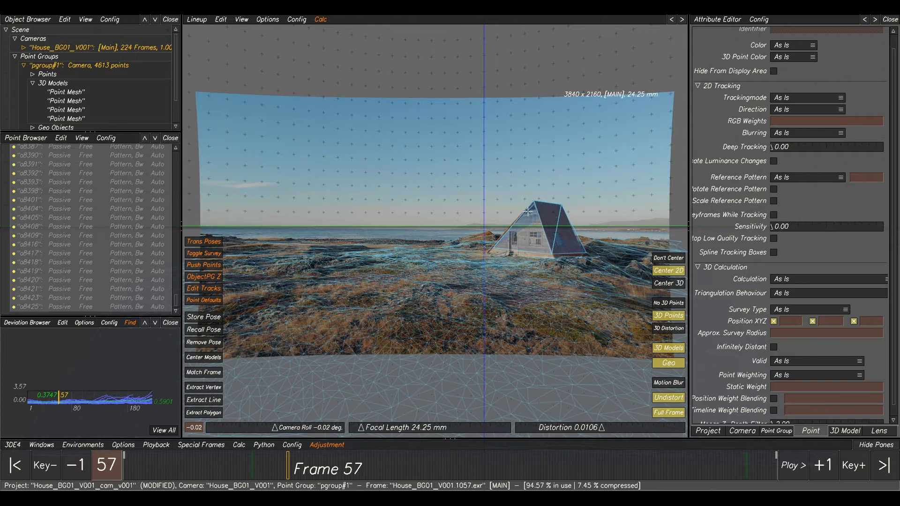
pyautogui.moveTo(281, 475)
pyautogui.mouseDown()
pyautogui.moveTo(207, 474)
pyautogui.moveTo(752, 475)
pyautogui.moveTo(753, 488)
pyautogui.moveTo(733, 473)
pyautogui.mouseUp()
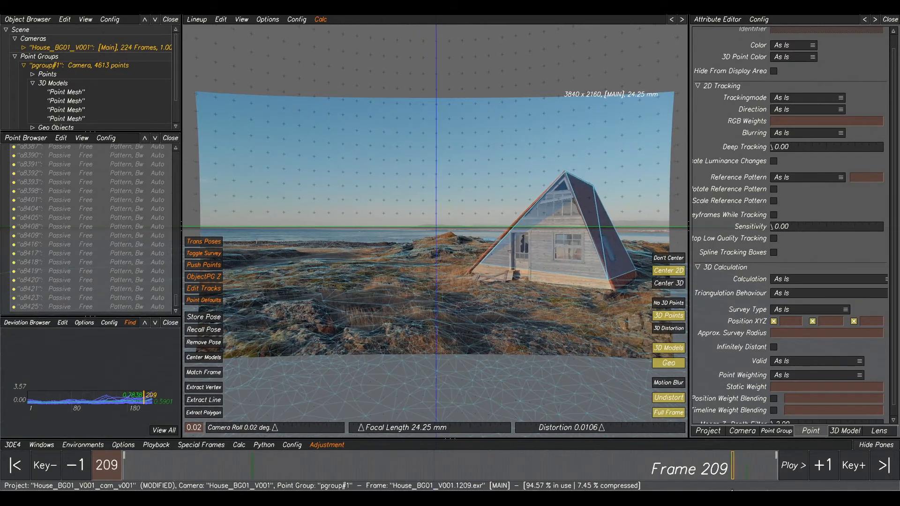
# - Add a new point set named "Auto" for the automatically tracked points
pyautogui.scroll(3, 100, 186)
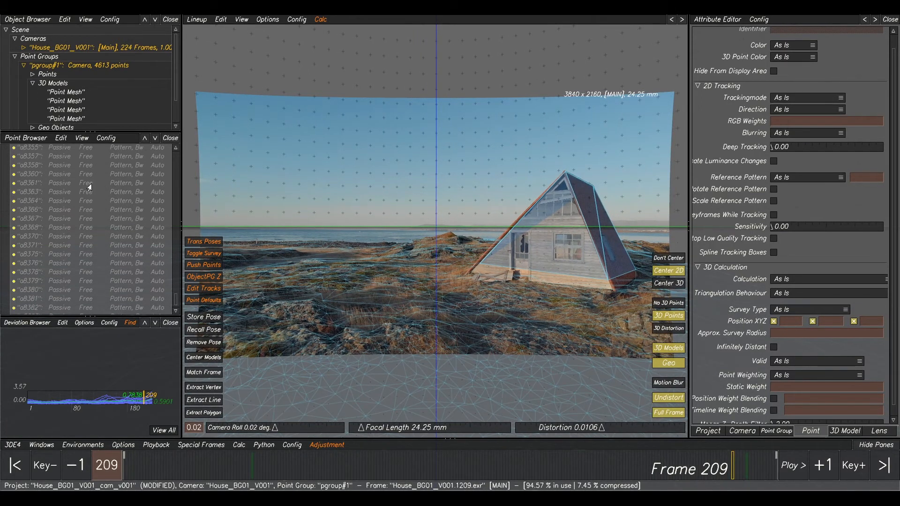
pyautogui.rightClick(83, 184)
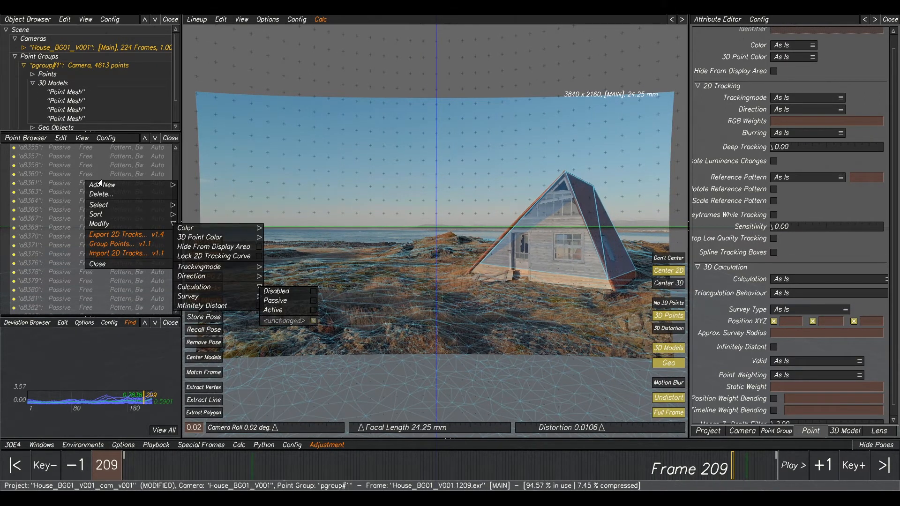
pyautogui.moveTo(99, 184)
pyautogui.click(194, 190)
pyautogui.click(363, 246)
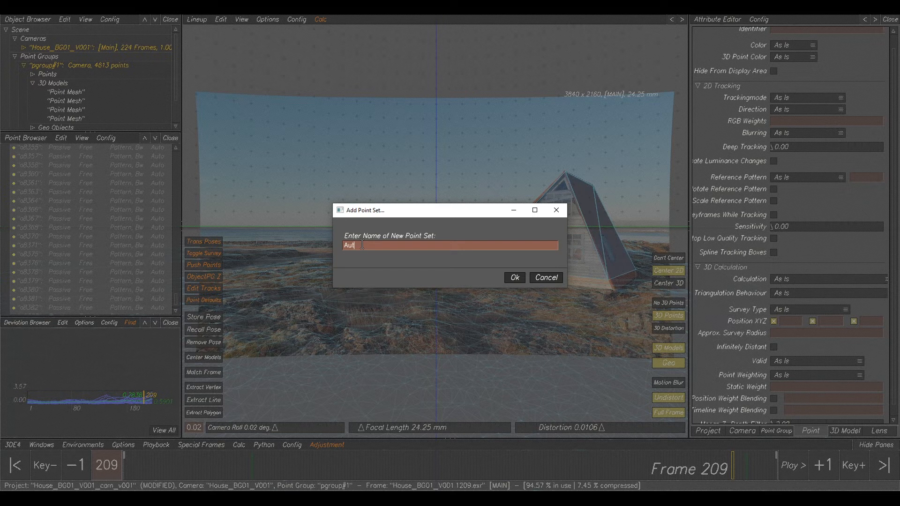
pyautogui.click(511, 279)
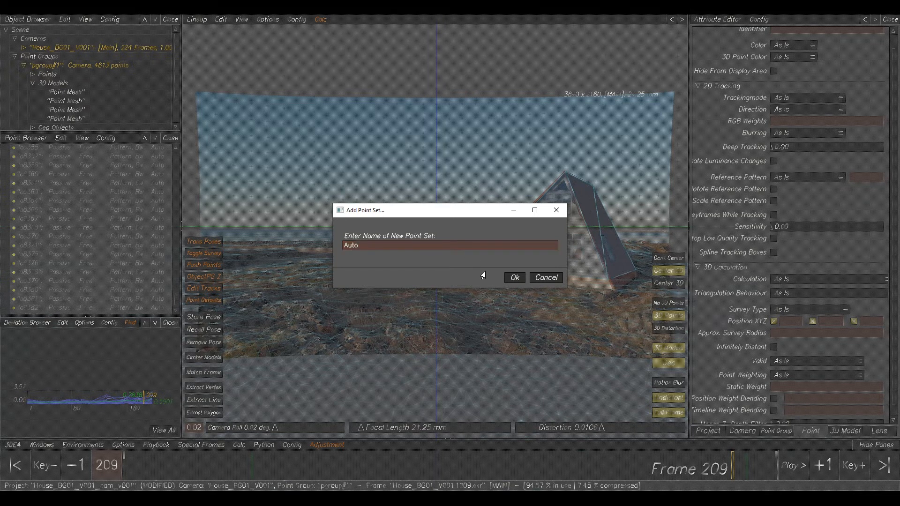
# - Select all loose auto-tracked points and move them into the "Auto" point set
pyautogui.scroll(-4, 86, 228)
pyautogui.moveTo(177, 301)
pyautogui.mouseDown()
pyautogui.moveTo(175, 150)
pyautogui.moveTo(176, 307)
pyautogui.mouseUp()
pyautogui.click(102, 159)
pyautogui.hotkey('ctrl', 'a')
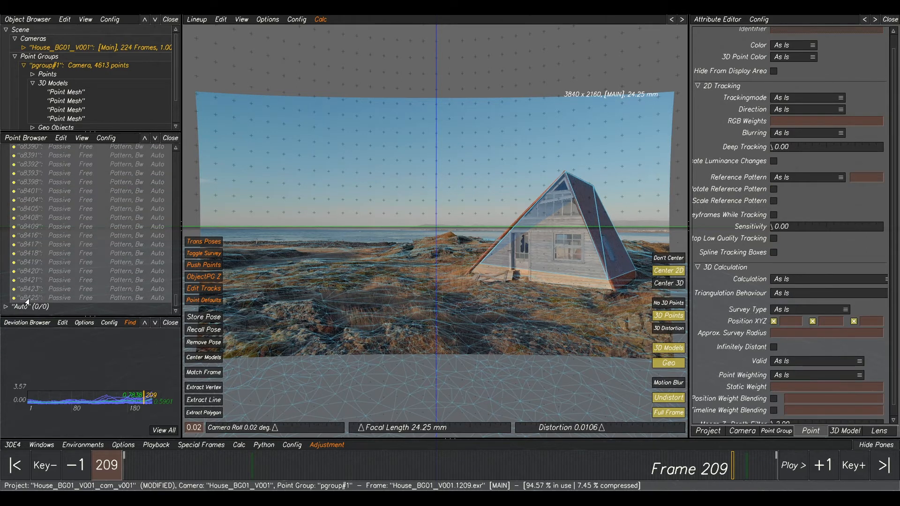
pyautogui.moveTo(43, 276); pyautogui.dragTo(41, 306)
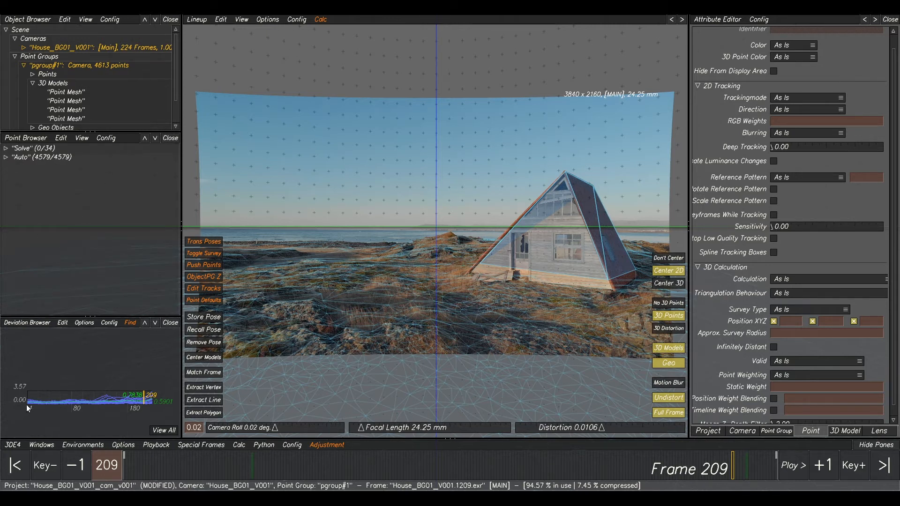
# - Save the project as a new version named House_BG01_V001_cam_v002 in the tut folder
pyautogui.click(14, 445)
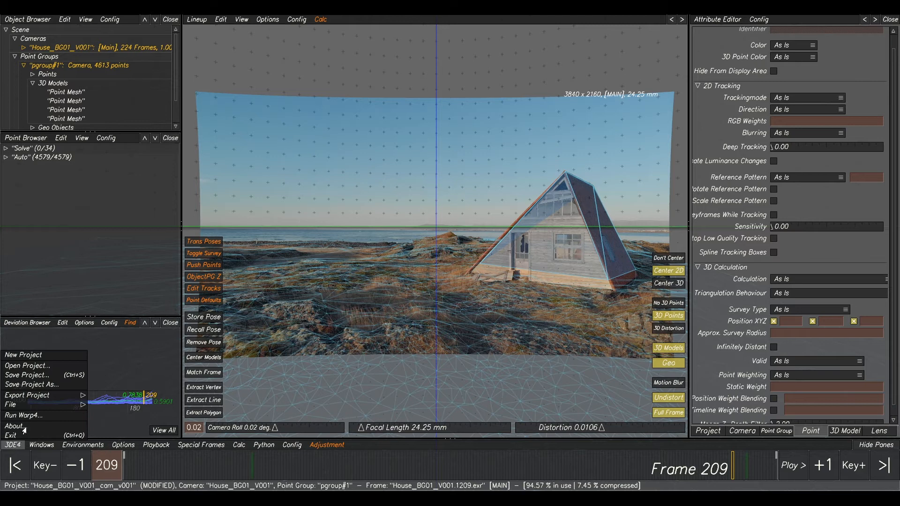
pyautogui.click(28, 385)
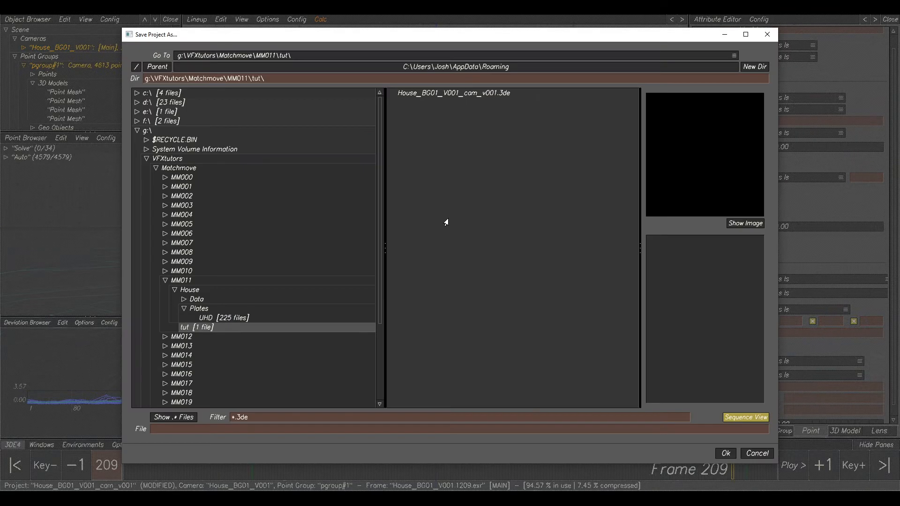
pyautogui.click(464, 93)
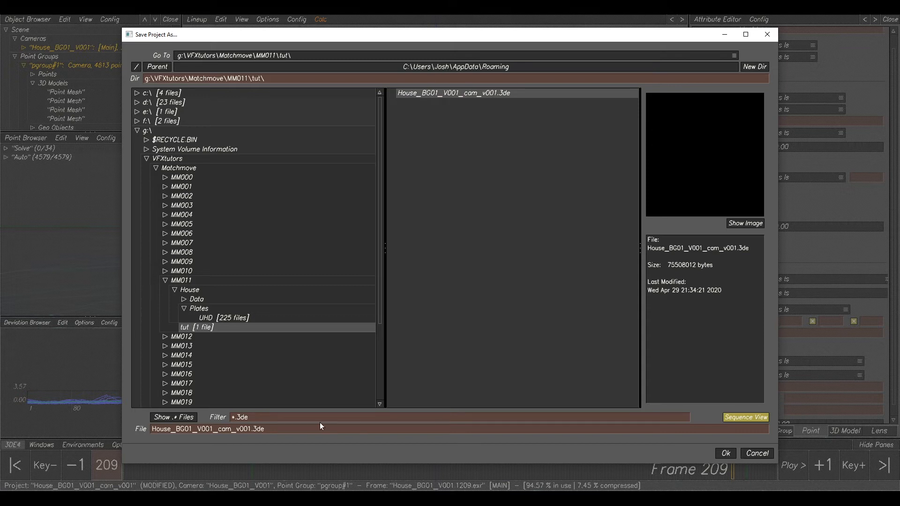
pyautogui.moveTo(268, 429); pyautogui.dragTo(245, 425)
pyautogui.write('2')
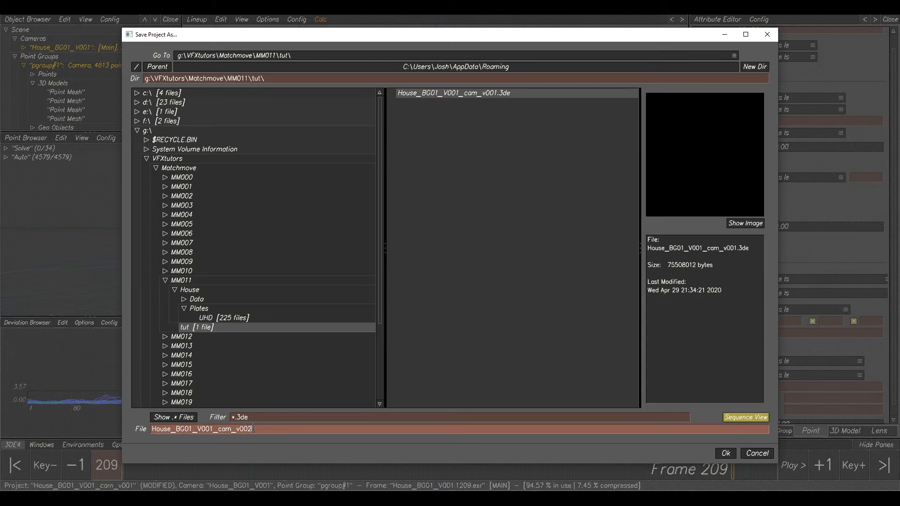
pyautogui.click(723, 453)
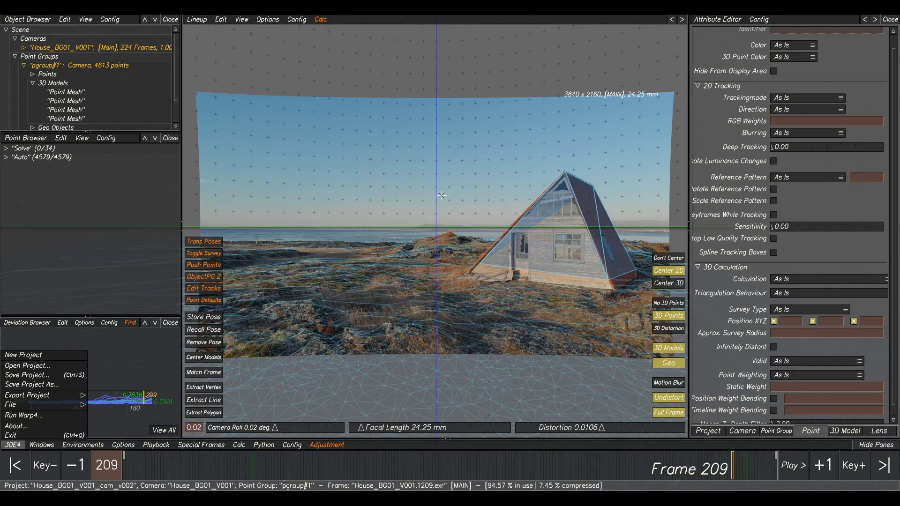
# - Select the ground mesh and review the meshes against the footage across the frames, ending at frame 160
pyautogui.scroll(-3, 447, 198)
pyautogui.moveTo(466, 461); pyautogui.dragTo(595, 469)
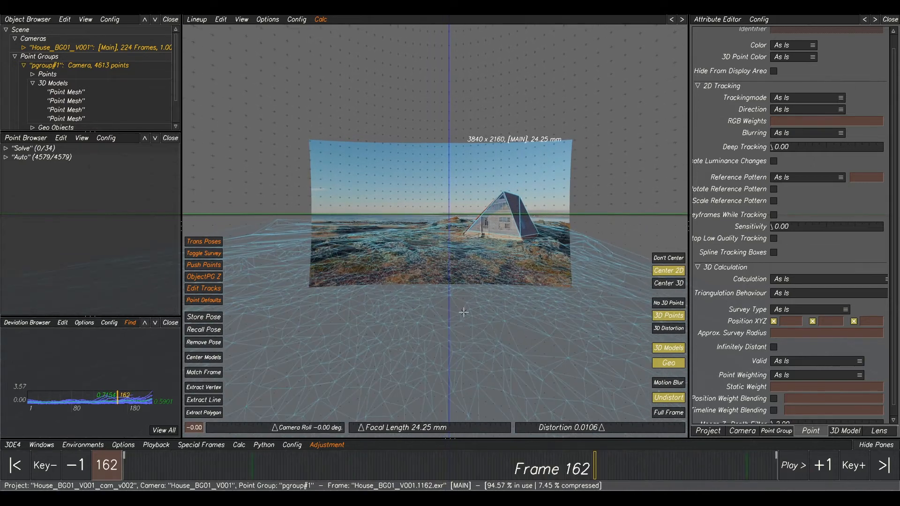
pyautogui.click(80, 93)
pyautogui.moveTo(311, 455); pyautogui.dragTo(589, 464)
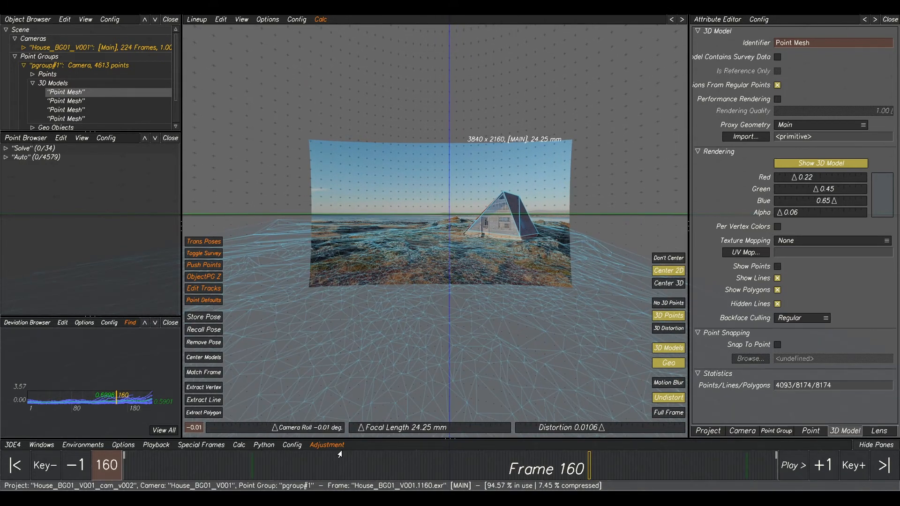
pyautogui.click(14, 444)
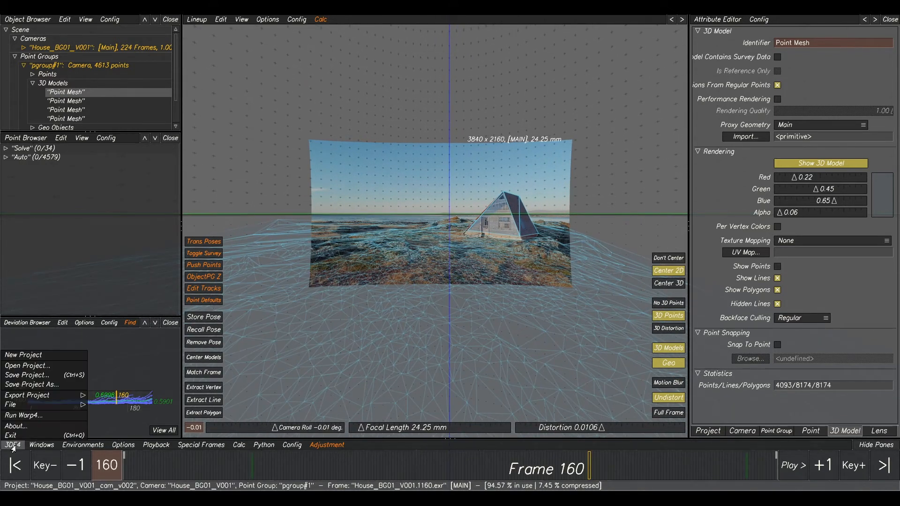
pyautogui.moveTo(40, 397)
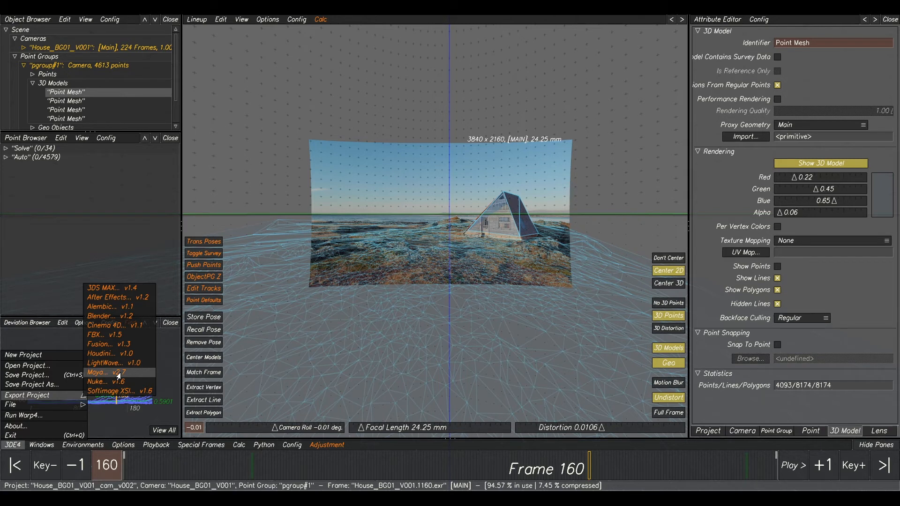
pyautogui.click(118, 373)
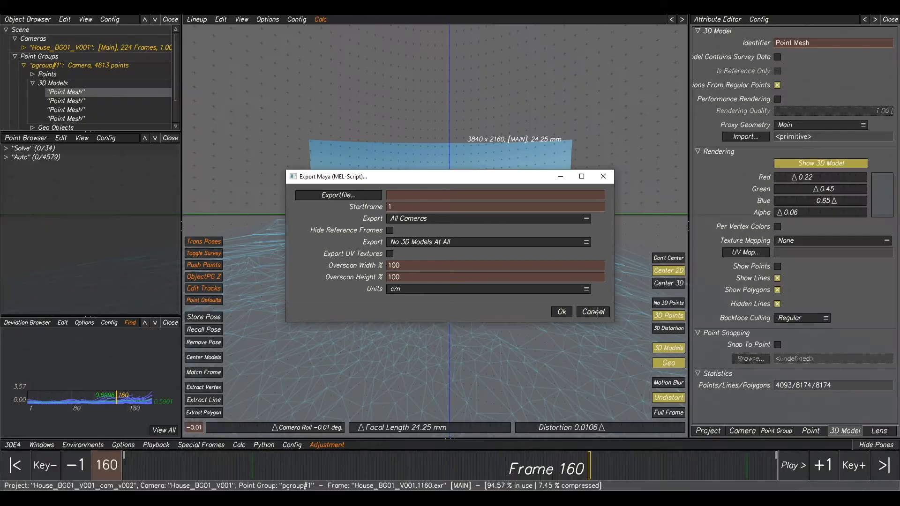
pyautogui.click(593, 312)
# - Check the camera's footage start frame and set the Maya export to start frame 1001 with All 3D Models
pyautogui.click(742, 432)
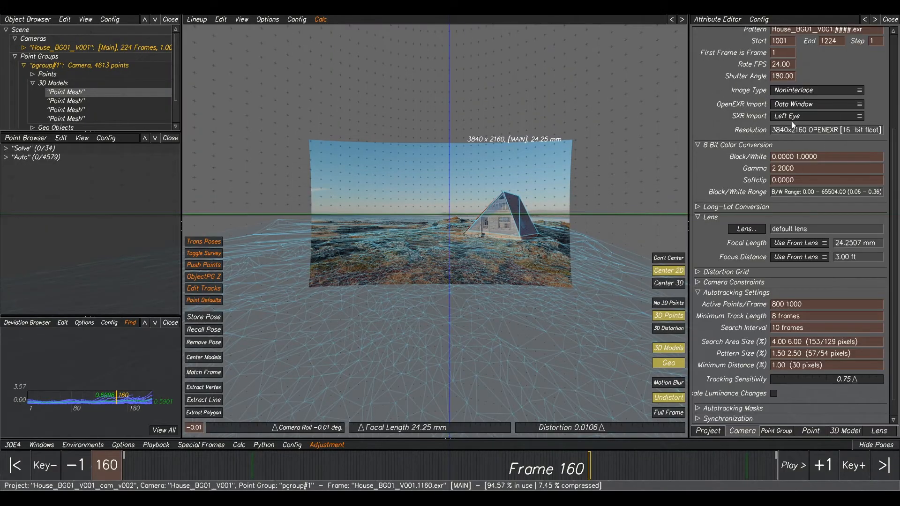
pyautogui.scroll(5, 777, 221)
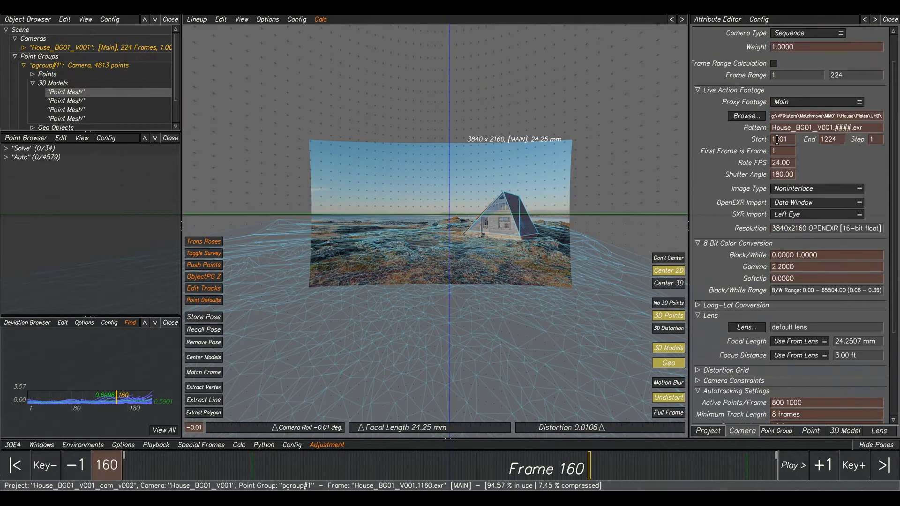
pyautogui.click(13, 445)
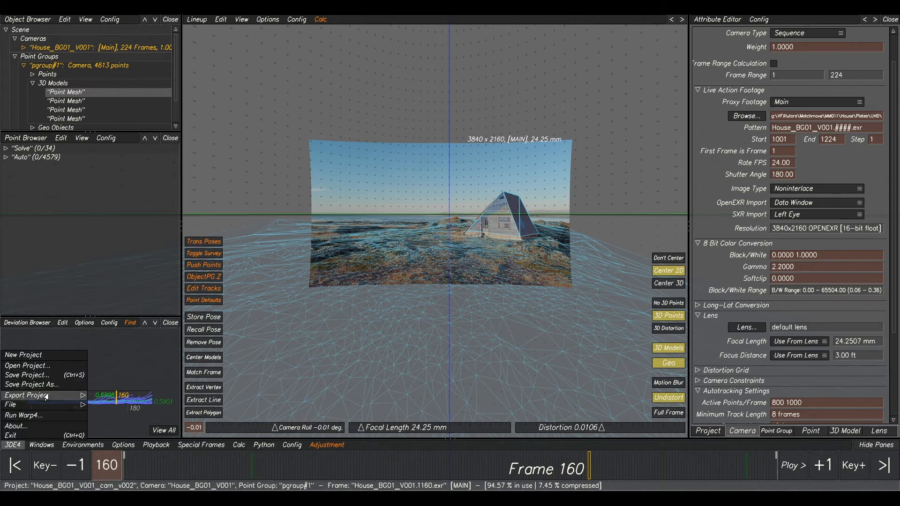
pyautogui.moveTo(47, 396)
pyautogui.click(113, 373)
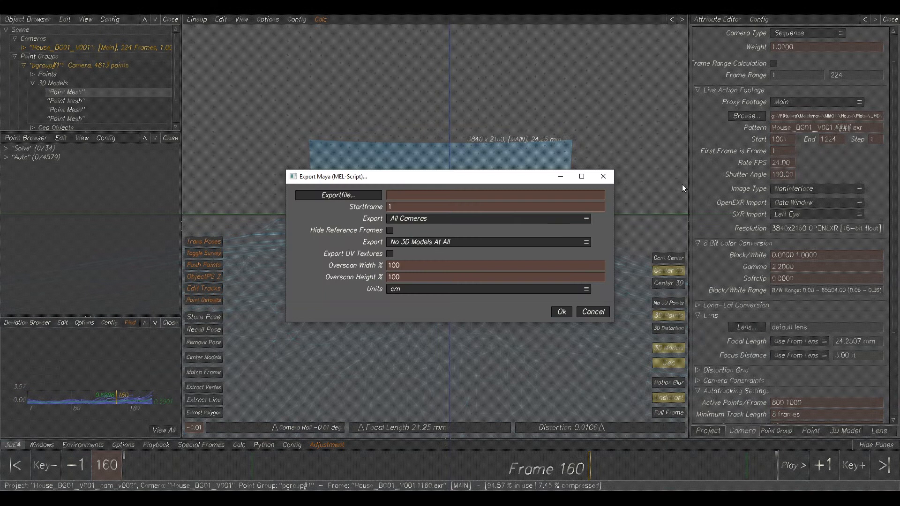
pyautogui.click(398, 206)
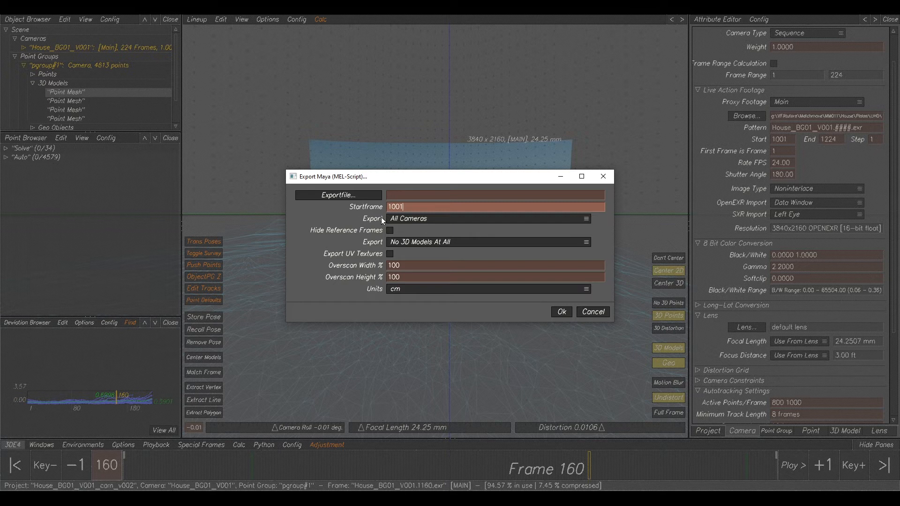
pyautogui.click(391, 244)
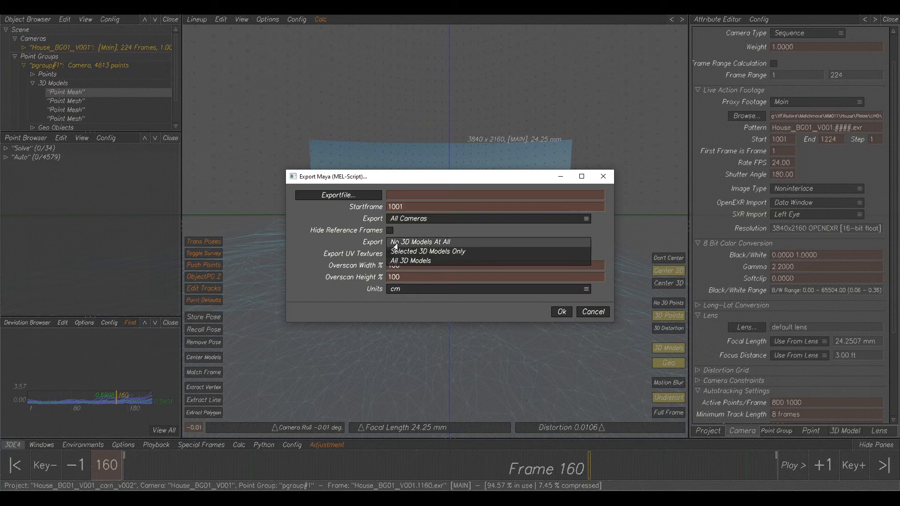
pyautogui.click(412, 264)
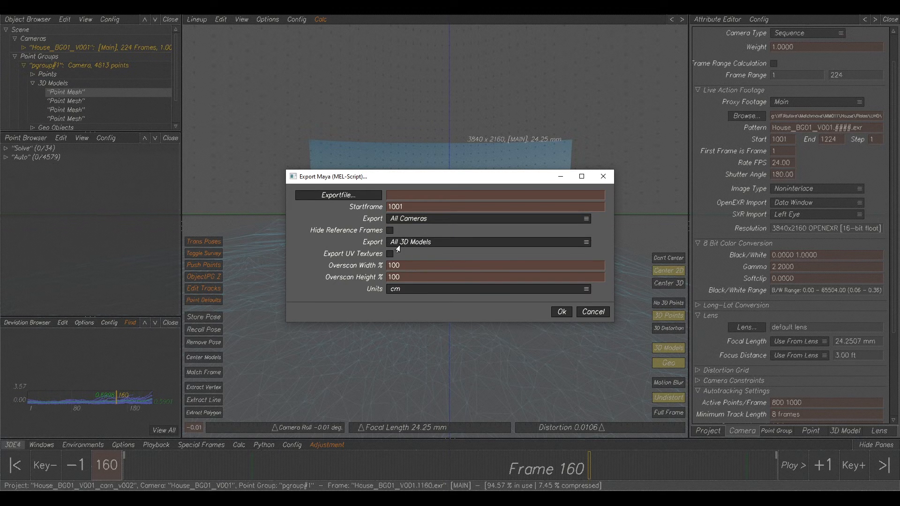
# - Export the Maya MEL script to the tut folder as House_BG01_V001_Cam_v001.mel
pyautogui.click(338, 195)
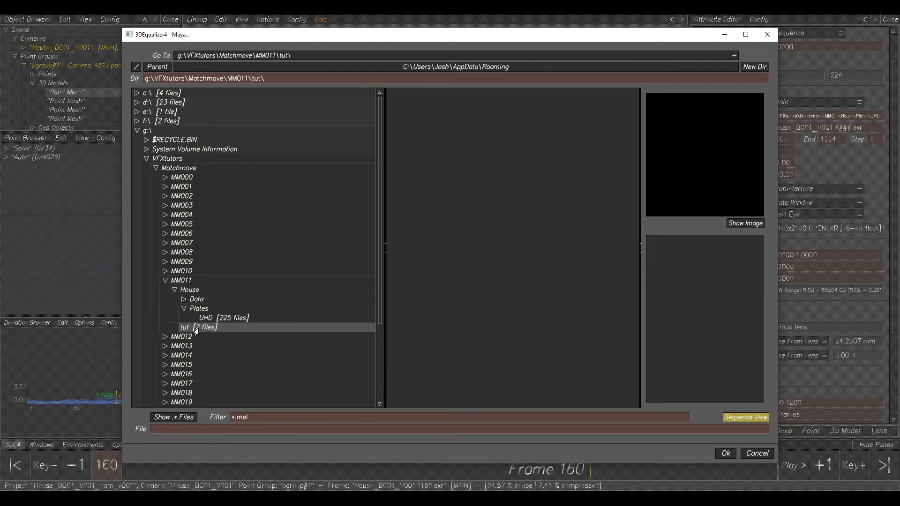
pyautogui.click(205, 429)
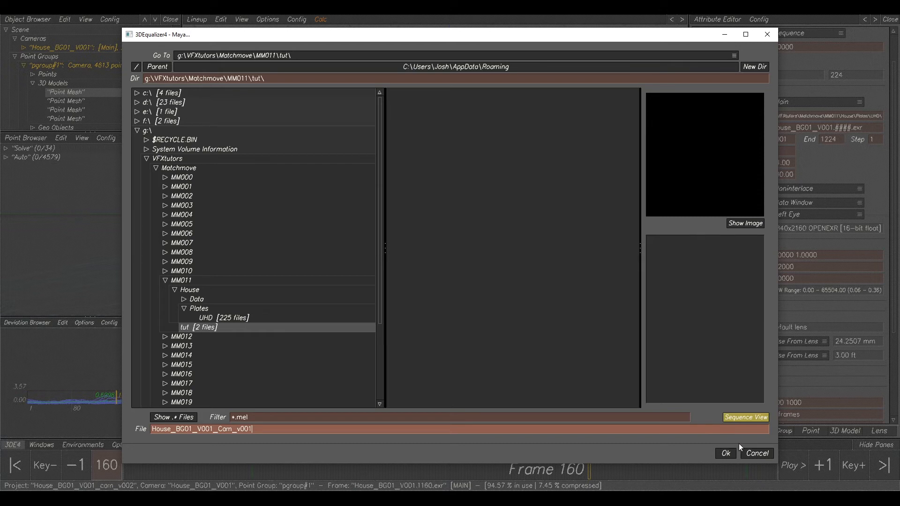
pyautogui.click(725, 454)
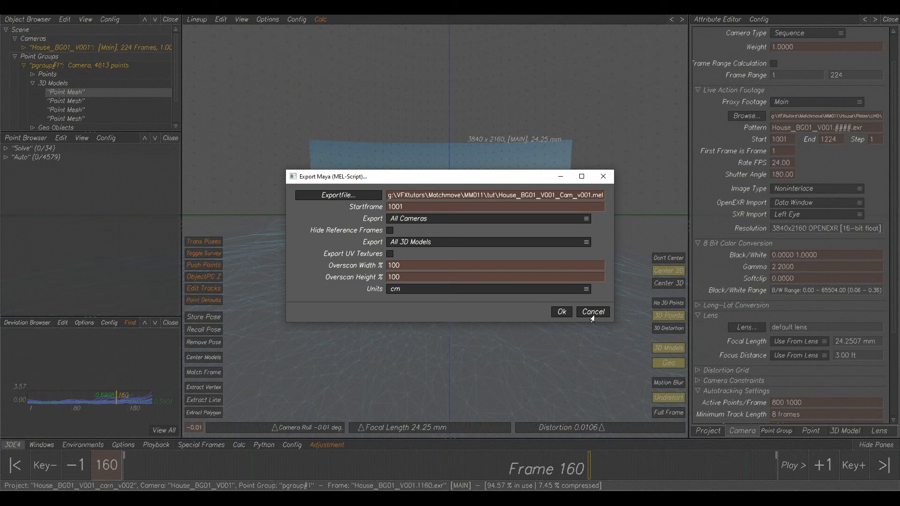
pyautogui.click(565, 313)
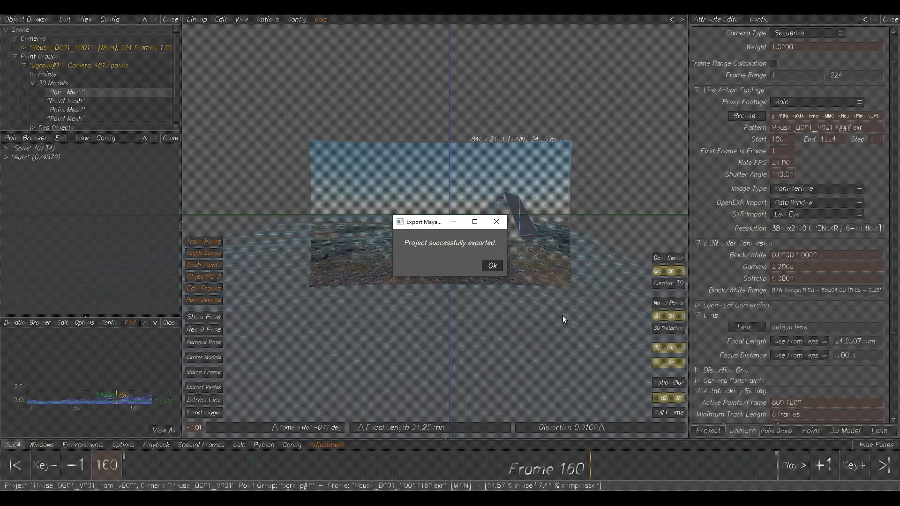
pyautogui.click(491, 267)
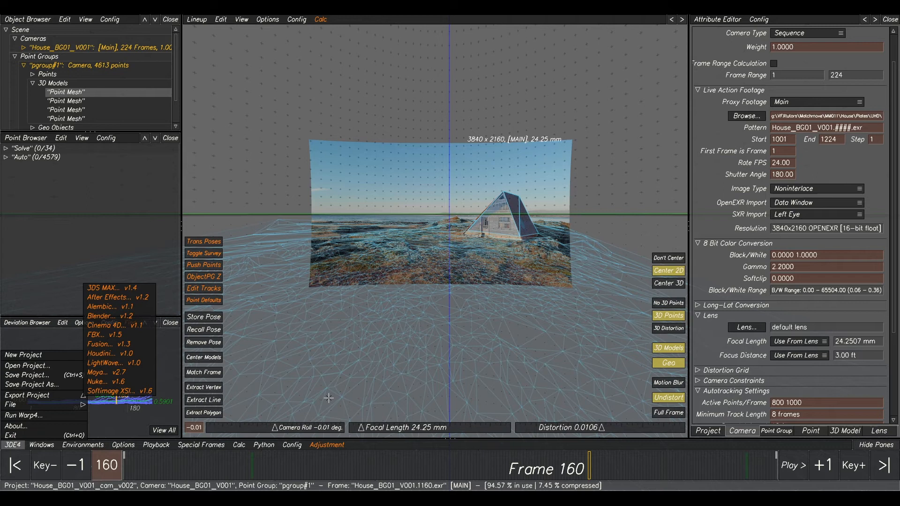
# - Export the Nuke LD_3DE4 lens distortion node to the tut folder, with a versioned file name starting House_BG01_V001_NukeLDnode
pyautogui.moveTo(55, 405)
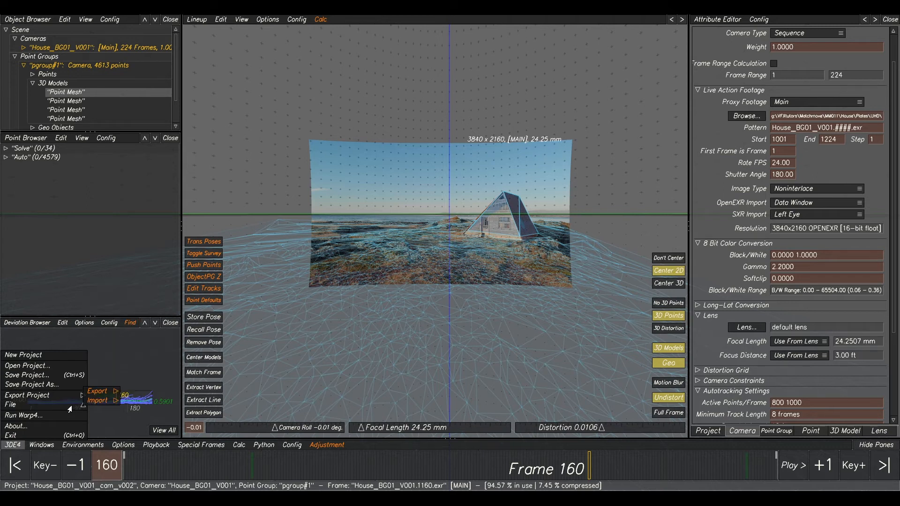
pyautogui.moveTo(104, 396)
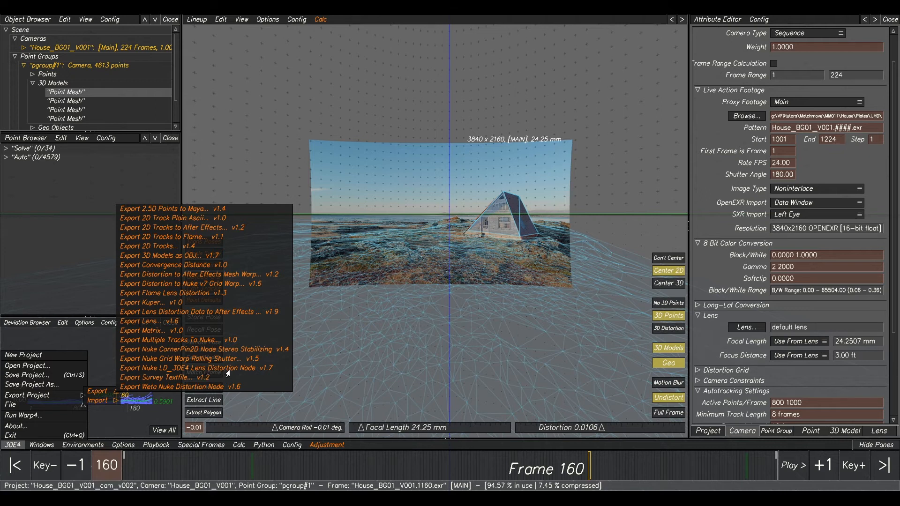
pyautogui.click(207, 368)
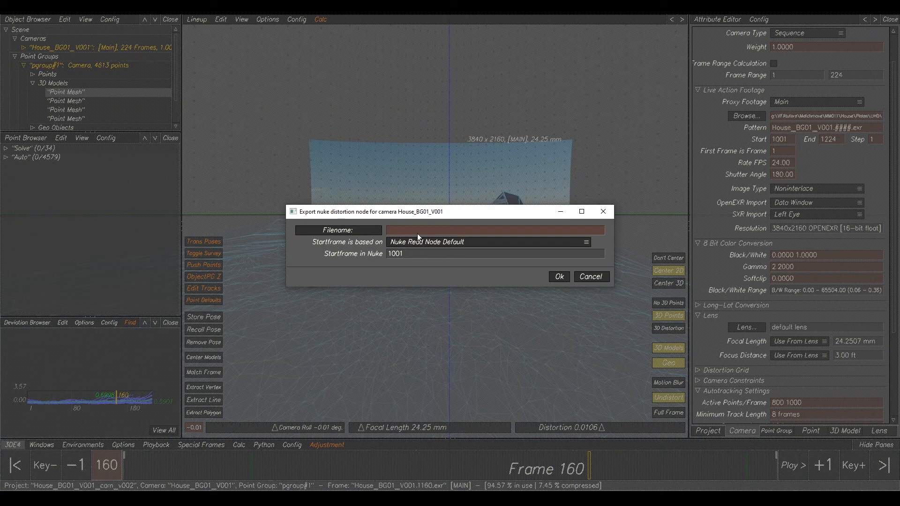
pyautogui.click(339, 230)
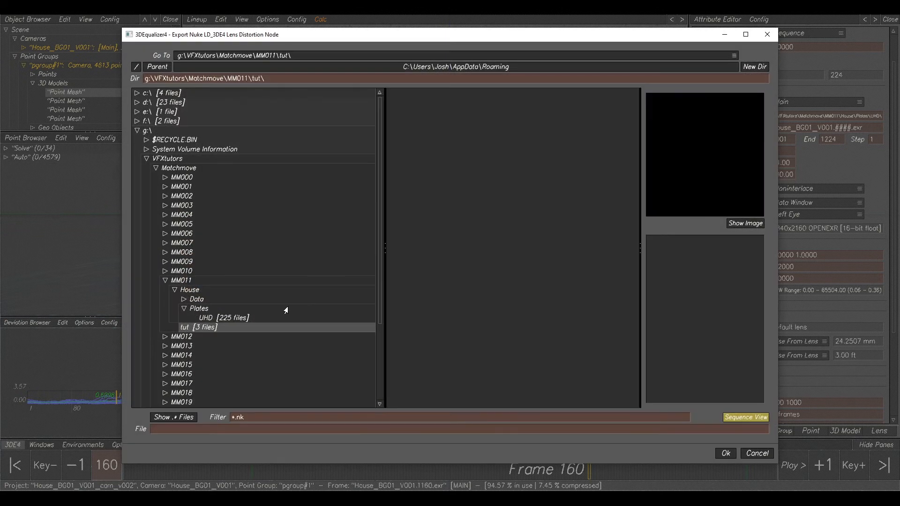
pyautogui.click(187, 428)
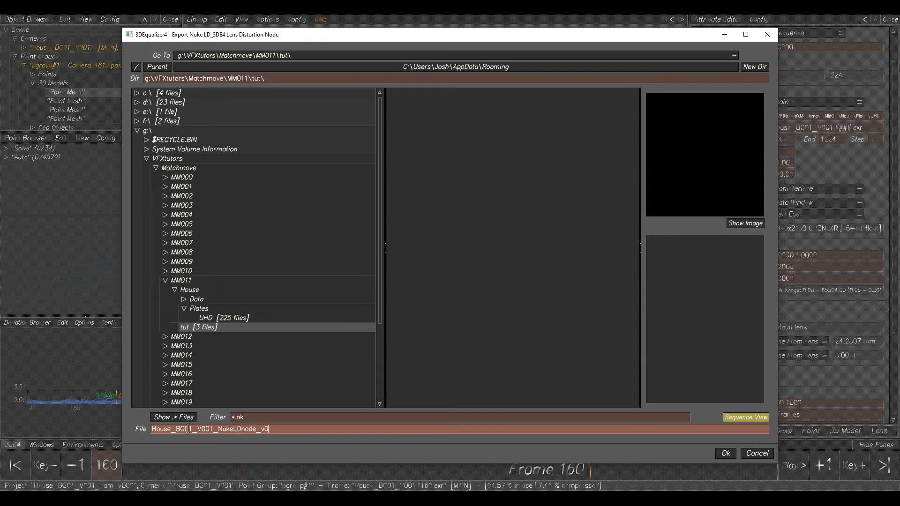
pyautogui.click(725, 453)
pyautogui.click(561, 276)
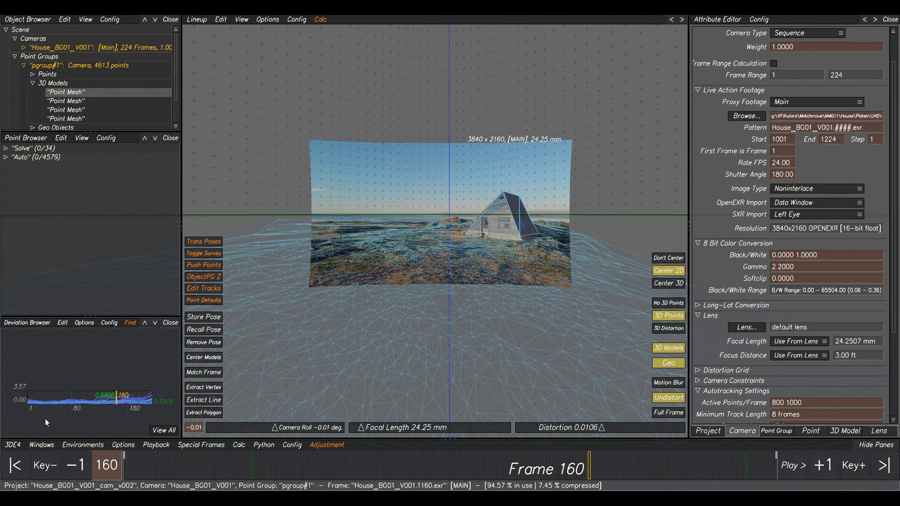
# - Run Warp4 for the House_BG01_V001 camera and bring its lens and destination footage settings into view
pyautogui.click(11, 448)
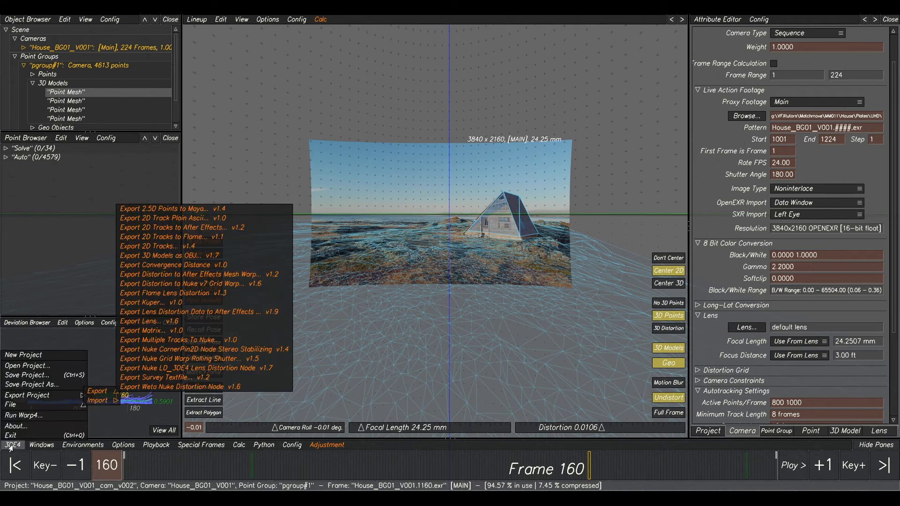
pyautogui.click(22, 416)
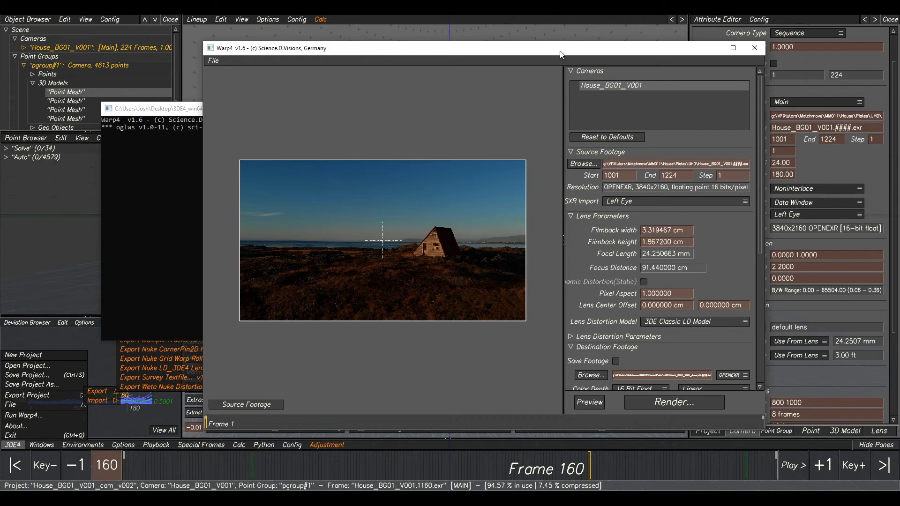
pyautogui.moveTo(560, 54); pyautogui.dragTo(556, 48)
pyautogui.scroll(-2, 605, 259)
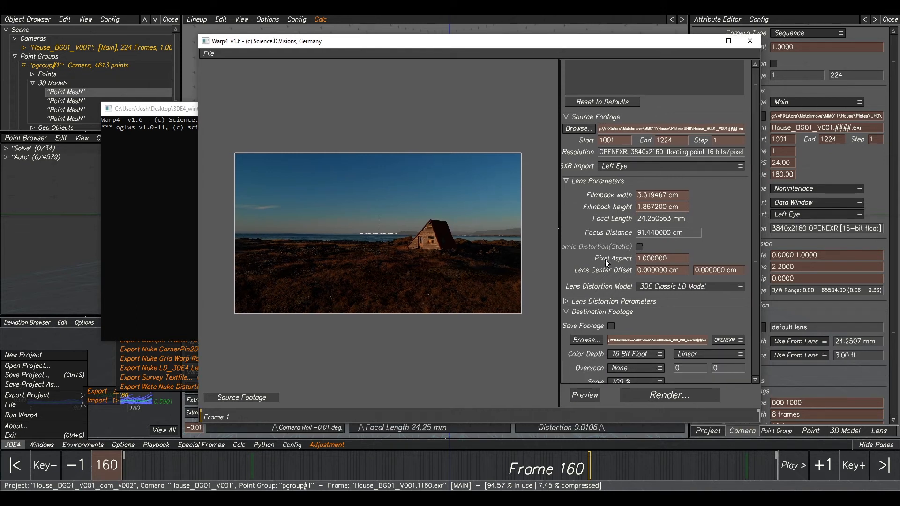
# - Preview the warped footage at frame 1 and compare it with the source footage
pyautogui.click(232, 401)
pyautogui.click(588, 396)
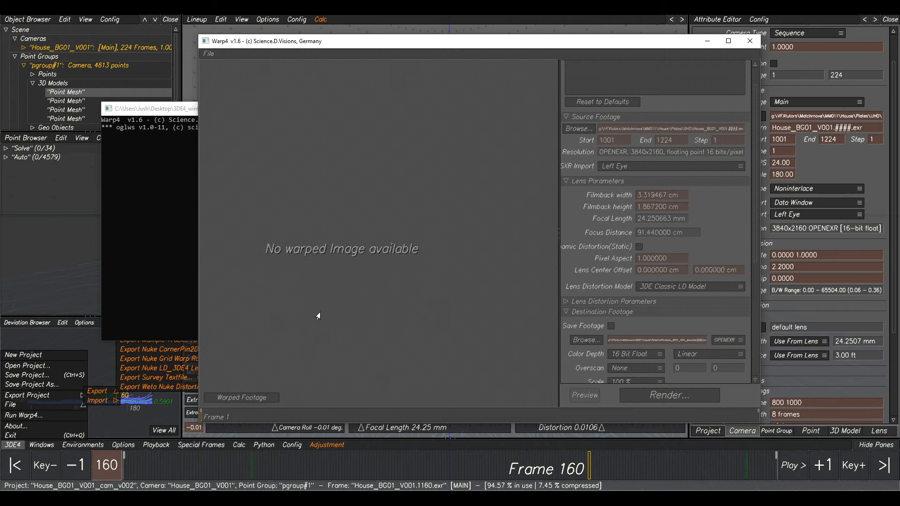
pyautogui.click(258, 400)
pyautogui.click(257, 399)
pyautogui.click(258, 400)
pyautogui.click(258, 399)
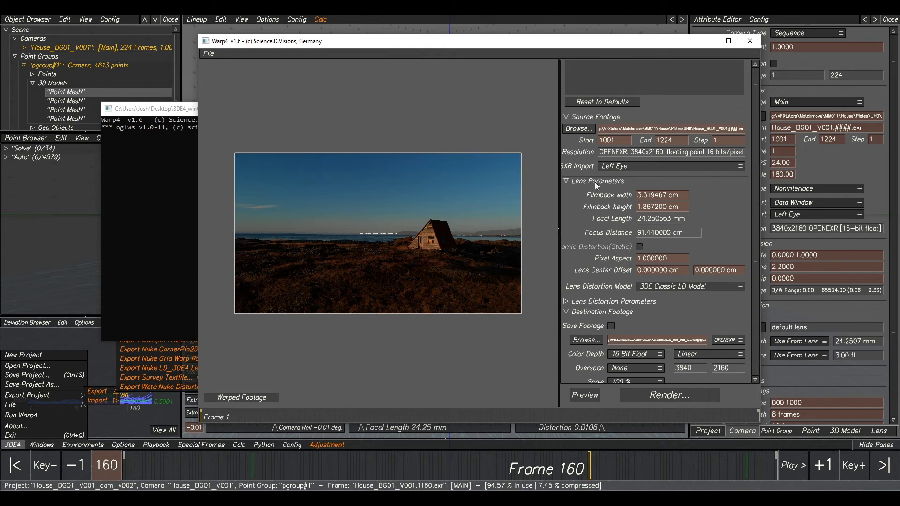
# - Enable Save Footage and browse the destination to the g:\VFXtutors\Matchmove\MM011\tut folder
pyautogui.scroll(1, 595, 182)
pyautogui.scroll(-2, 589, 232)
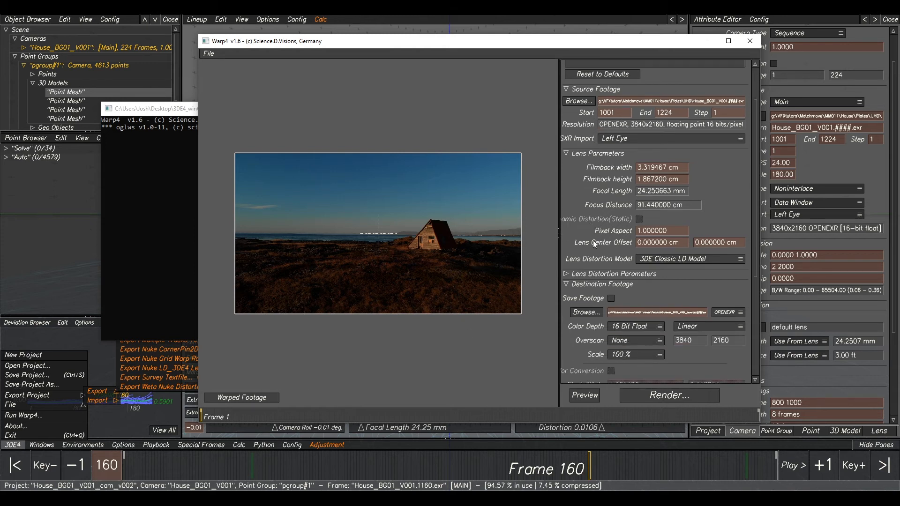
pyautogui.click(610, 298)
pyautogui.click(585, 312)
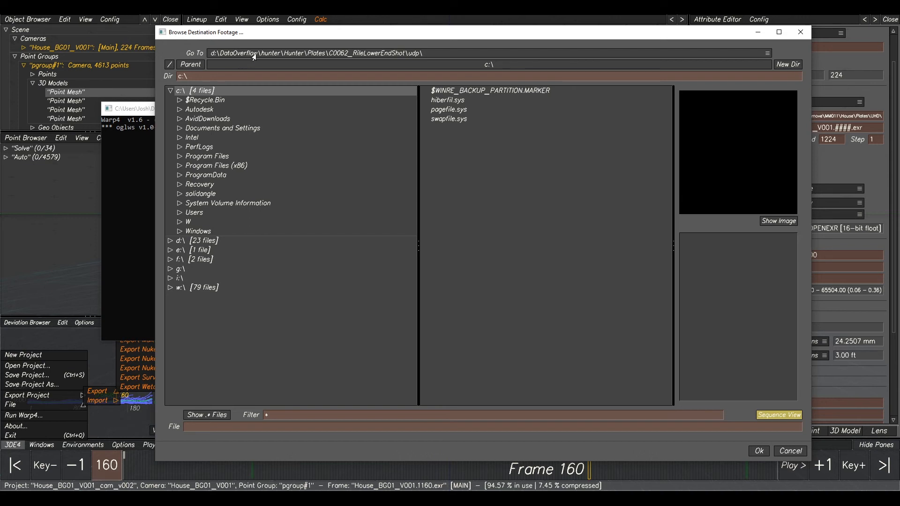
pyautogui.click(170, 270)
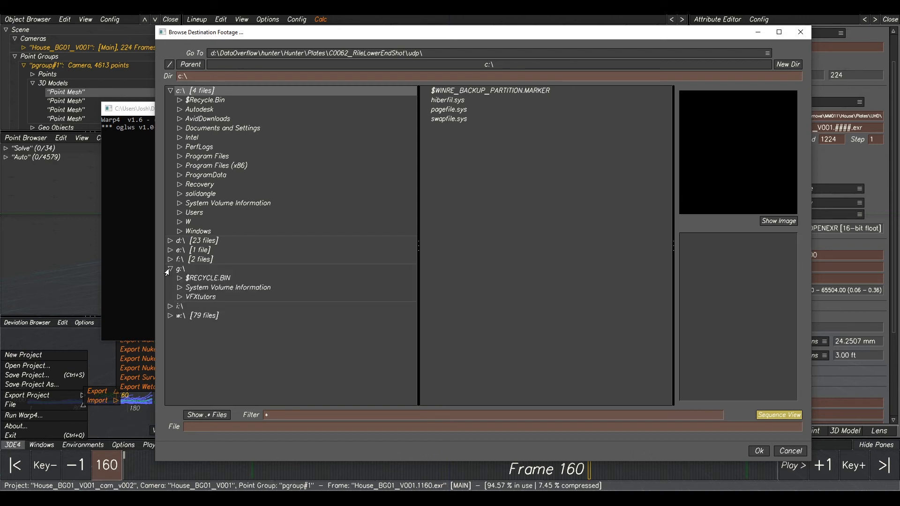
pyautogui.click(191, 297)
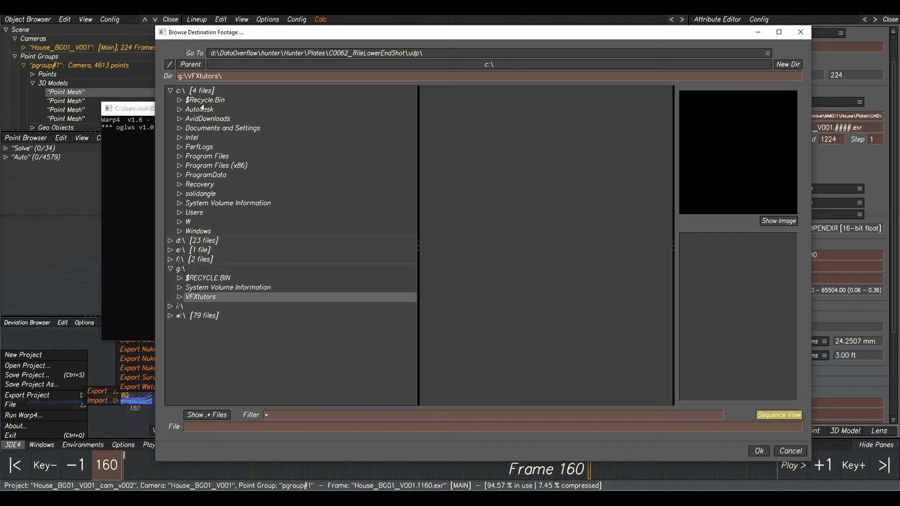
pyautogui.click(170, 91)
pyautogui.click(179, 157)
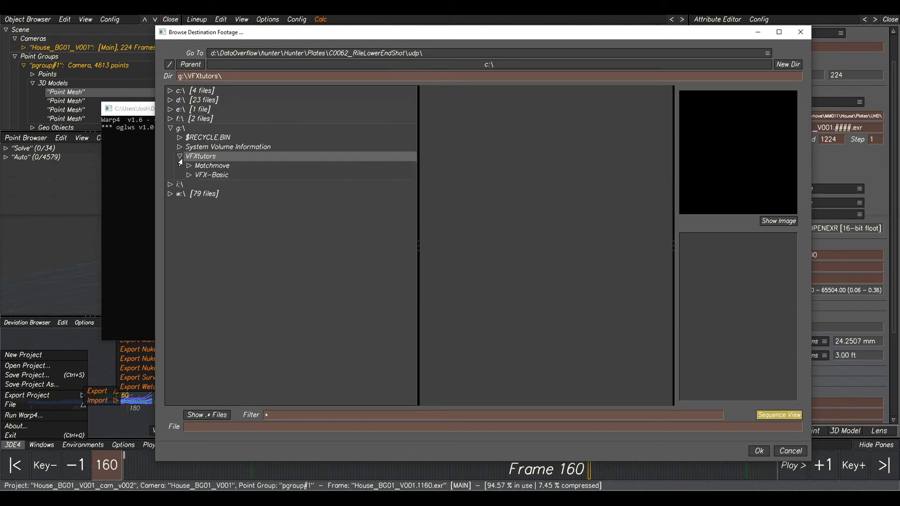
pyautogui.click(188, 166)
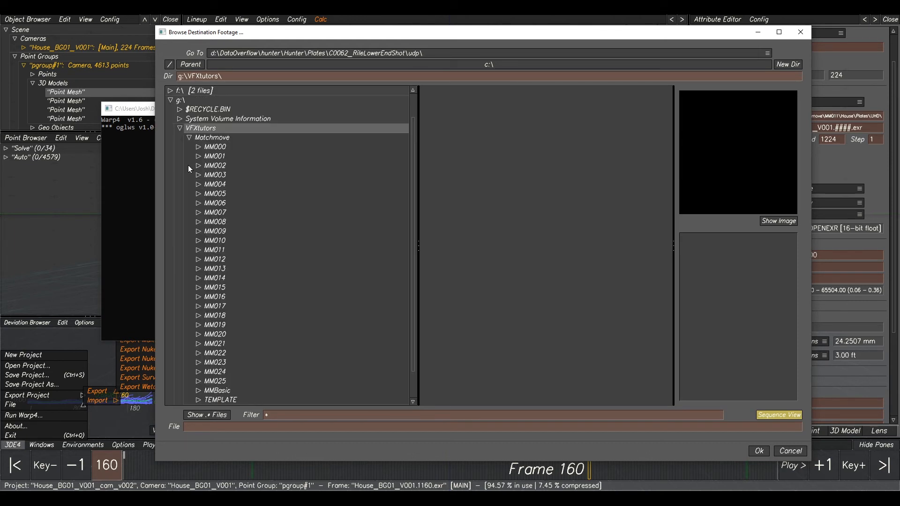
pyautogui.click(211, 250)
pyautogui.click(198, 250)
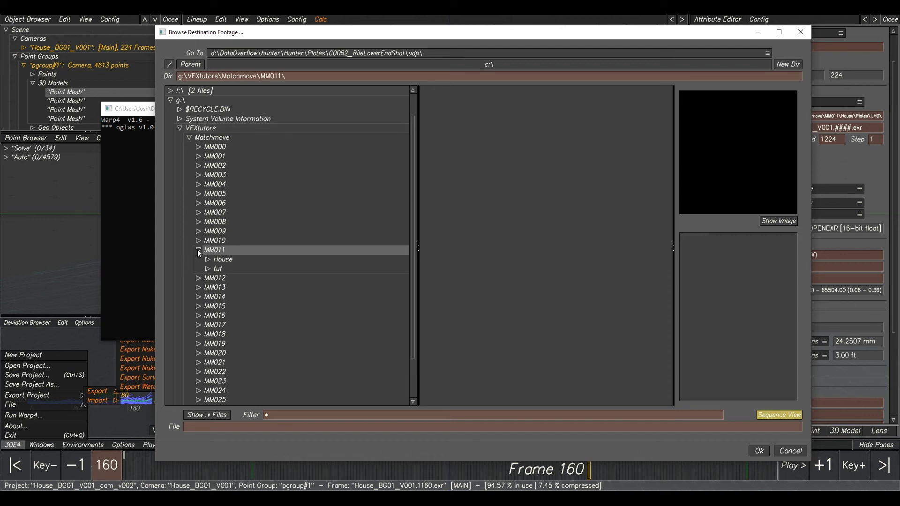
pyautogui.click(215, 270)
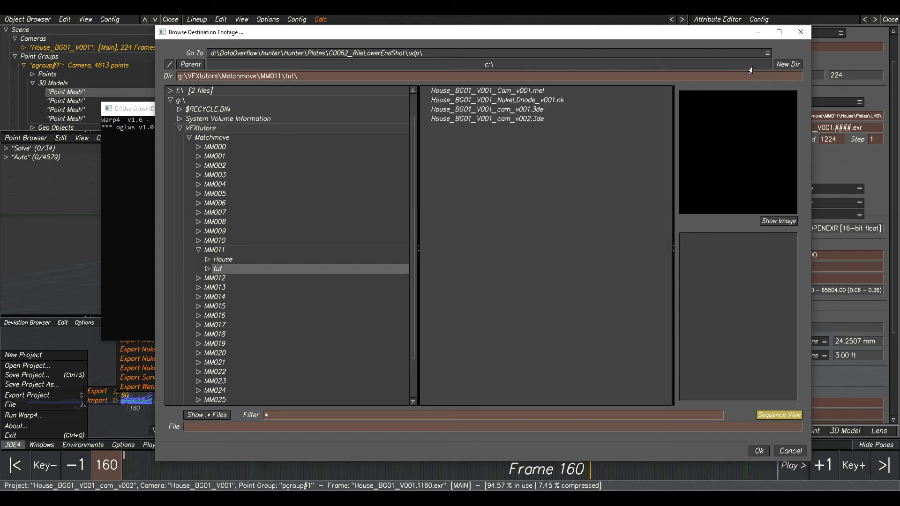
# - Create a new directory named UDP inside the tut folder and select it as the destination
pyautogui.click(776, 66)
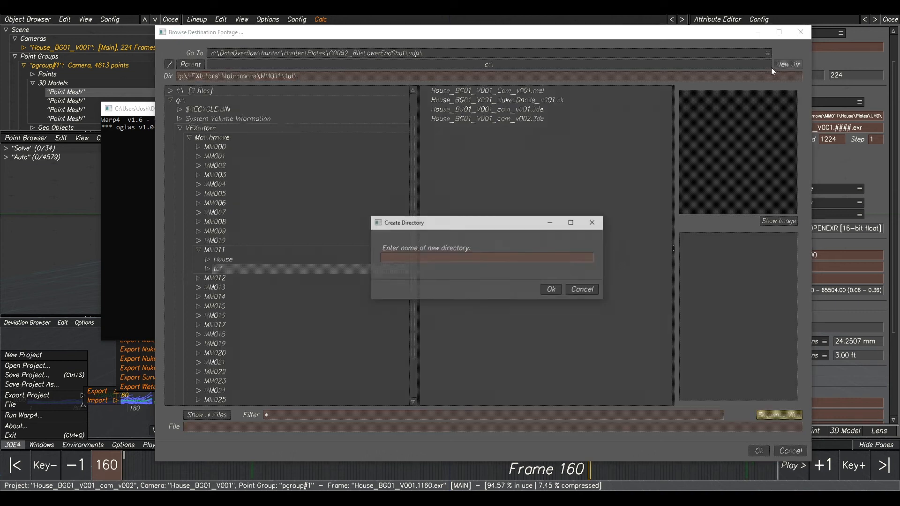
pyautogui.click(439, 255)
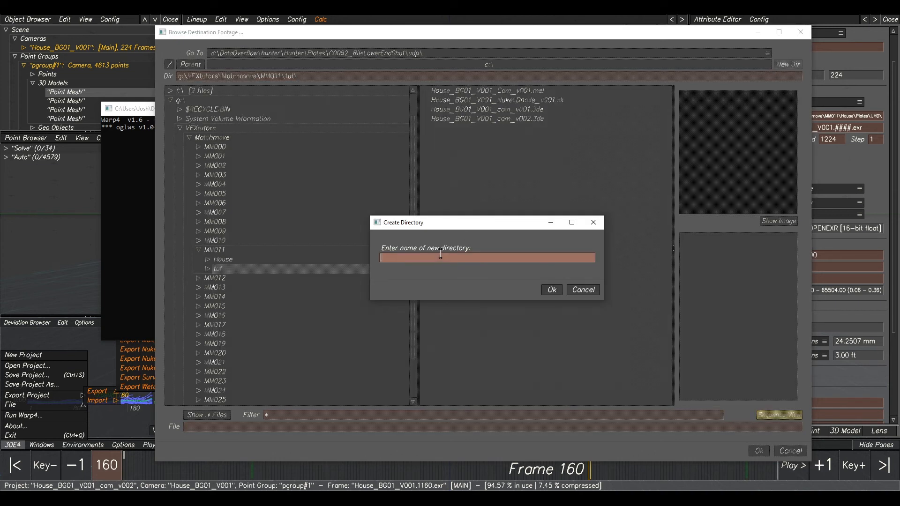
pyautogui.write('UDP')
pyautogui.click(546, 287)
pyautogui.click(225, 278)
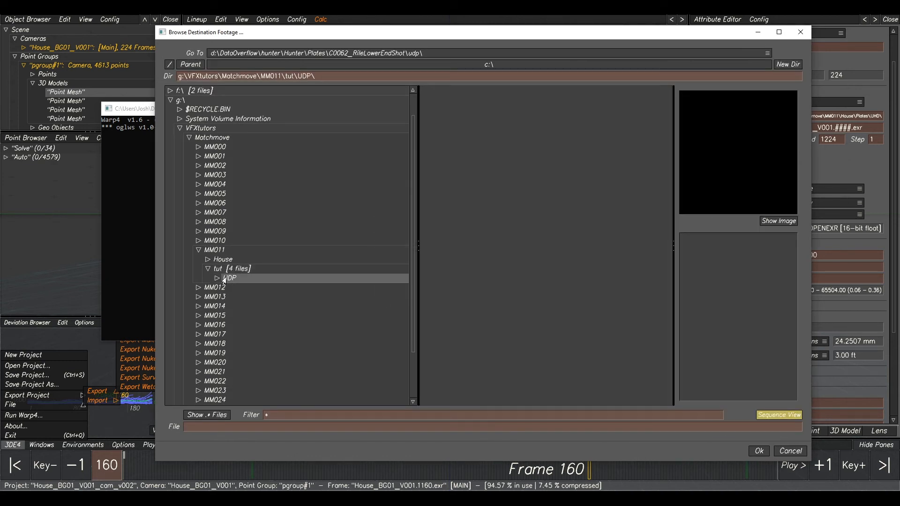
# - Name the destination footage House_BG01_V001_UDP.####.exr and accept it
pyautogui.click(230, 428)
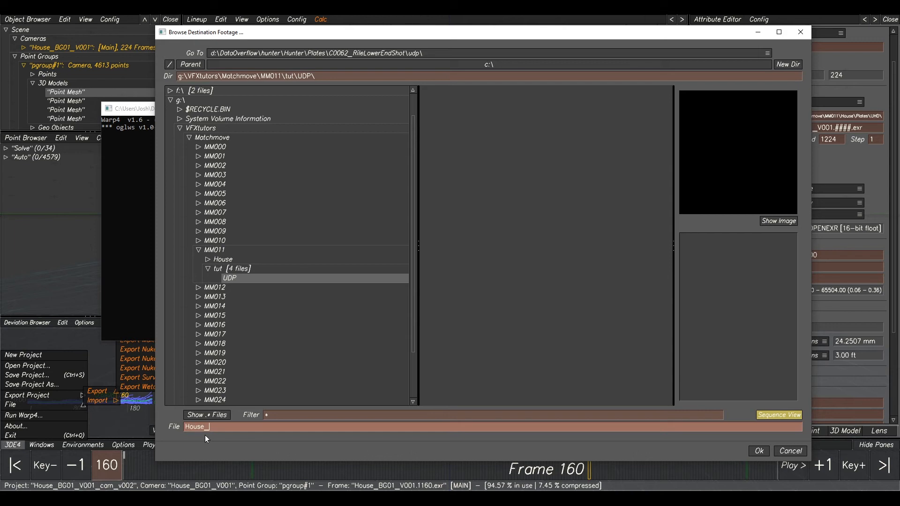
pyautogui.write('House_BG01_V001_UDP.####.exr')
pyautogui.click(758, 451)
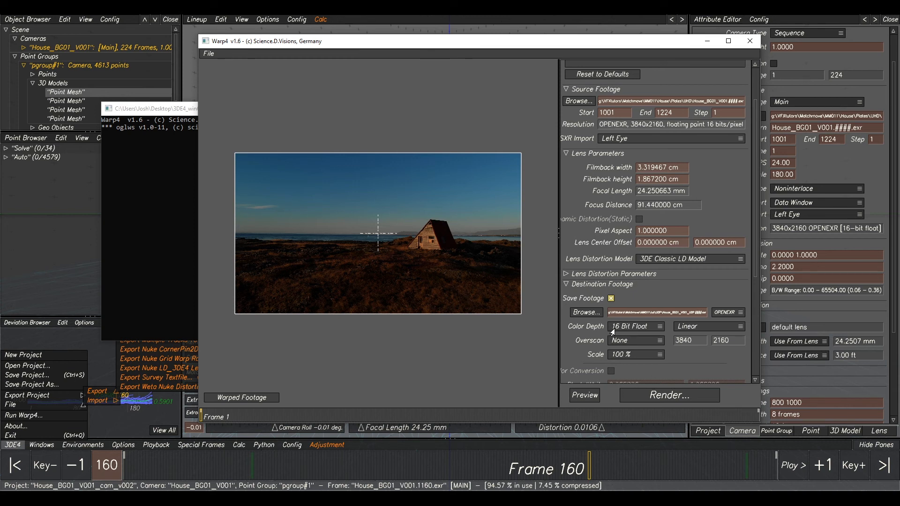
# - Set the destination footage scale to 50 %, preview the warped frame and render the undistorted sequence
pyautogui.click(622, 355)
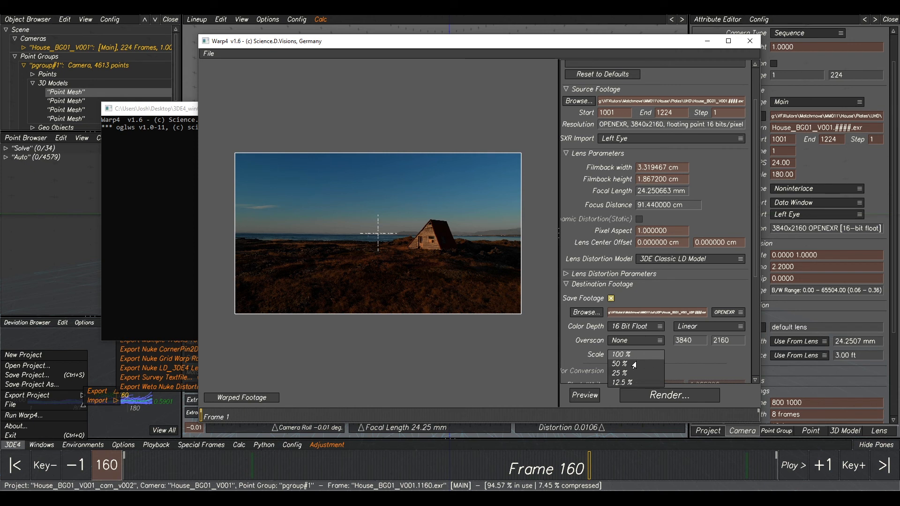
pyautogui.click(630, 365)
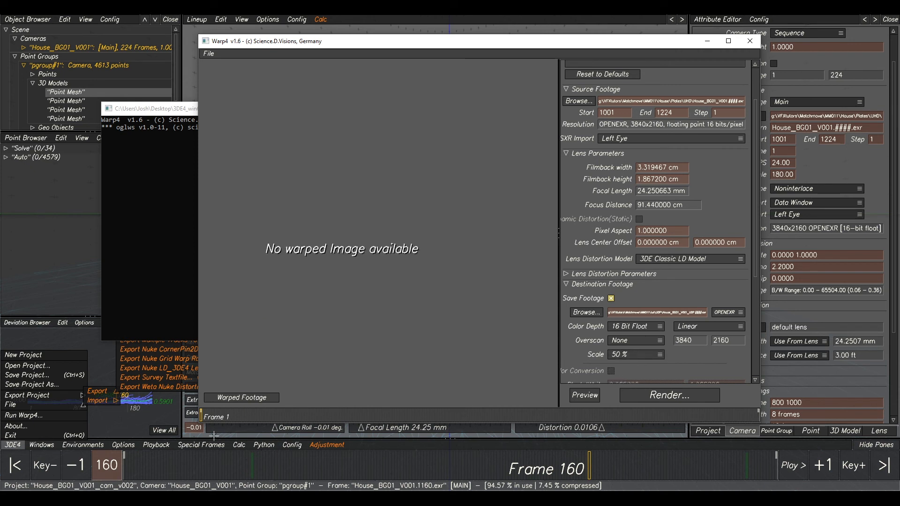
pyautogui.click(583, 395)
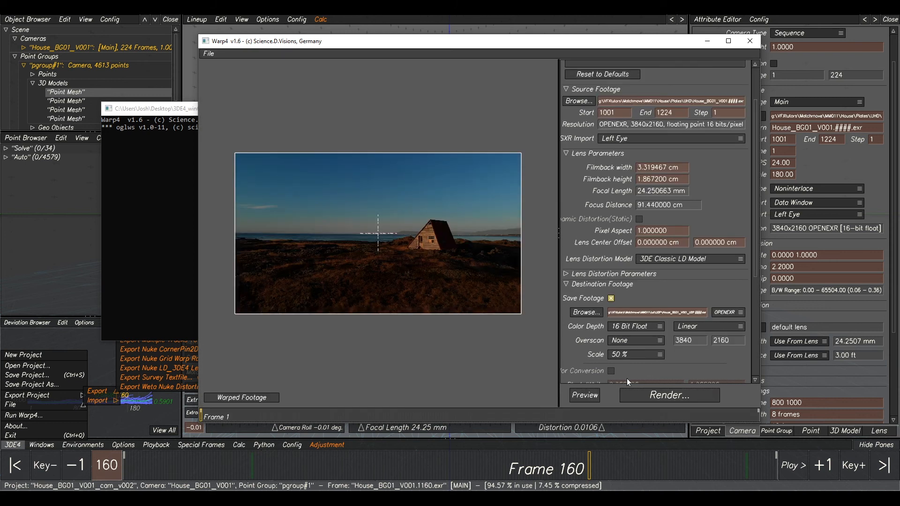
pyautogui.click(663, 390)
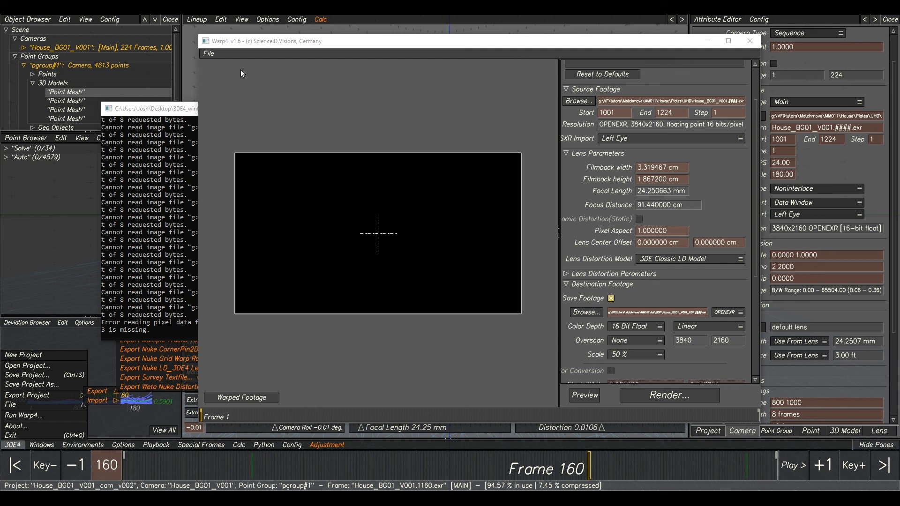
# - Quit Warp4 and scrub the 3DE4 timeline to frame 173 to review the meshes against the footage
pyautogui.click(208, 55)
pyautogui.click(215, 77)
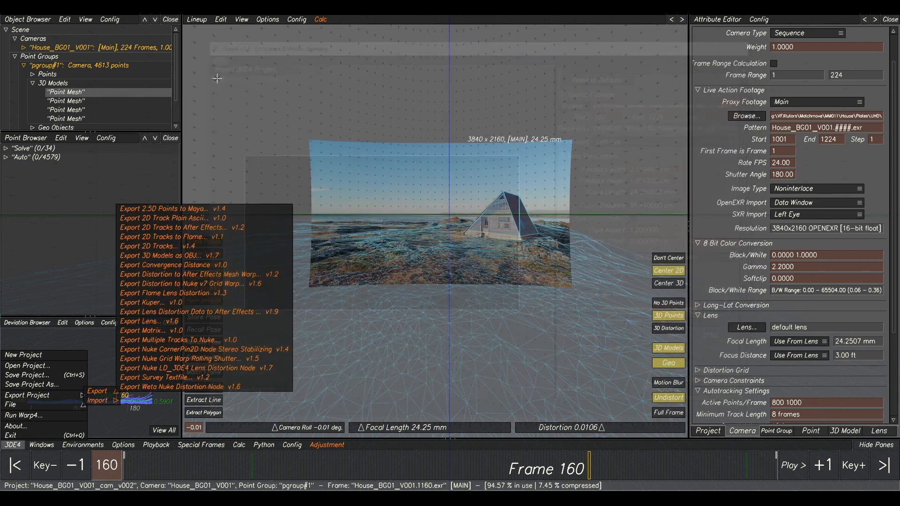
pyautogui.click(415, 465)
pyautogui.moveTo(415, 465); pyautogui.dragTo(627, 468)
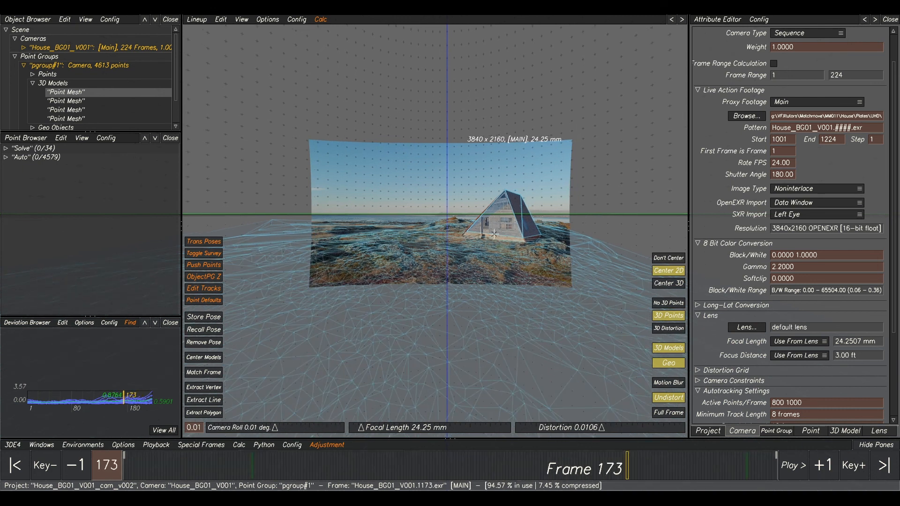